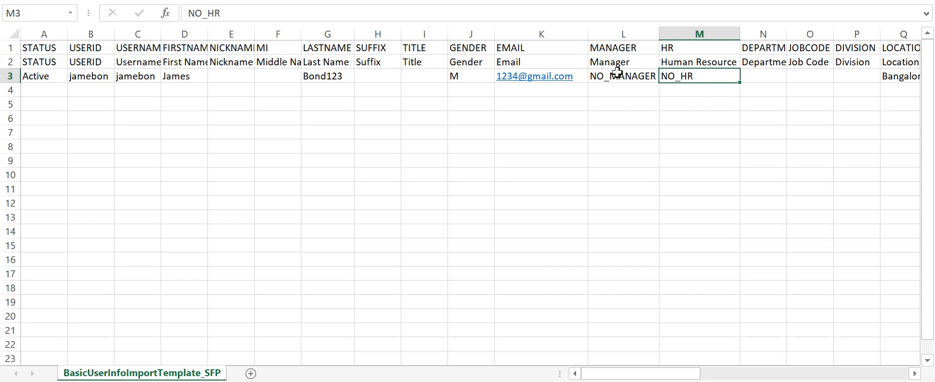
Enter NOMANAGER in cell L3 and NOHR in cell M3
click(611, 87)
click(607, 75)
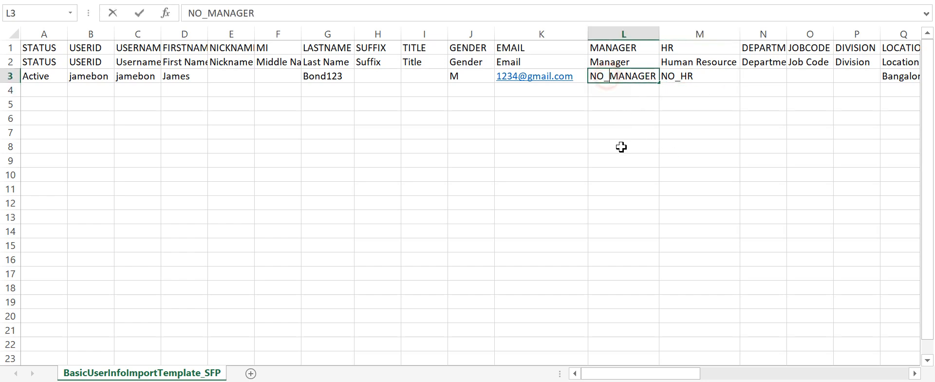
text(NOMANAGER)
click(626, 146)
click(667, 81)
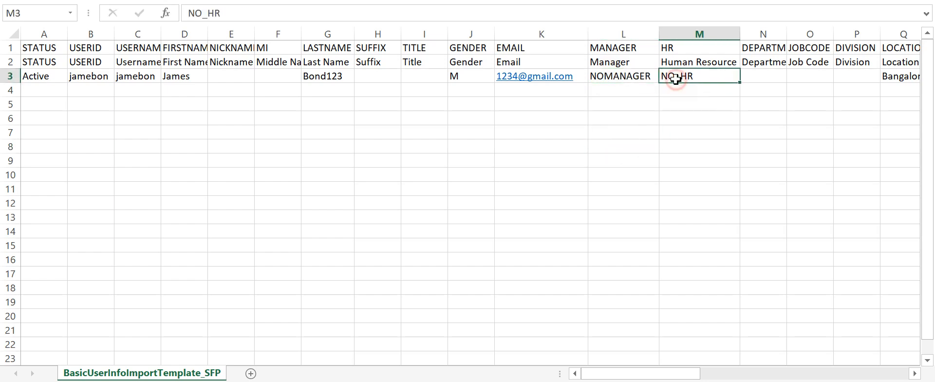
text(NOHR)
click(735, 137)
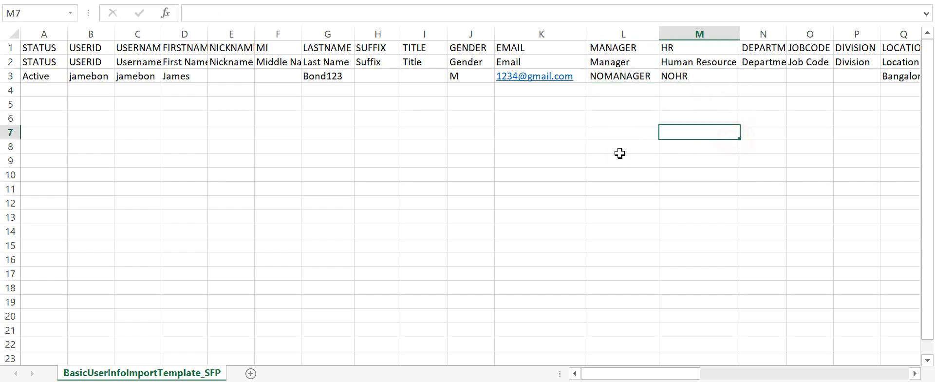
Correct L3 and M3 to NO_MANAGER and NO_HR
click(603, 76)
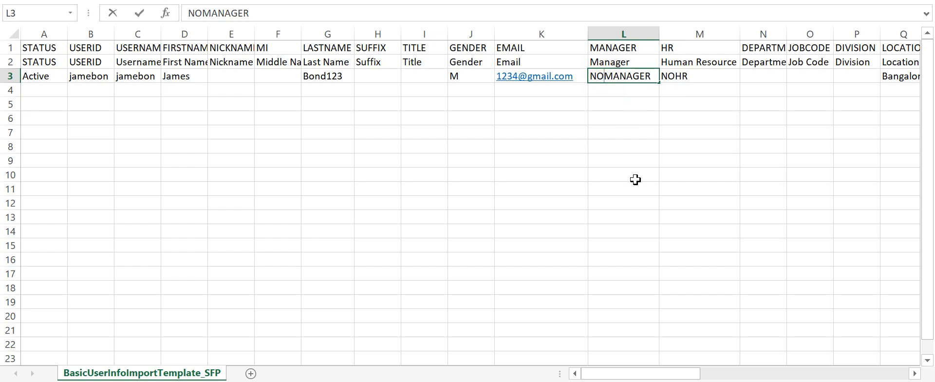
text(_)
click(635, 179)
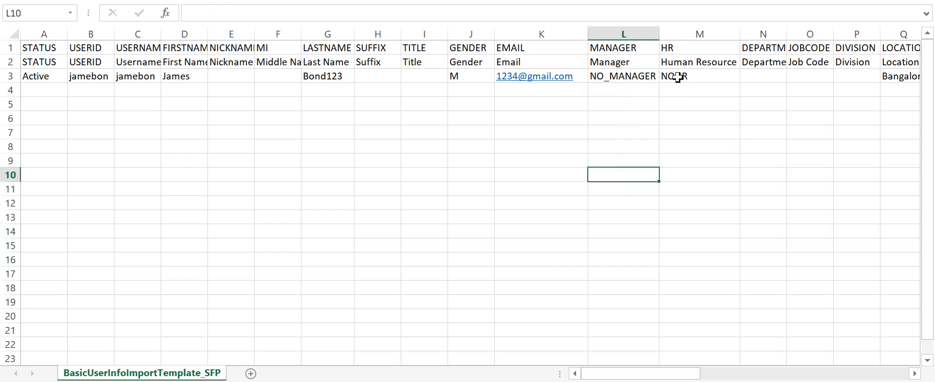
double_click(674, 75)
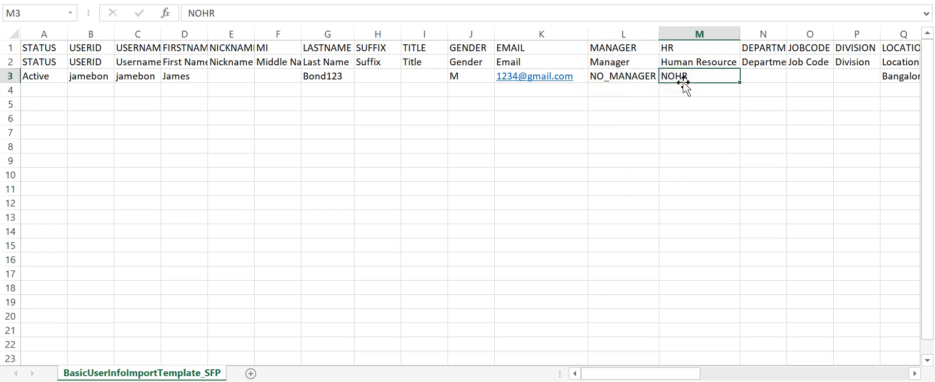
text(_)
click(698, 154)
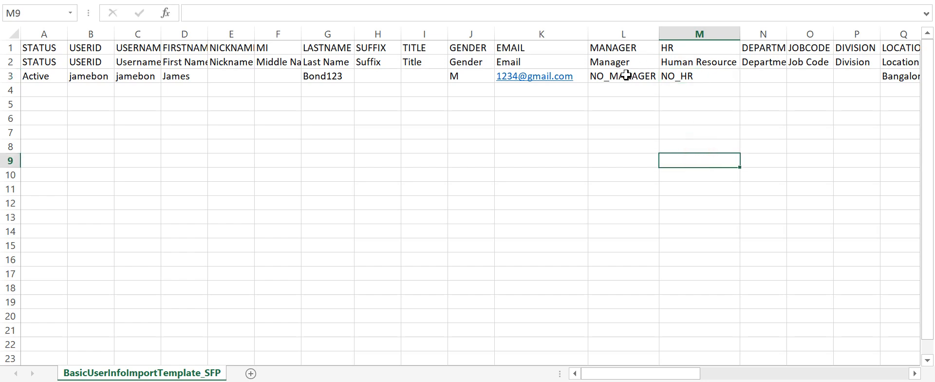
drag(628, 73, 689, 75)
Save the sheet as CSV and autofit column N to show DEPARTMENT
key(ctrl+s)
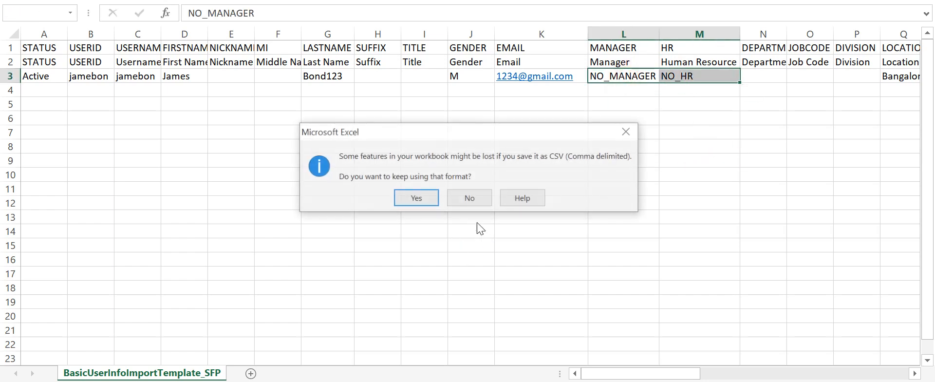
click(421, 198)
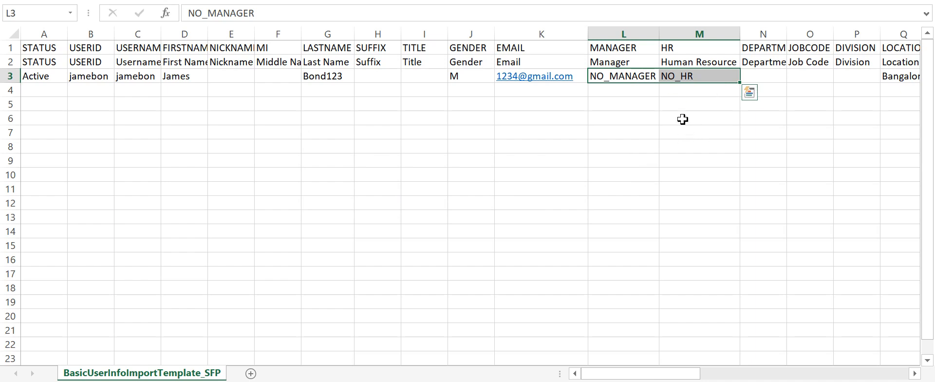
double_click(787, 34)
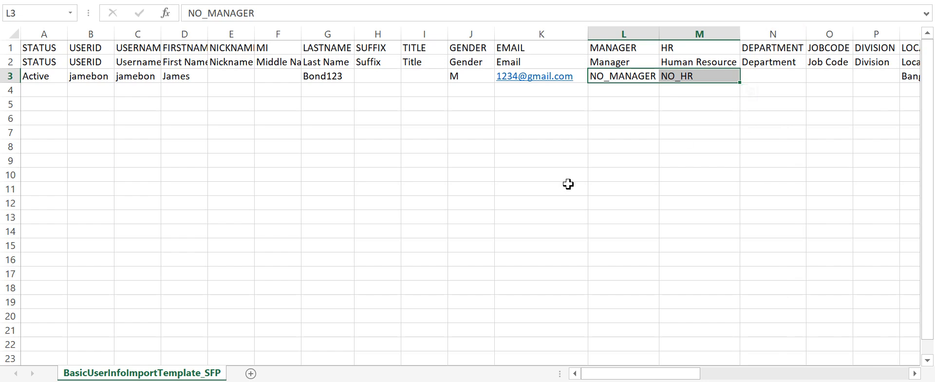
Widen column S so the hire date 01/01/2021 shows in full
scroll(532, 205, right, 5)
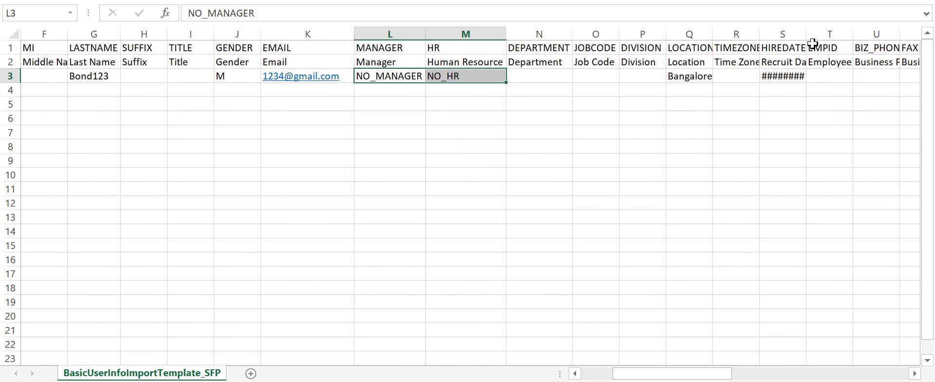
double_click(806, 34)
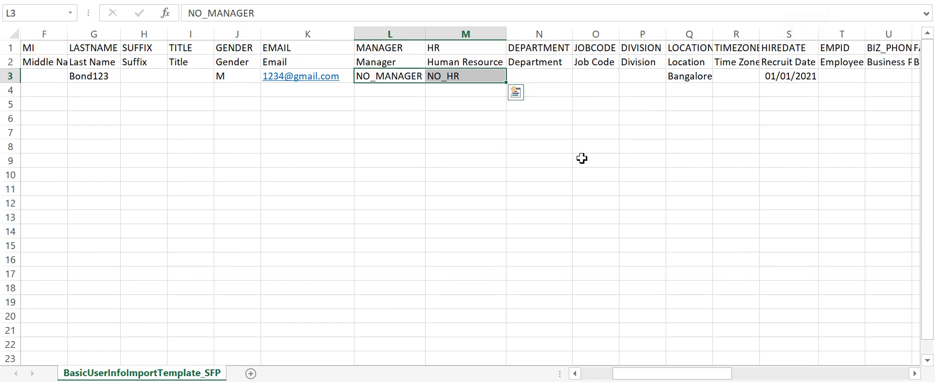
scroll(792, 100, right, 1)
scroll(792, 100, right, 6)
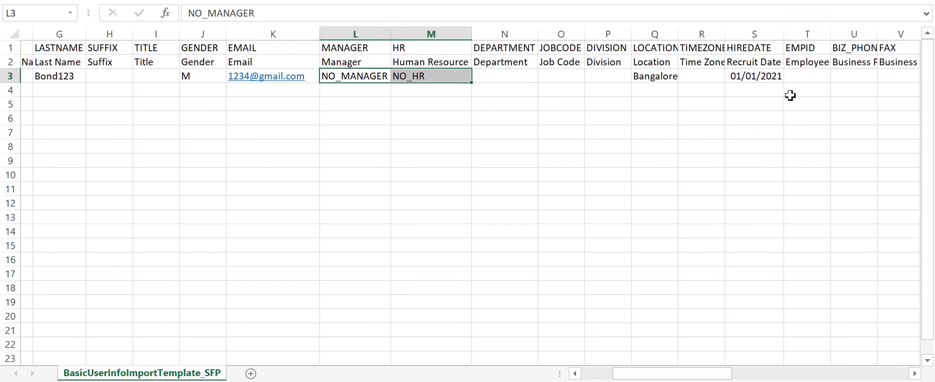
scroll(790, 95, right, 18)
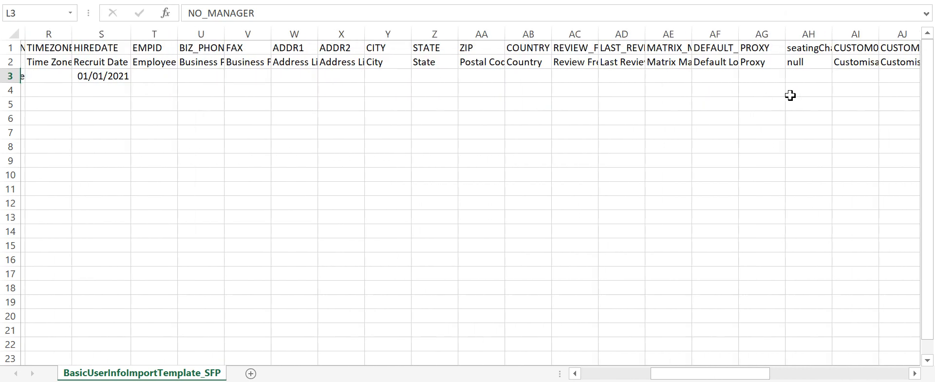
scroll(789, 96, right, 5)
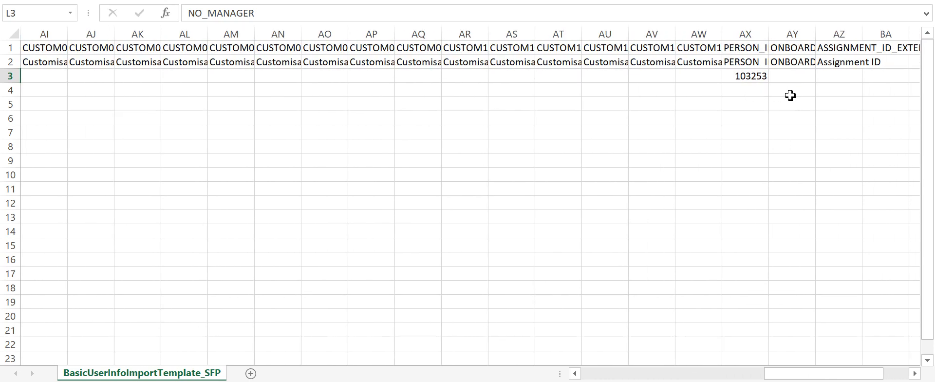
Change the AX3 person ID to 103255 and save the file as CSV
click(754, 77)
click(224, 11)
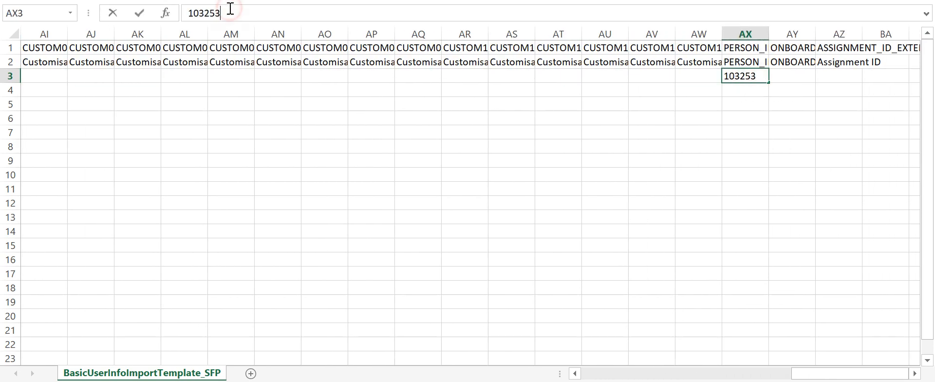
key(BackSpace)
key(ctrl+s)
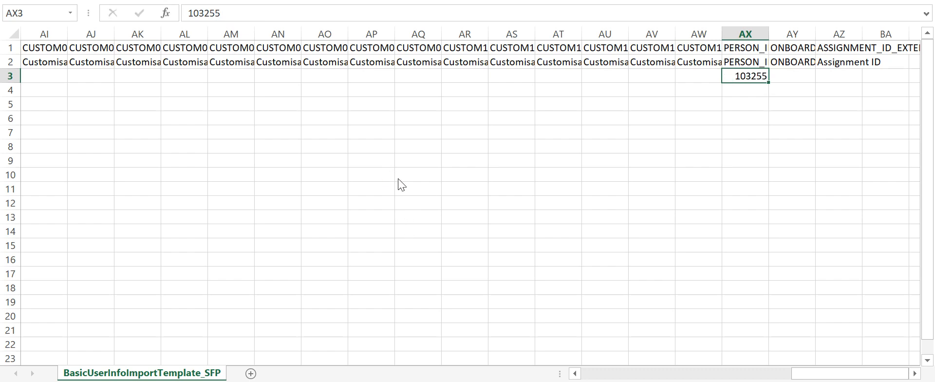
click(428, 191)
click(342, 174)
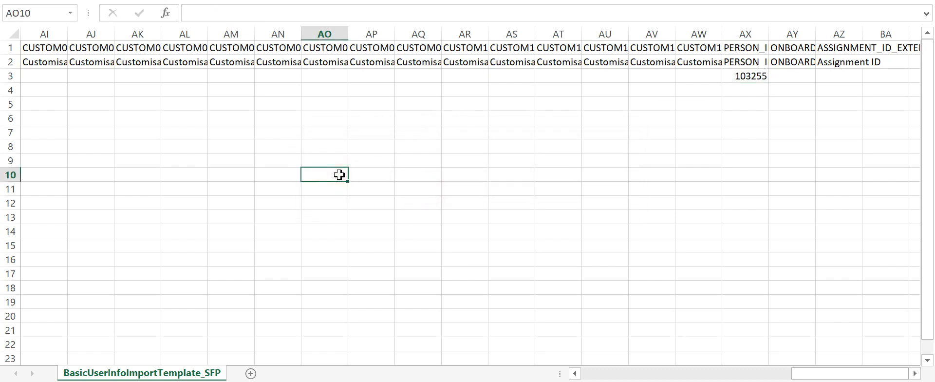
key(ctrl+s)
click(415, 199)
Bring the AnyMeeting browser window to the front
scroll(242, 207, left, 10)
scroll(242, 207, down, 1)
scroll(161, 206, up, 1)
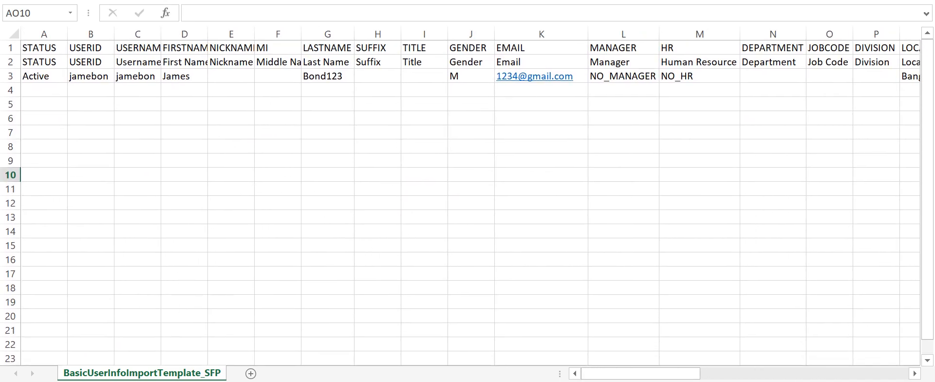
click(104, 351)
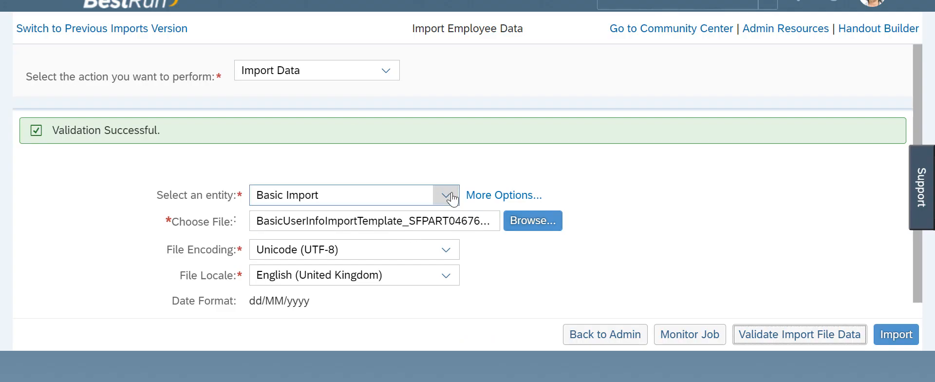
Upload BasicUserInfoImportTemplate_SFPART046764 from the IMport files folder as the Basic Import file
click(532, 225)
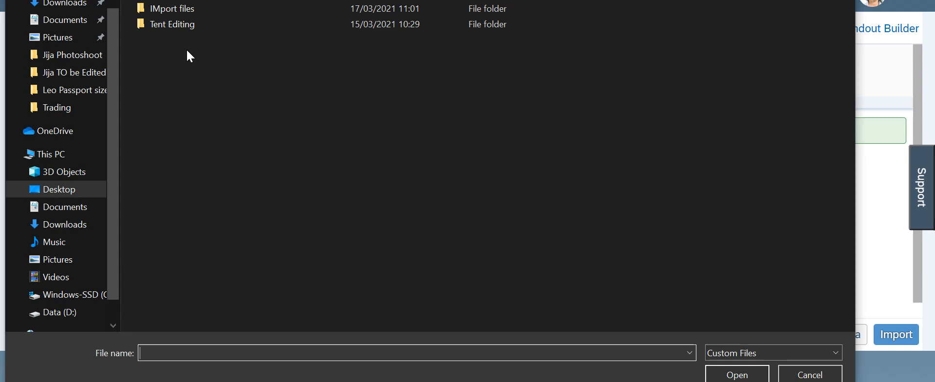
click(183, 88)
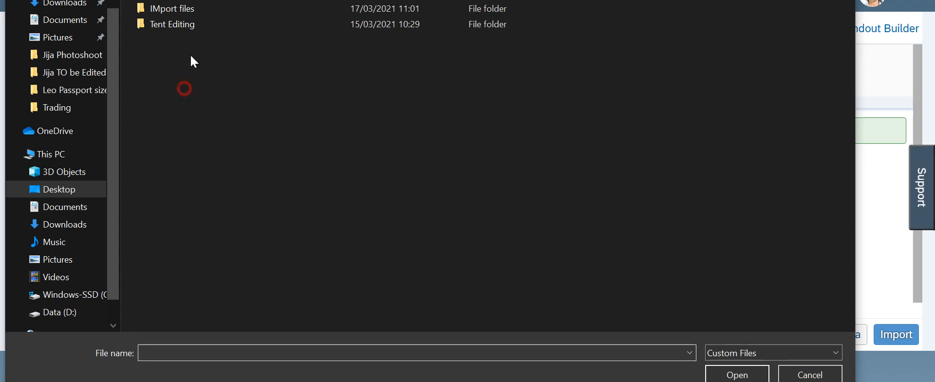
double_click(183, 11)
double_click(182, 11)
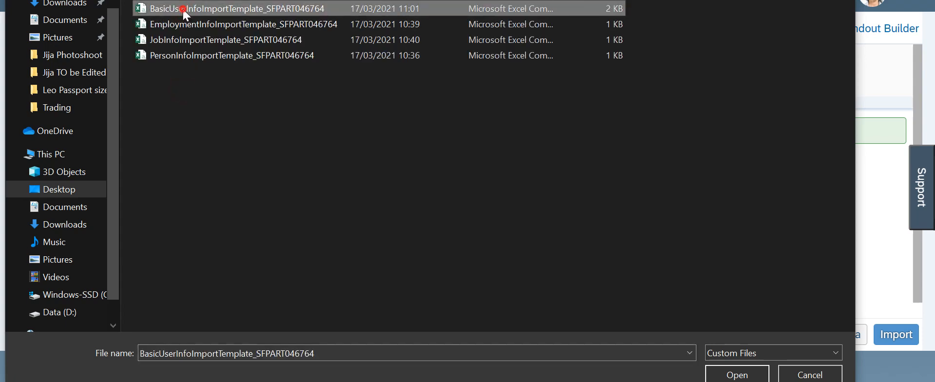
click(896, 334)
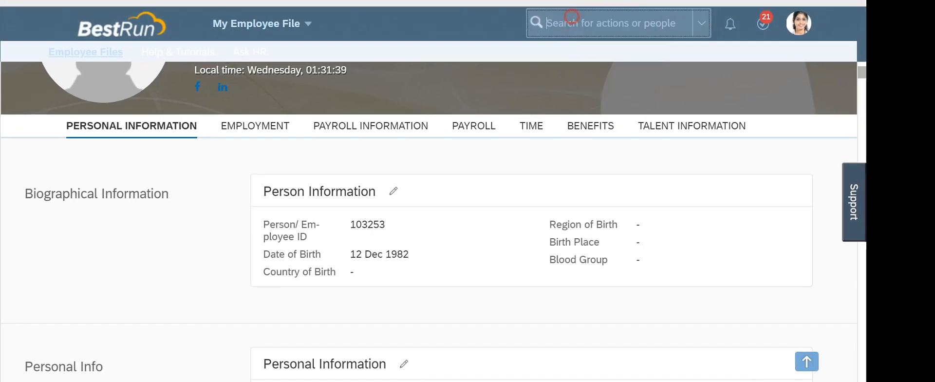
Search for the newly imported employee by name and open their profile from the suggestions
click(571, 22)
text(james bond)
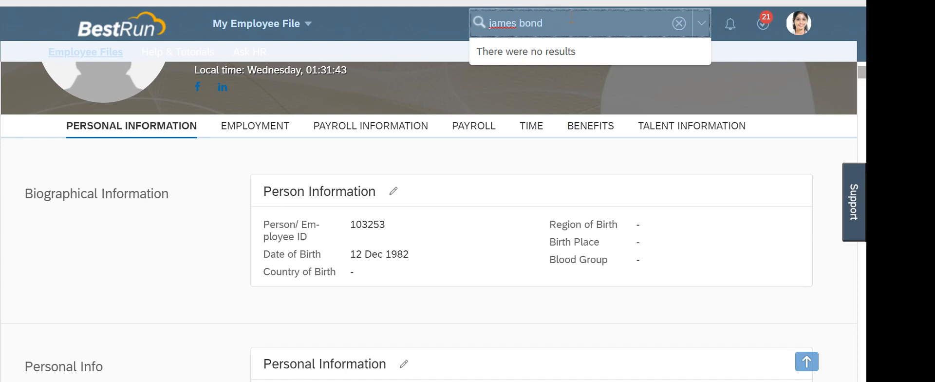
key(Down)
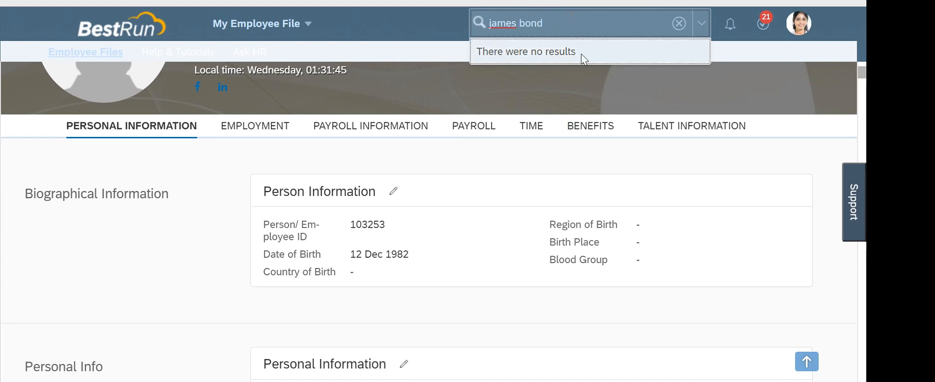
double_click(540, 180)
click(563, 23)
text(jam)
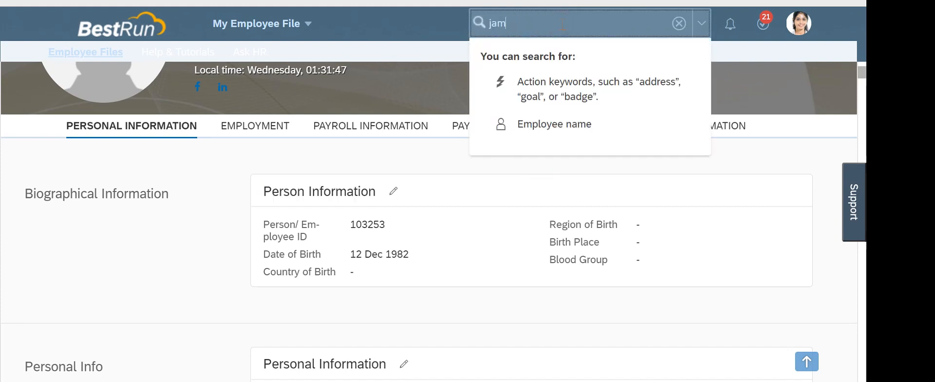
text(esh)
key(BackSpace)
key(BackSpace)
text(bond)
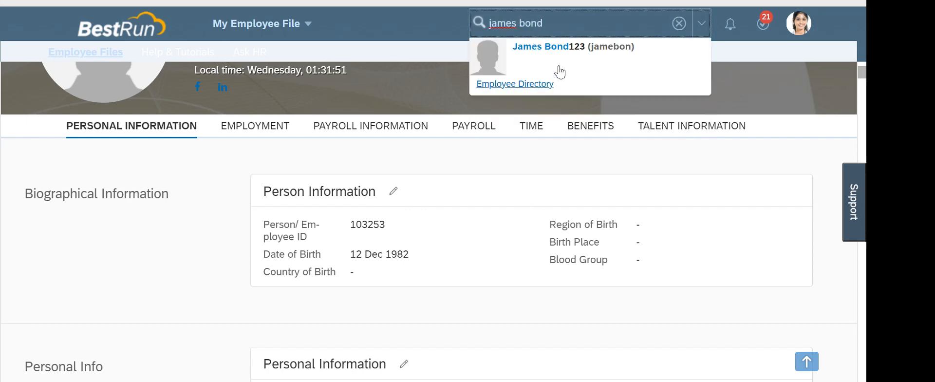
mouse_move(564, 55)
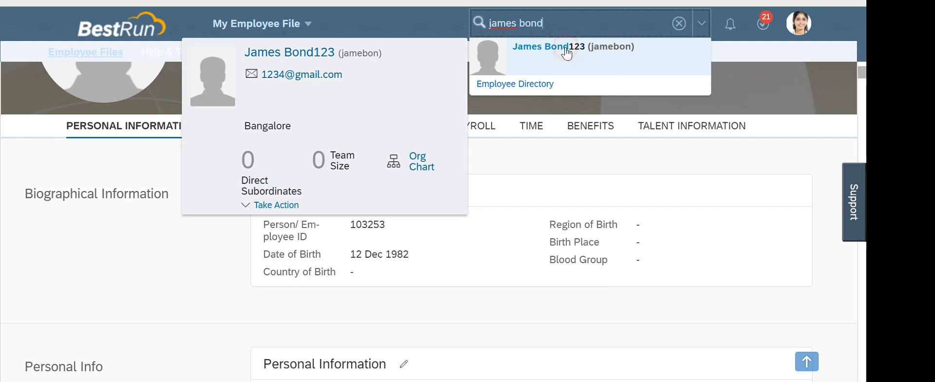
click(566, 51)
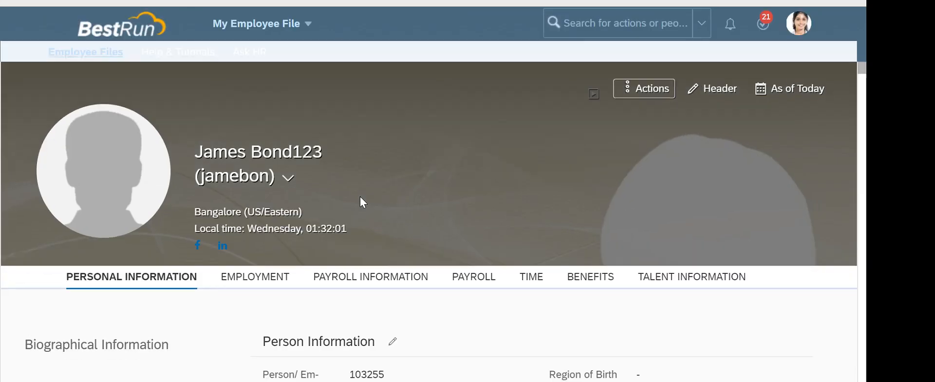
Check the profile shows person ID 103255, then return to the BasicUserInfoImportTemplate workbook
scroll(360, 196, down, 3)
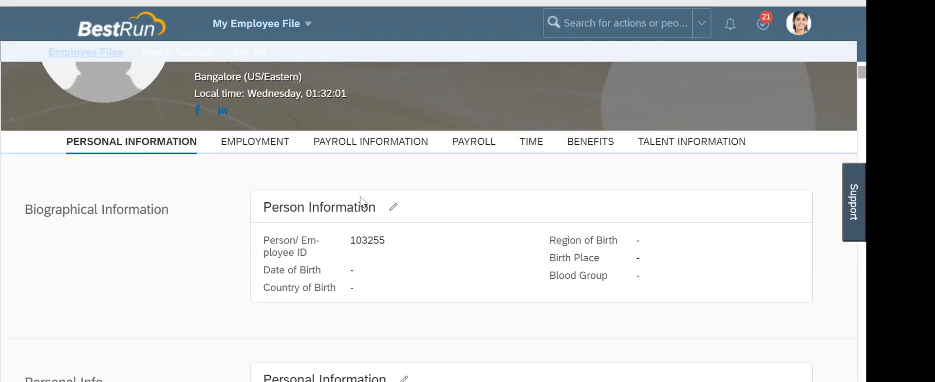
triple_click(351, 240)
click(403, 247)
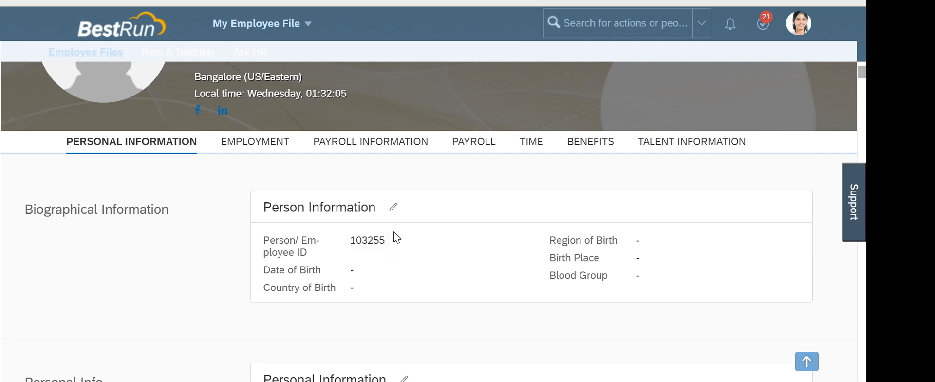
scroll(397, 238, down, 3)
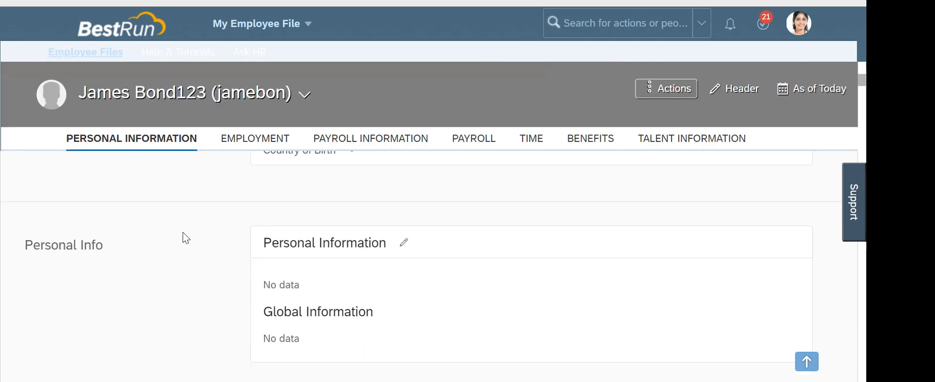
scroll(186, 238, up, 6)
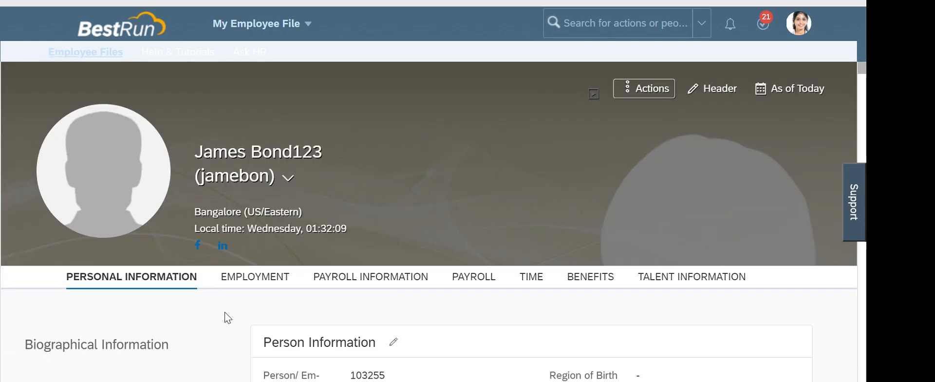
key(alt+Tab)
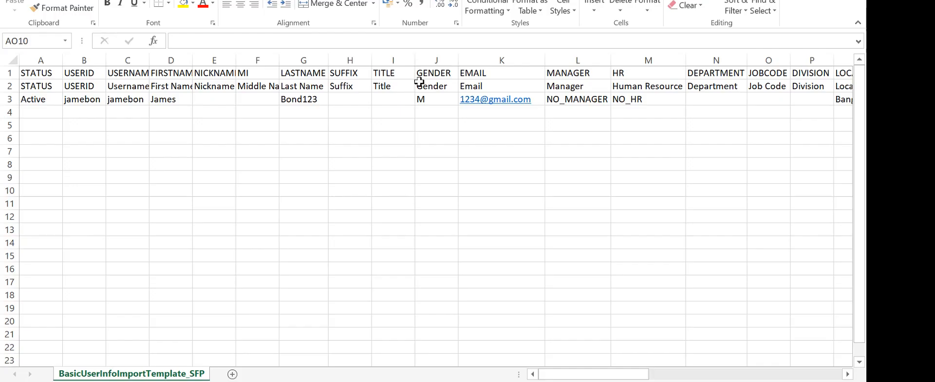
Open PersonInfoImportTemplate from the IMport files folder and change the A3 birth date to 12/12/1979
key(alt+Tab)
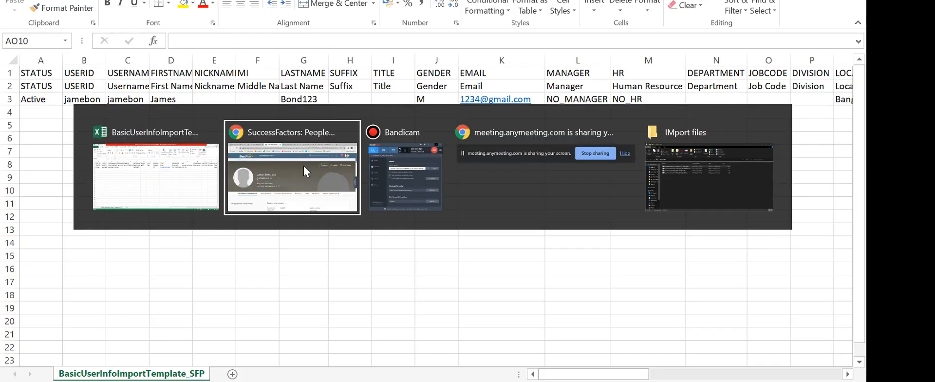
key(alt+Tab)
key(alt+Tab)
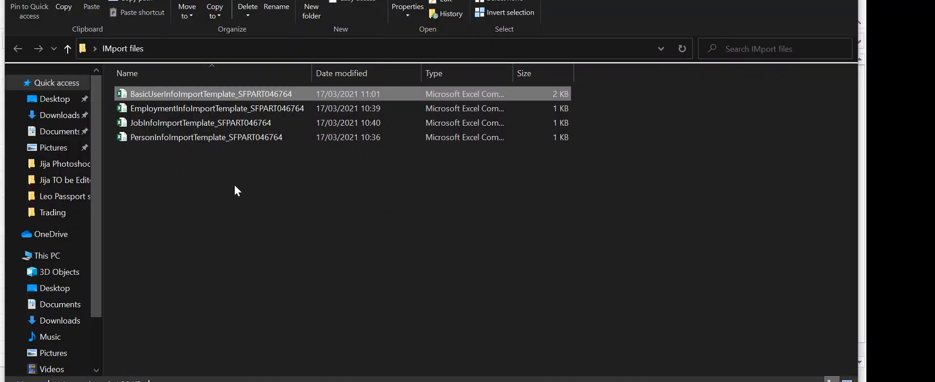
double_click(174, 137)
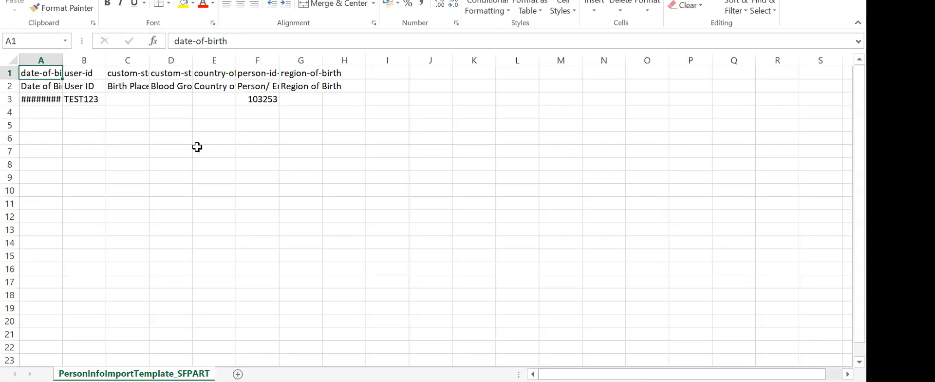
double_click(62, 59)
click(111, 99)
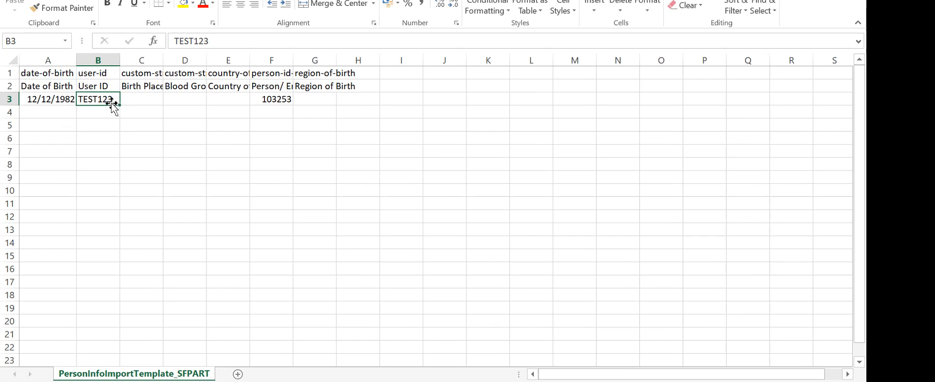
click(69, 97)
drag(213, 41, 246, 44)
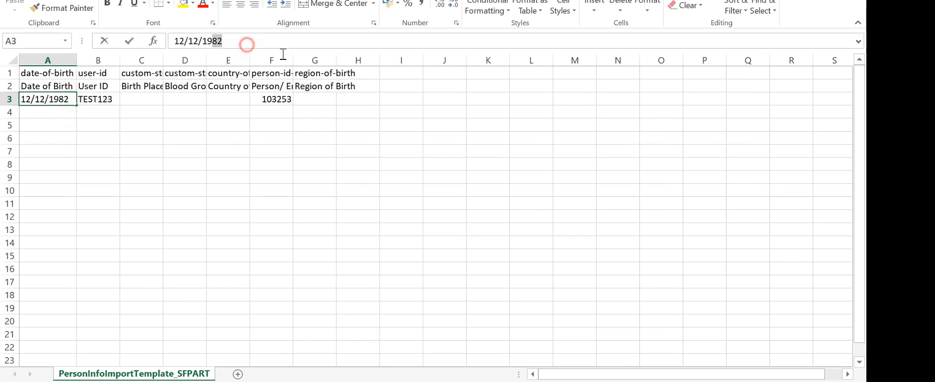
text(798)
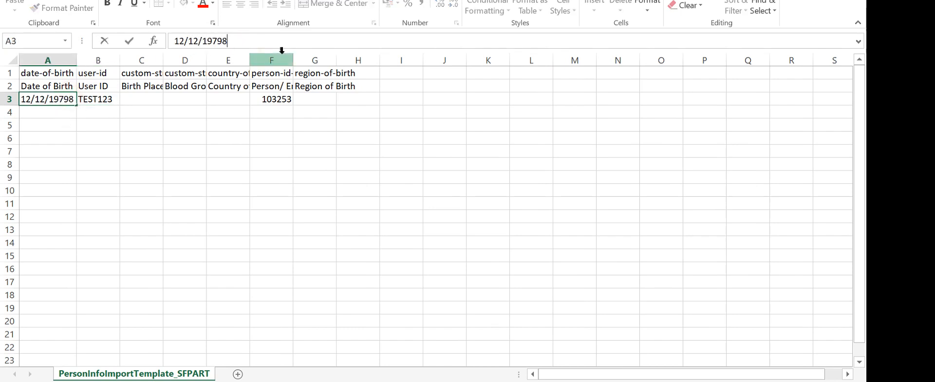
click(297, 142)
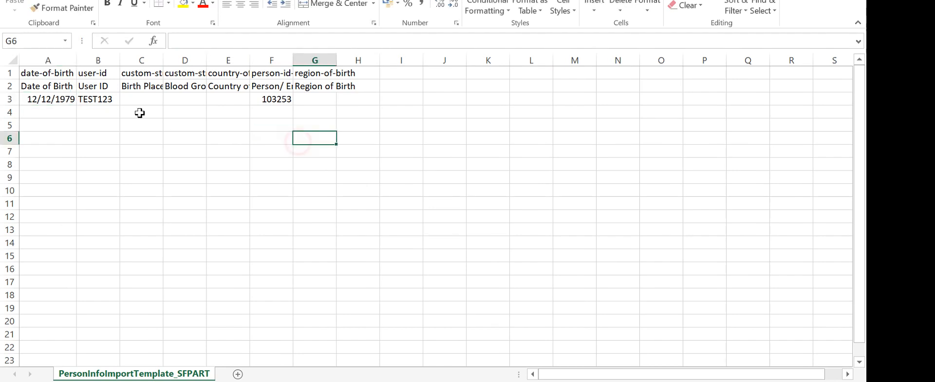
Correct the F3 employee ID by replacing its last digit with 5
double_click(293, 60)
click(334, 99)
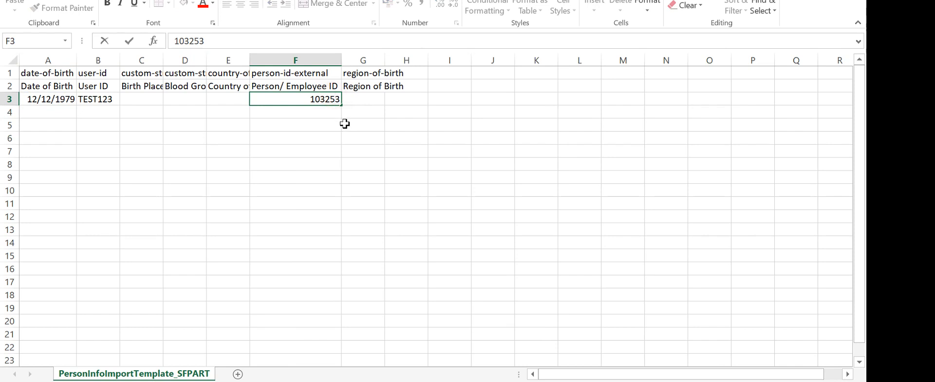
key(BackSpace)
text(5)
click(346, 125)
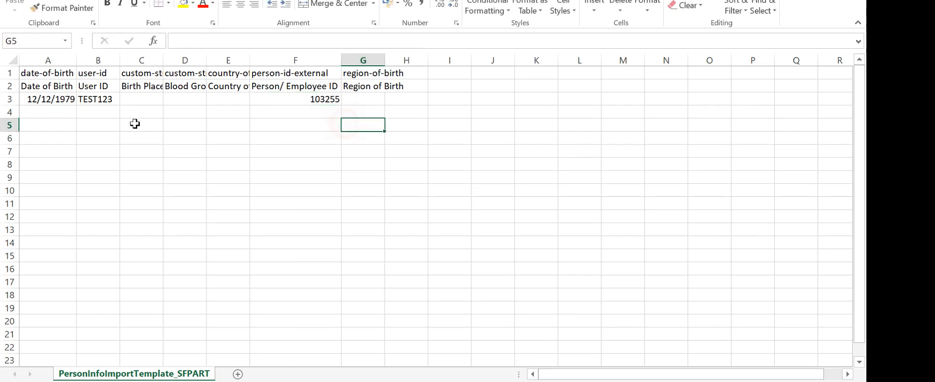
Copy the user ID from BasicUserInfo B3 over TEST123 in B3 and save as CSV
click(115, 99)
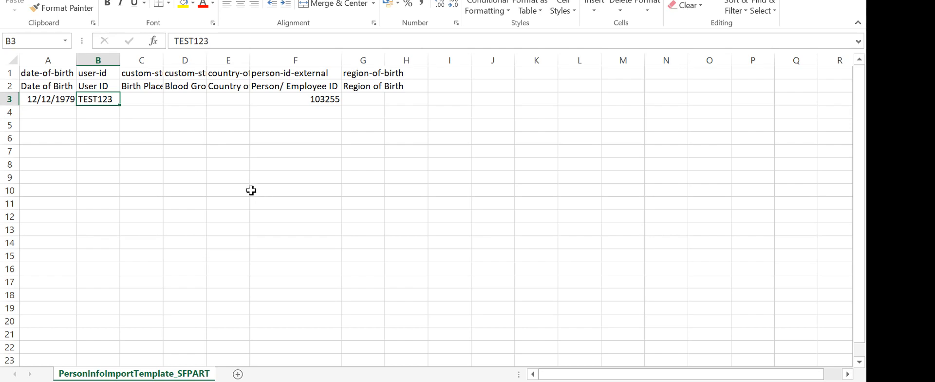
key(alt+Tab)
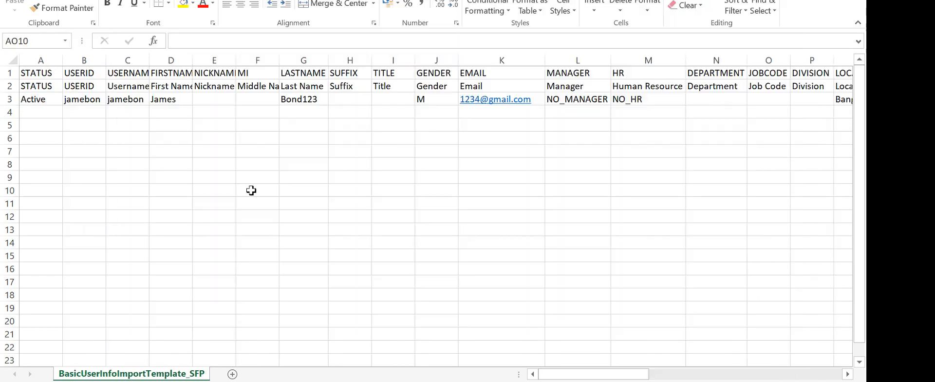
click(95, 100)
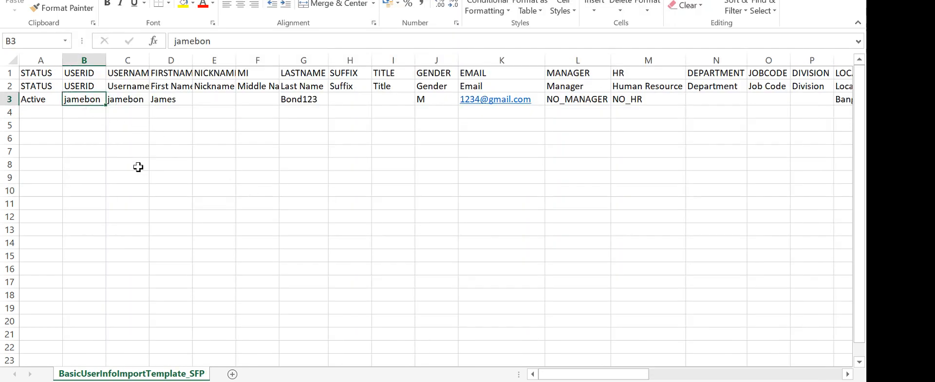
key(ctrl+c)
key(alt+Tab)
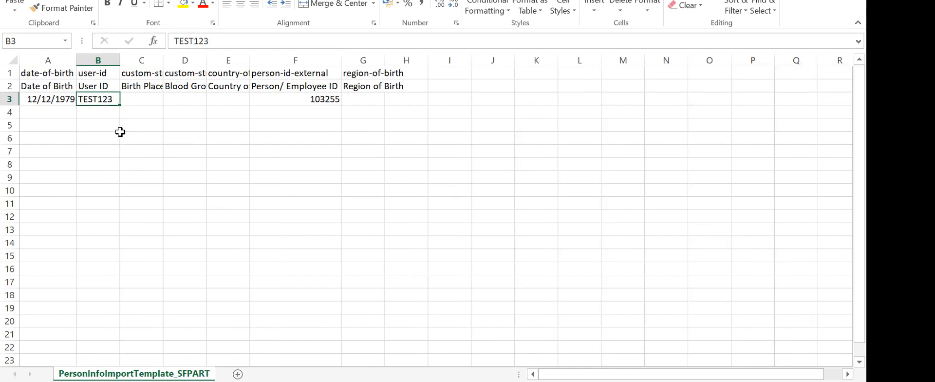
key(ctrl+v)
key(ctrl+s)
click(384, 213)
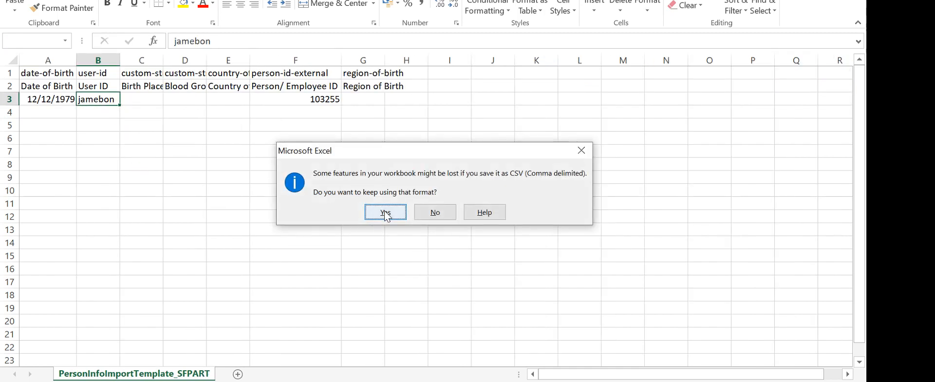
key(ctrl+s)
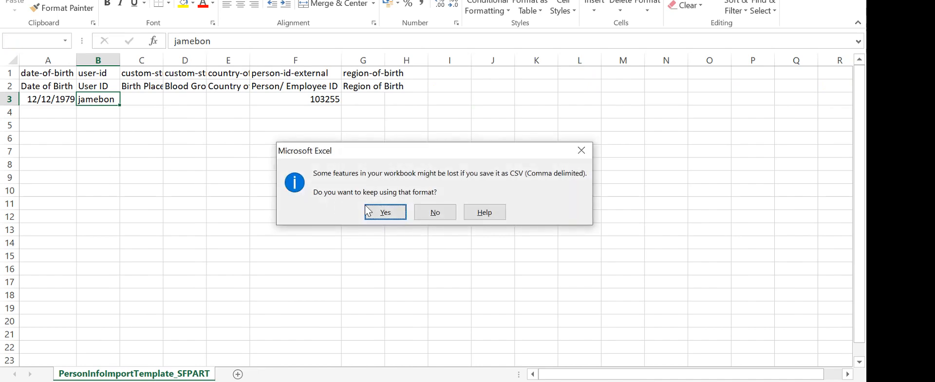
click(388, 205)
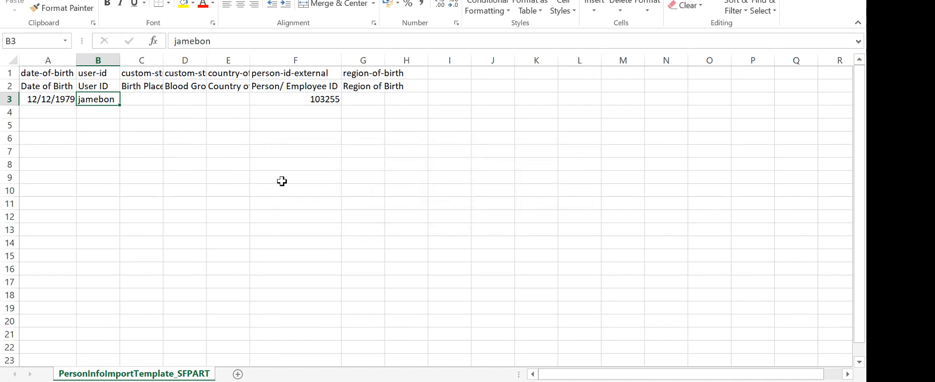
key(alt+Tab)
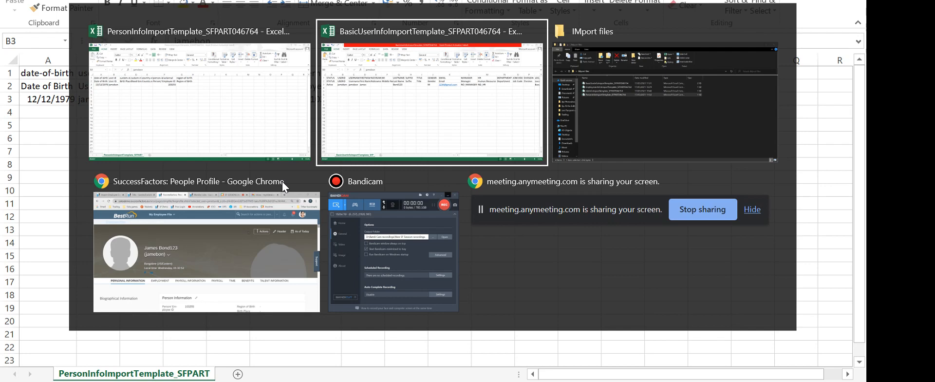
Import the PersonInfoImportTemplate CSV as Biographical Information, completing with 1 record and no failures
key(alt+Tab)
key(alt+Tab)
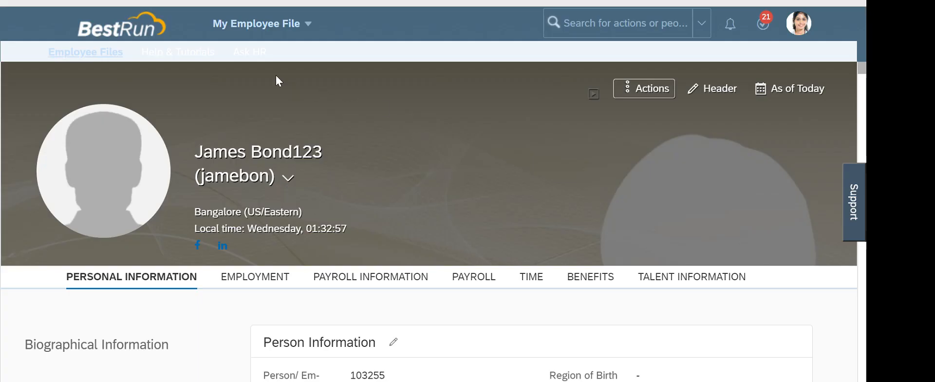
click(224, 2)
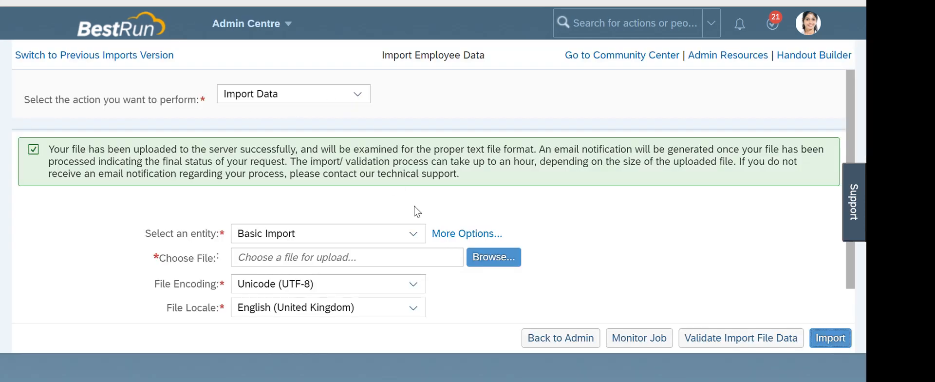
click(414, 234)
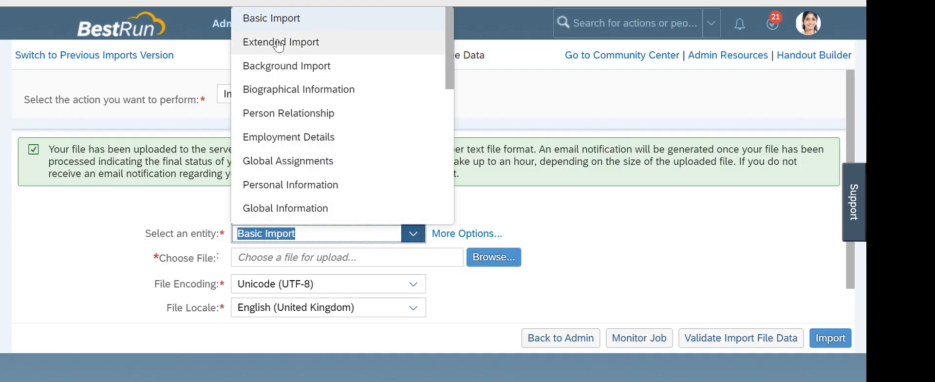
click(280, 89)
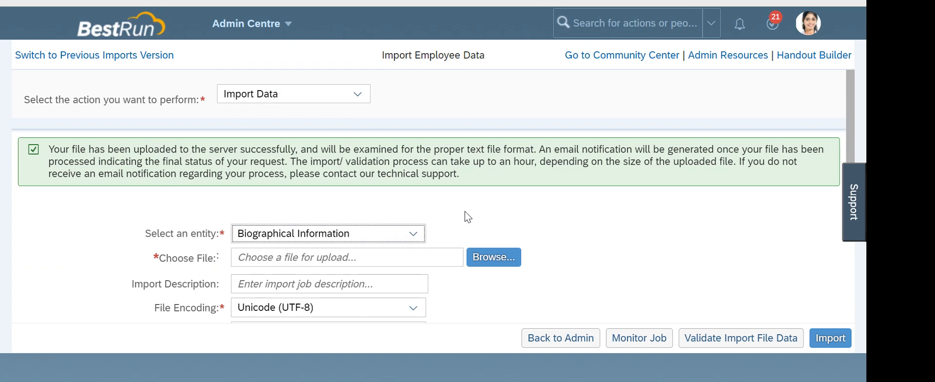
click(485, 257)
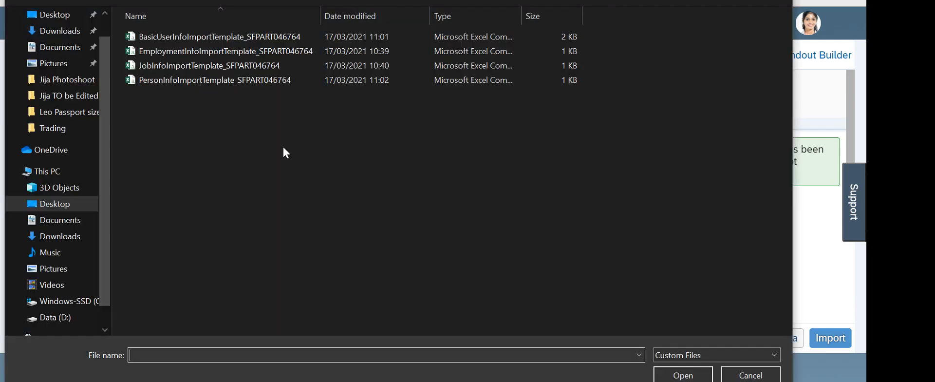
double_click(177, 80)
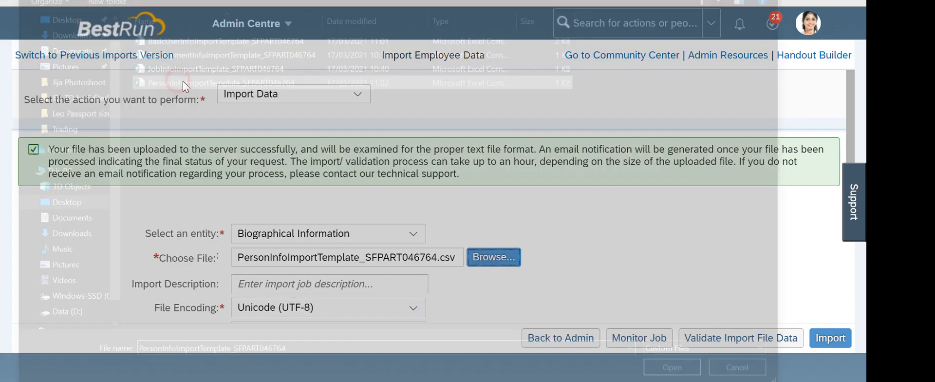
click(844, 342)
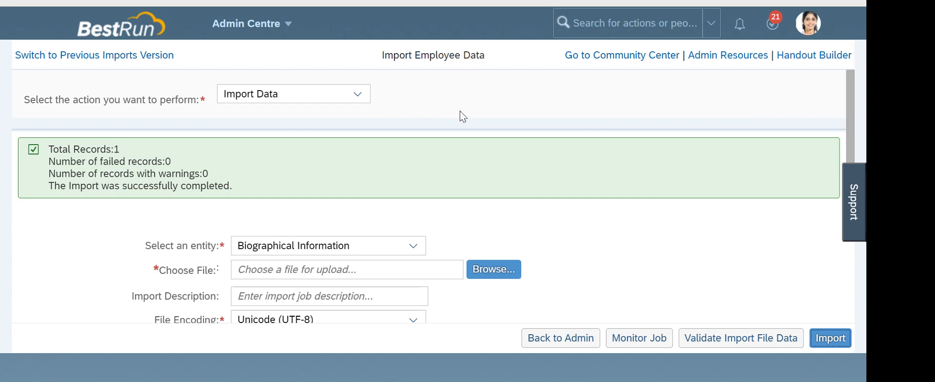
click(479, 107)
click(479, 107)
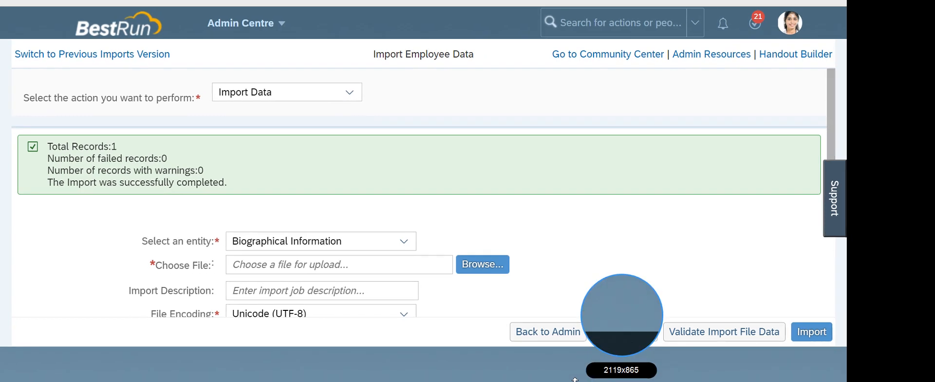
click(556, 231)
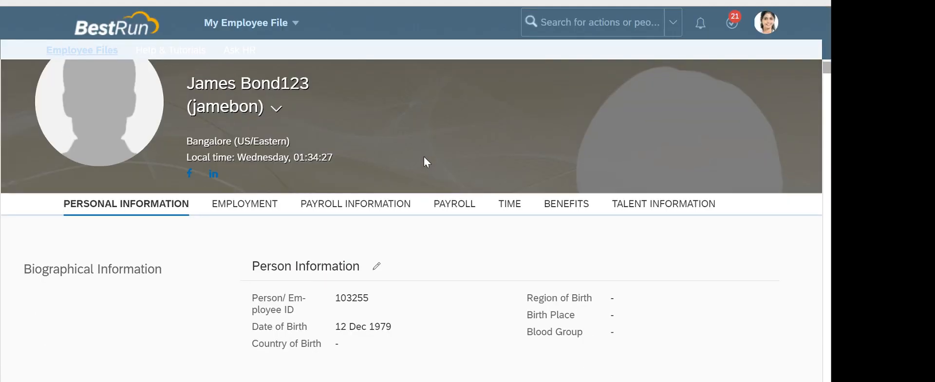
scroll(423, 161, down, 1)
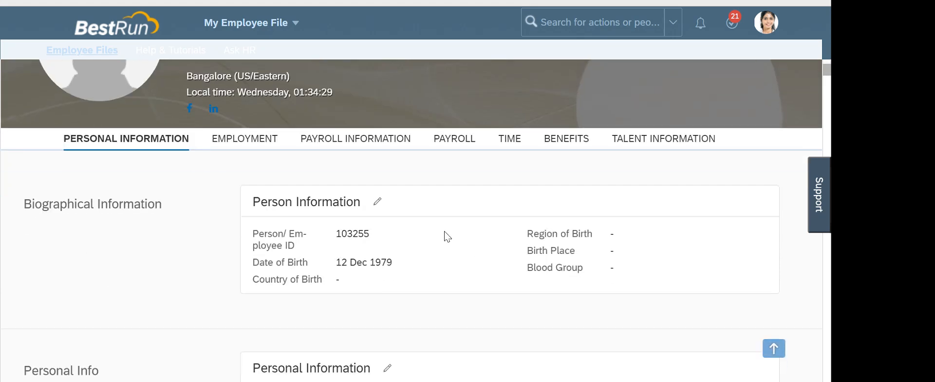
scroll(447, 236, down, 1)
scroll(430, 194, down, 2)
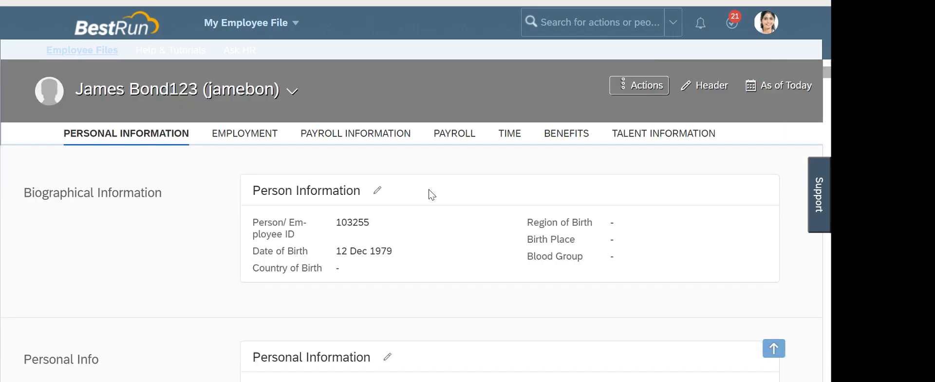
Open the employee's Personal Information edit form, effective 17 Mar 2021, and check the AnyMeeting session
click(387, 238)
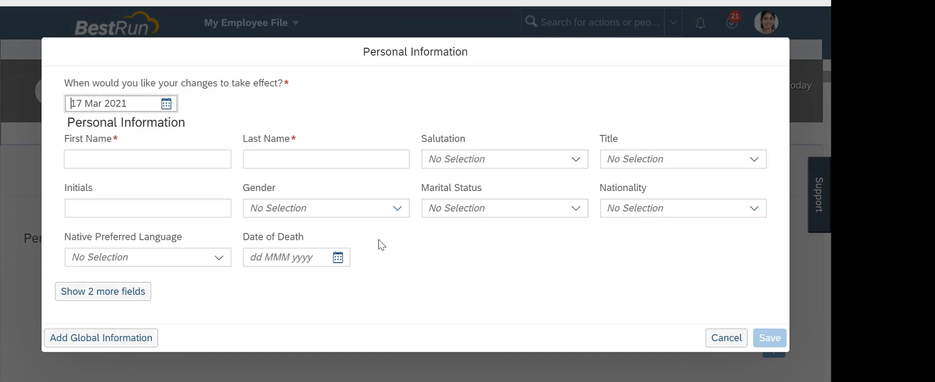
click(506, 2)
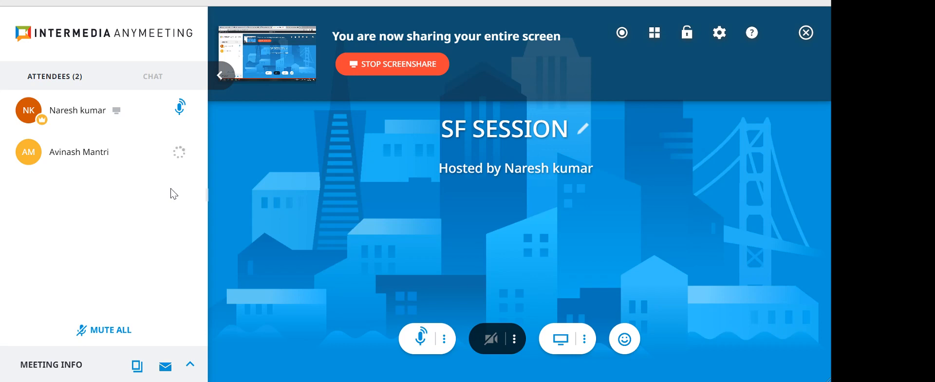
mouse_move(180, 153)
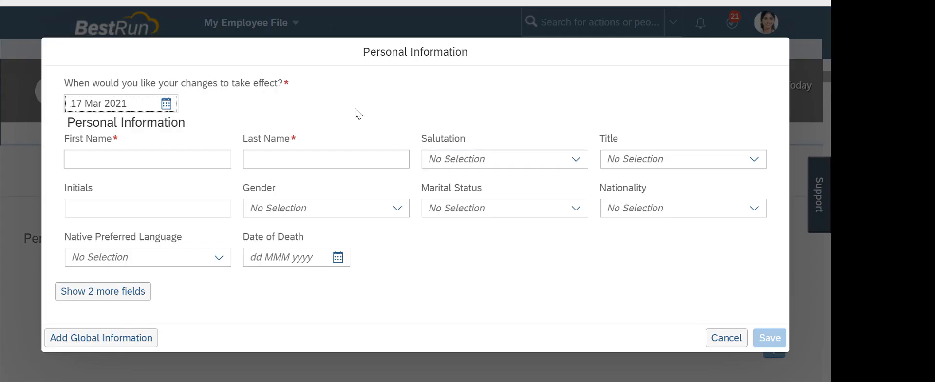
Cancel the Personal Information edit without saving
click(726, 337)
click(385, 186)
scroll(386, 191, up, 3)
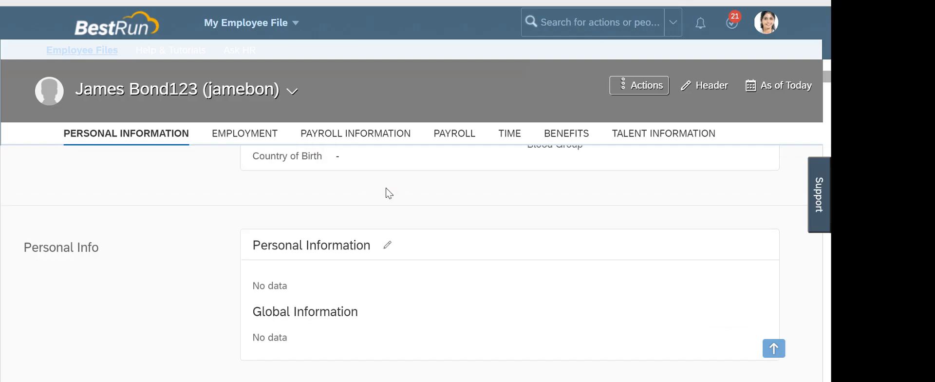
scroll(351, 173, down, 5)
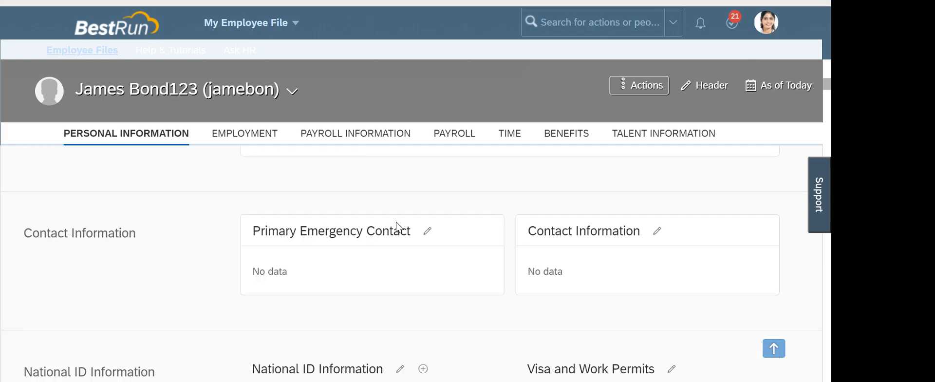
scroll(231, 229, up, 3)
scroll(232, 230, up, 3)
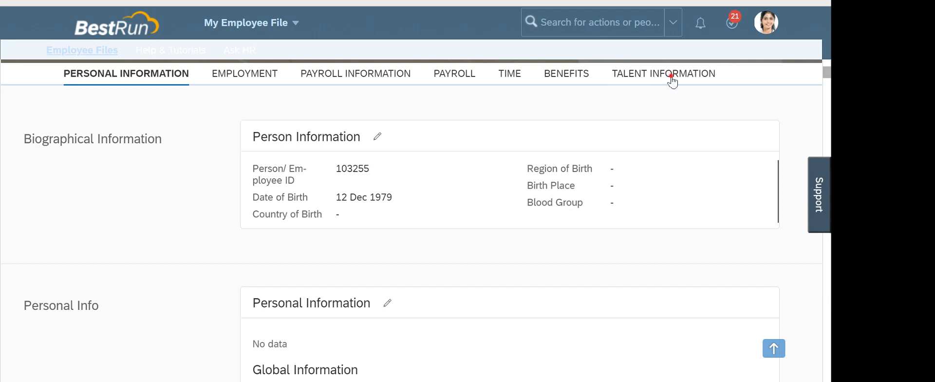
Review Job Information's Manager and Human Resource under Talent Information, then reopen the Personal Information editor
click(672, 75)
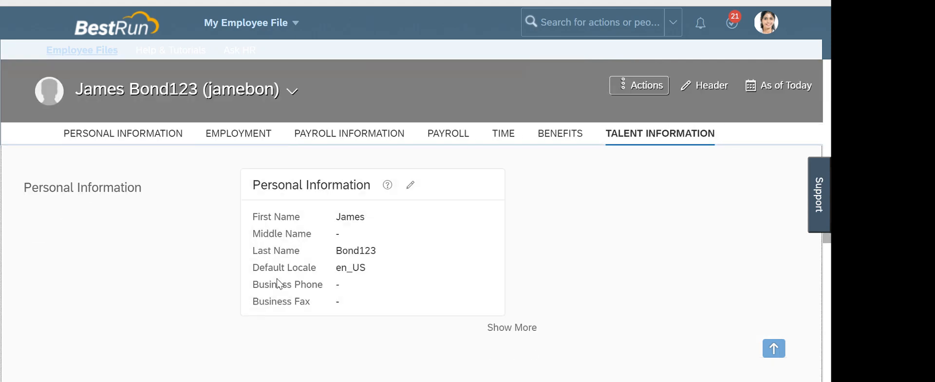
scroll(280, 278, down, 1)
scroll(431, 262, up, 1)
scroll(365, 260, down, 1)
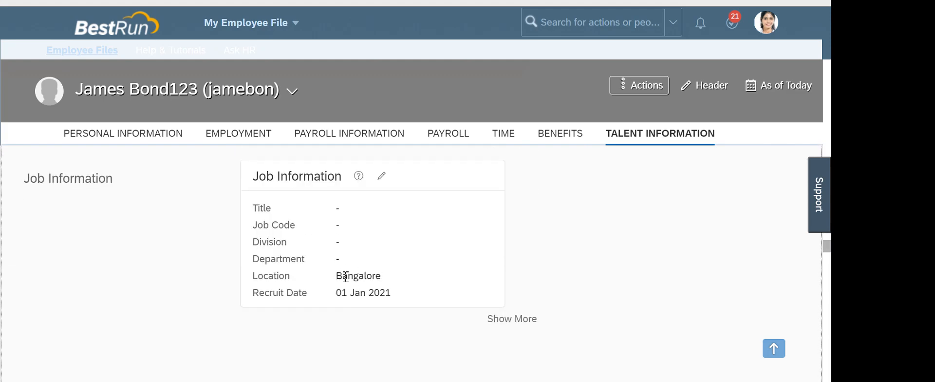
scroll(346, 273, down, 2)
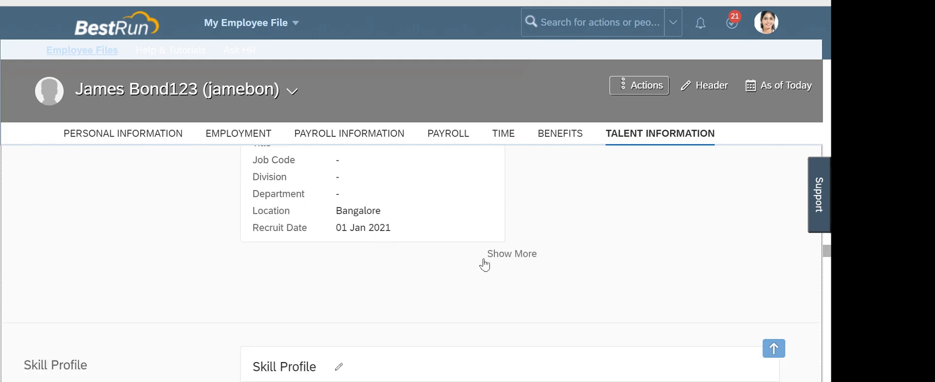
click(504, 256)
scroll(360, 253, up, 2)
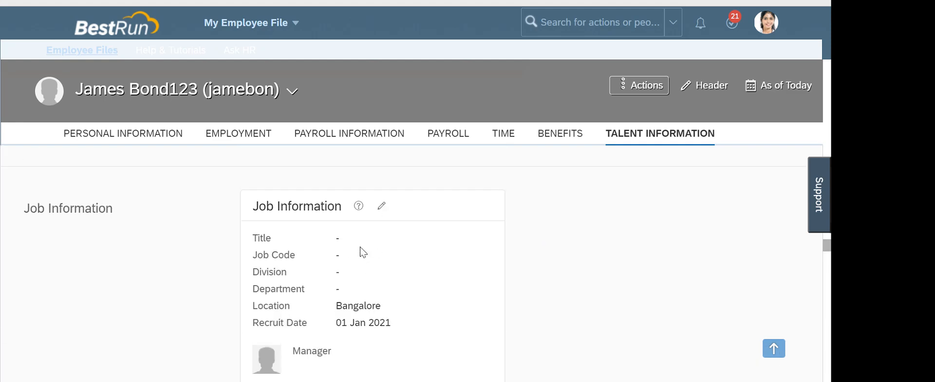
scroll(355, 283, down, 3)
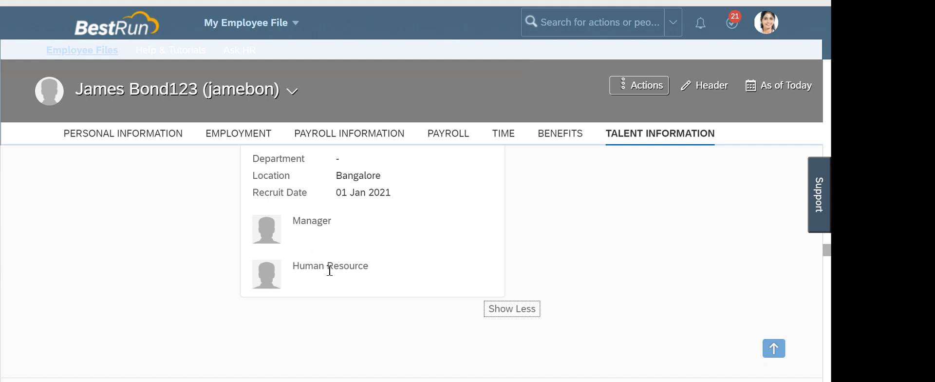
scroll(370, 263, down, 4)
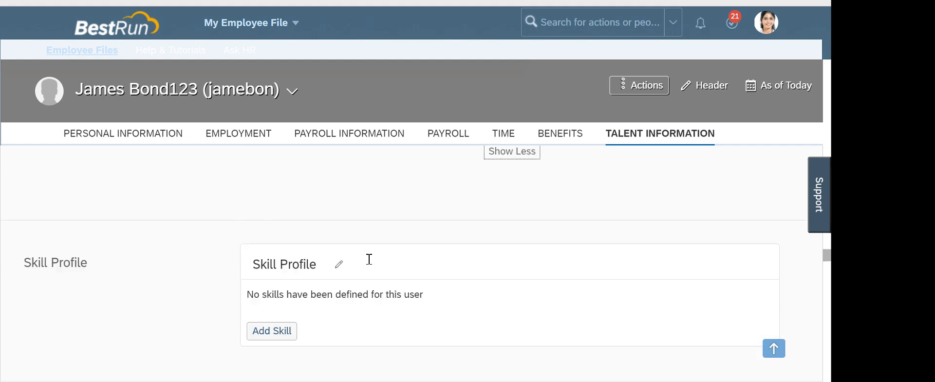
drag(828, 268, 831, 63)
scroll(362, 282, down, 5)
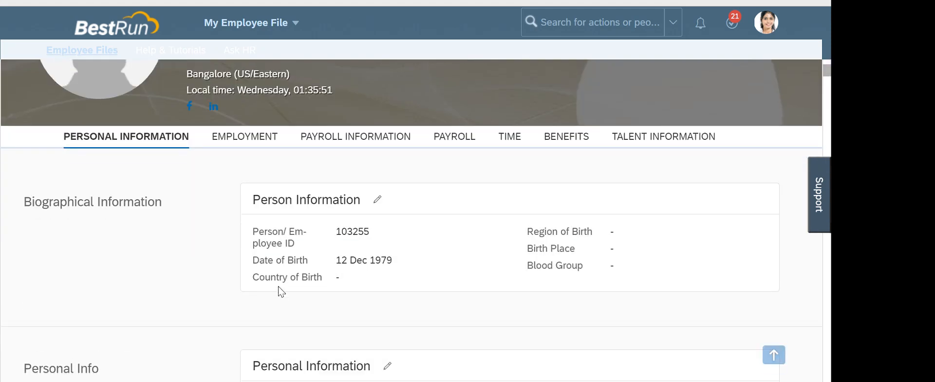
click(388, 235)
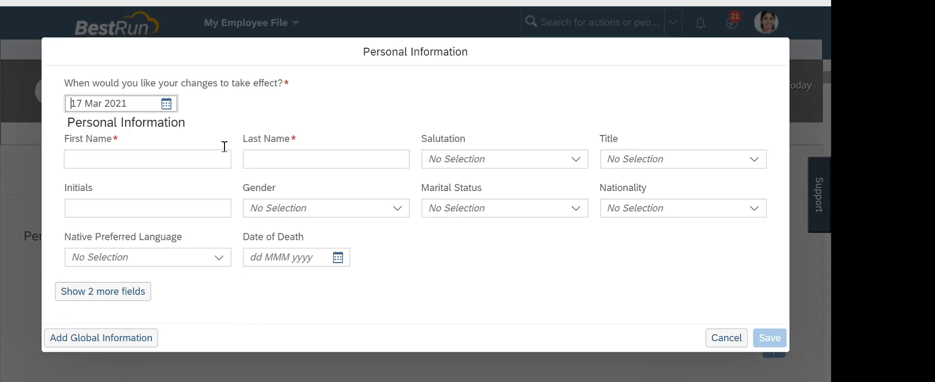
Enter the employee's first name and last name in Personal Information
click(192, 160)
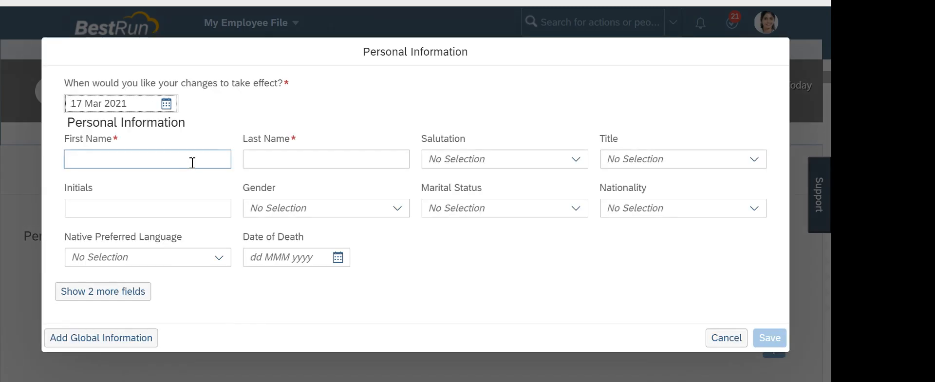
text(James)
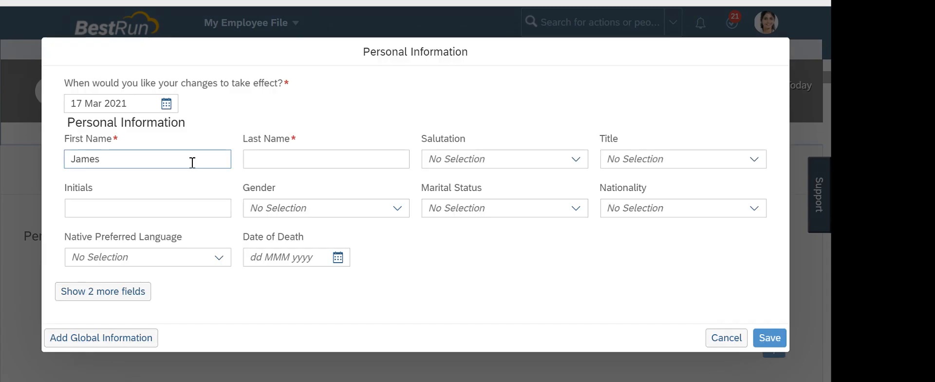
click(248, 161)
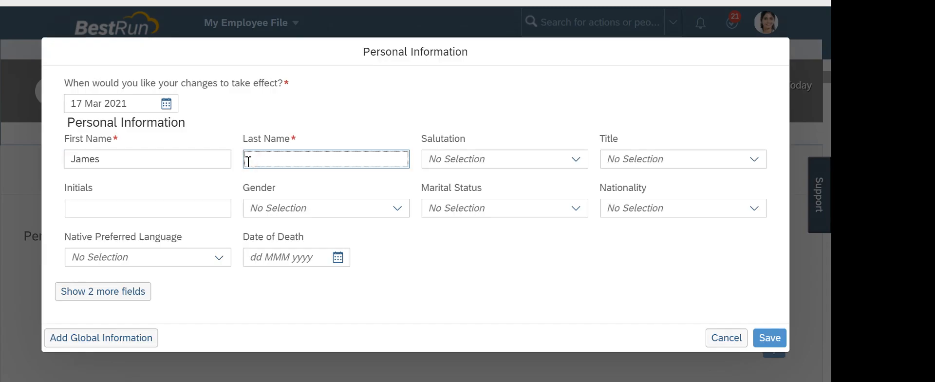
text(Bond123)
Set gender to Male, reveal the two extra fields, and save Personal Information
click(399, 214)
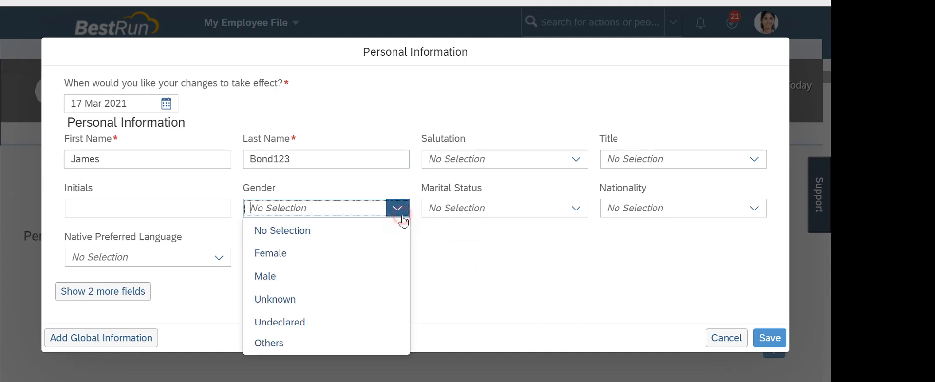
click(288, 276)
click(120, 295)
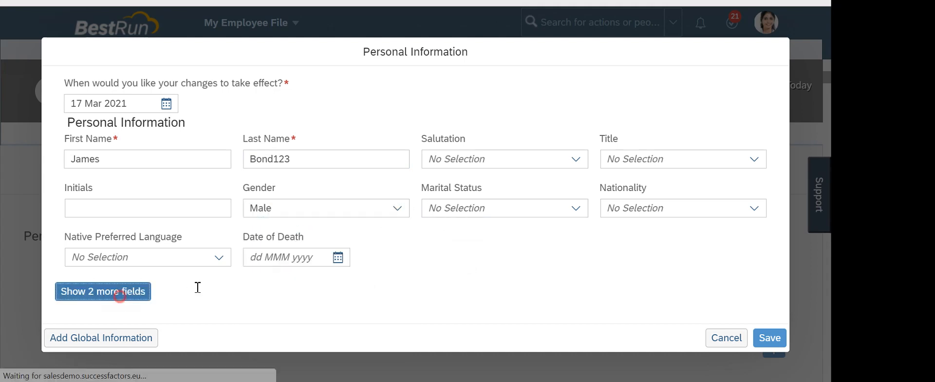
click(765, 332)
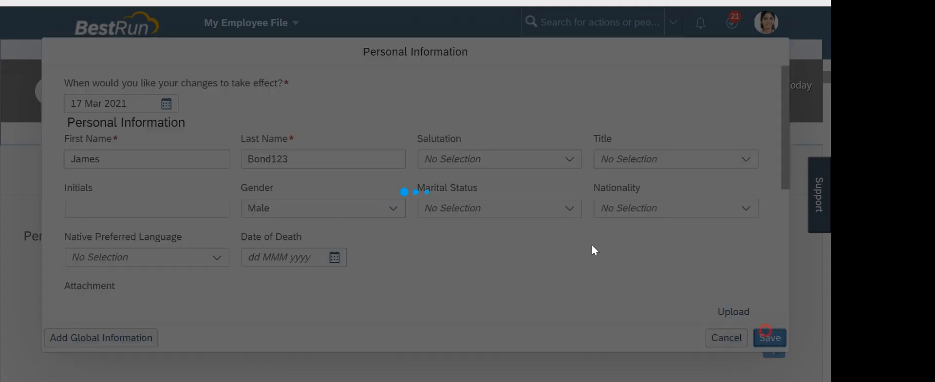
scroll(344, 172, down, 3)
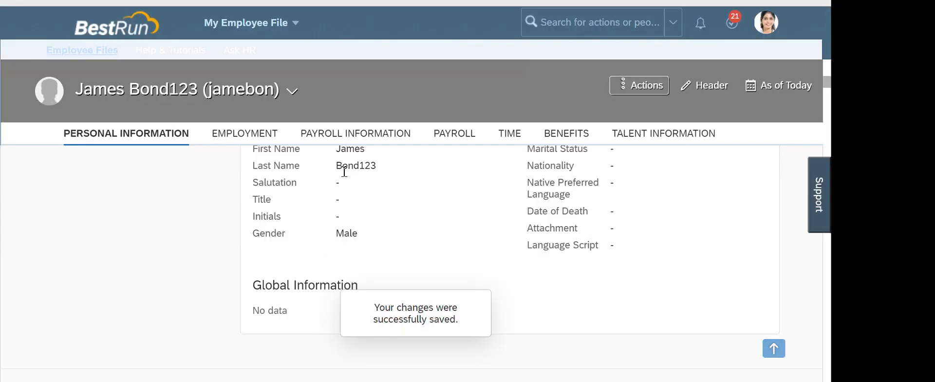
scroll(374, 205, up, 1)
scroll(424, 222, down, 4)
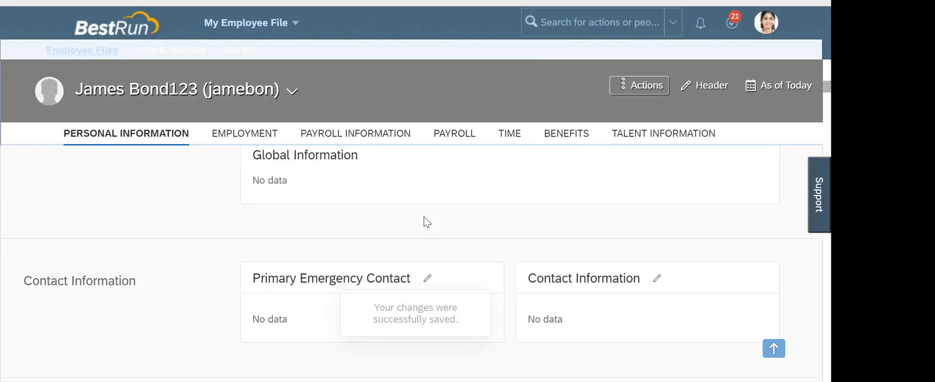
scroll(427, 222, down, 2)
Edit the Primary Emergency Contact, entering the contact's name with relationship Parent
click(426, 214)
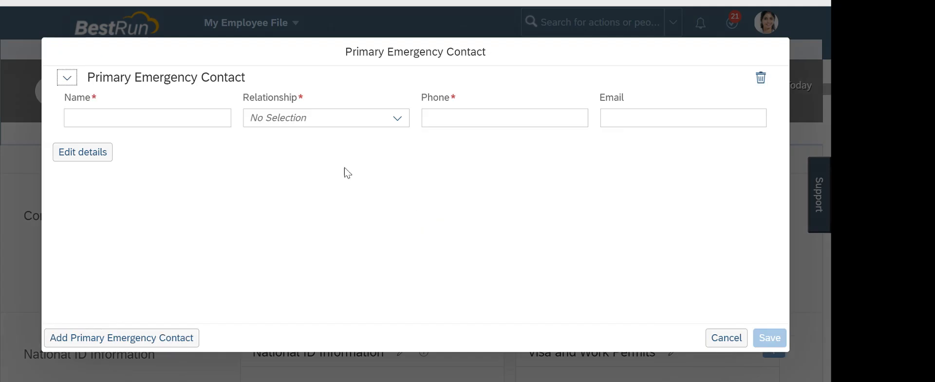
click(198, 122)
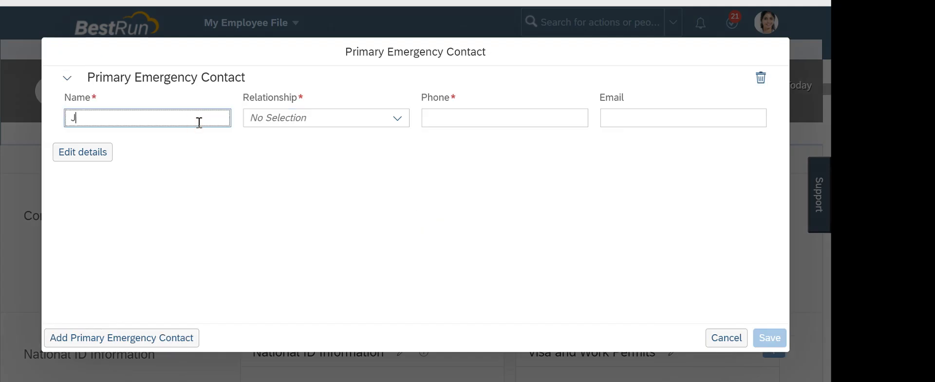
click(396, 118)
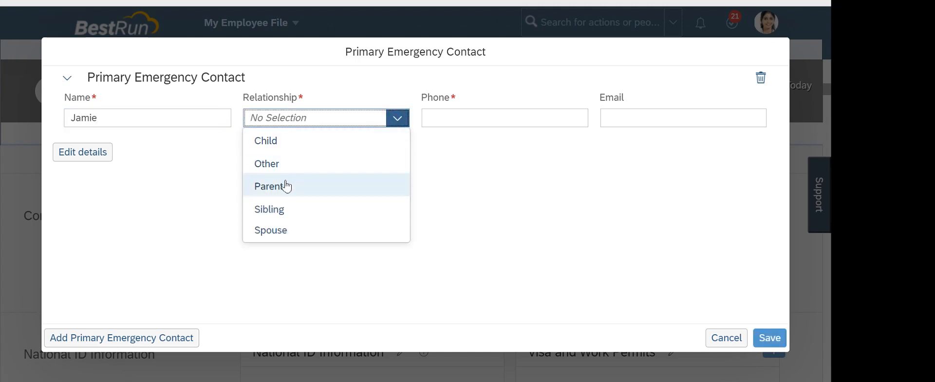
click(286, 185)
Fill in the contact's phone number and e-mail, then save the emergency contact
click(507, 116)
text(er423423424)
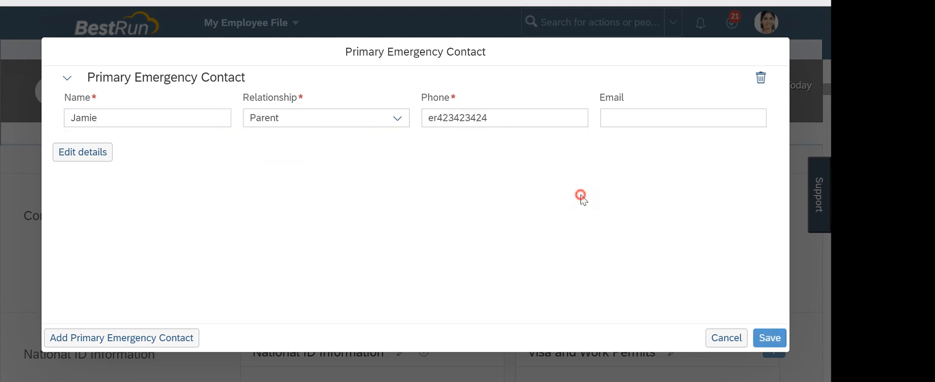
drag(439, 118, 386, 150)
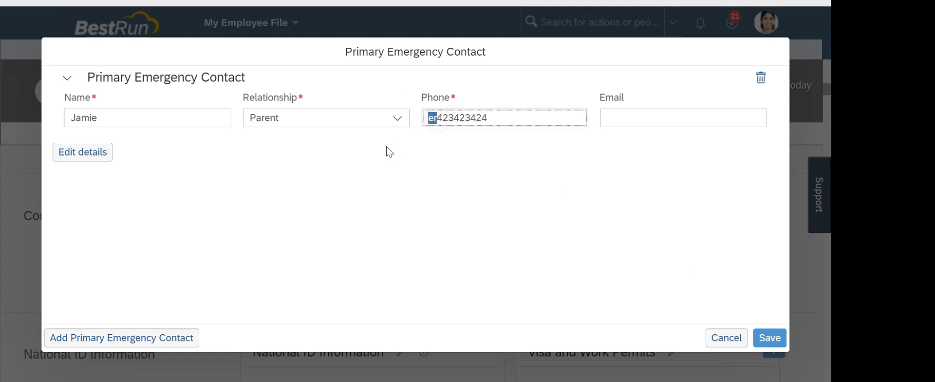
key(BackSpace)
click(651, 120)
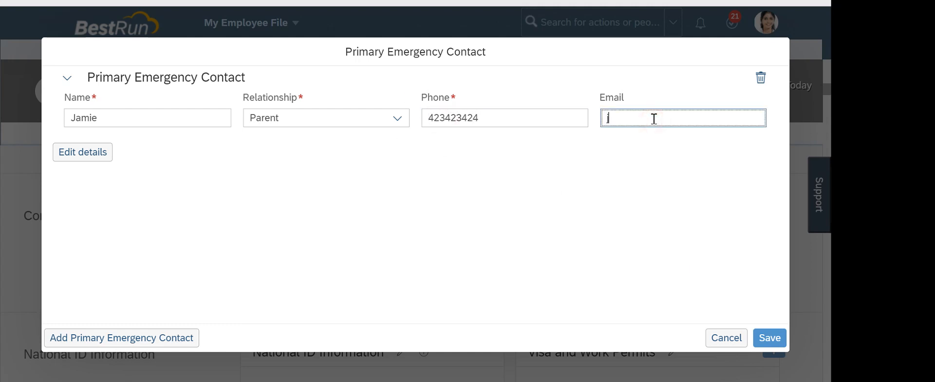
click(760, 336)
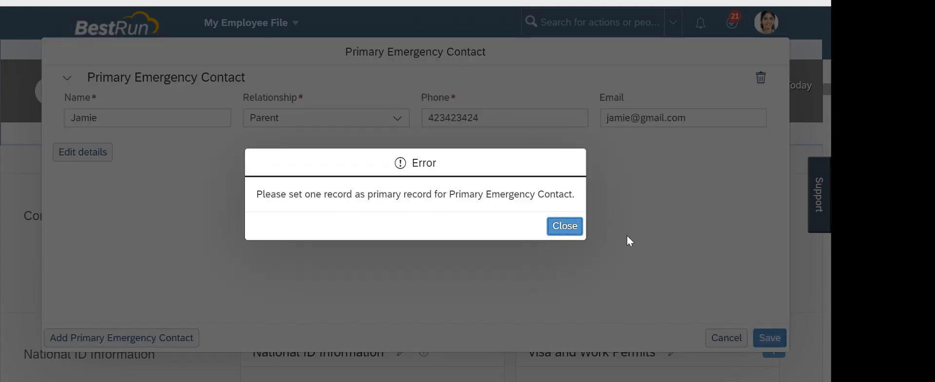
Dismiss the primary-record error and adjust options in the contact's detailed edit view
click(569, 227)
click(98, 157)
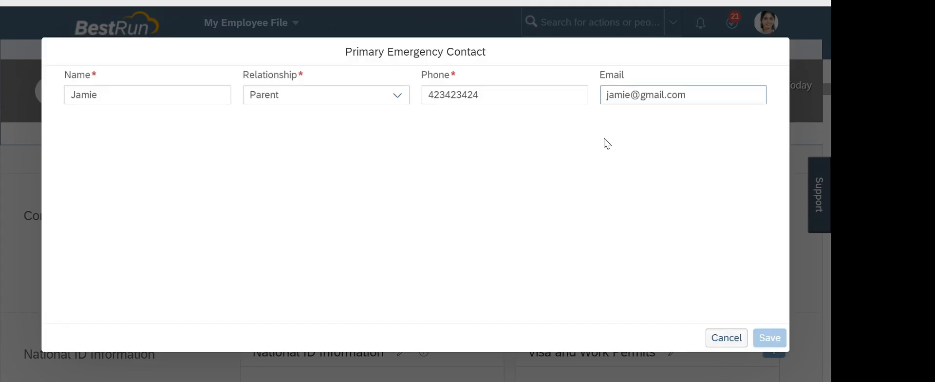
click(332, 182)
click(655, 246)
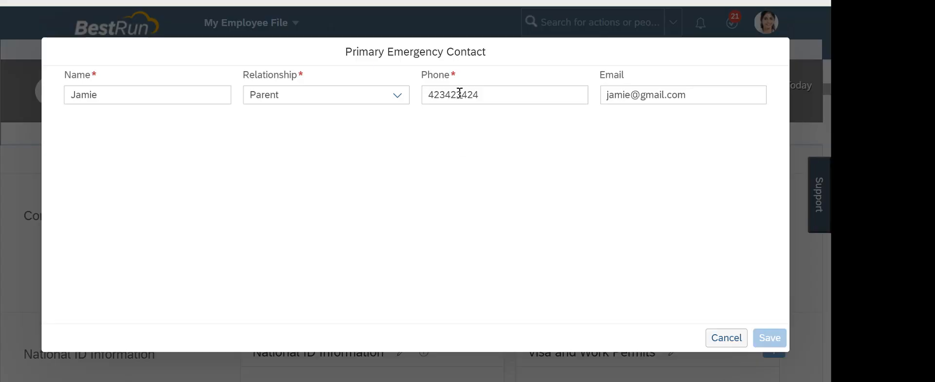
click(693, 299)
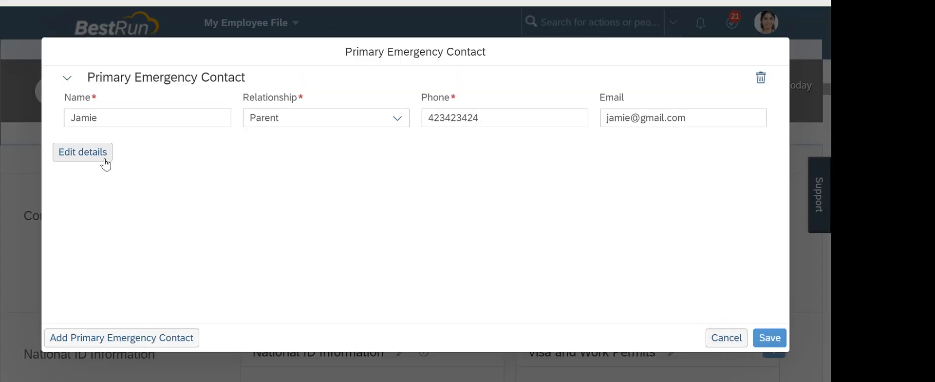
Retry saving the emergency contact from the detailed view; the primary-record error returns
click(105, 162)
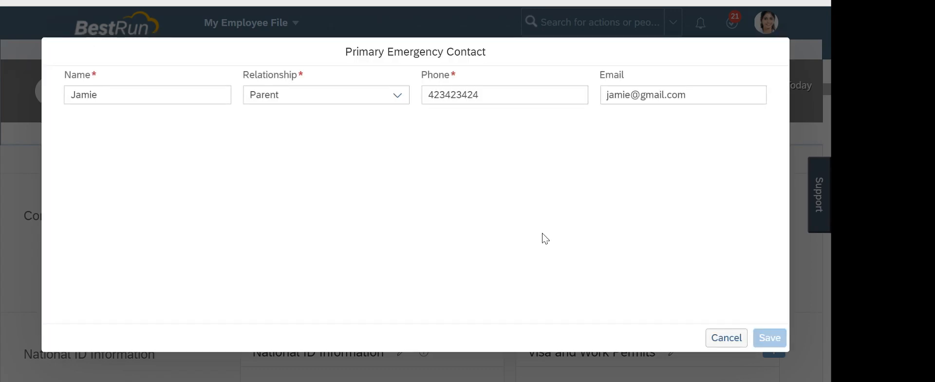
click(735, 345)
click(765, 336)
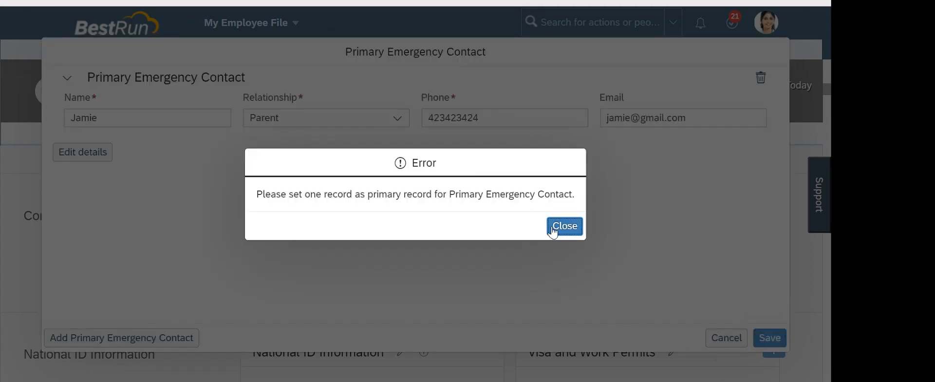
click(553, 228)
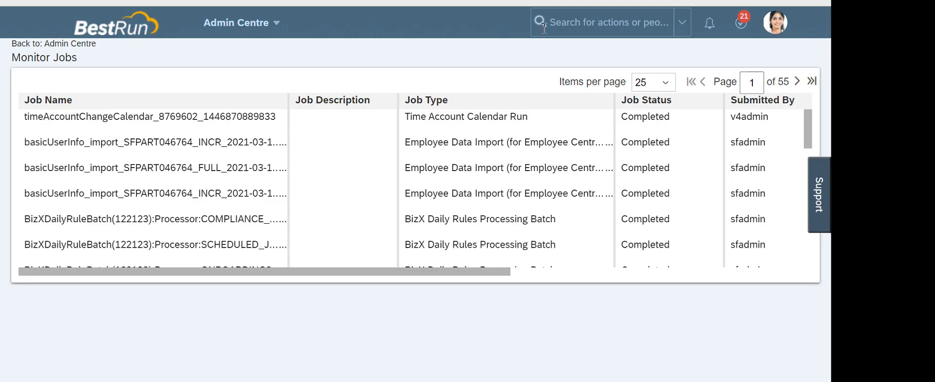
Search admin actions for 'mange business congfogig', fix the typo, and choose Manage Business Configuration
click(568, 19)
text(man)
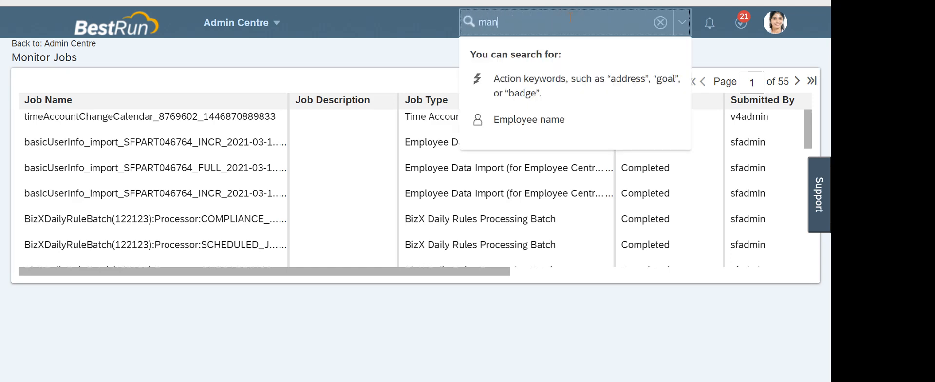
text(ge business cong)
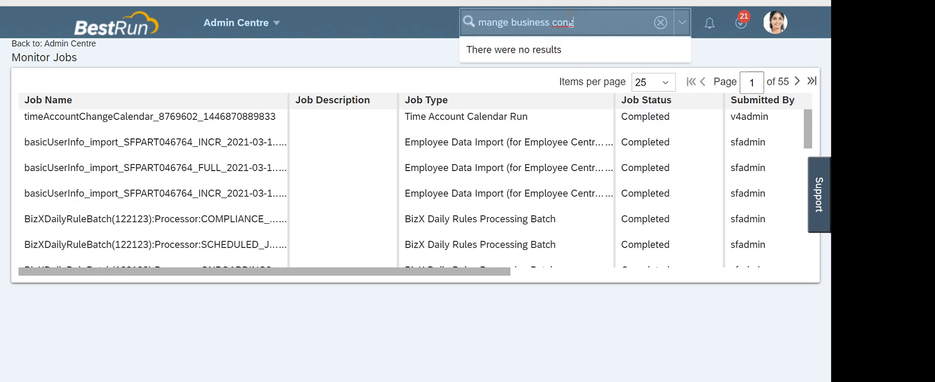
text(fog)
text(ig)
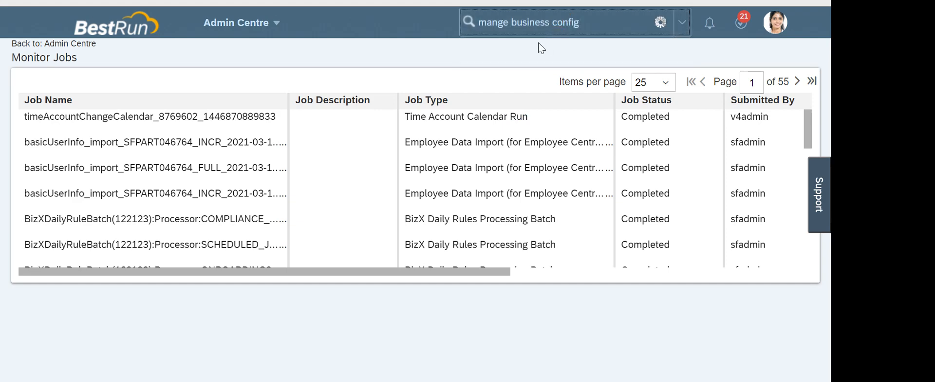
click(497, 22)
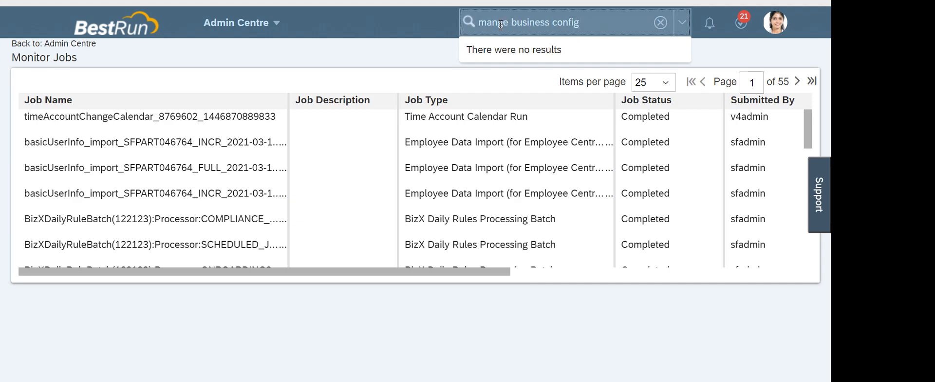
text(a)
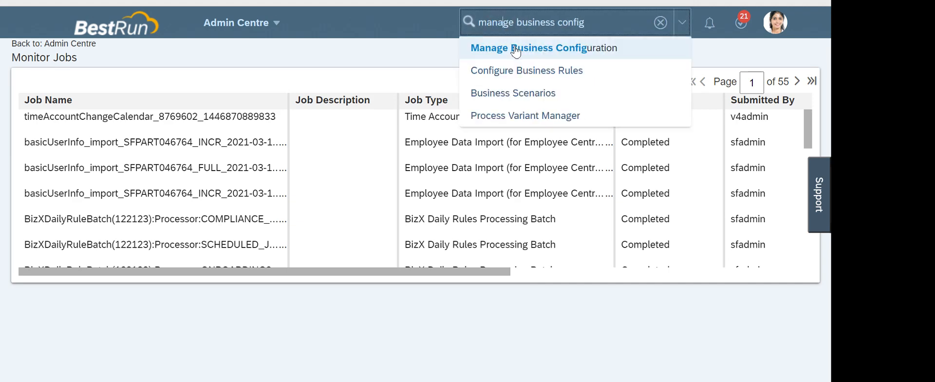
click(517, 51)
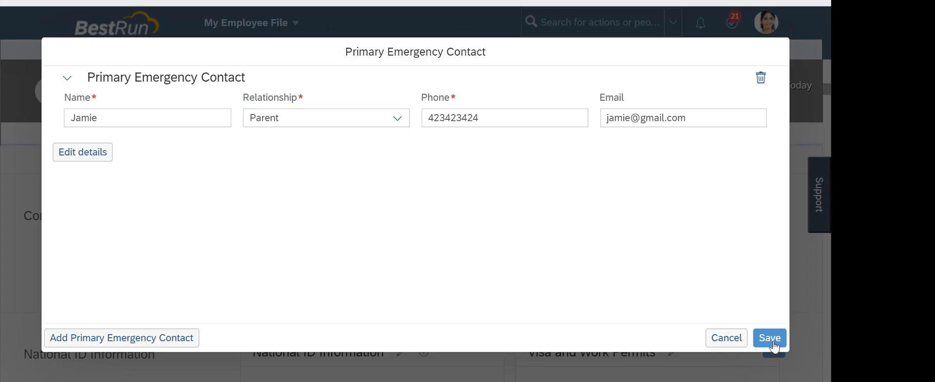
Cancel the emergency contact form and discard its unsaved changes
click(725, 338)
click(493, 226)
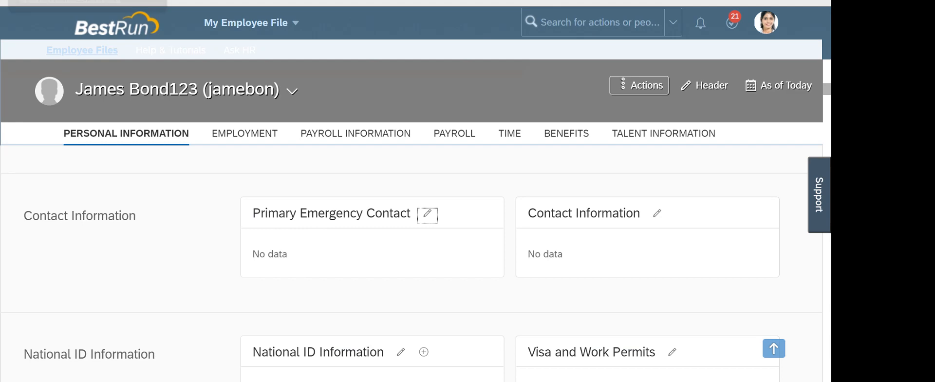
click(194, 266)
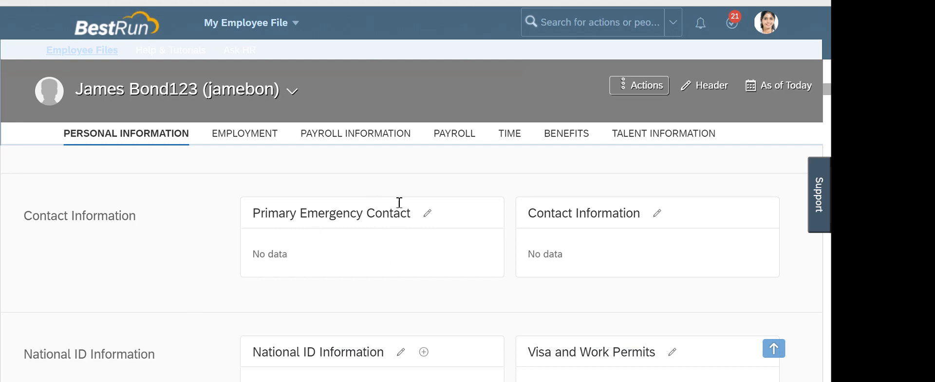
scroll(341, 243, down, 3)
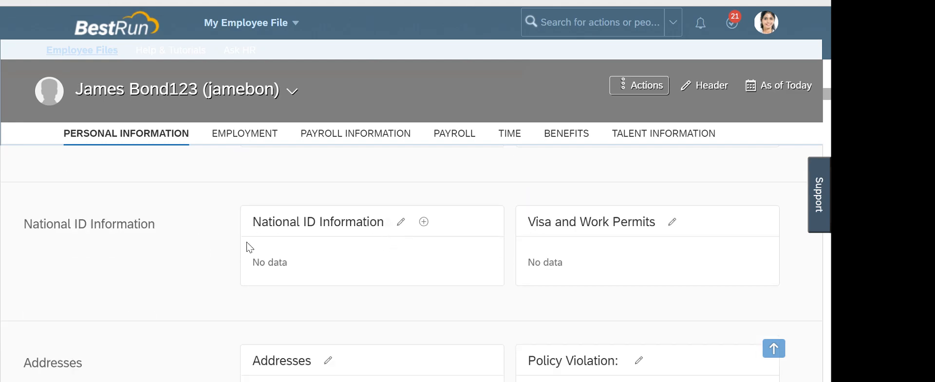
scroll(252, 246, down, 2)
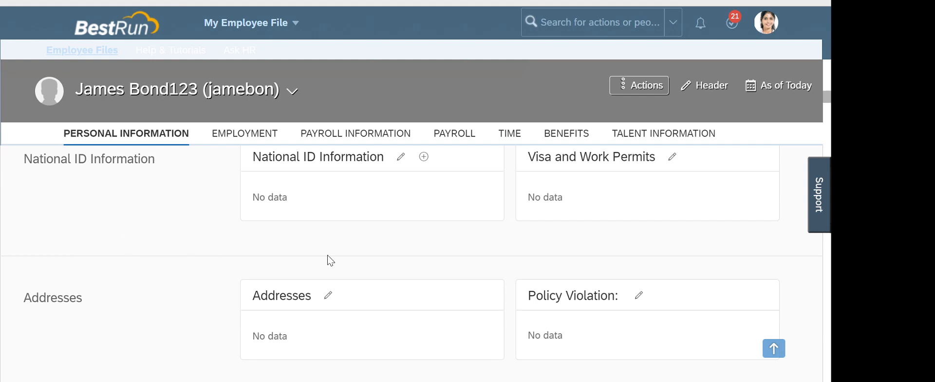
scroll(330, 259, up, 2)
Open National ID Information for editing, cancel without changes, and scroll down to Addresses
click(401, 222)
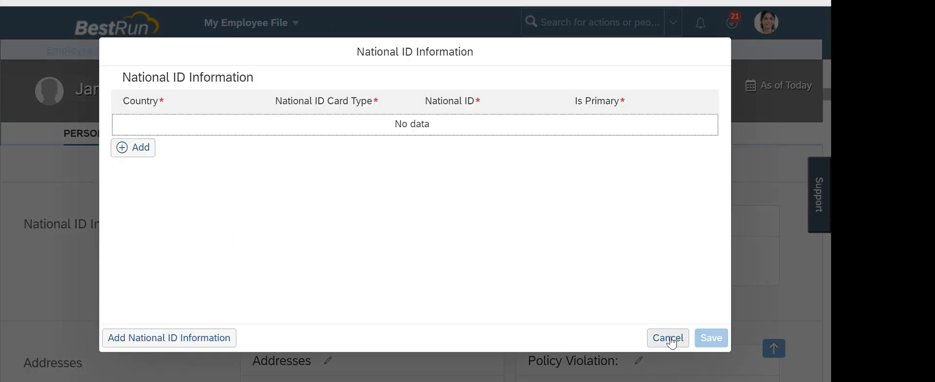
click(666, 336)
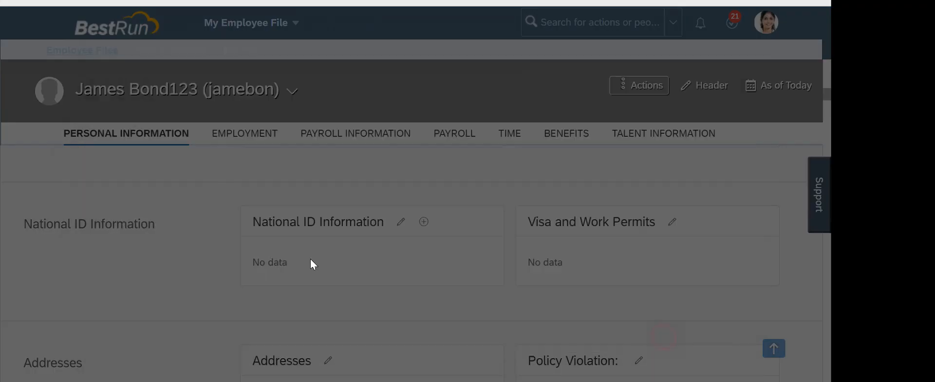
scroll(208, 239, down, 3)
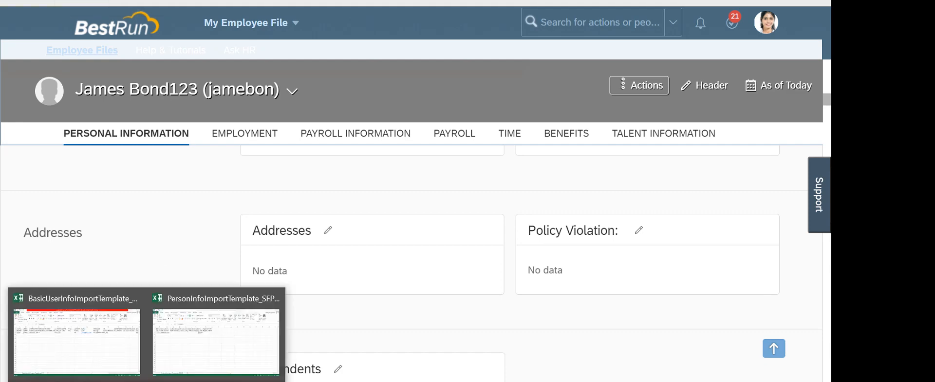
Close the PersonInfo and BasicUserInfo workbooks without saving, returning to the IMport files folder
click(223, 350)
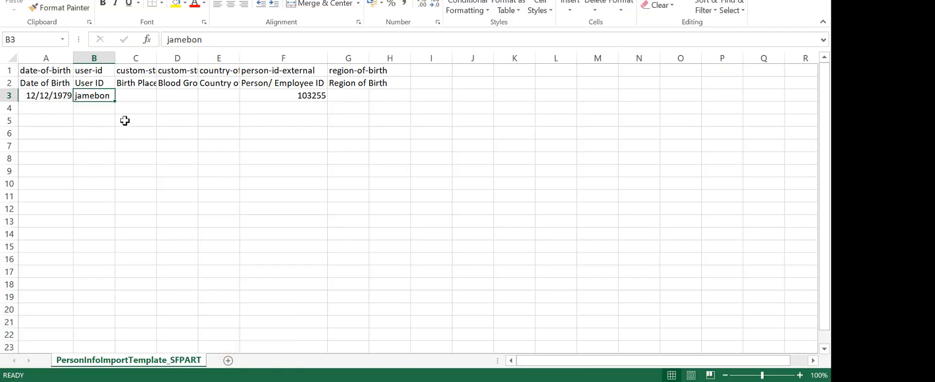
key(ctrl+w)
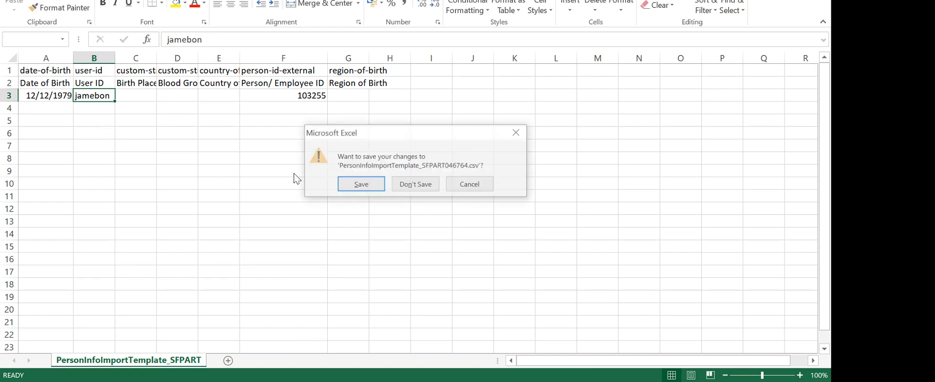
click(405, 185)
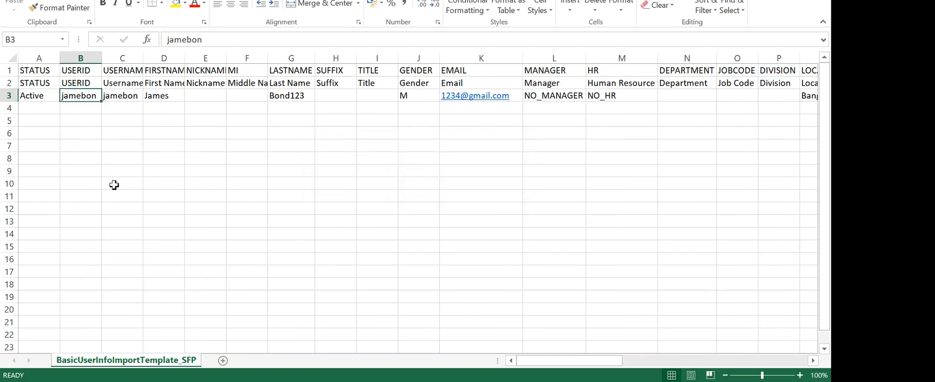
key(ctrl+w)
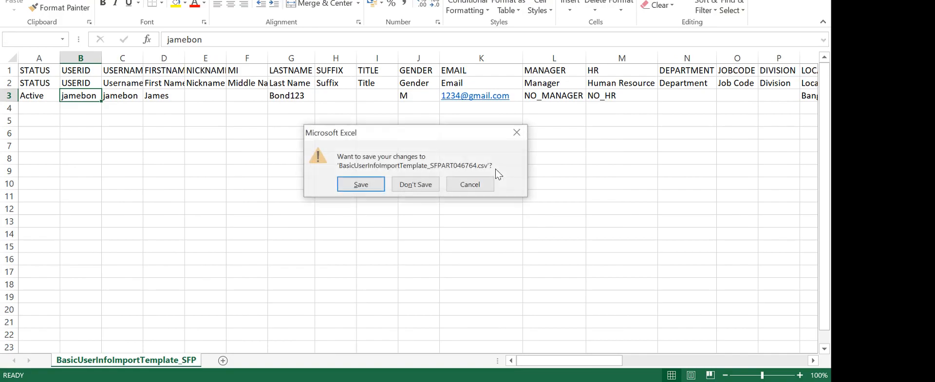
click(417, 185)
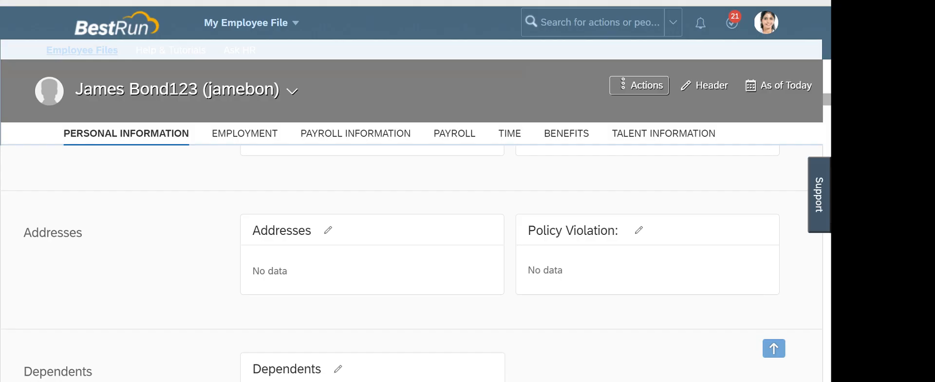
key(alt+Tab)
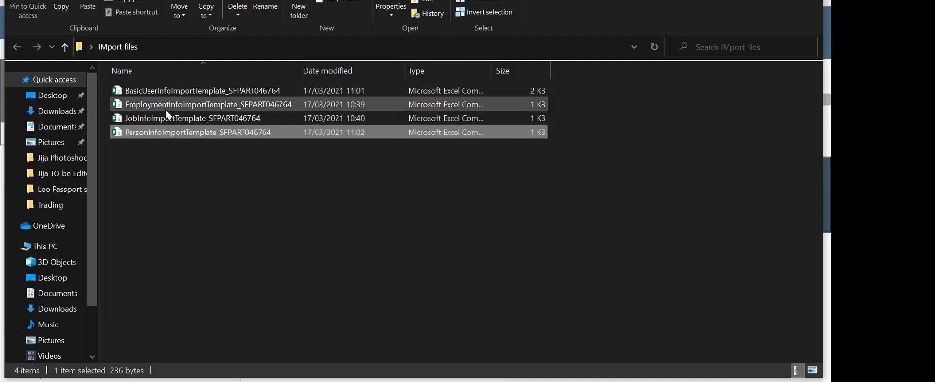
Open EmploymentInfoImportTemplate, dismiss the activation notice, and autofit all column widths
click(165, 108)
double_click(166, 108)
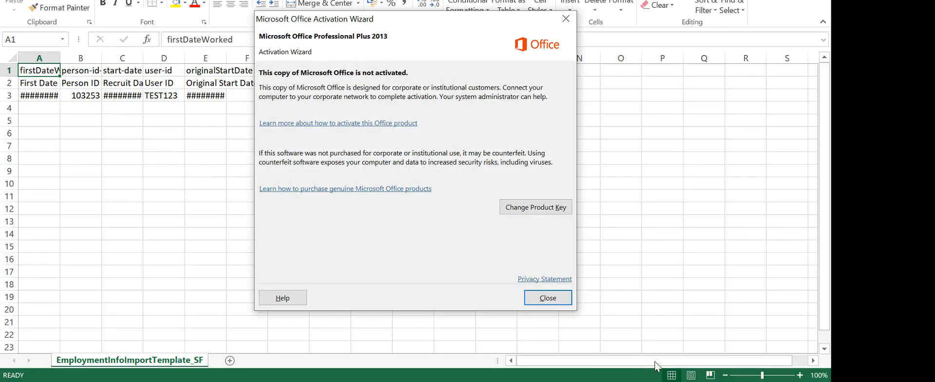
click(565, 300)
click(14, 57)
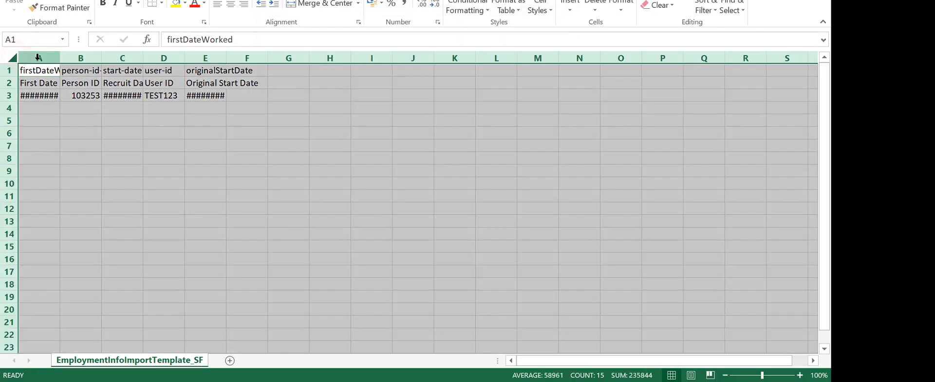
click(54, 54)
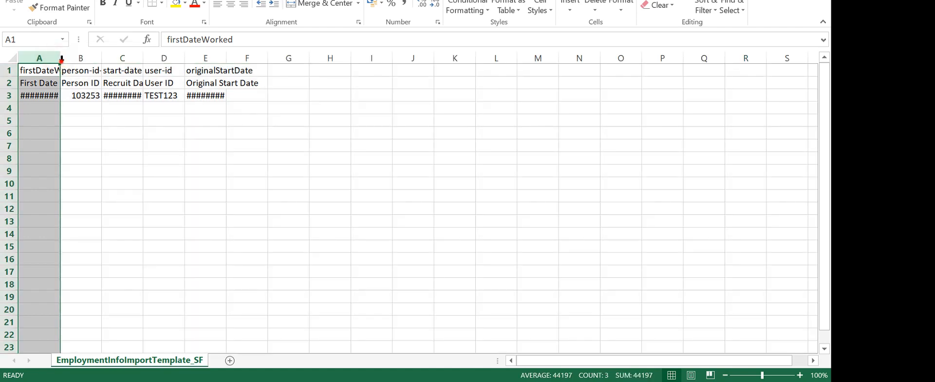
double_click(59, 58)
click(13, 58)
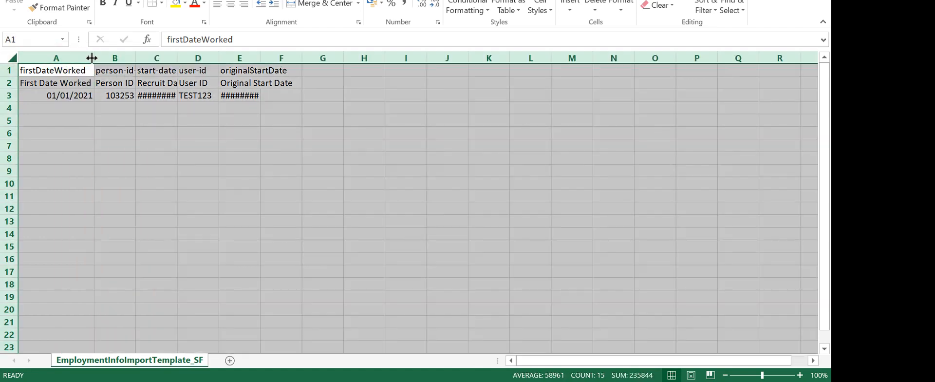
double_click(94, 58)
click(182, 181)
Correct the person ID in cell B3 by typing 5
click(81, 97)
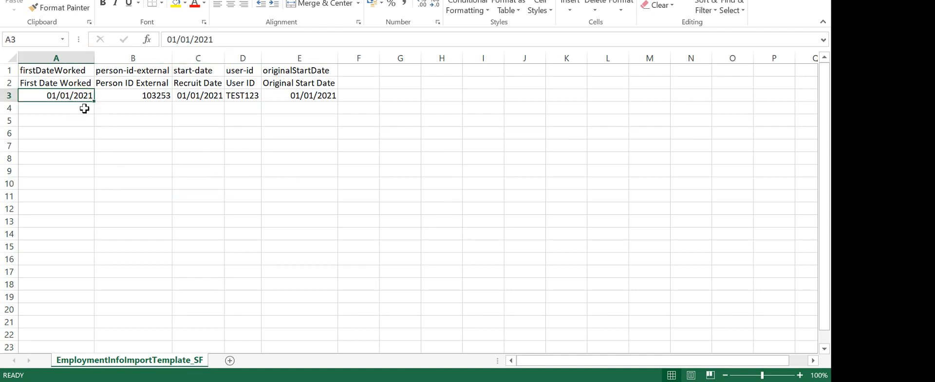
click(156, 96)
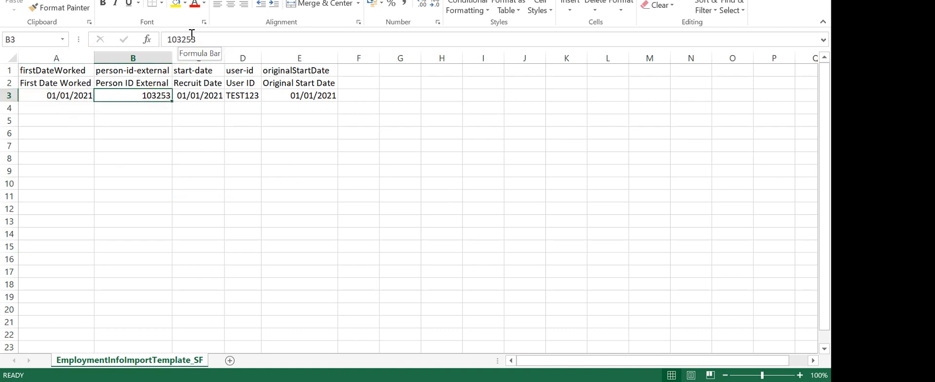
click(233, 47)
text(5)
click(198, 159)
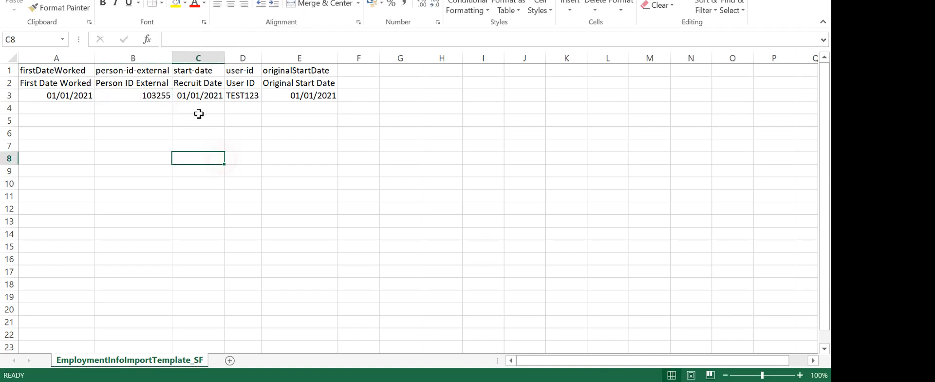
Replace the TEST123 user ID in D3 with the employee's user ID
click(251, 96)
double_click(236, 42)
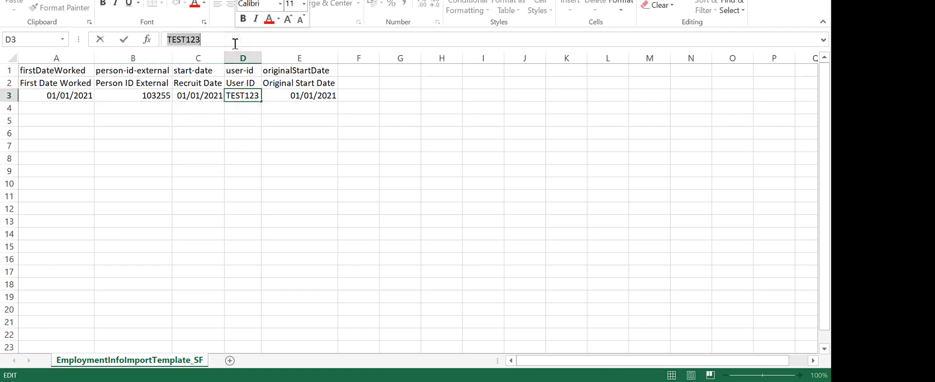
text(jma)
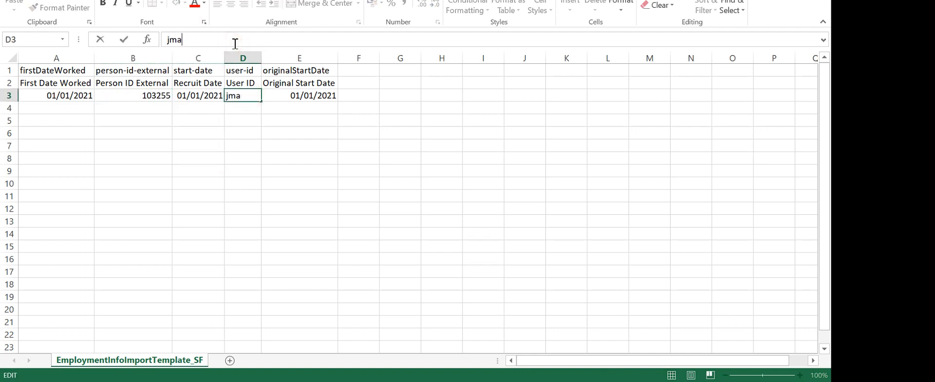
key(BackSpace)
key(BackSpace)
text(amesbond)
click(345, 158)
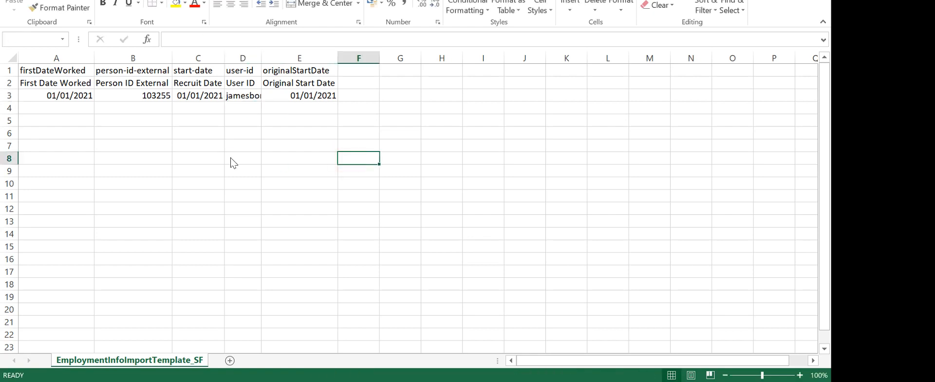
Clear the original start date in E3 and save the template in CSV format
key(ctrl+s)
click(368, 205)
click(324, 99)
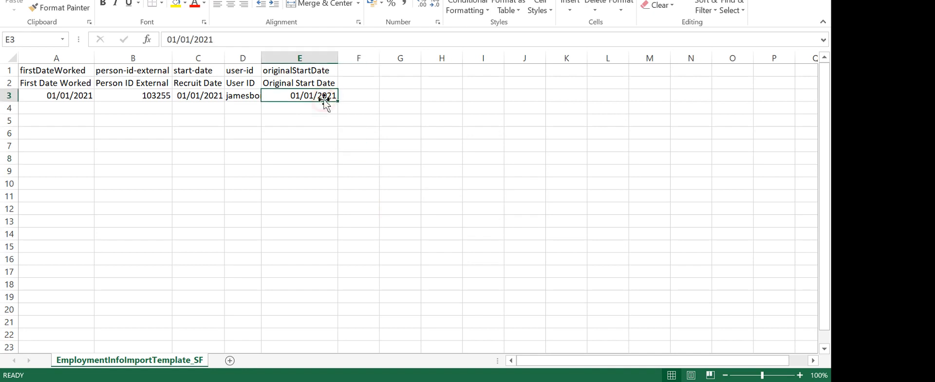
key(ctrl+s)
click(368, 205)
key(Delete)
key(ctrl+s)
click(371, 205)
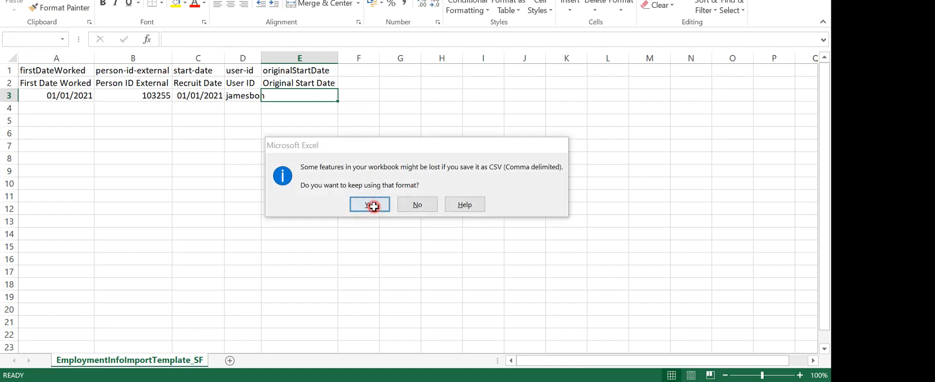
key(alt+Tab)
key(alt+Tab)
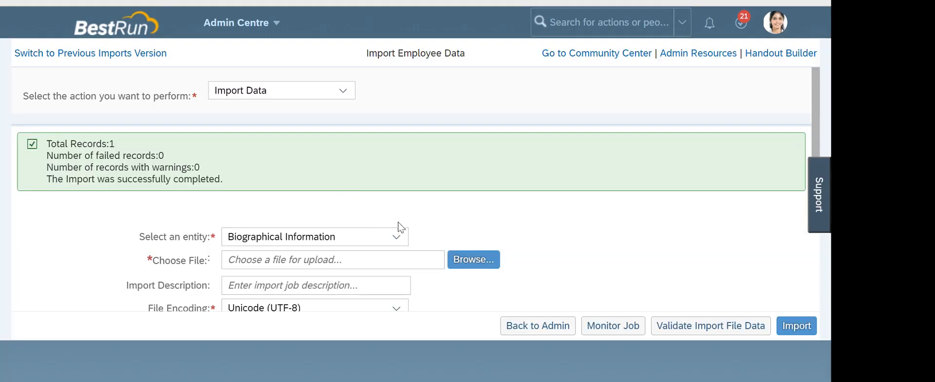
Choose Employment Details as the import entity and attach the EmploymentInfo import template
click(396, 236)
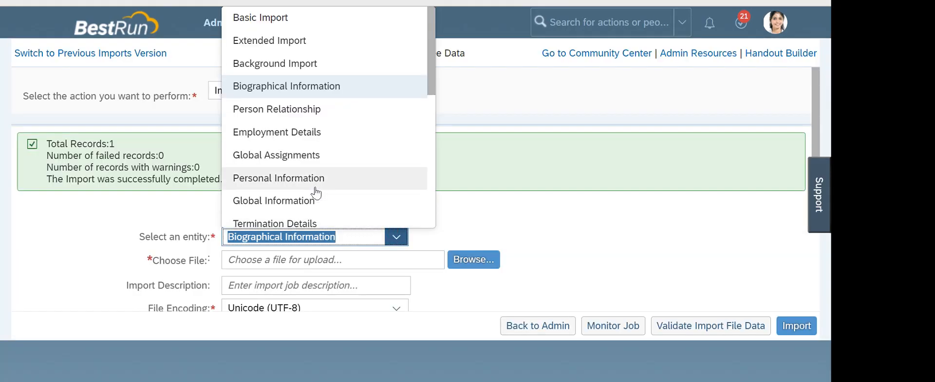
scroll(315, 194, down, 3)
click(314, 67)
click(461, 259)
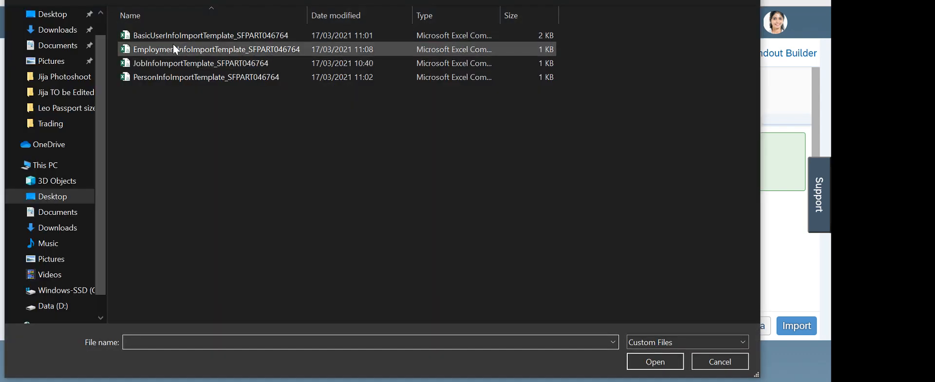
click(173, 48)
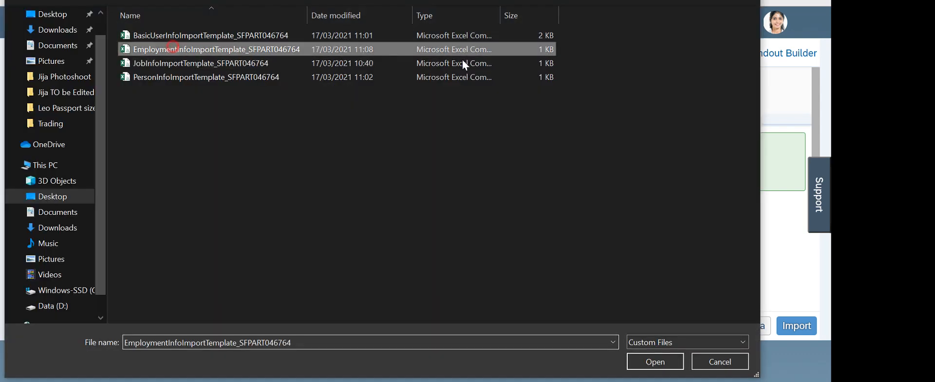
key(Return)
Validate and import the file; one record fails requiring start date after recruit date
click(716, 327)
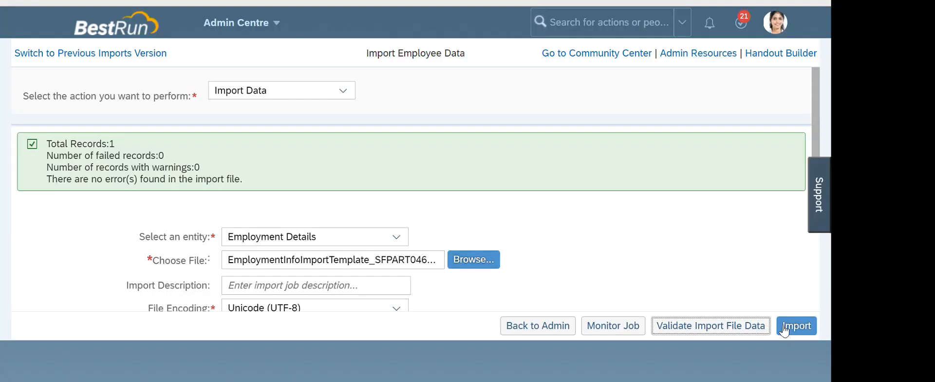
click(797, 326)
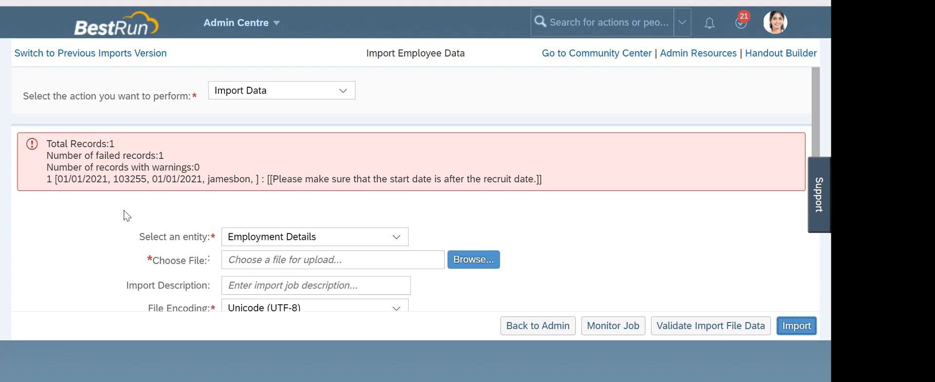
key(alt+Tab)
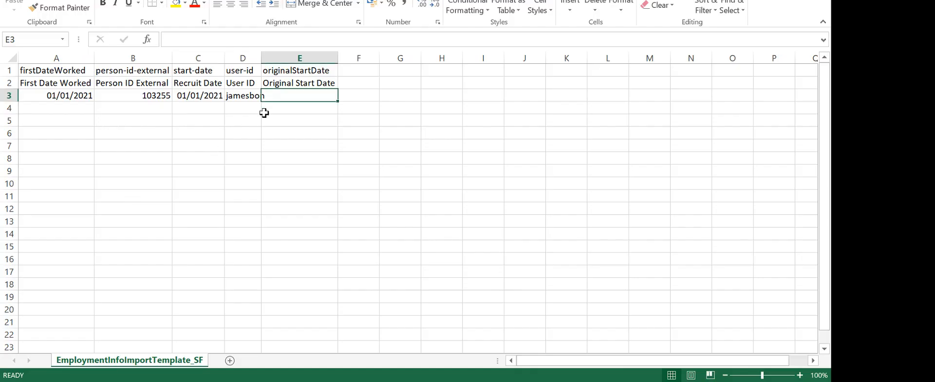
Copy the recruit date 01/01/2021 from C3 into E3 and save the template as CSV
click(199, 99)
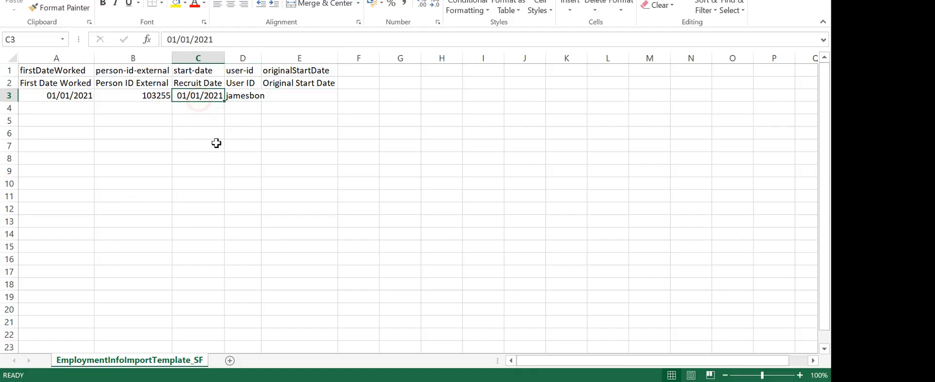
key(ctrl+c)
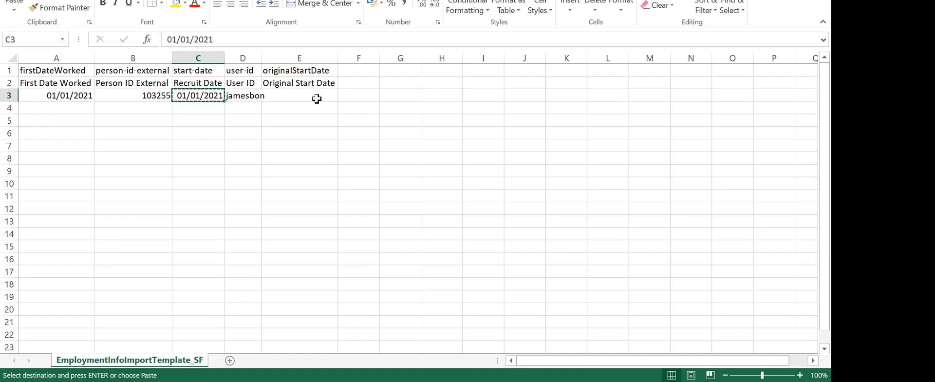
click(311, 94)
key(ctrl+v)
key(ctrl+s)
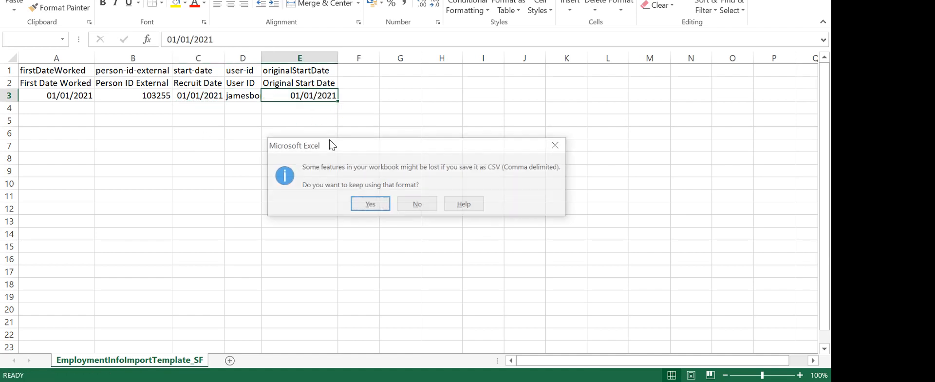
click(368, 203)
key(alt+Tab)
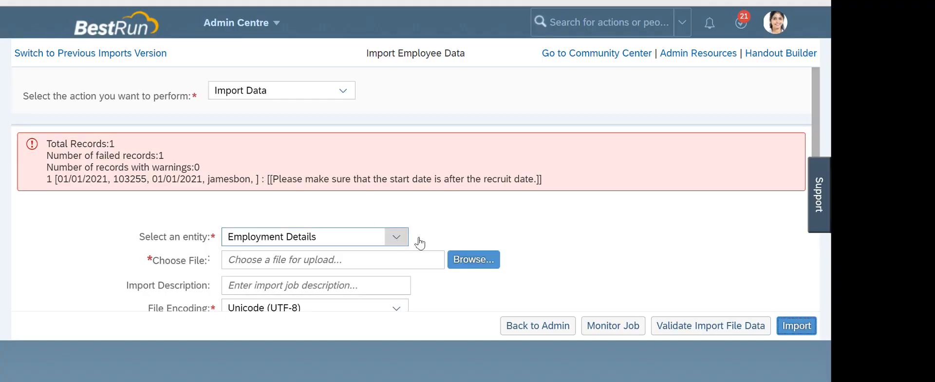
Re-import the updated EmploymentInfo template as Employment Details; the start-date error persists
click(465, 258)
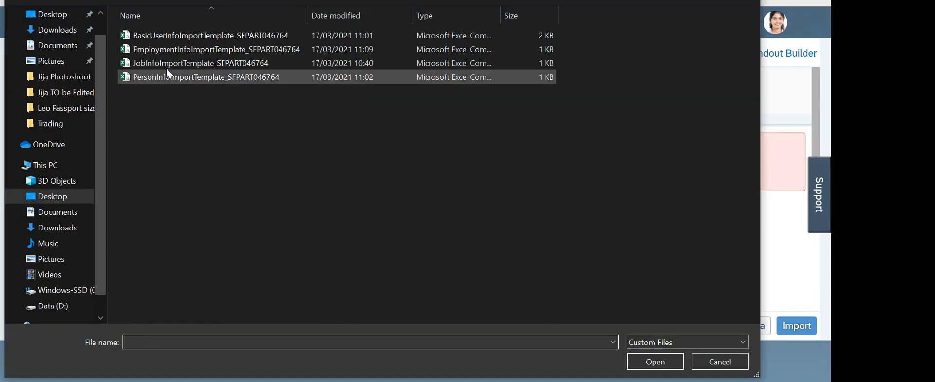
double_click(171, 51)
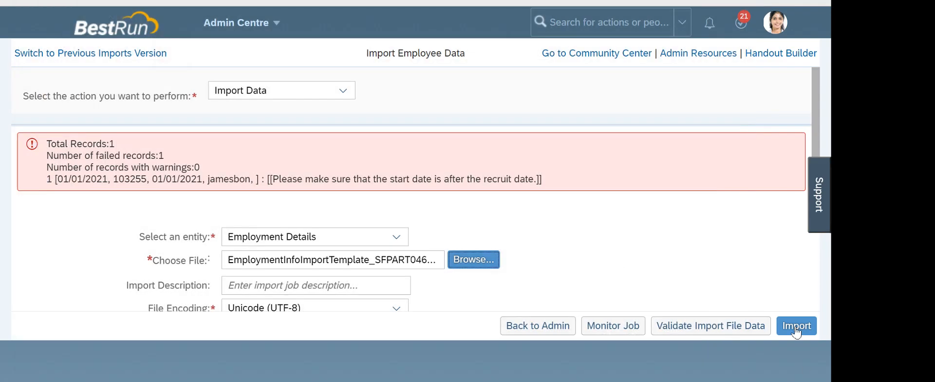
click(789, 325)
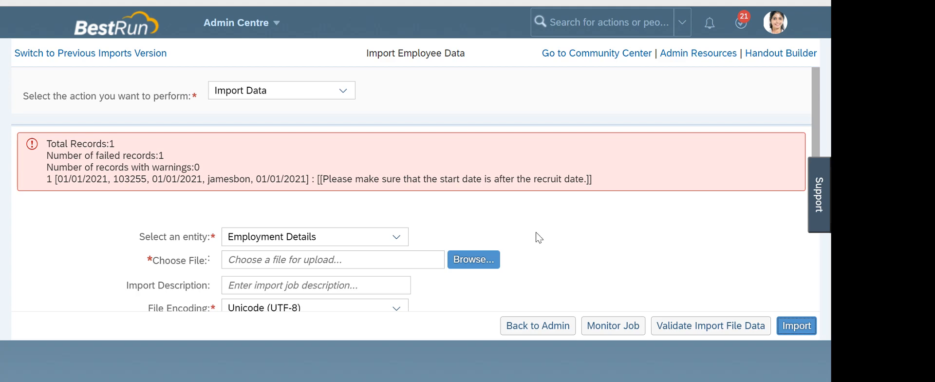
key(alt+Tab)
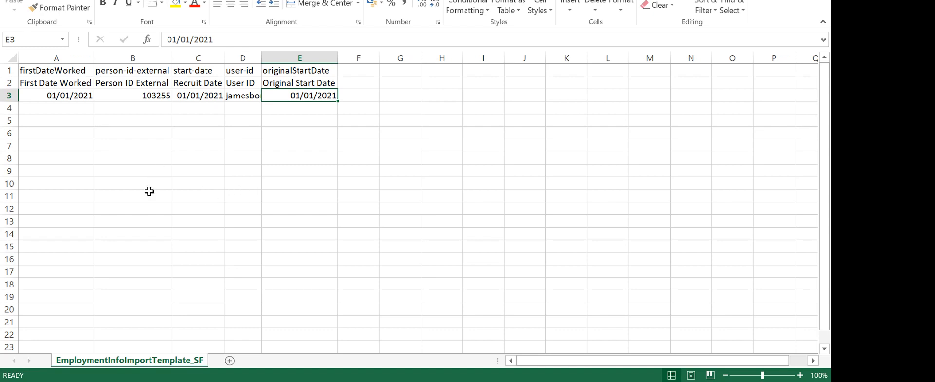
Change originalStartDate in E3 to 05/01/2021 and save the template, keeping the CSV format
key(alt+Tab)
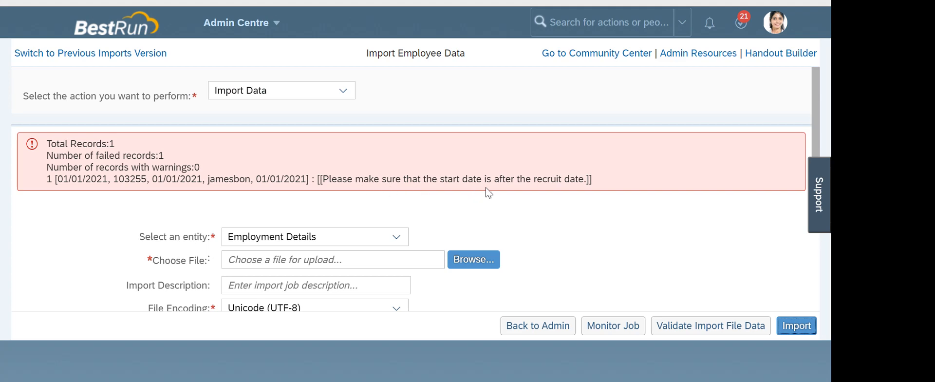
key(alt+Tab)
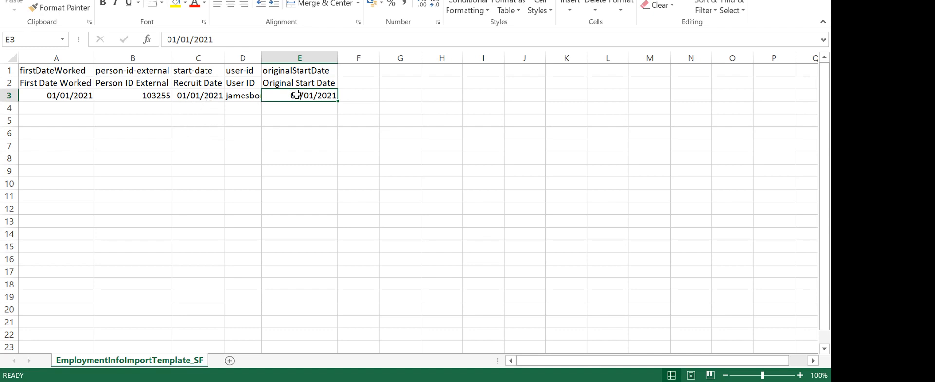
double_click(314, 95)
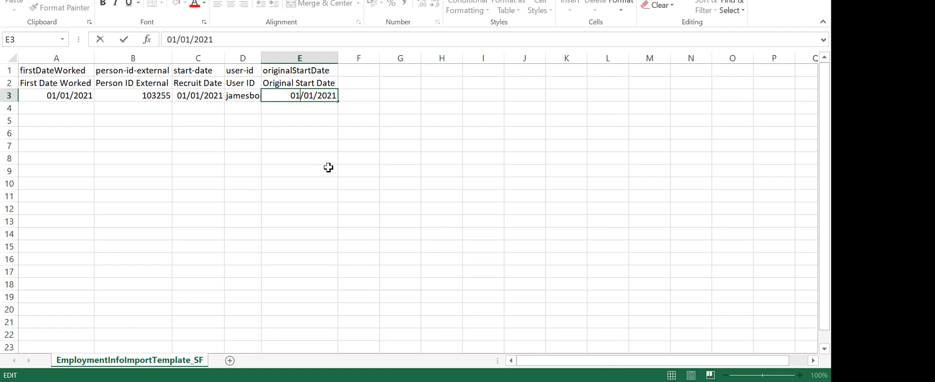
key(BackSpace)
key(BackSpace)
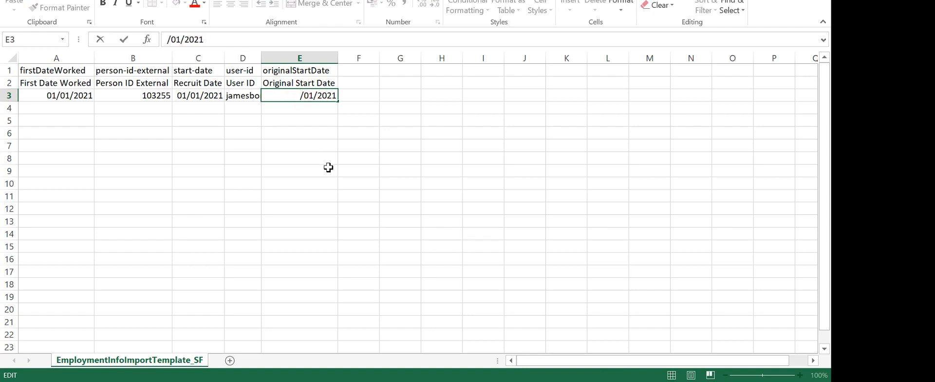
text(5)
click(328, 168)
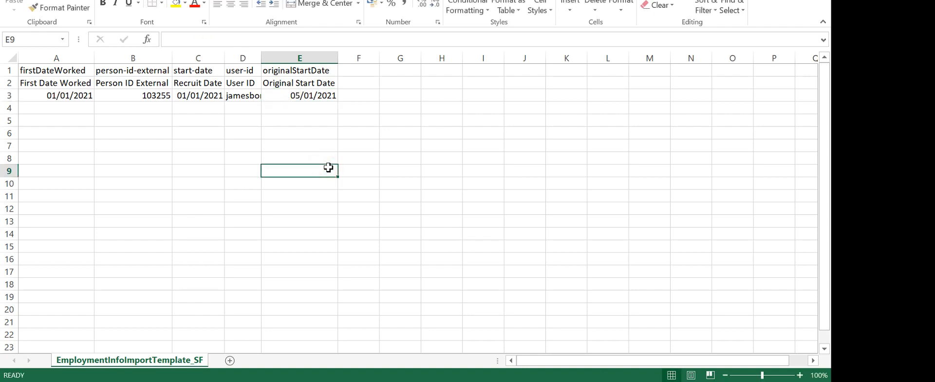
key(ctrl+s)
click(371, 204)
key(alt+Tab)
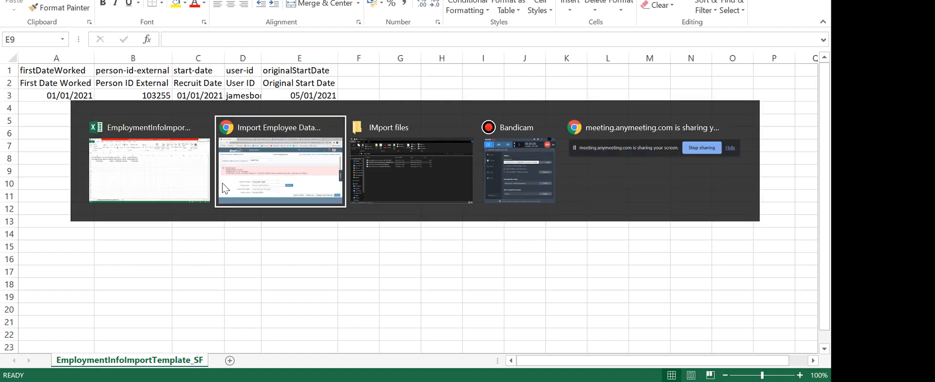
Re-import EmploymentInfoImportTemplate, which still fails one record with the start-date error
click(466, 263)
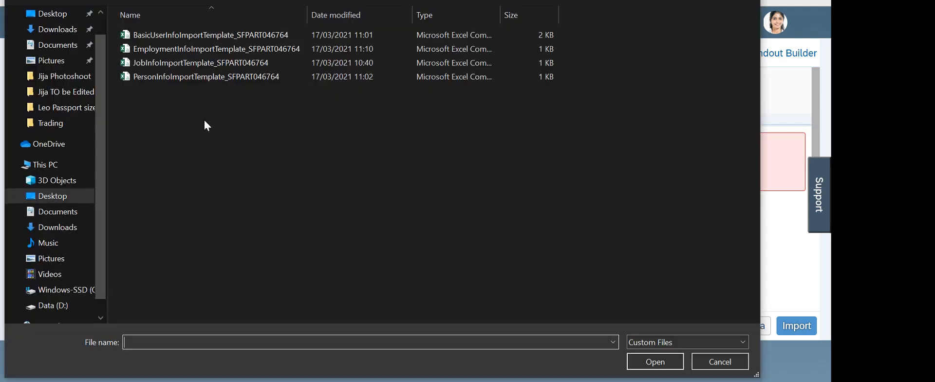
double_click(185, 52)
click(793, 329)
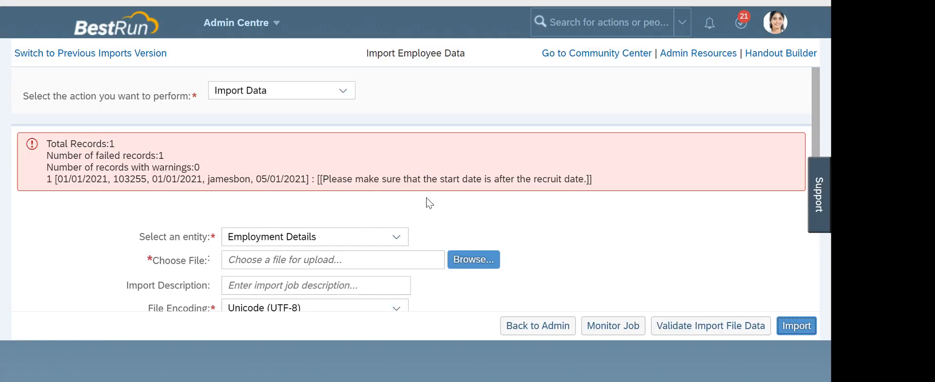
key(alt+Tab)
click(309, 96)
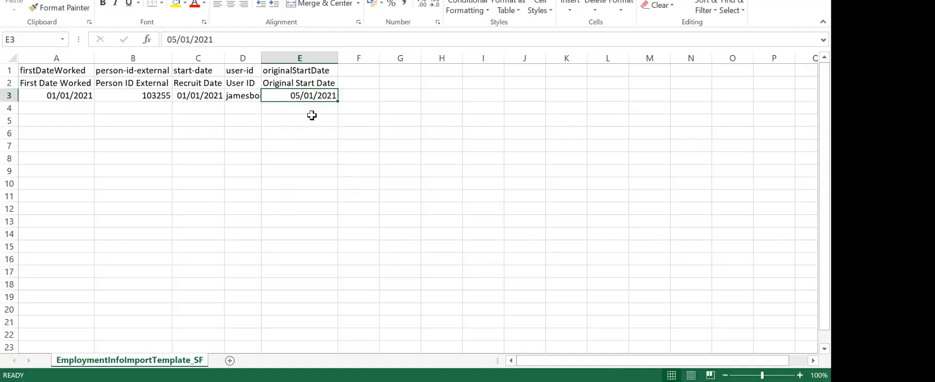
Restore E3 to 01/01/2021 by copying the recruit date from C3, then save as CSV
click(198, 95)
key(ctrl+c)
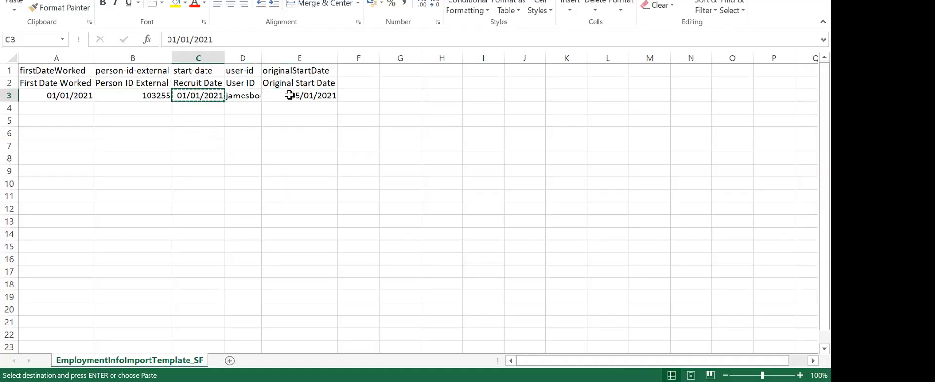
click(288, 95)
key(ctrl+v)
key(ctrl+s)
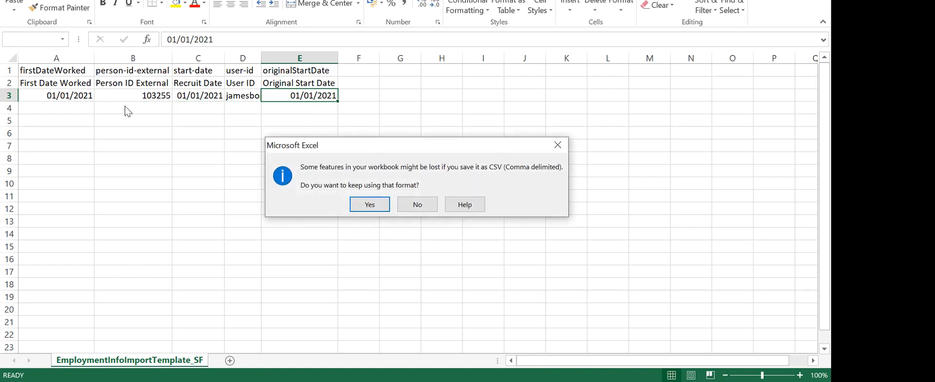
click(367, 202)
Set firstDateWorked in A3 to 03/01/2021 and save the CSV template
double_click(63, 95)
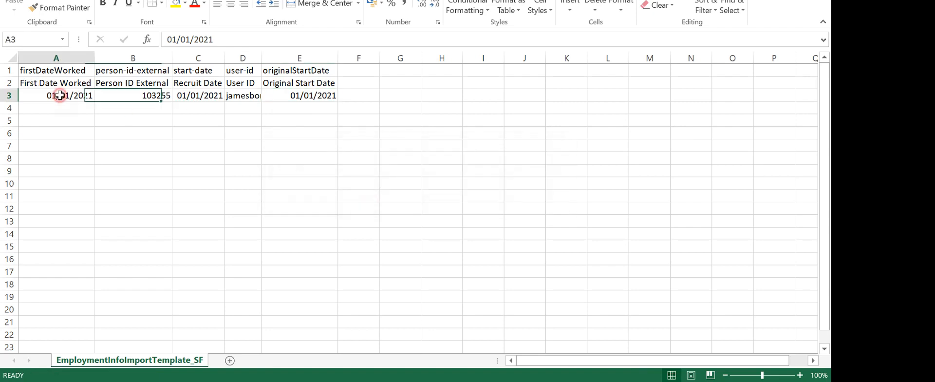
key(BackSpace)
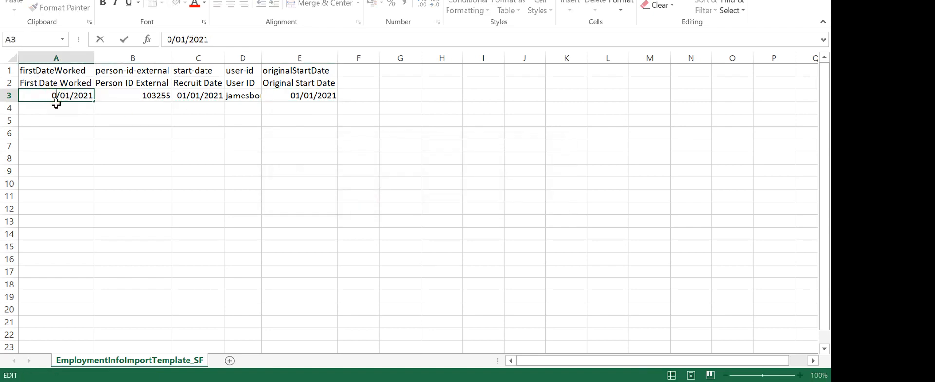
text(3)
click(156, 243)
key(ctrl+s)
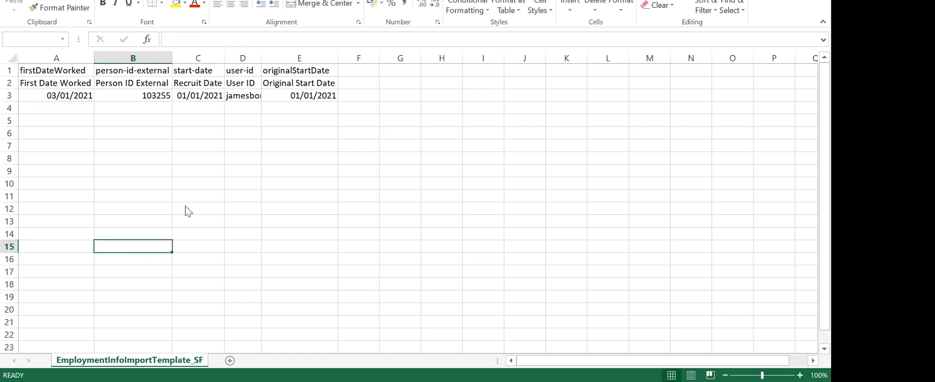
click(357, 208)
key(alt+Tab)
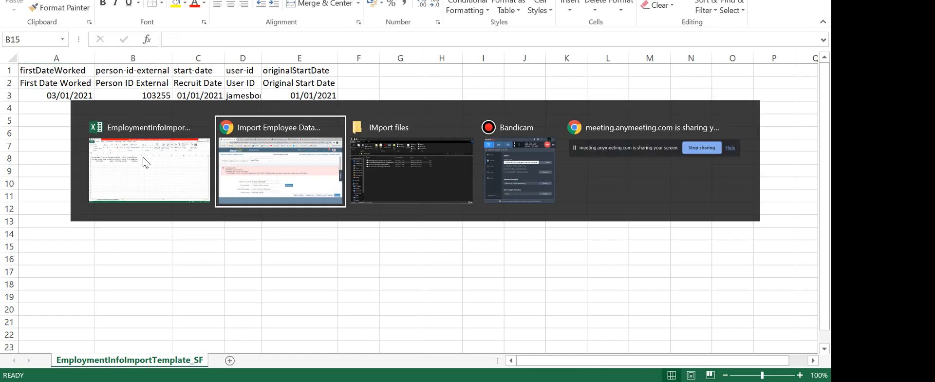
Validate the updated EmploymentInfoImportTemplate file, which passes with no errors
click(473, 260)
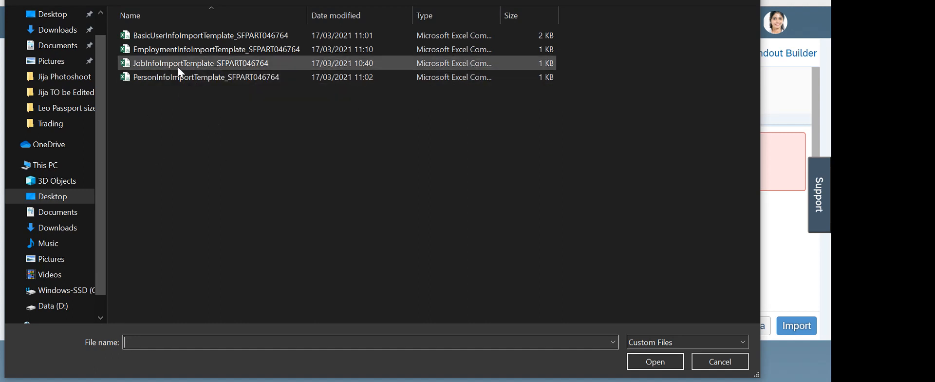
double_click(188, 50)
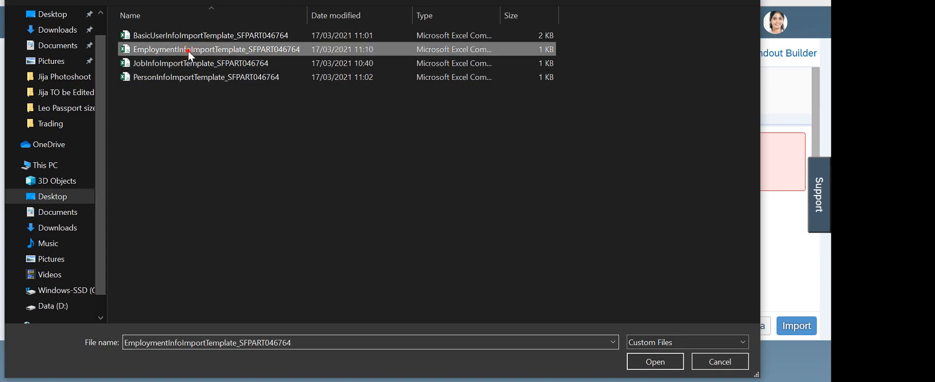
click(702, 327)
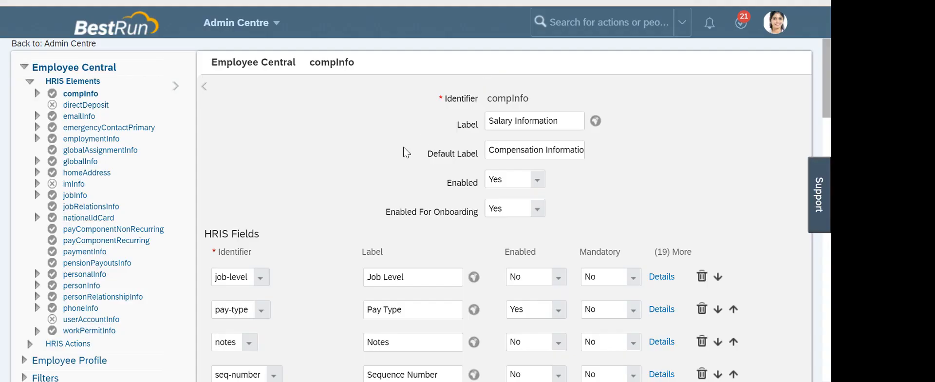
Open the employmentInfo HRIS element and scroll to its HRIS Fields table
click(85, 139)
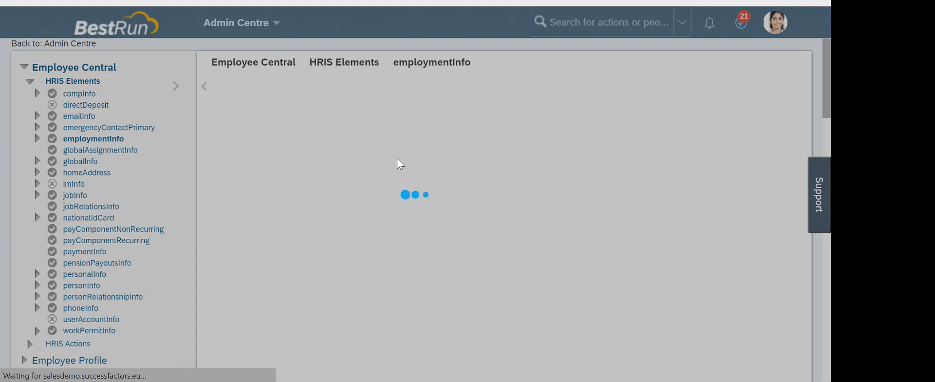
scroll(368, 172, down, 3)
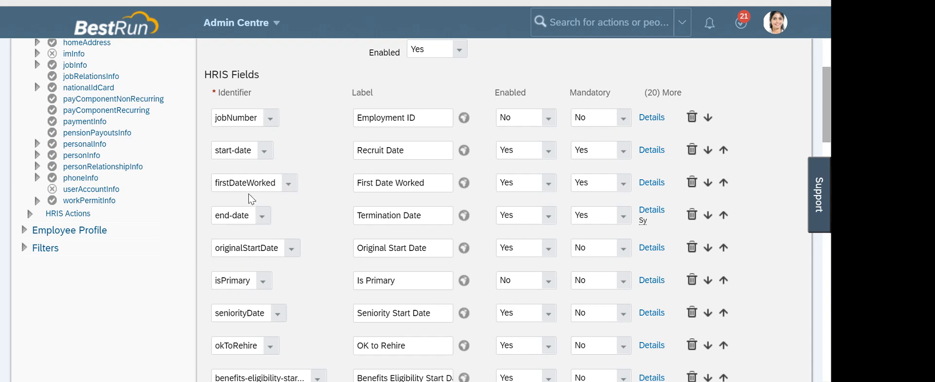
click(331, 131)
click(323, 150)
click(324, 184)
scroll(251, 259, down, 1)
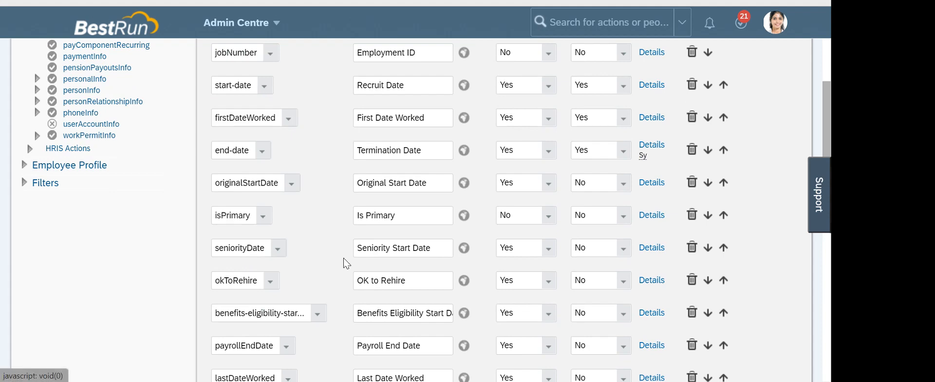
click(308, 248)
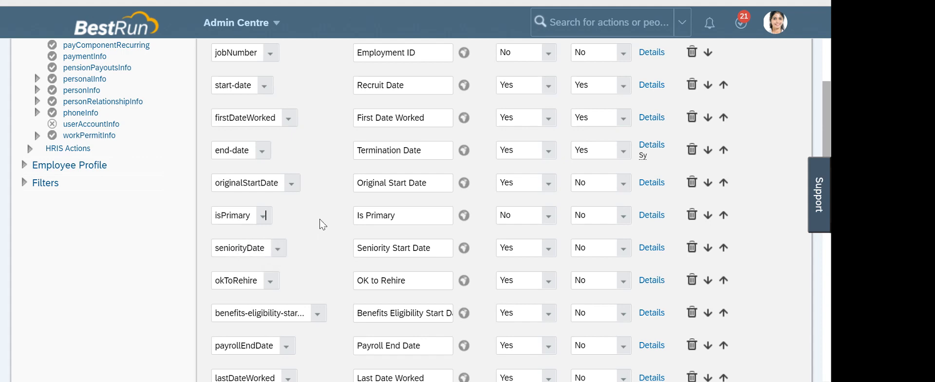
scroll(326, 222, down, 5)
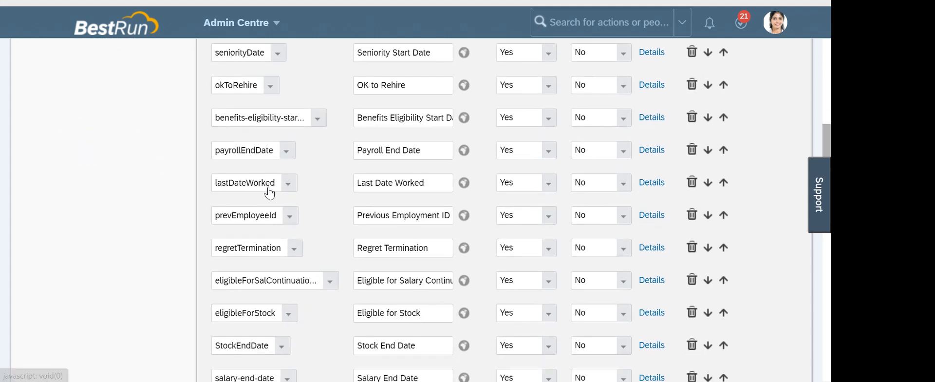
scroll(314, 220, up, 10)
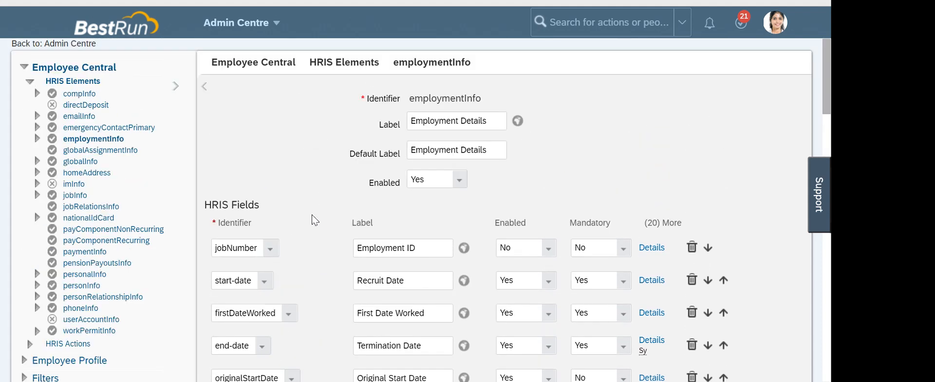
drag(482, 98, 418, 100)
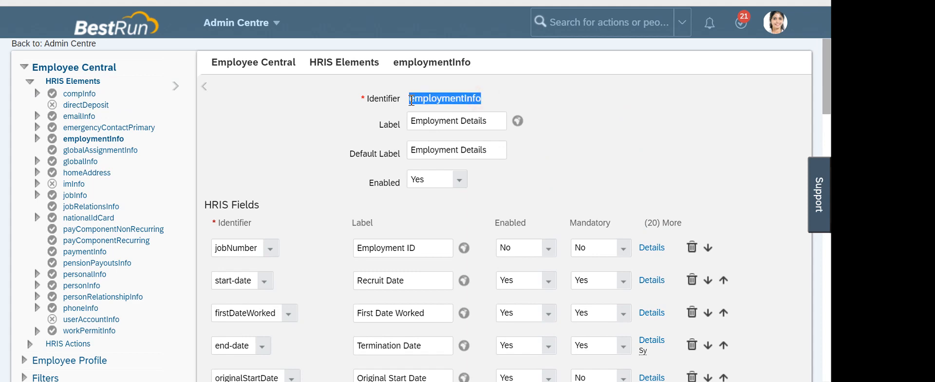
click(313, 150)
scroll(317, 153, down, 3)
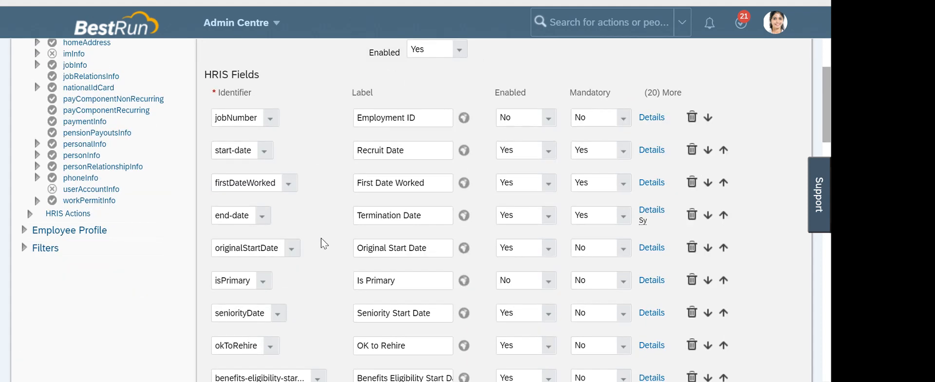
scroll(311, 212, down, 2)
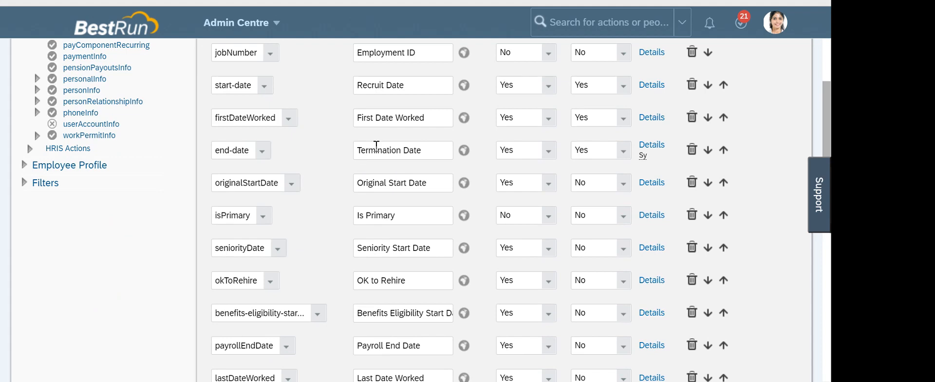
scroll(384, 151, down, 5)
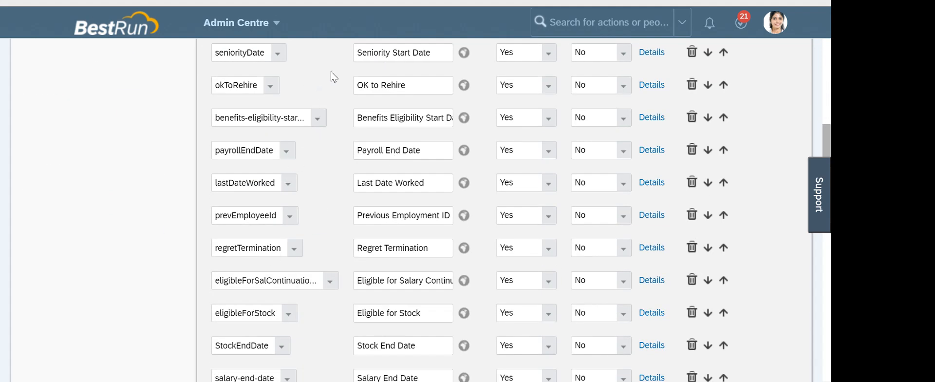
mouse_move(179, 381)
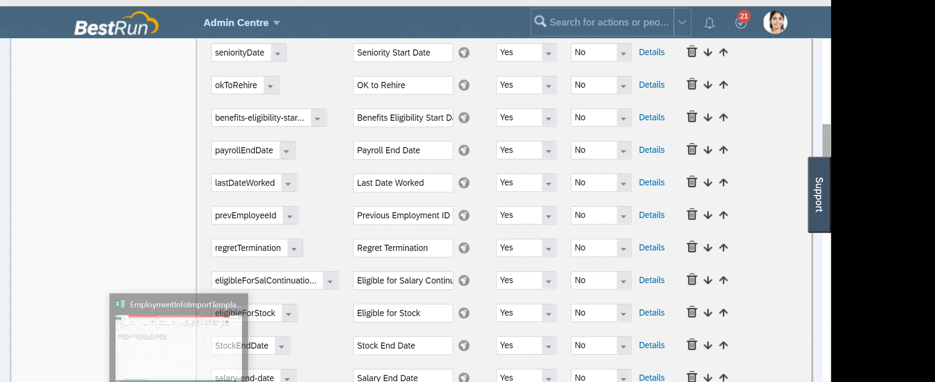
On Import Employee Data, choose Download Template for the Employment Details entity
click(177, 357)
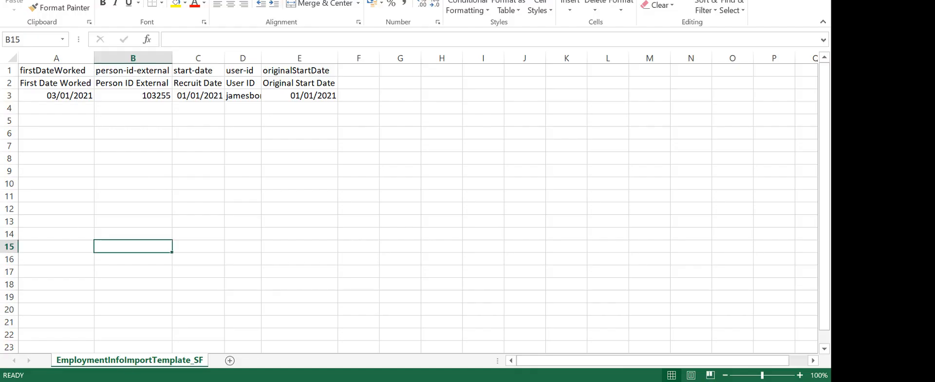
click(87, 349)
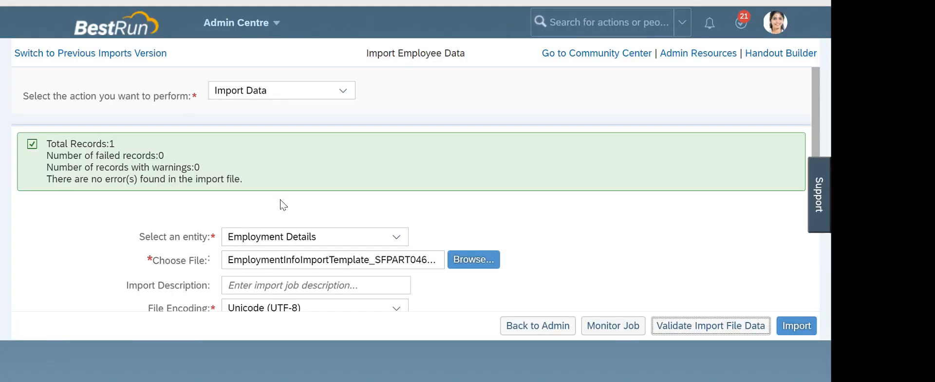
click(341, 93)
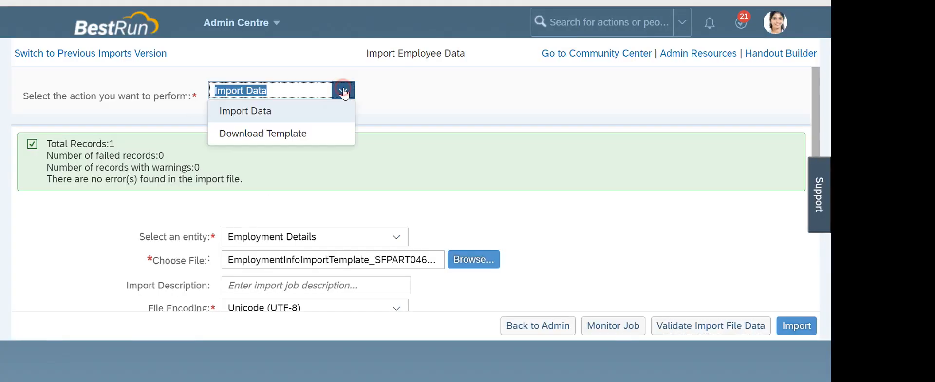
click(274, 144)
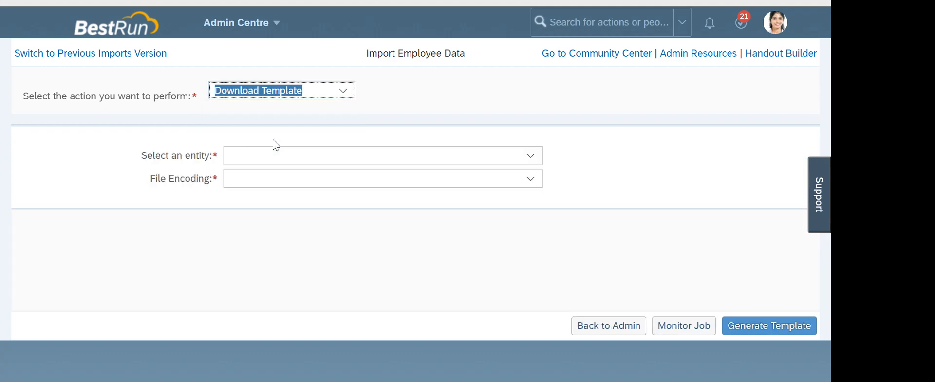
click(531, 157)
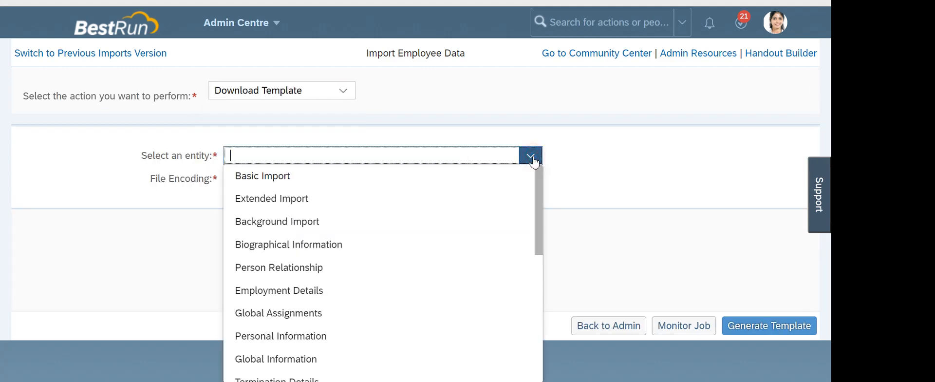
click(292, 294)
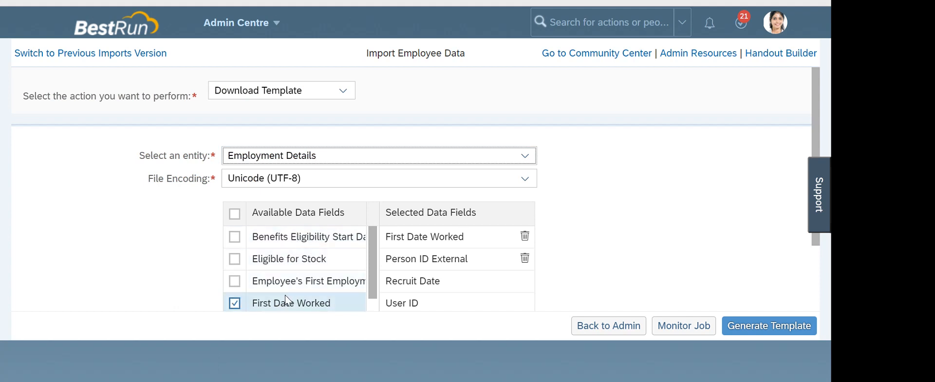
drag(370, 238, 372, 258)
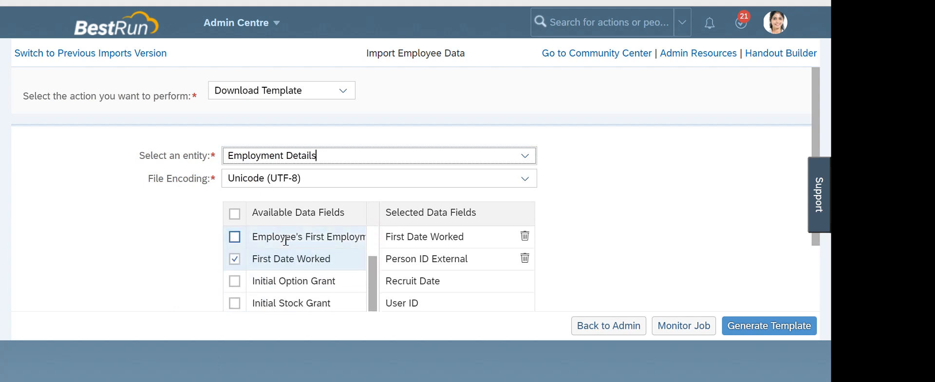
scroll(297, 259, down, 5)
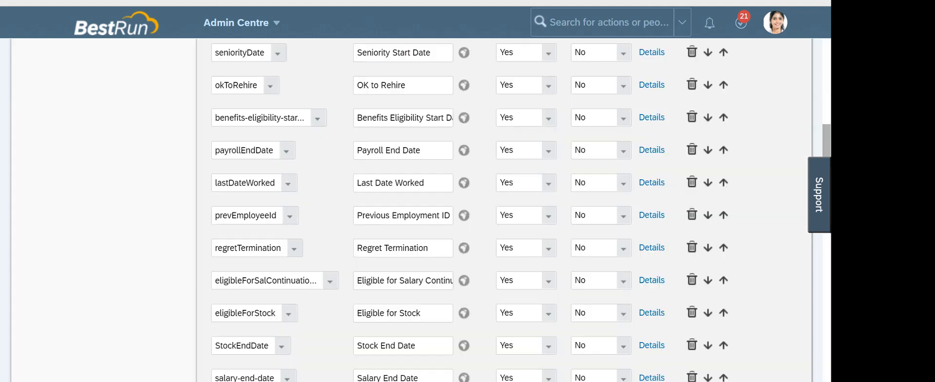
Review the Employment Details fields: First Date Worked, Person ID External, Recruit Date, User ID
scroll(301, 171, down, 3)
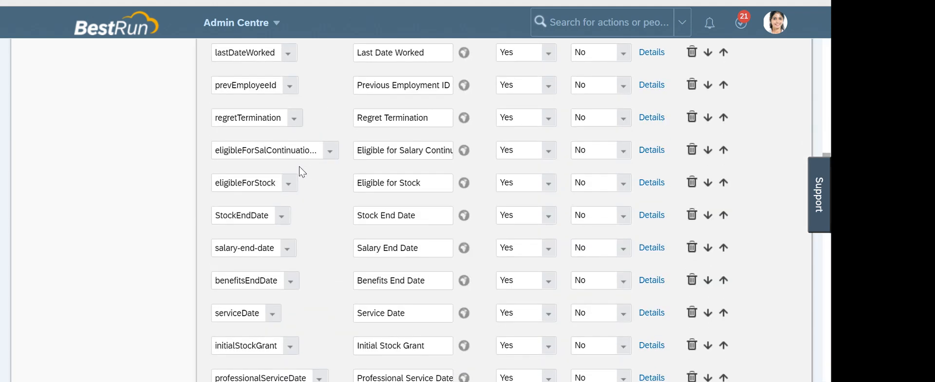
scroll(319, 97, down, 1)
scroll(319, 94, down, 3)
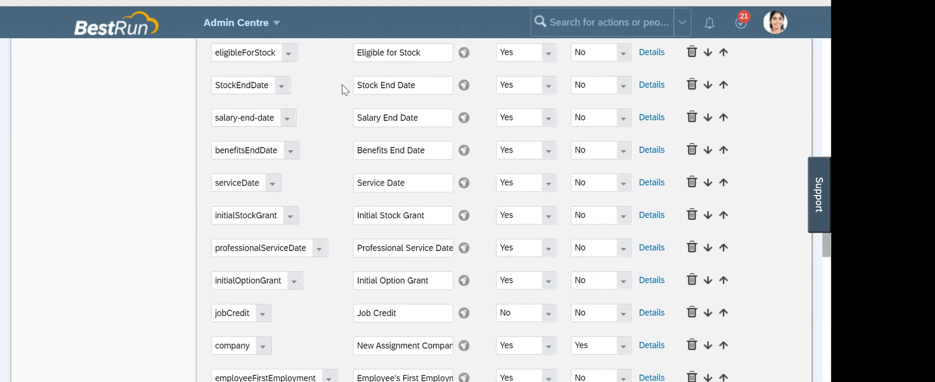
scroll(344, 88, down, 2)
scroll(334, 106, down, 2)
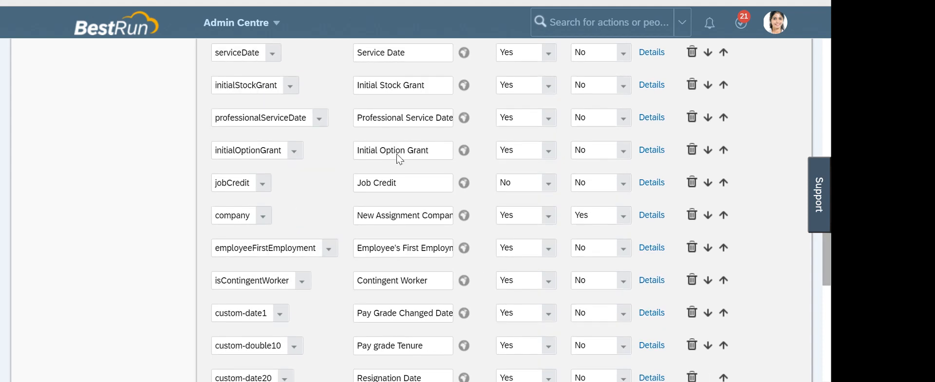
scroll(392, 141, down, 2)
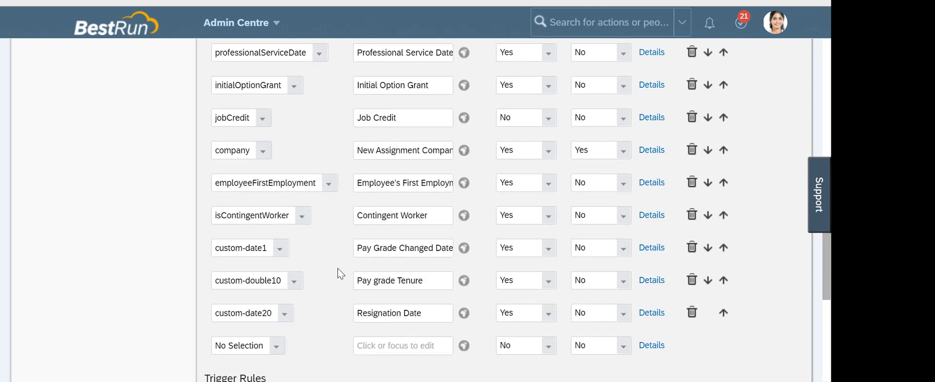
scroll(339, 274, up, 6)
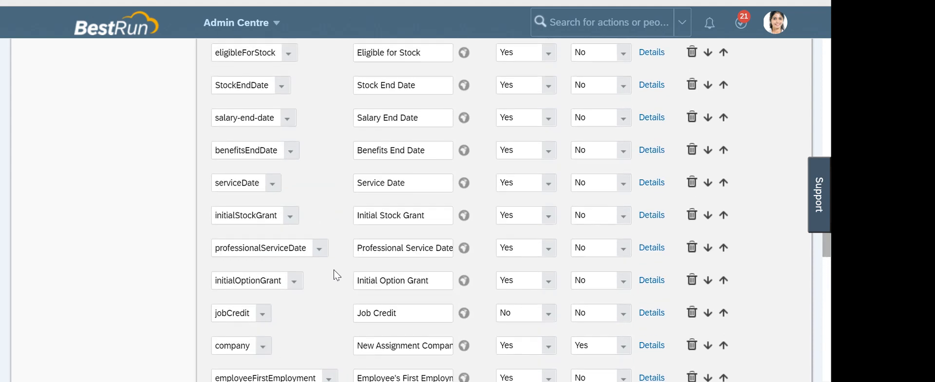
scroll(335, 310, up, 2)
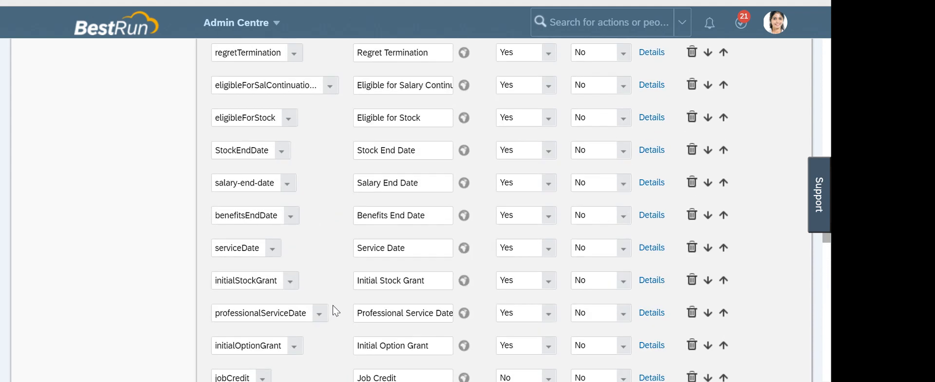
scroll(336, 310, up, 2)
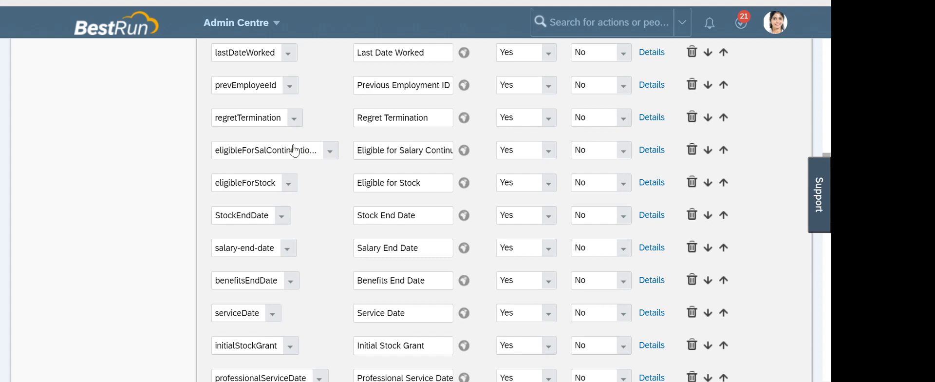
scroll(383, 178, up, 10)
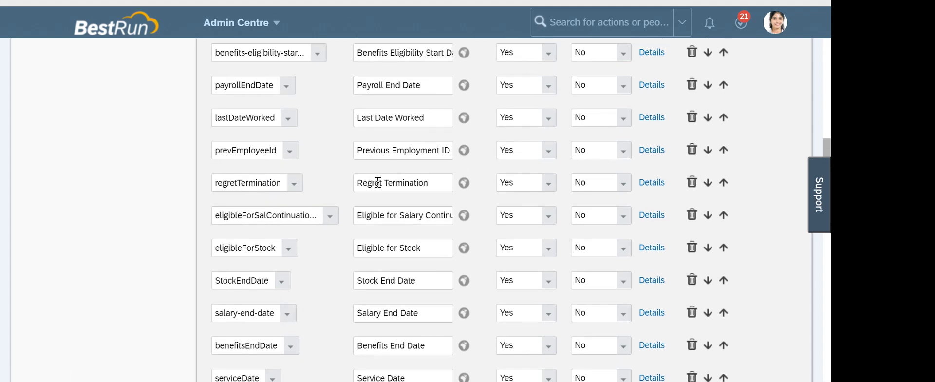
drag(485, 100, 409, 100)
click(586, 111)
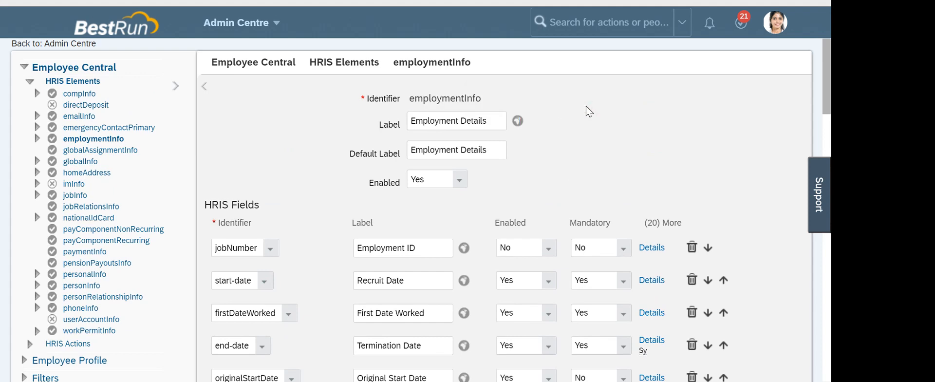
scroll(586, 111, down, 1)
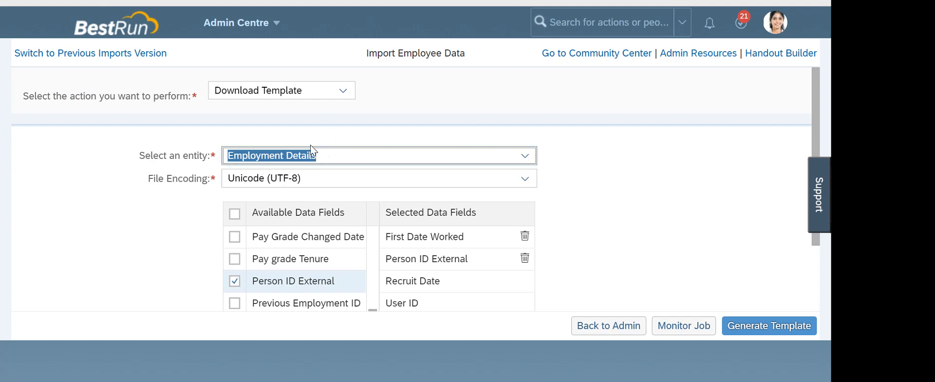
Switch the template entity to Termination Details
click(585, 158)
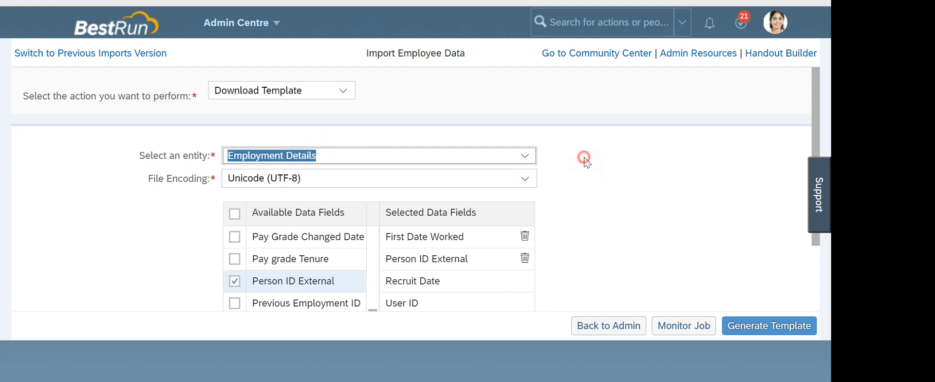
click(525, 156)
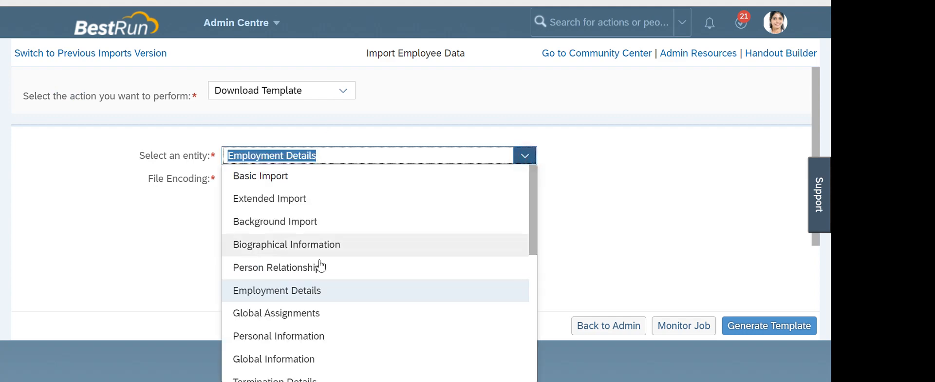
scroll(317, 265, down, 3)
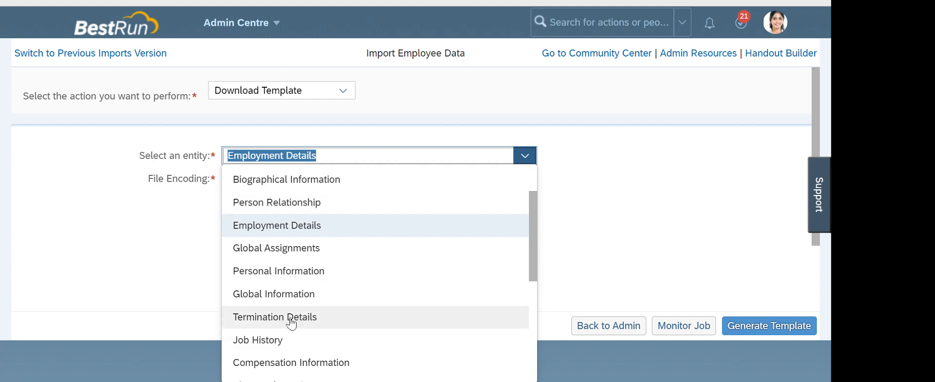
click(291, 320)
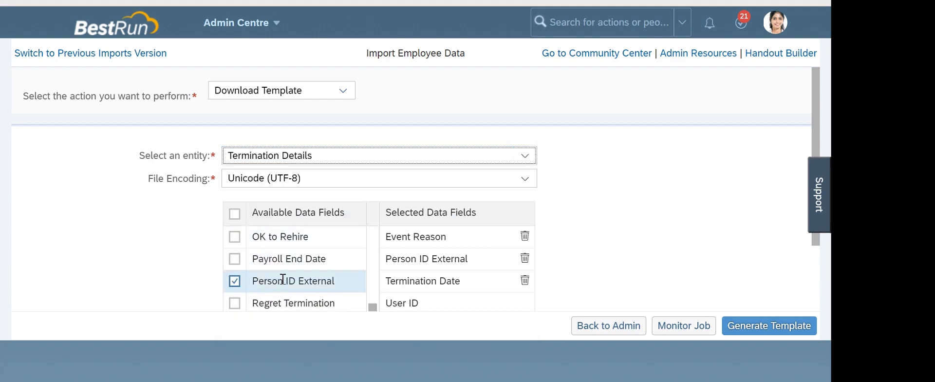
scroll(297, 272, down, 1)
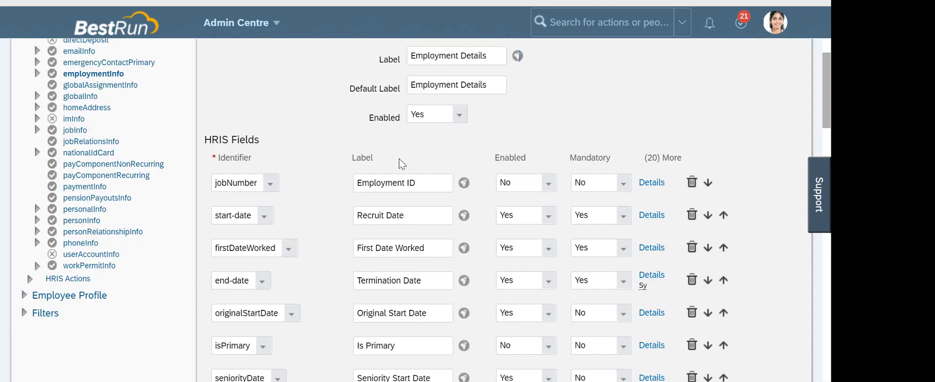
Scroll through the employmentInfo HRIS fields to review labels such as Termination Date
scroll(399, 162, down, 5)
scroll(399, 162, up, 3)
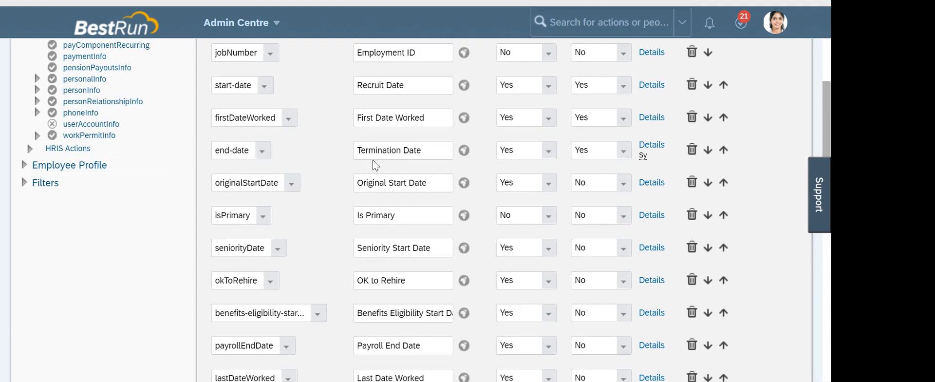
scroll(373, 164, down, 3)
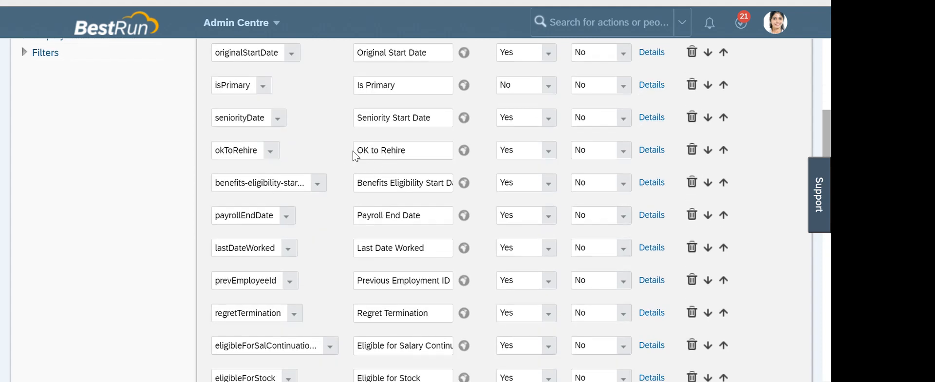
scroll(372, 292, down, 2)
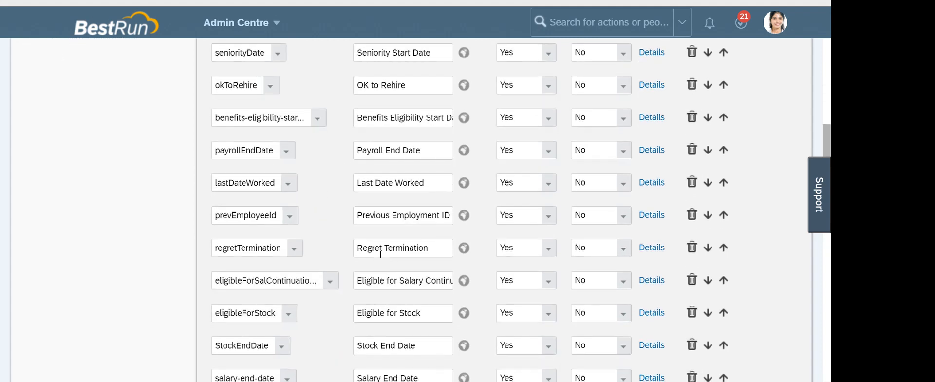
scroll(357, 164, up, 8)
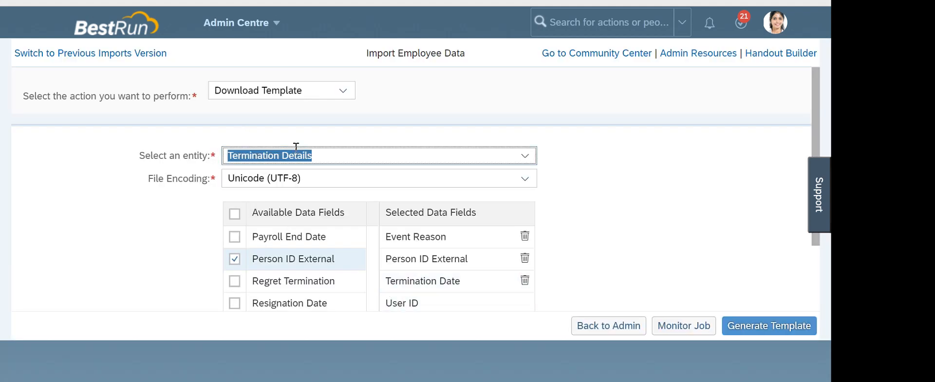
Select all Termination Details fields, generate the template, and open the downloaded CSV
click(235, 213)
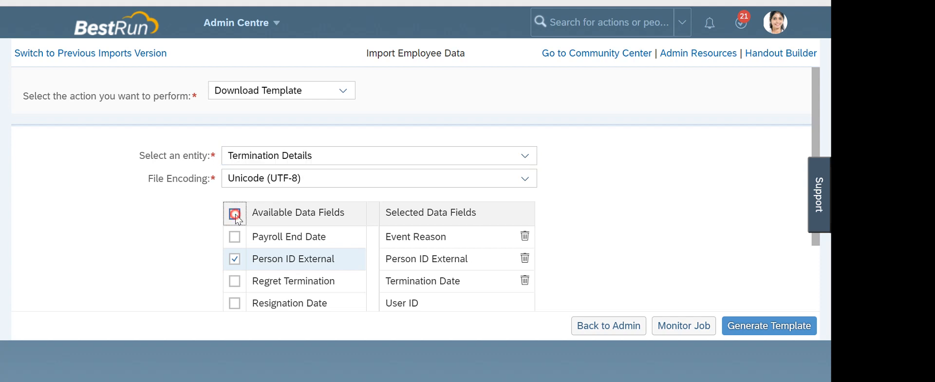
click(235, 213)
click(234, 211)
click(169, 273)
click(234, 215)
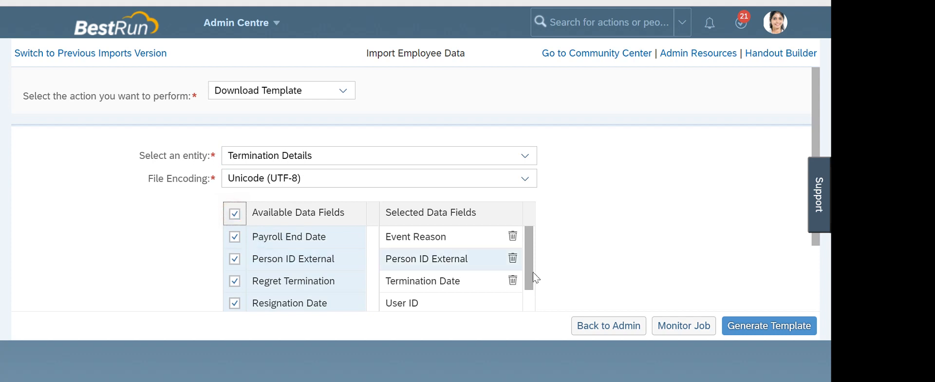
click(753, 326)
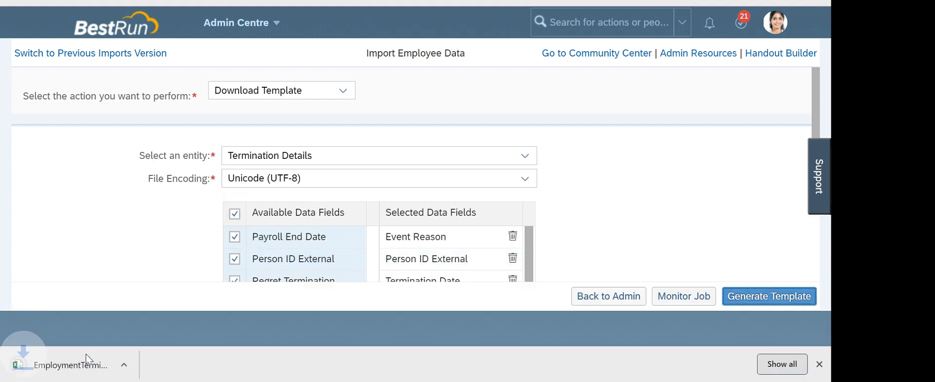
click(79, 366)
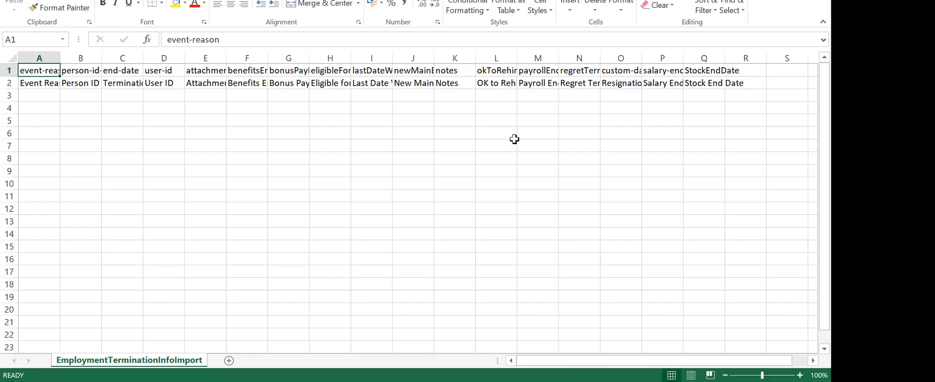
AutoFit columns A and C to fit event-reason and Termination Date, checking the empty cells below
double_click(60, 58)
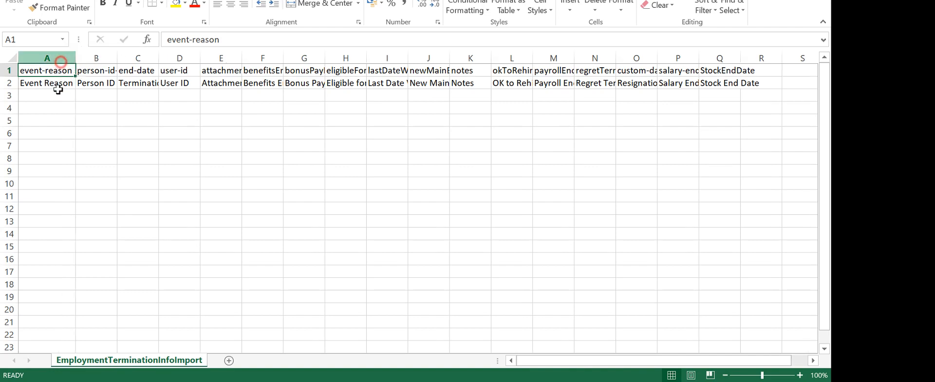
drag(56, 95, 57, 170)
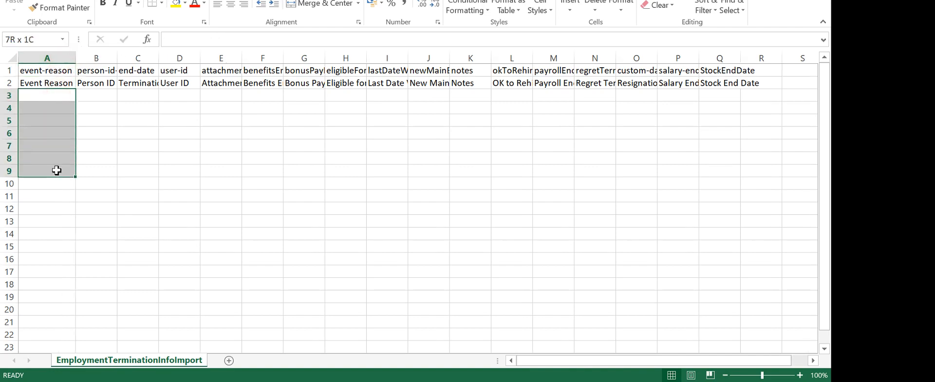
click(249, 185)
drag(103, 95, 116, 298)
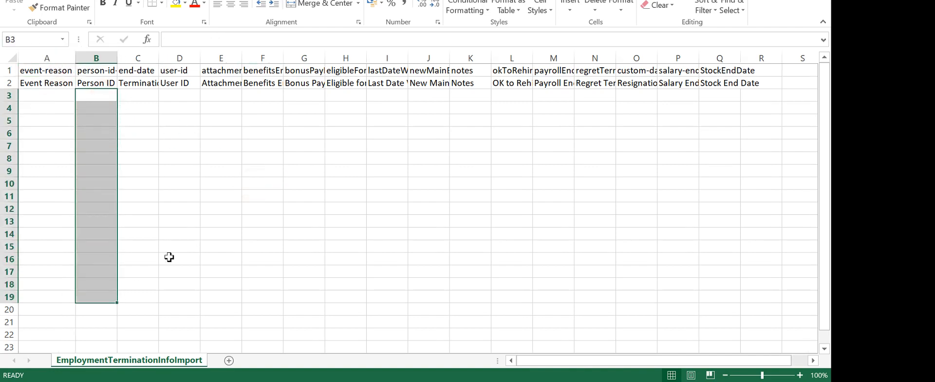
drag(161, 58, 161, 59)
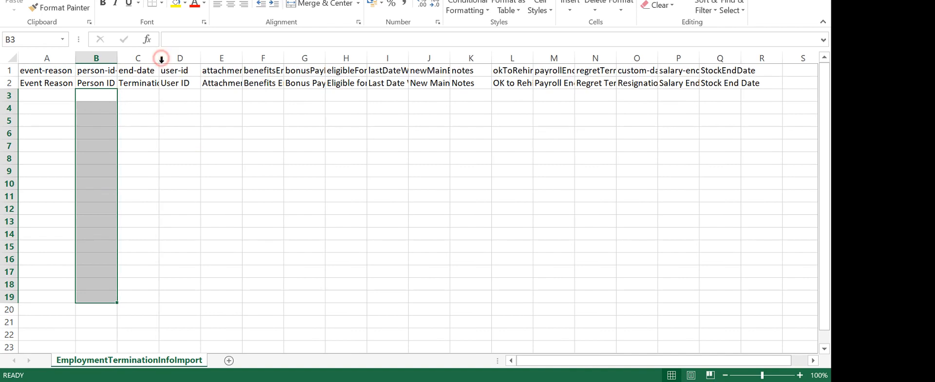
double_click(161, 58)
AutoFit column E to fit attachment-id and check the empty cells under the remaining columns
drag(155, 95, 160, 284)
drag(211, 95, 219, 208)
double_click(275, 58)
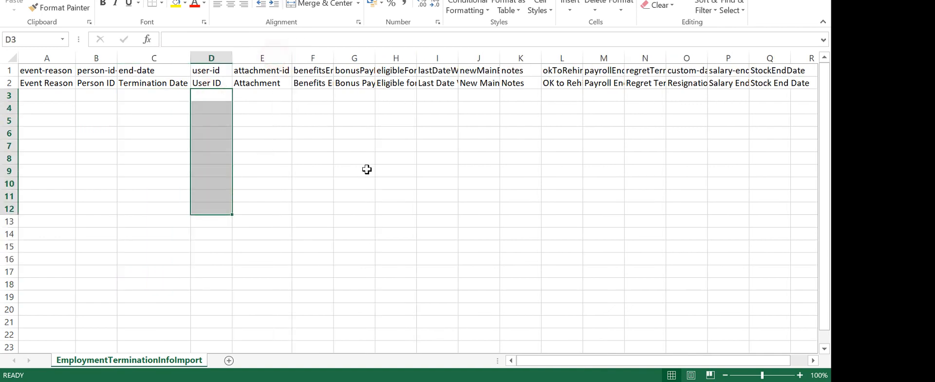
click(265, 97)
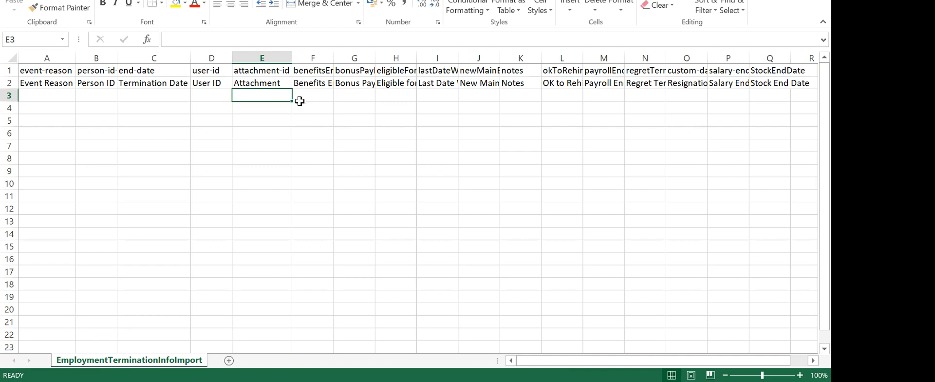
drag(317, 102, 729, 336)
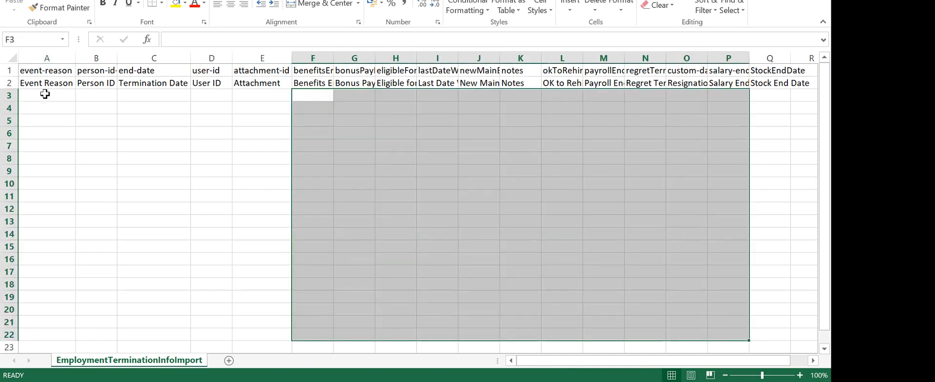
click(76, 217)
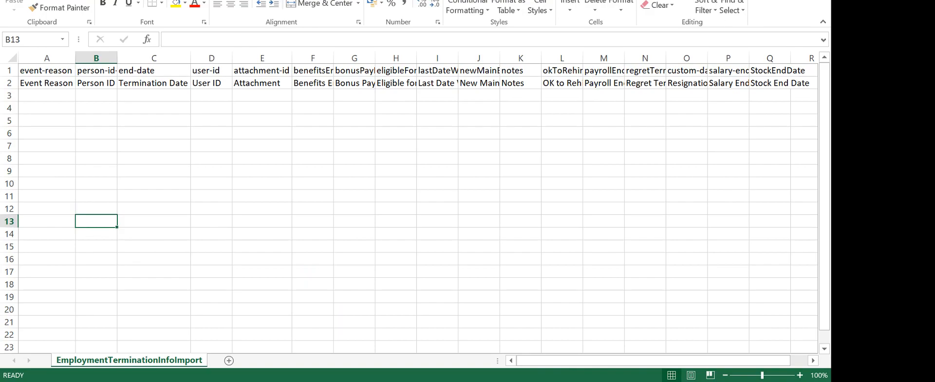
Return to the open employee file in the browser and review its Actions list
key(alt+Tab)
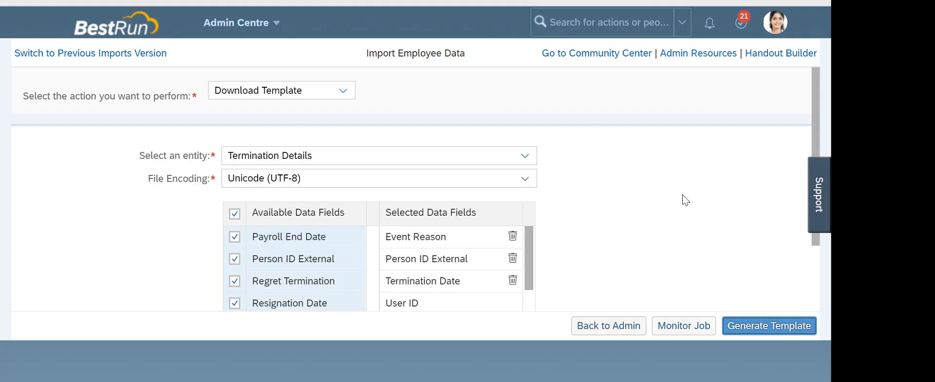
click(621, 193)
click(295, 1)
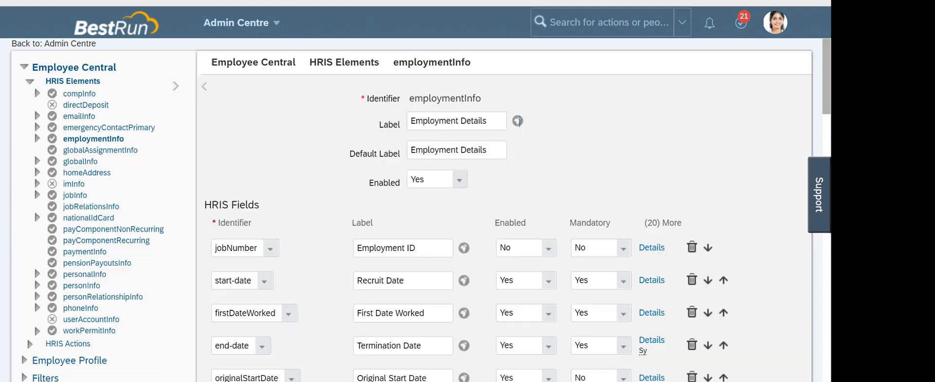
click(414, 1)
scroll(578, 217, up, 3)
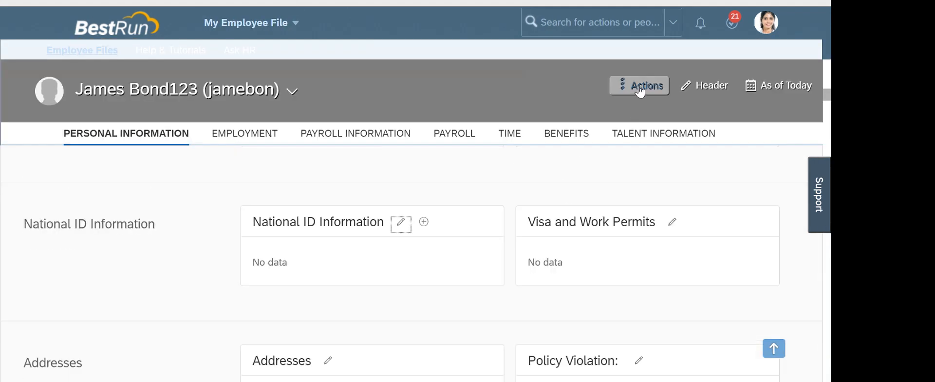
scroll(552, 221, up, 10)
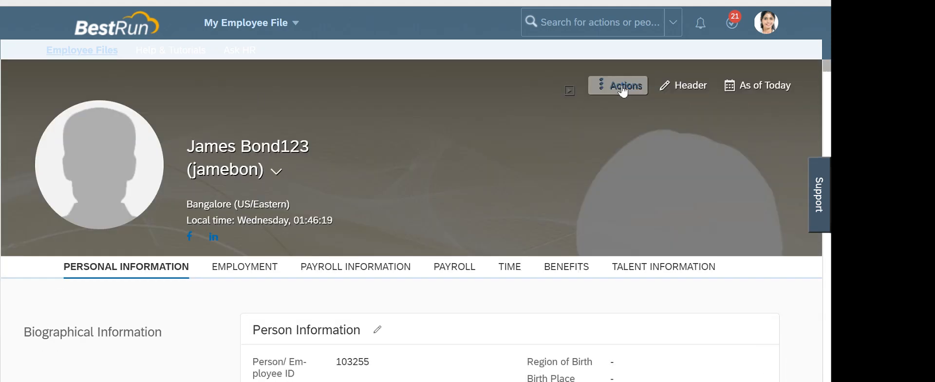
click(623, 90)
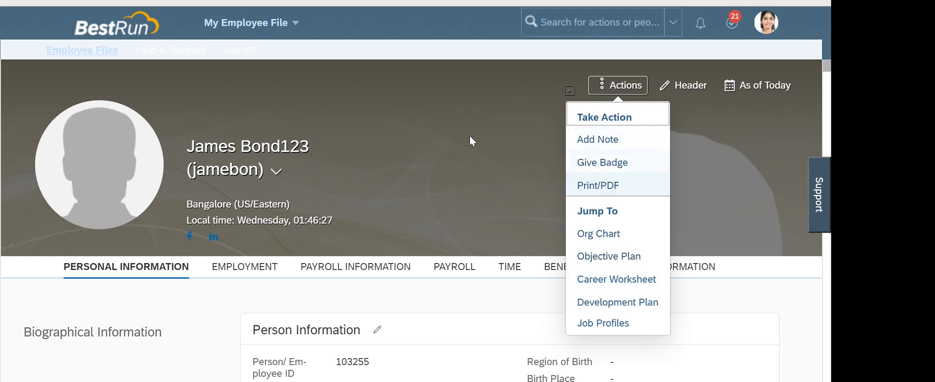
Search for an employee by first name, open the Assembly Worker's file, and check its actions for End Employment
click(598, 12)
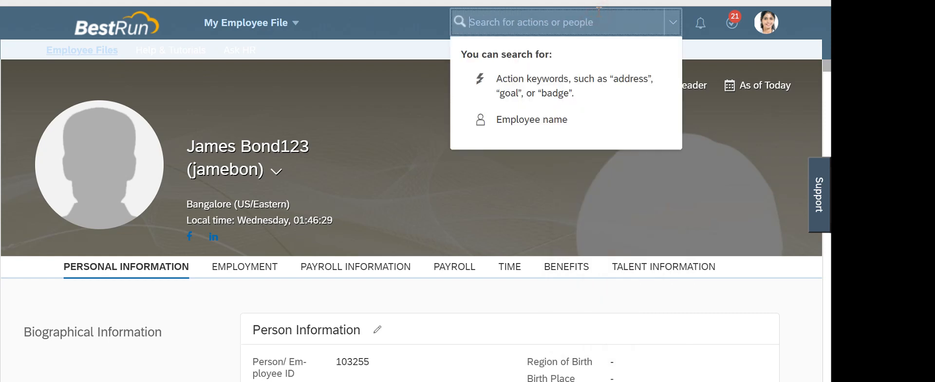
text(james)
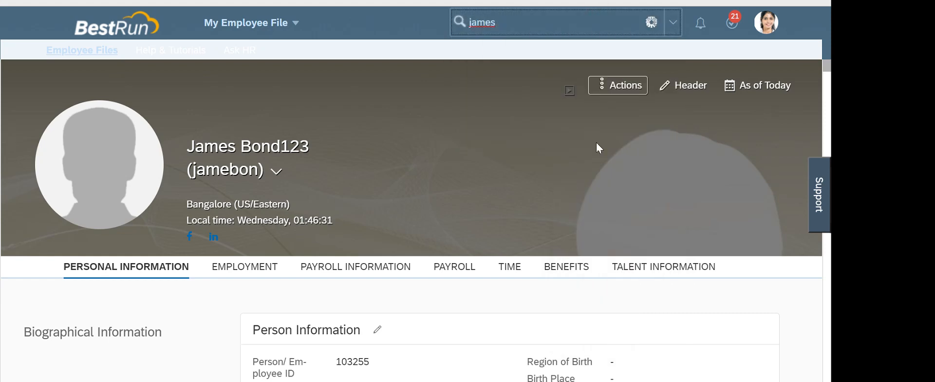
click(532, 194)
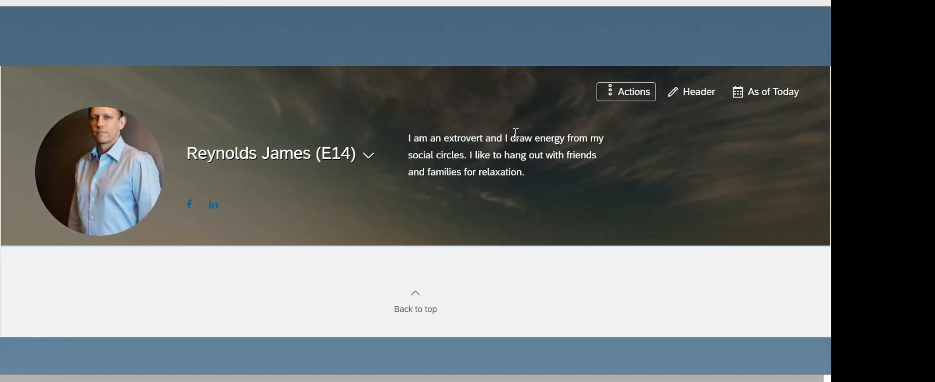
click(622, 89)
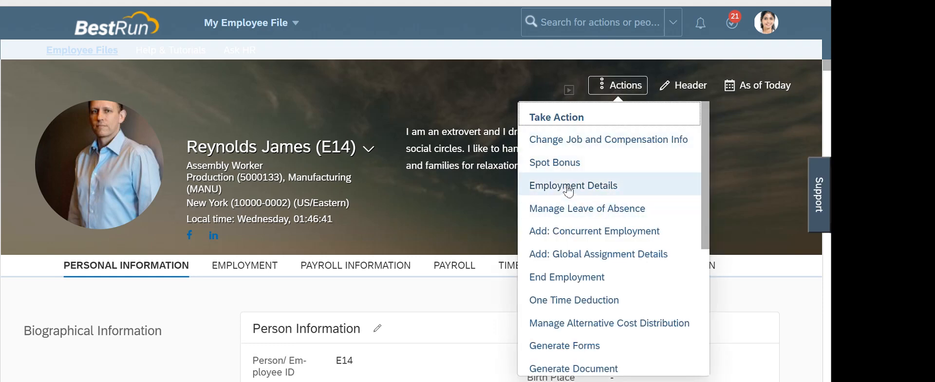
scroll(568, 205, down, 2)
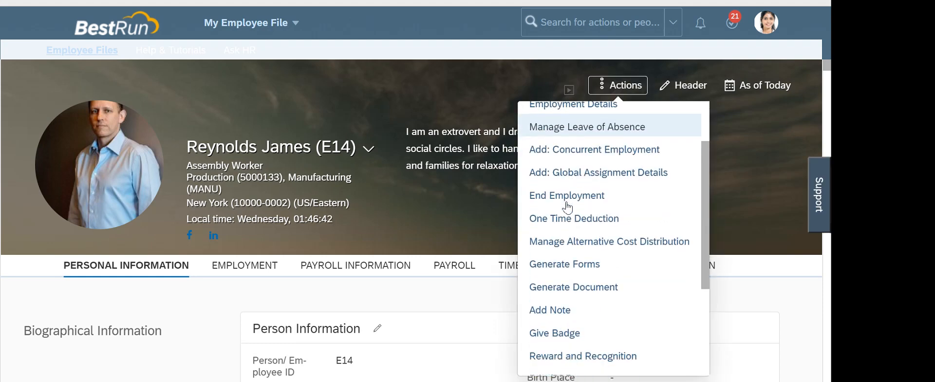
scroll(568, 204, down, 5)
scroll(574, 217, up, 8)
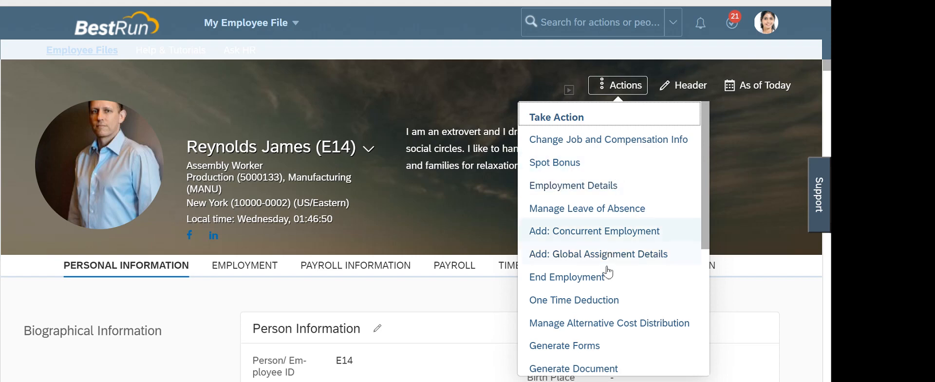
click(485, 228)
click(670, 22)
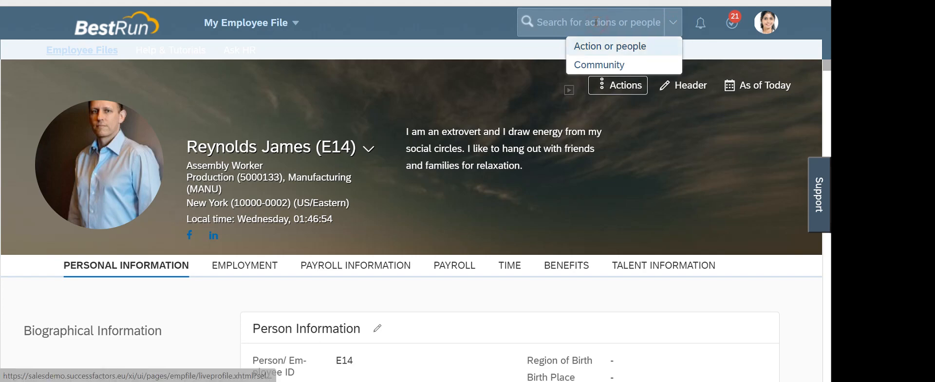
click(596, 22)
Open the VP Corporate employee's profile from search and choose End Employment from the Take Action list
text(james)
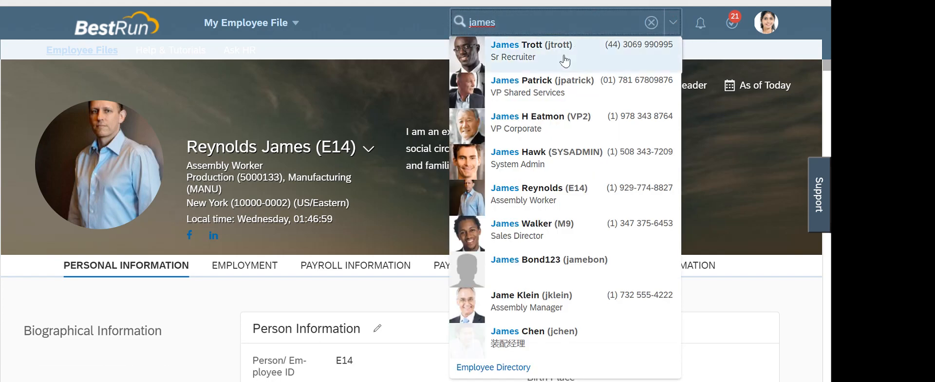
click(535, 118)
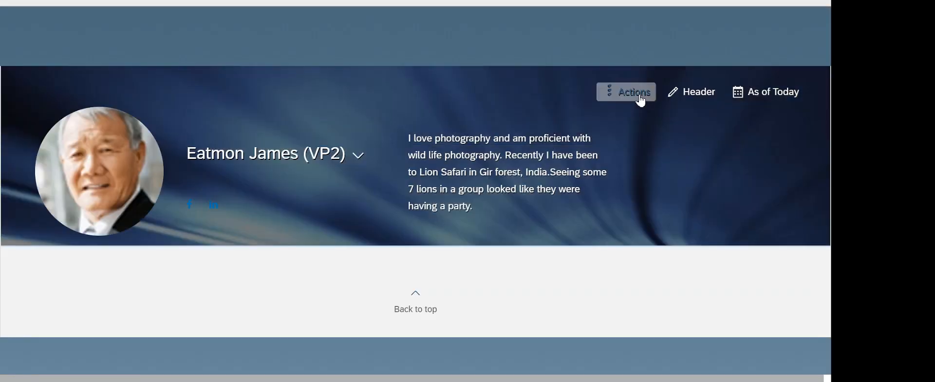
click(638, 100)
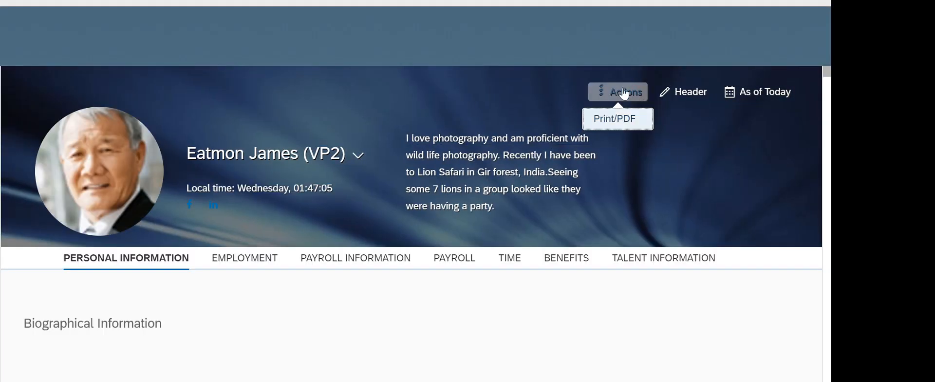
click(623, 92)
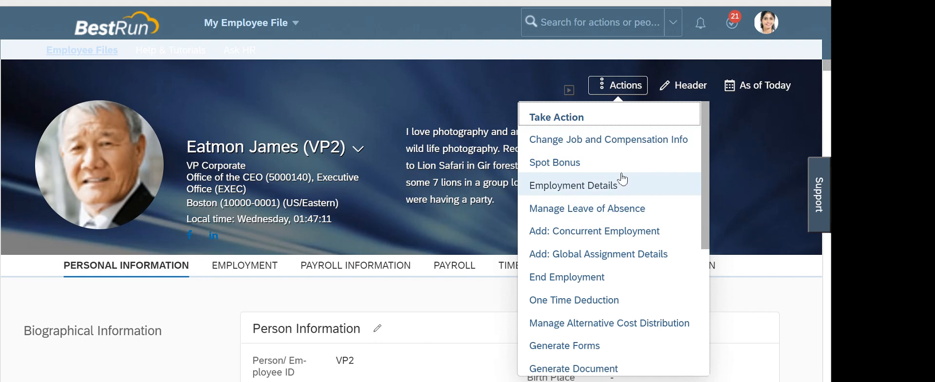
scroll(623, 179, down, 3)
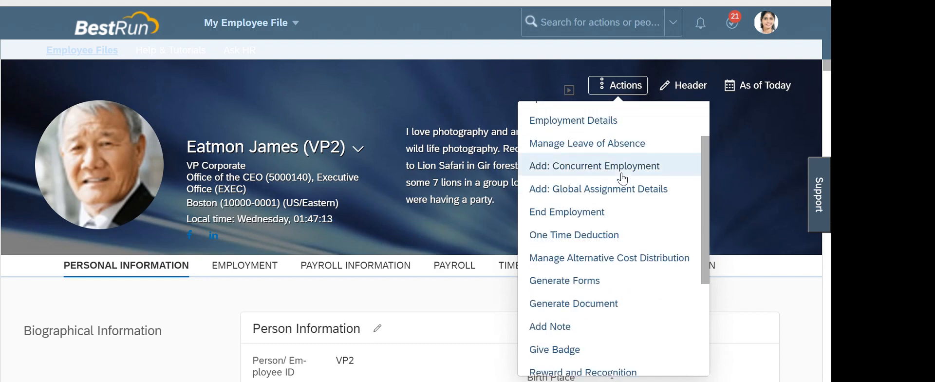
scroll(622, 179, down, 3)
scroll(622, 179, down, 5)
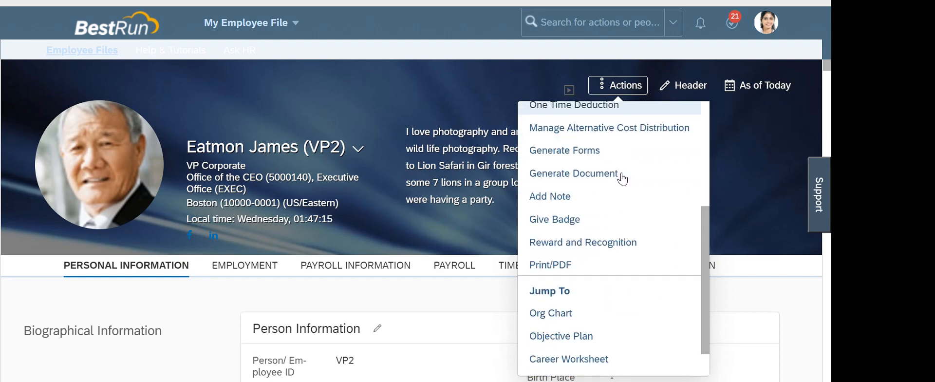
scroll(622, 262, up, 9)
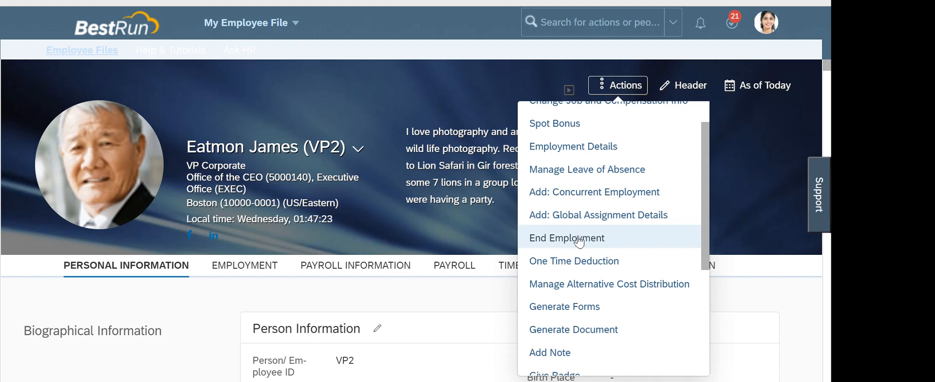
click(579, 240)
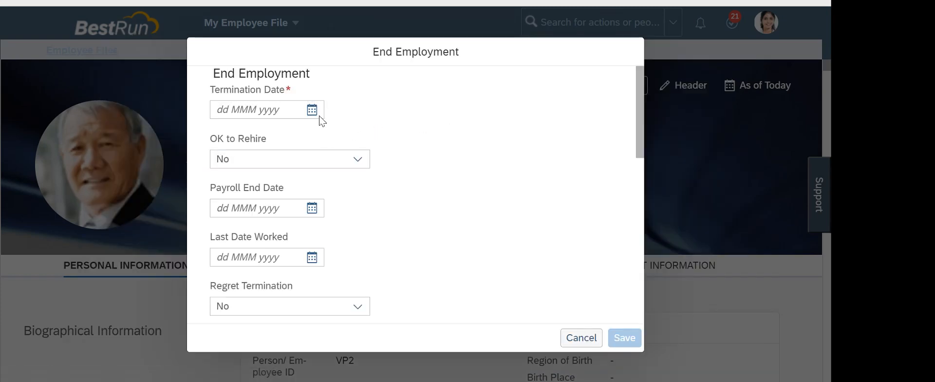
Set Termination Date to 17 Mar 2021 and reveal the 4 more termination fields
click(312, 110)
click(297, 233)
click(395, 111)
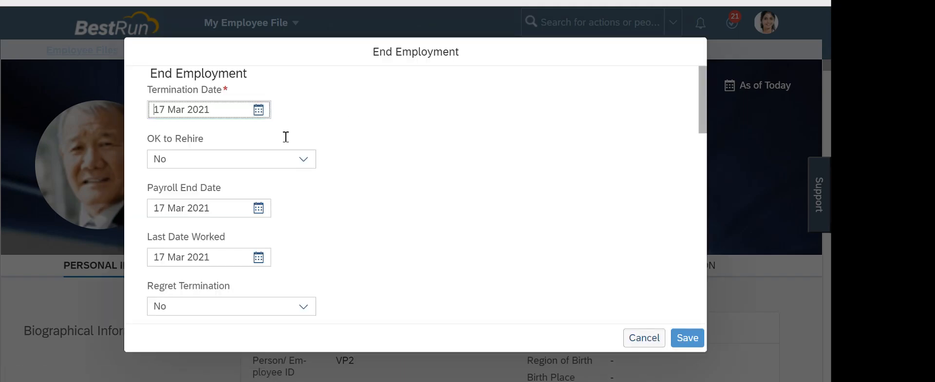
scroll(228, 180, down, 9)
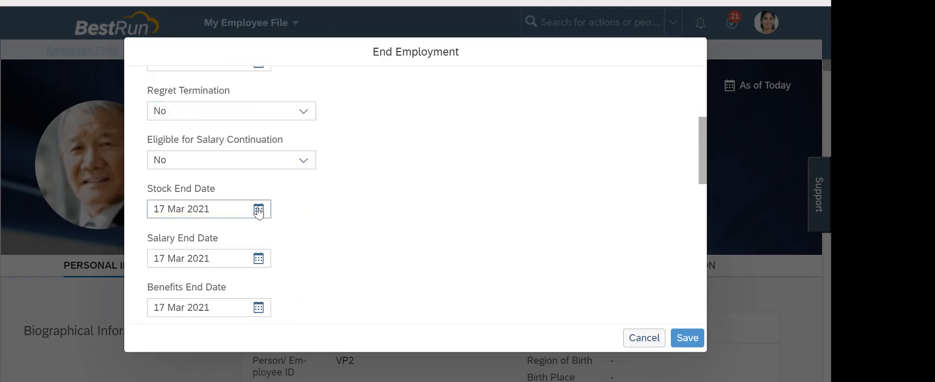
scroll(217, 213, down, 3)
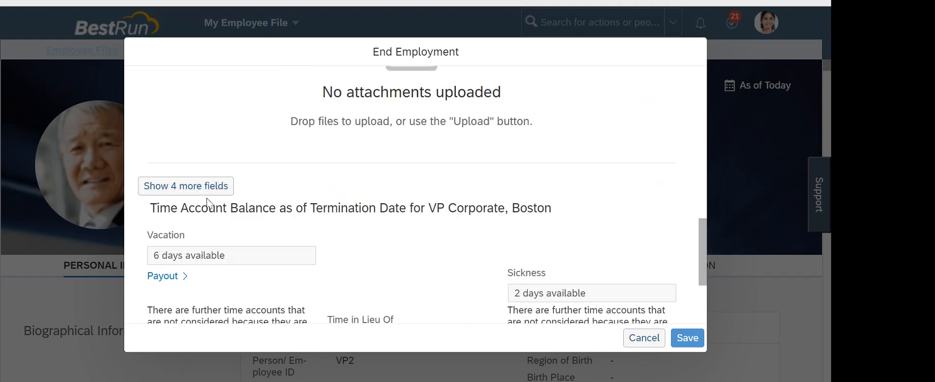
click(209, 190)
Compare against the Excel termination template's cells A3 to O23, then go to the Import Employee Data page
click(181, 380)
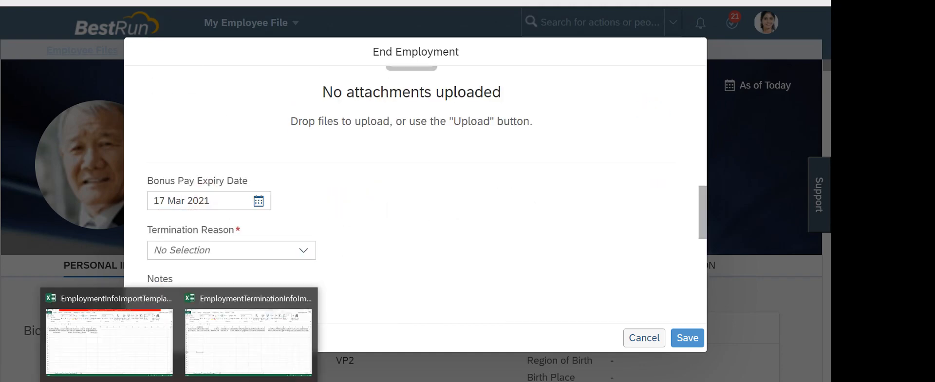
click(234, 355)
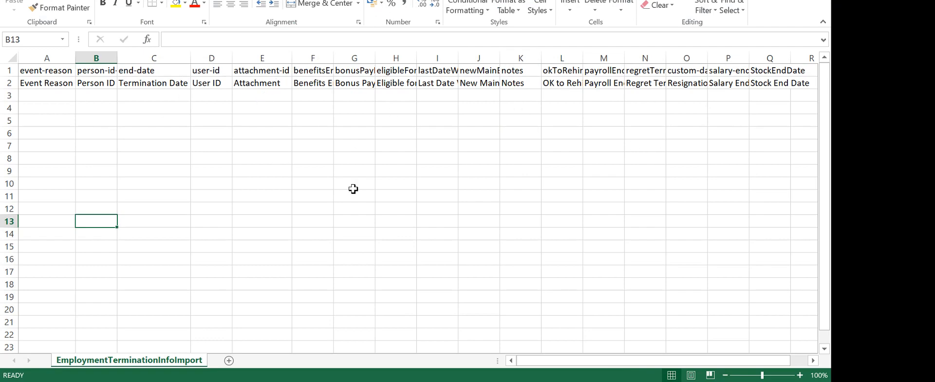
drag(66, 96, 697, 351)
key(alt+Tab)
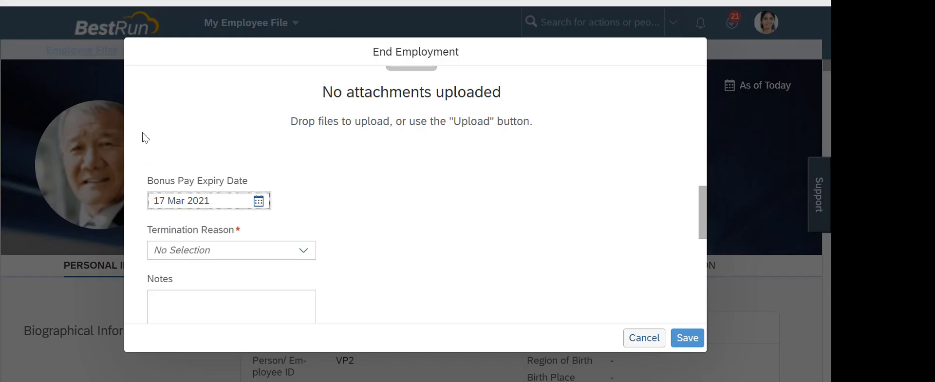
click(72, 1)
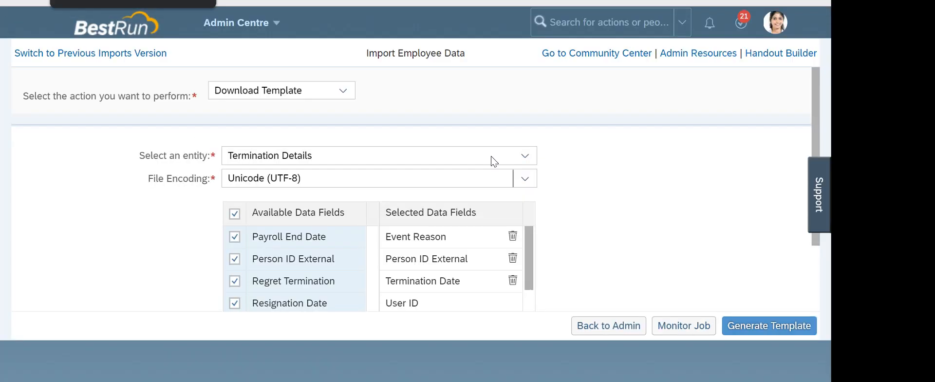
Browse the importable entities list, leaving the entity set to Termination Details
click(161, 241)
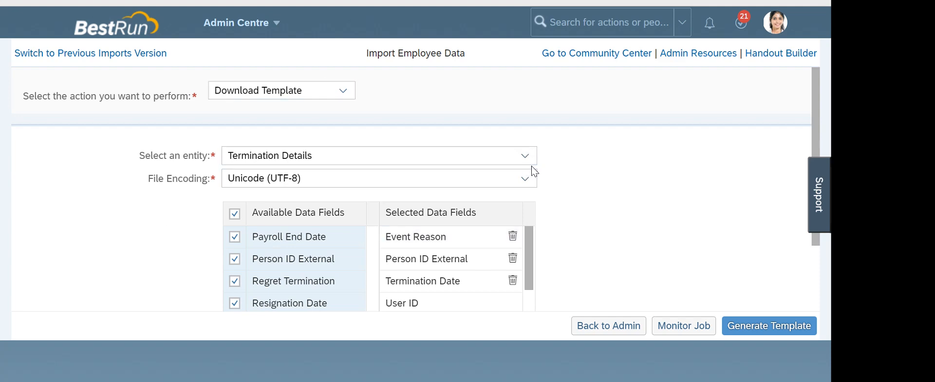
click(525, 155)
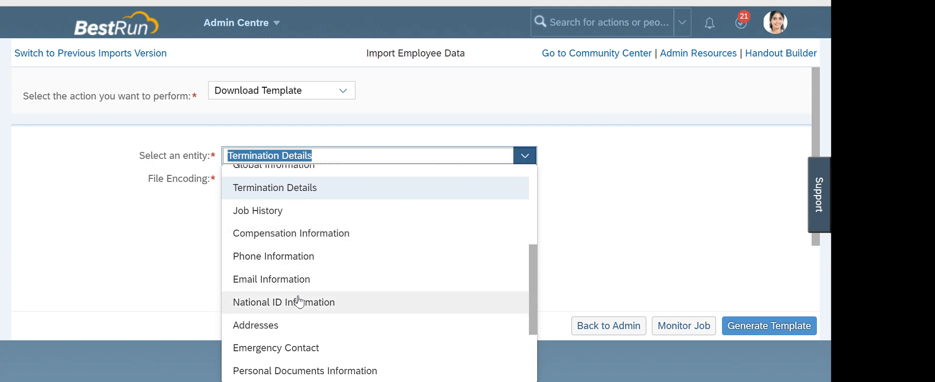
scroll(303, 318, down, 3)
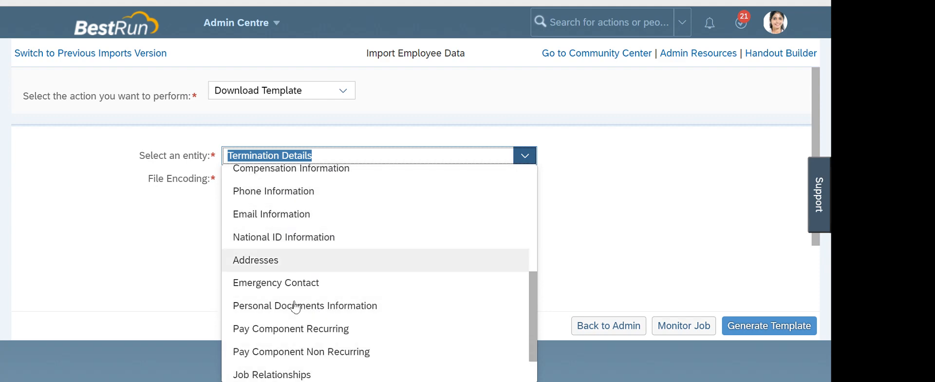
scroll(309, 217, down, 2)
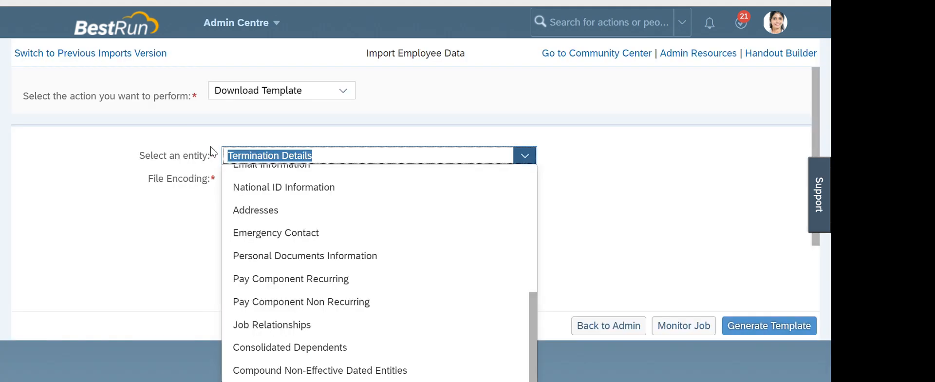
click(94, 198)
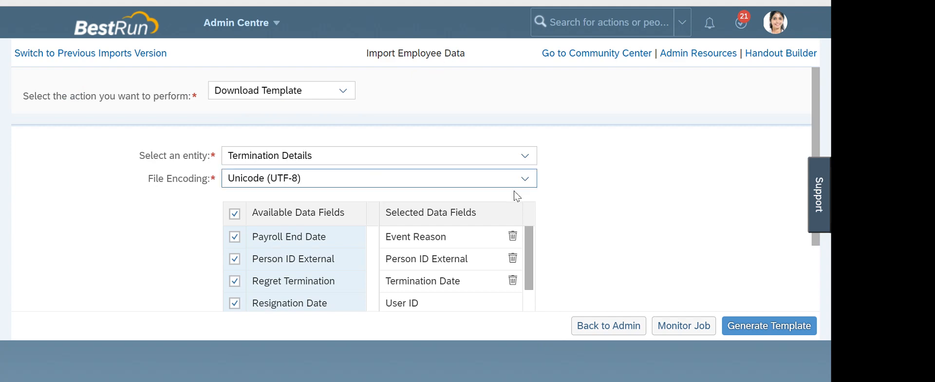
click(531, 163)
scroll(306, 255, down, 3)
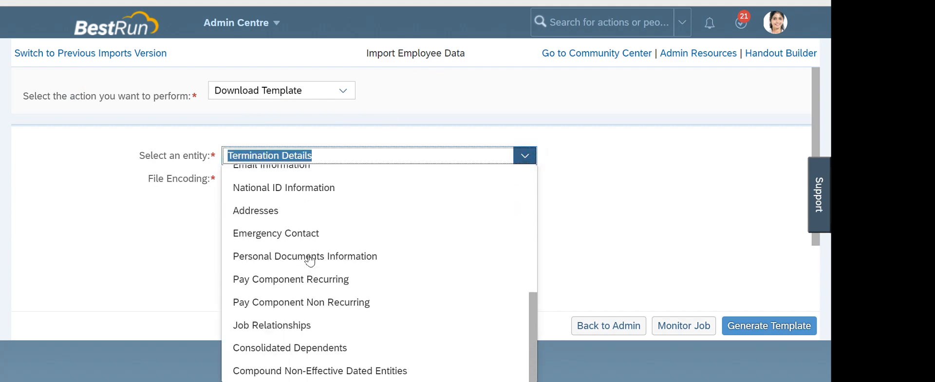
scroll(325, 321, up, 6)
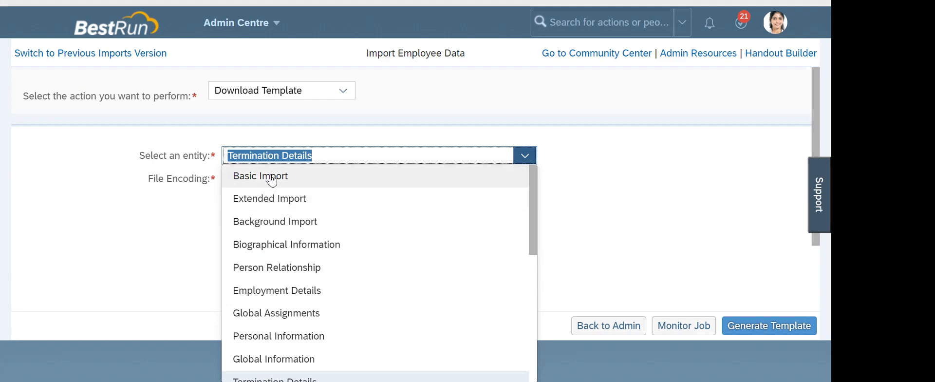
click(117, 220)
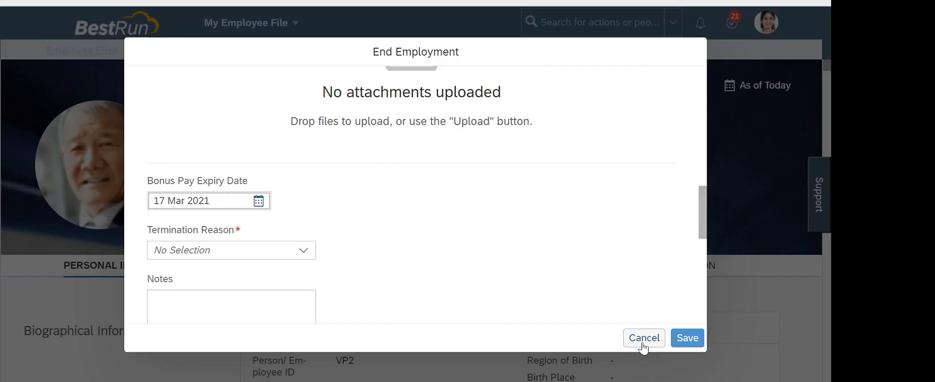
Cancel the End Employment form with Don't Save and scroll down to the Addresses and Policy Violation sections
click(643, 340)
click(468, 225)
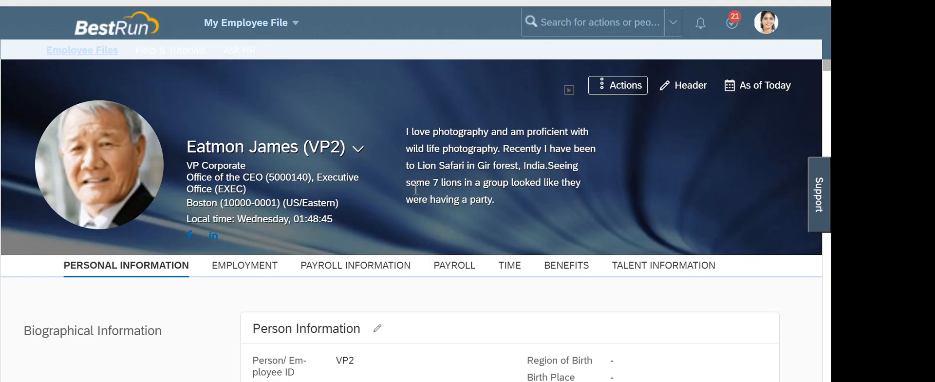
scroll(415, 188, down, 10)
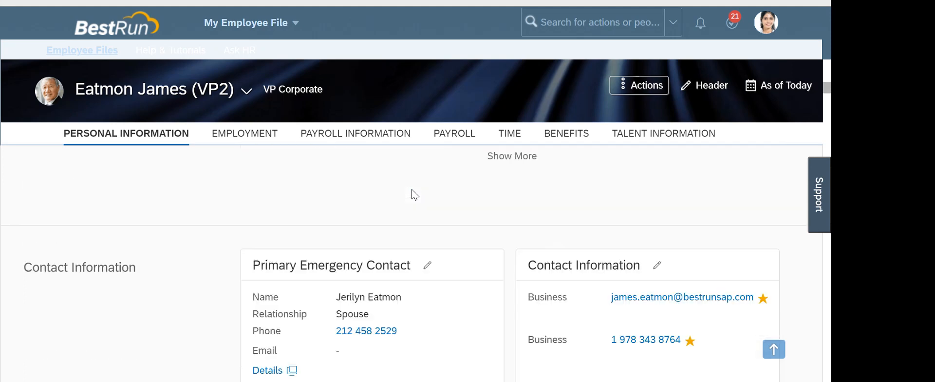
scroll(414, 194, down, 5)
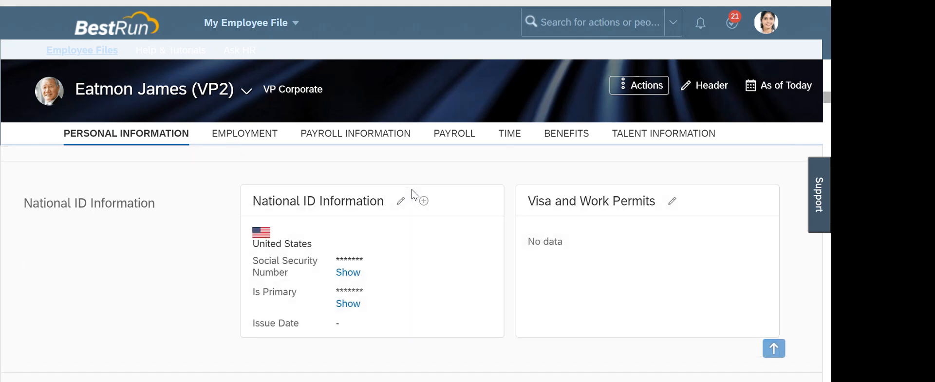
scroll(411, 195, down, 5)
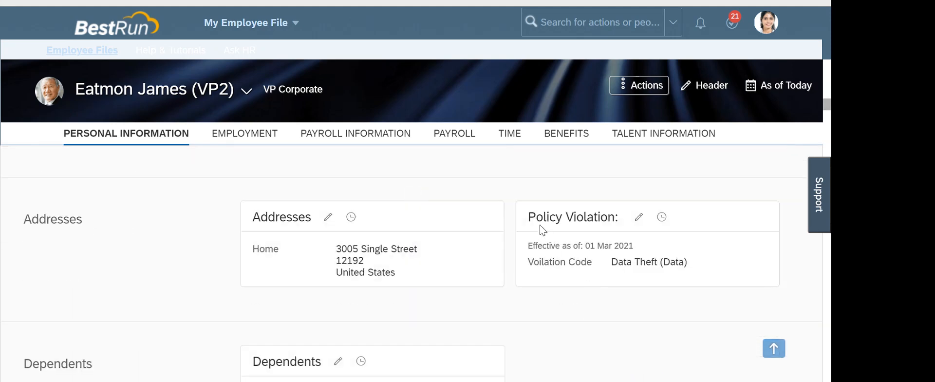
drag(530, 216, 619, 217)
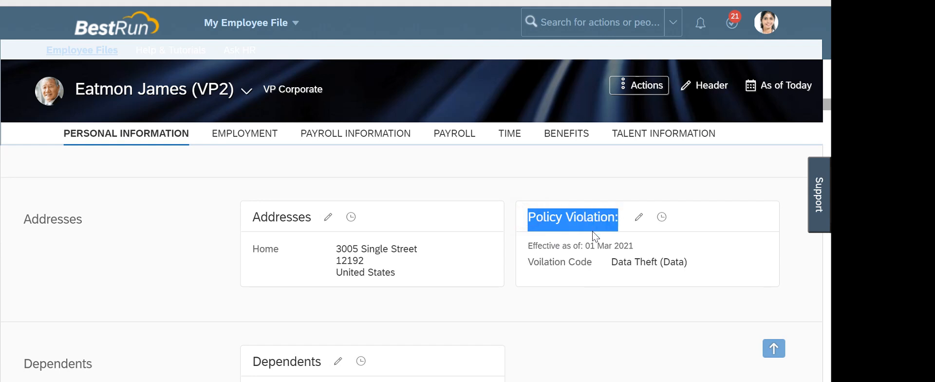
click(575, 312)
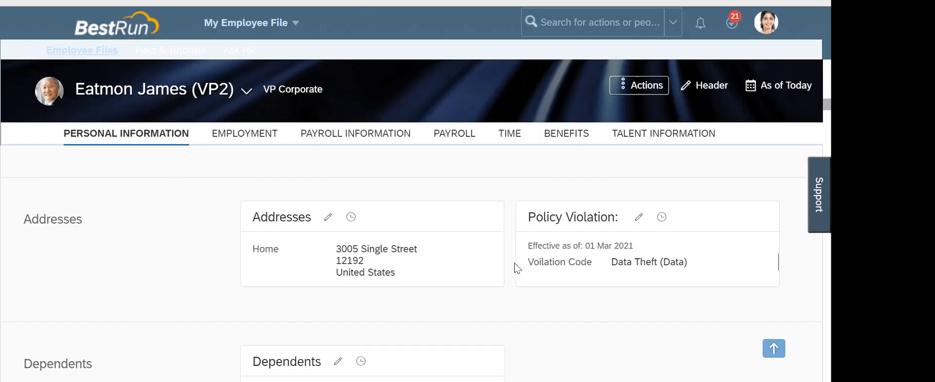
Search the admin actions for 'import and export data' and open that page
scroll(616, 261, up, 1)
scroll(615, 260, up, 1)
scroll(578, 171, down, 1)
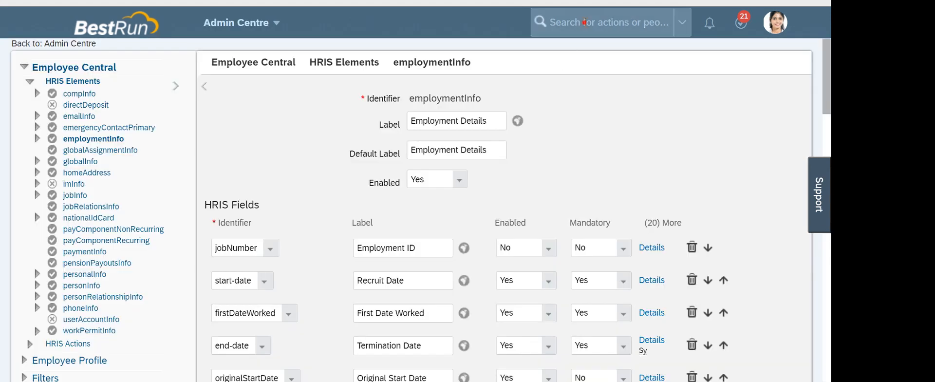
click(584, 22)
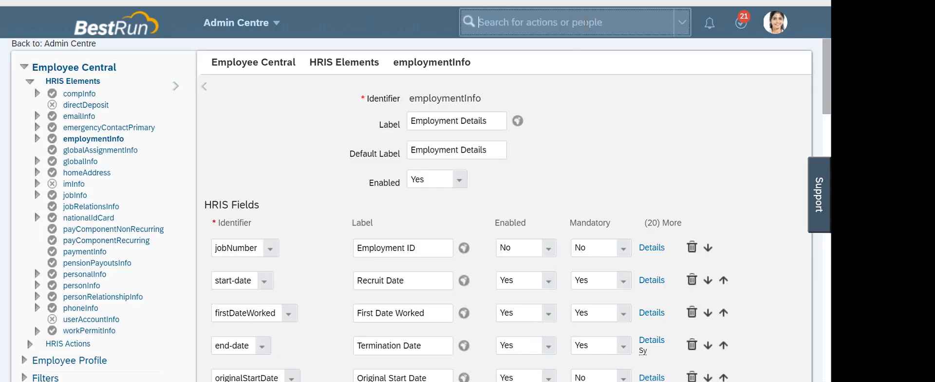
text(impo)
text(rt and e)
key(BackSpace)
text(d export )
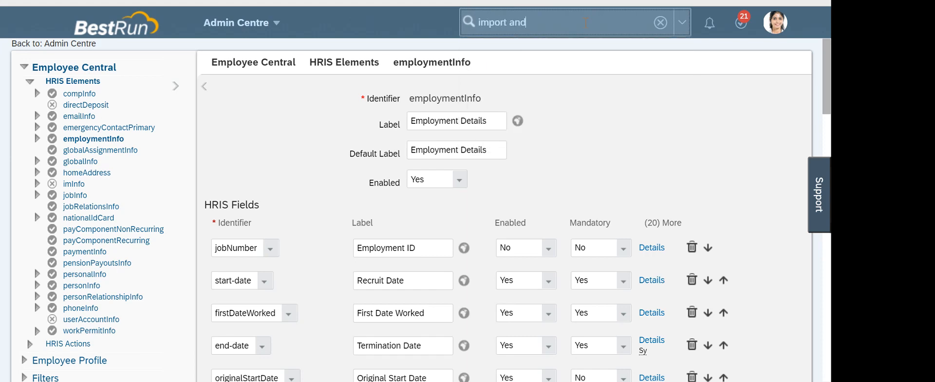
text(data)
click(543, 55)
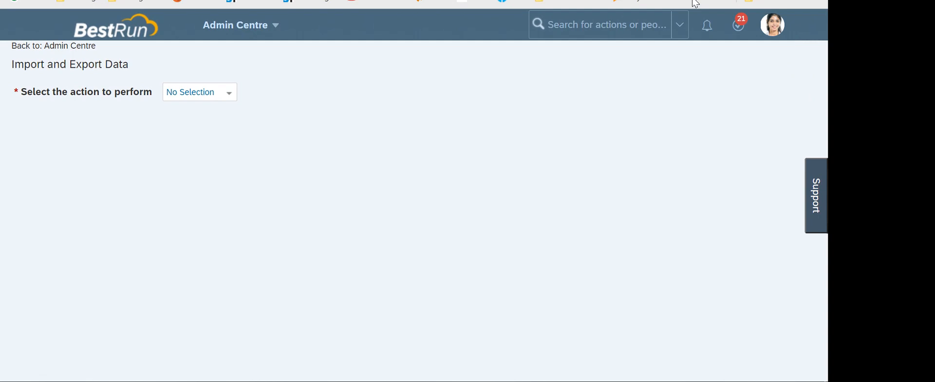
Try Import Data and browse its generic objects, then switch the action to Download Template
click(225, 97)
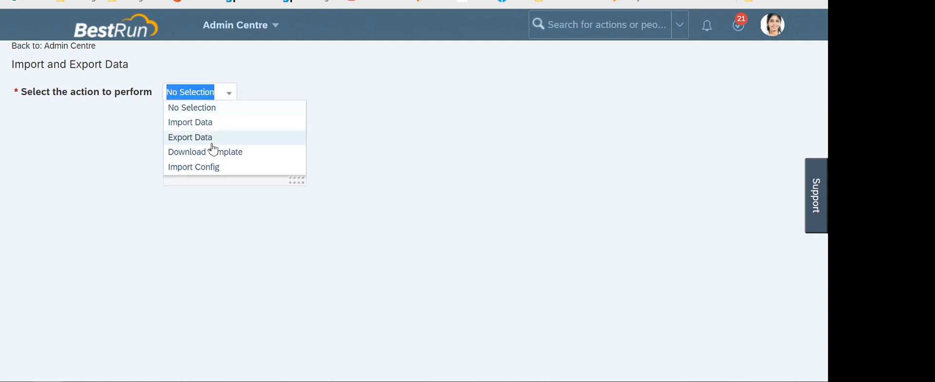
click(209, 123)
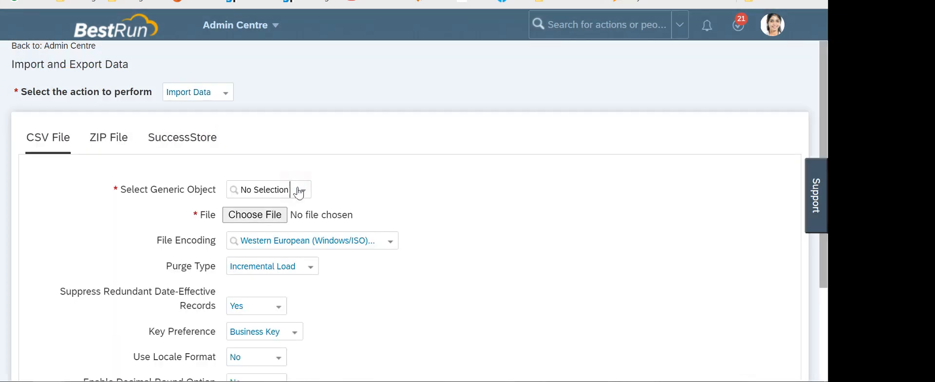
click(301, 190)
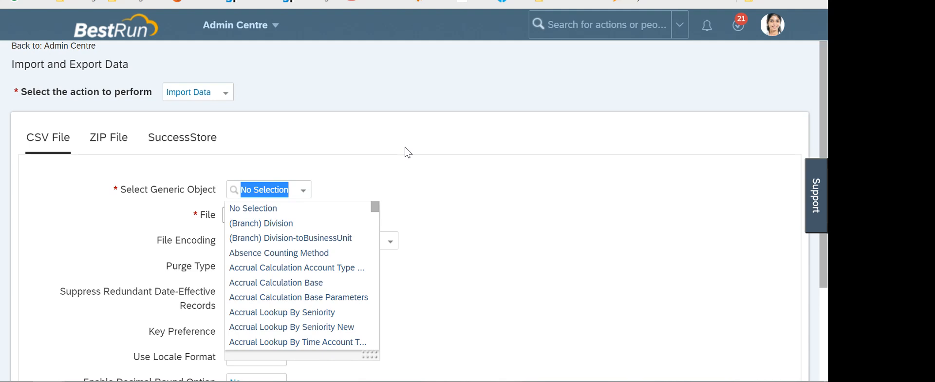
click(310, 132)
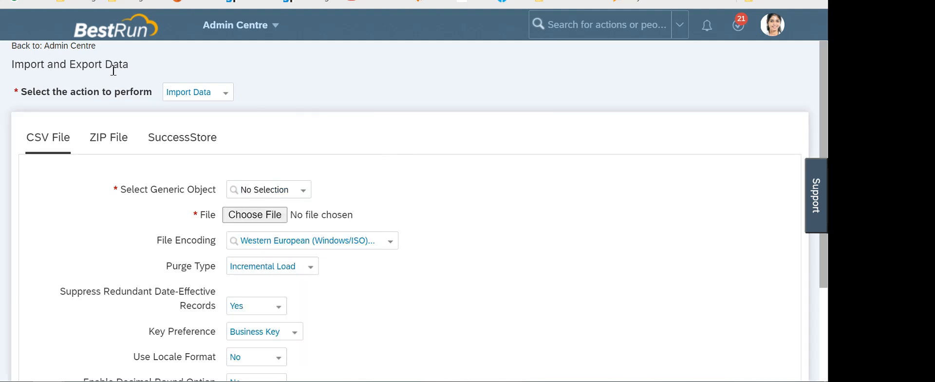
click(224, 98)
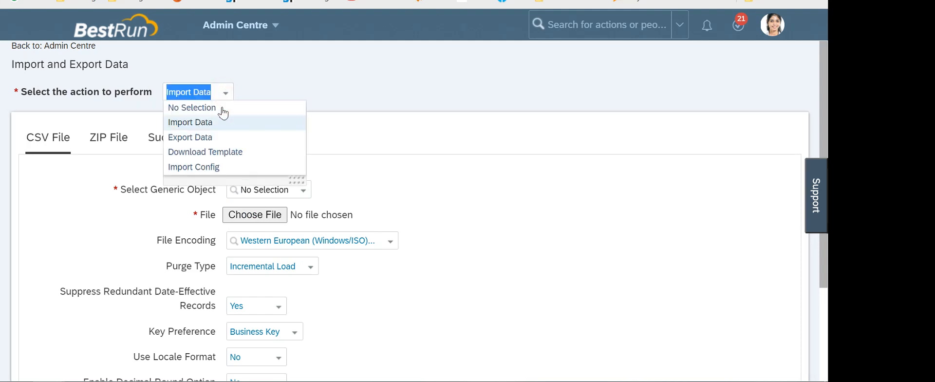
click(208, 152)
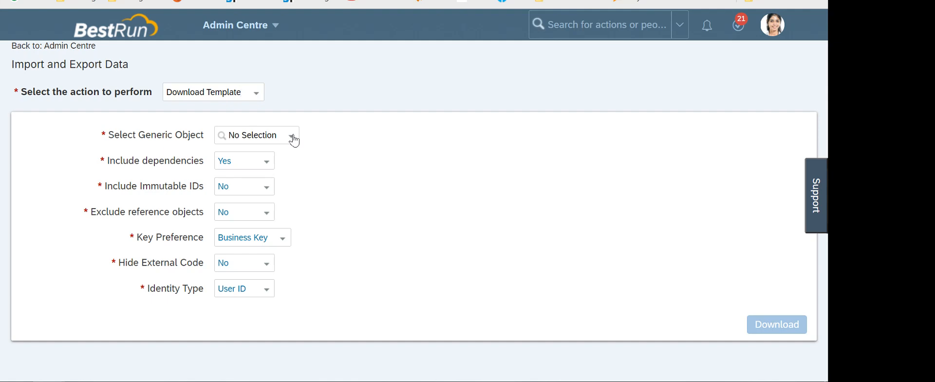
Download the Policy Violation template with Include dependencies set to No and open the CSV
click(254, 135)
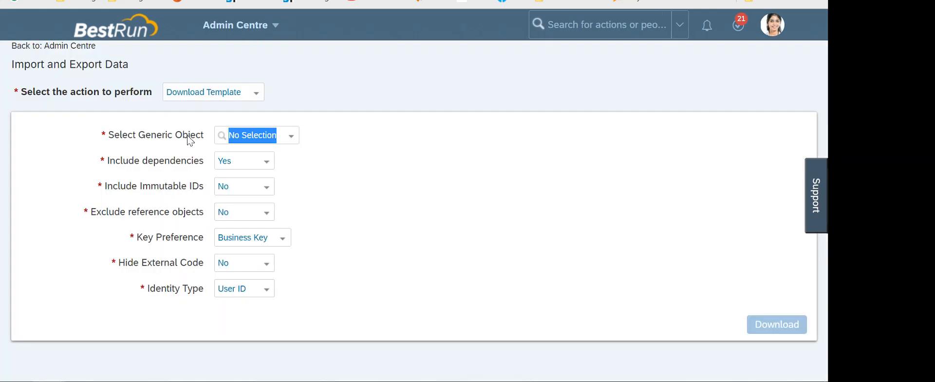
text(policy)
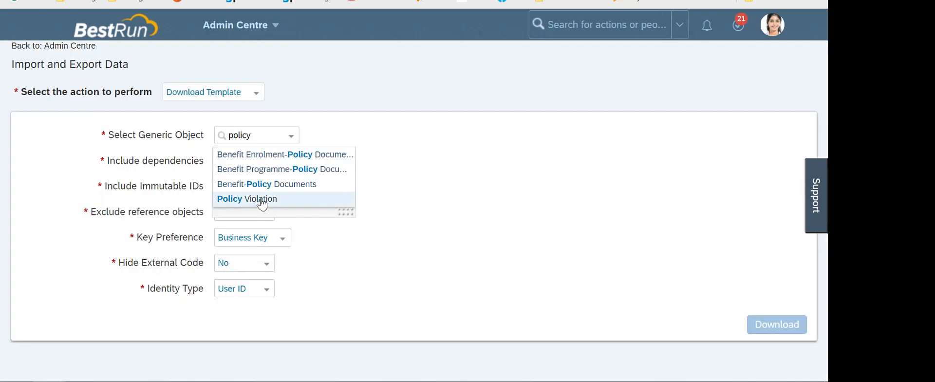
click(262, 199)
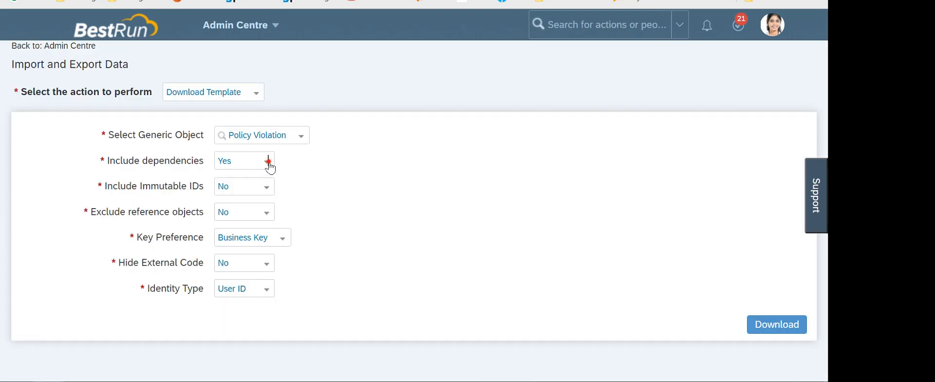
click(268, 161)
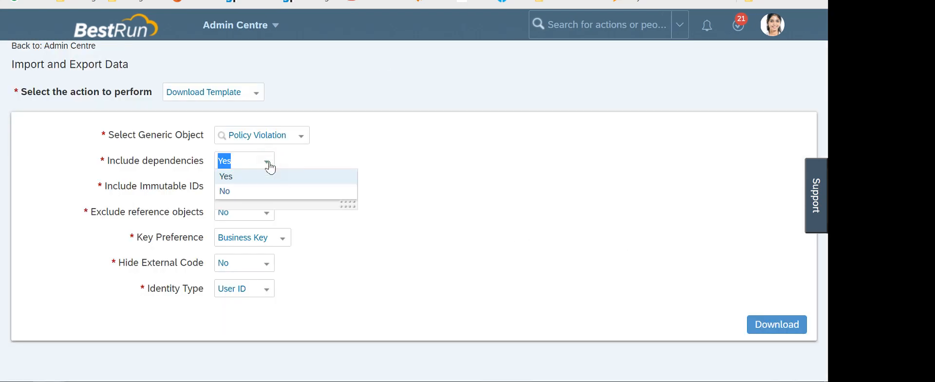
click(226, 191)
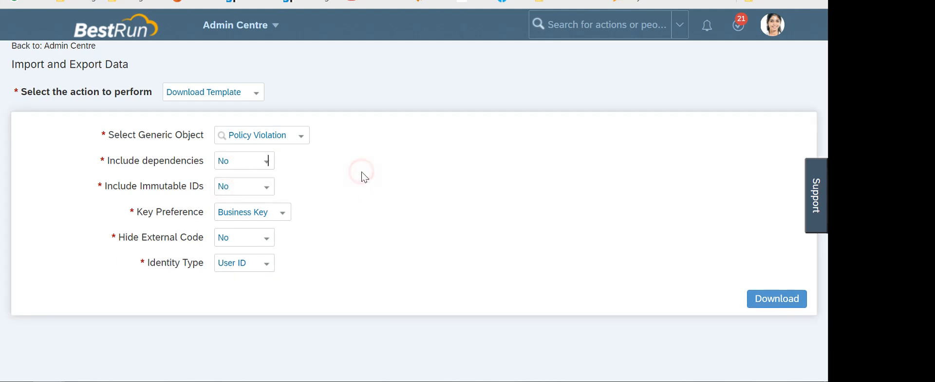
click(787, 299)
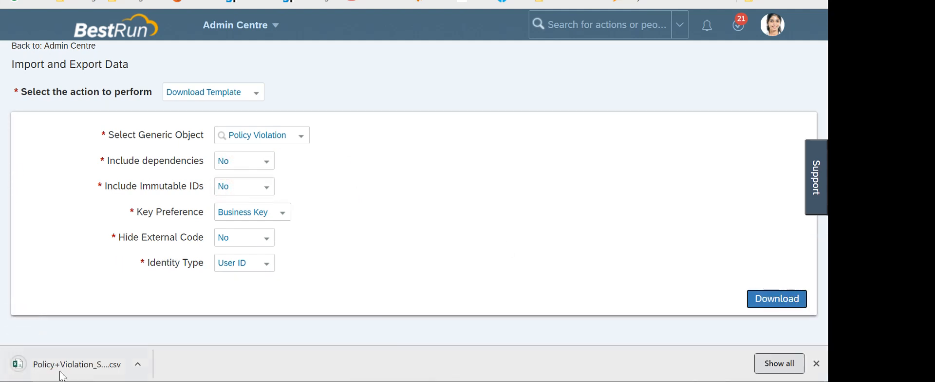
click(61, 367)
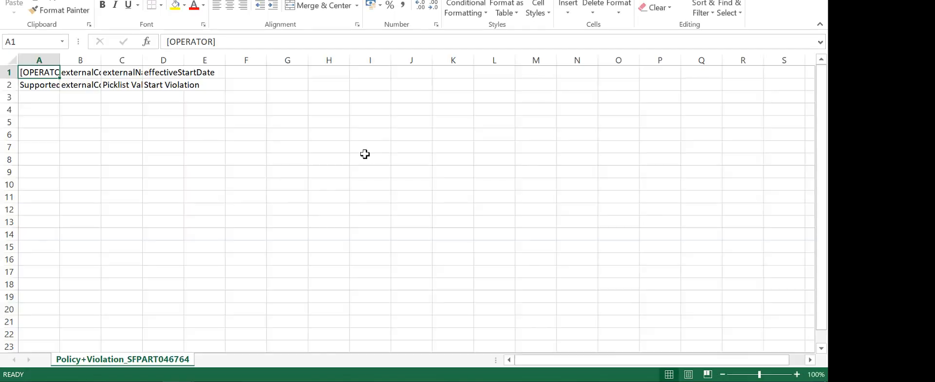
Auto-fit columns A, B and C of the Policy Violation template to their text
click(6, 63)
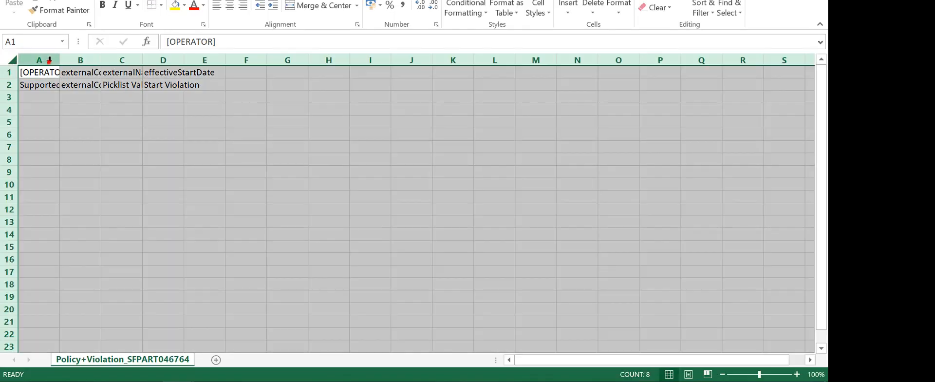
click(44, 60)
double_click(59, 60)
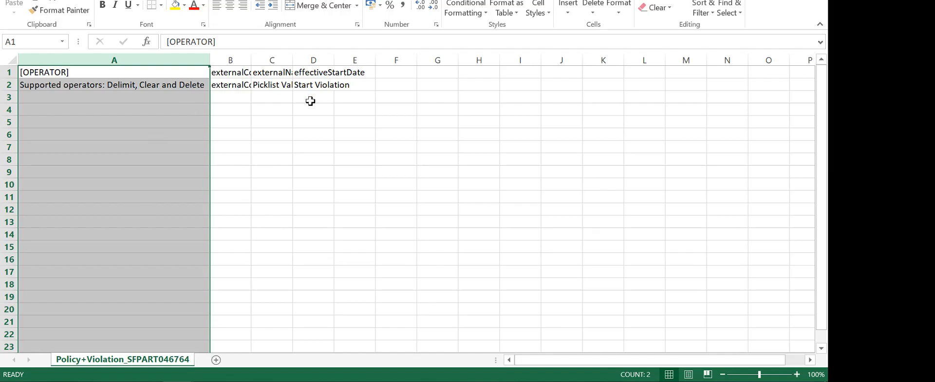
double_click(251, 59)
double_click(307, 60)
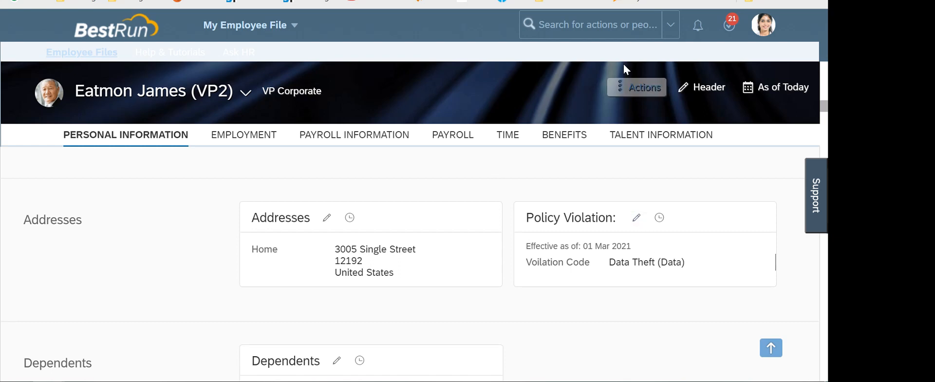
Search for the employee by name and open their employee file
click(611, 30)
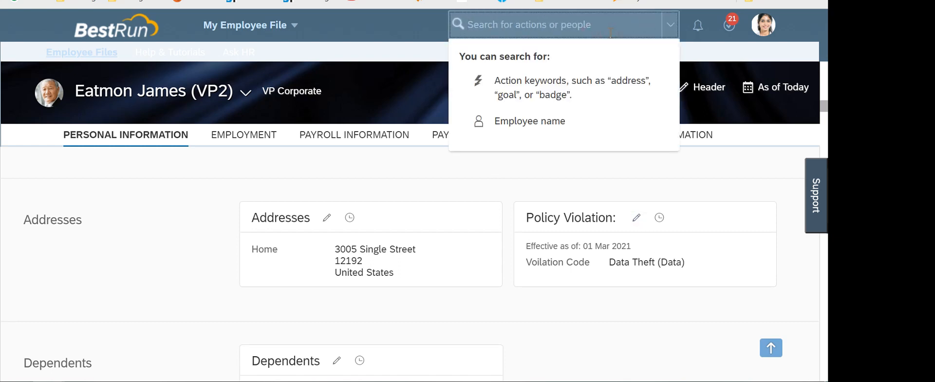
text(jmaes)
key(BackSpace)
key(BackSpace)
key(BackSpace)
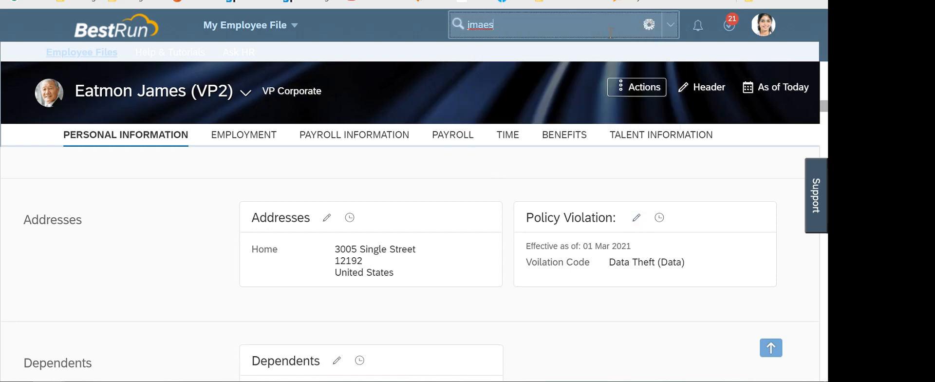
text(mes)
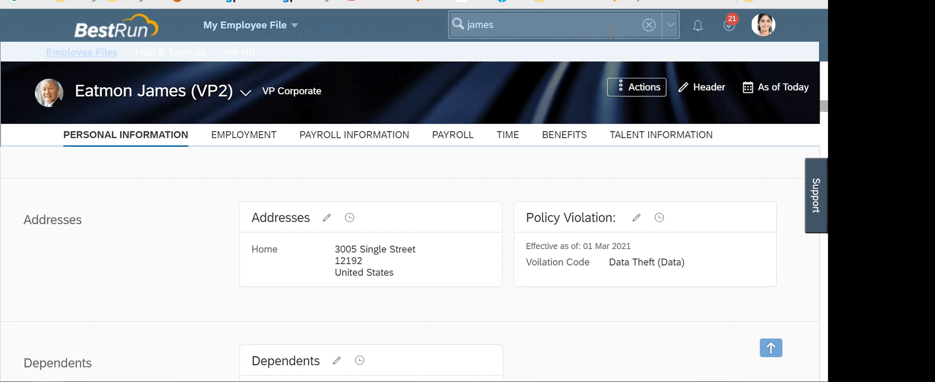
click(514, 195)
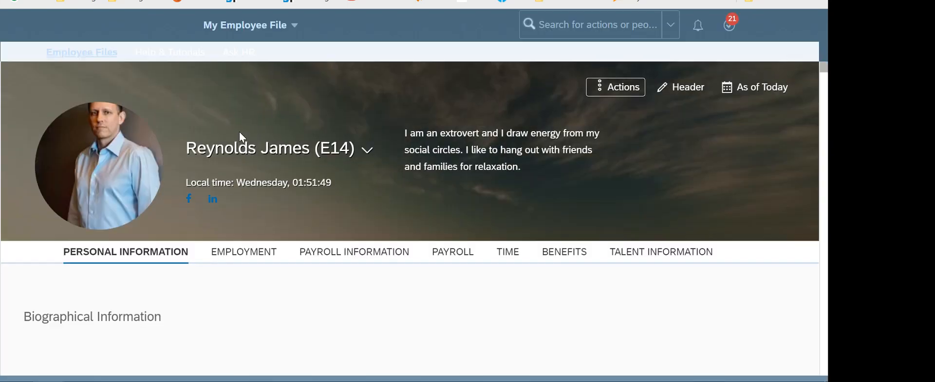
Scroll down the employee file to the Policy Violation card
scroll(460, 210, down, 5)
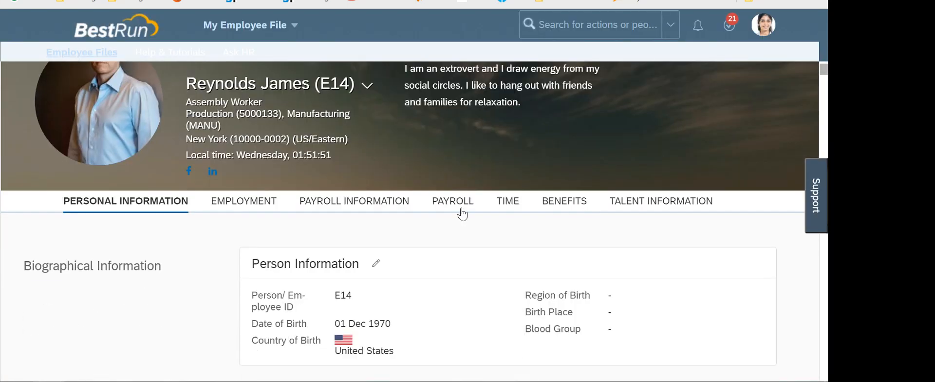
scroll(584, 237, down, 2)
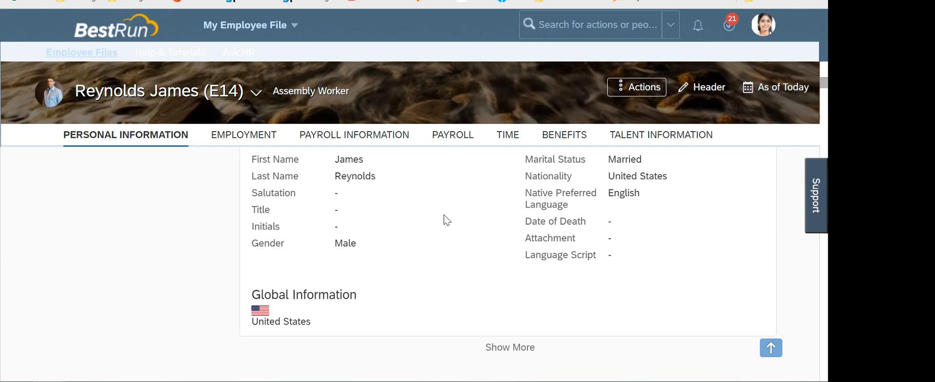
scroll(446, 220, down, 5)
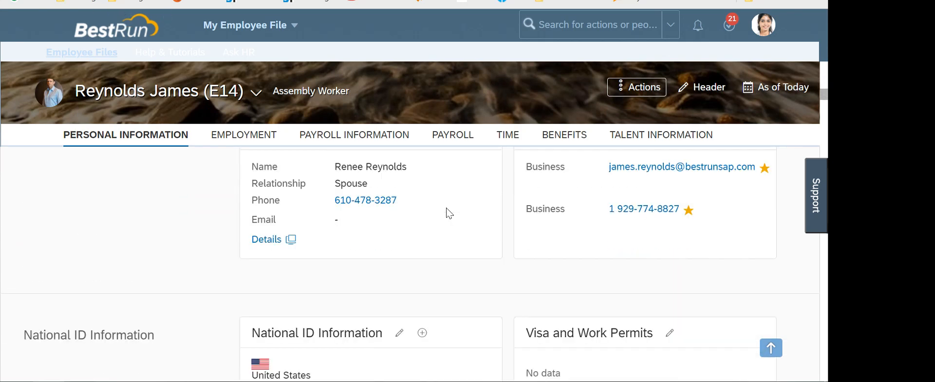
scroll(449, 213, down, 3)
scroll(449, 213, down, 3)
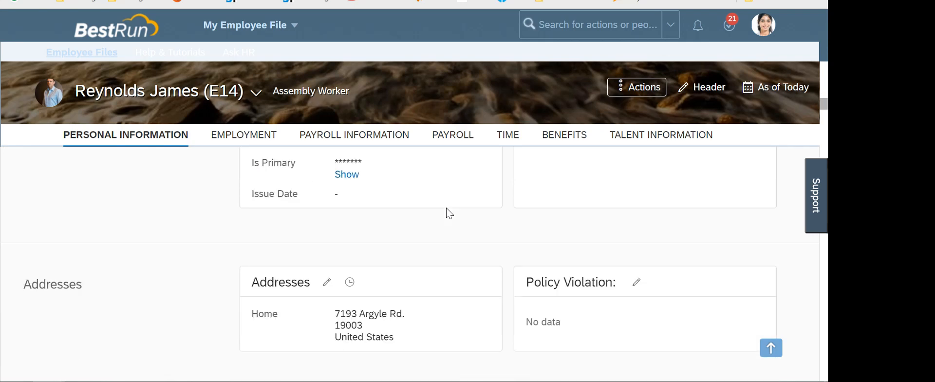
scroll(446, 213, down, 3)
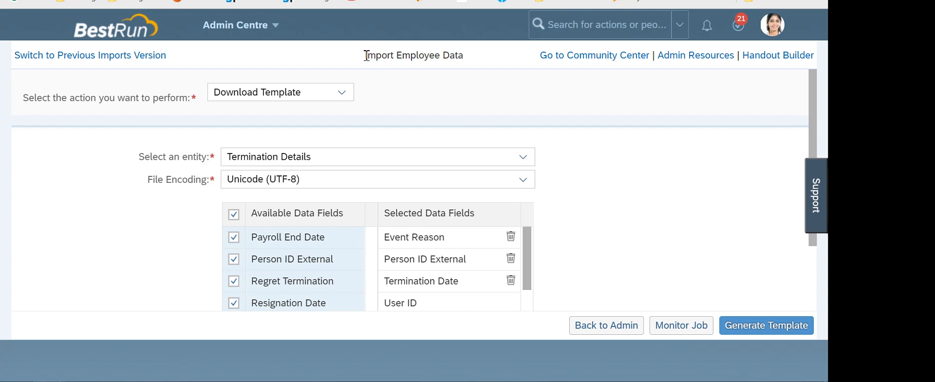
drag(367, 55, 460, 55)
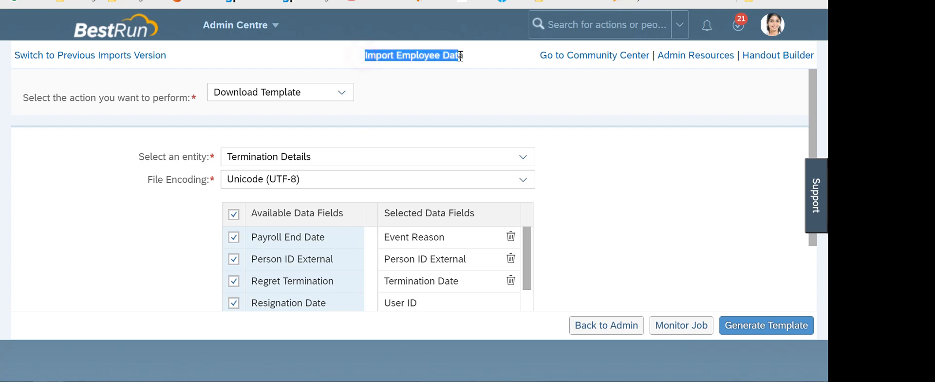
Clear the page text selection and bring the Policy+Violation template workbook forward
click(423, 90)
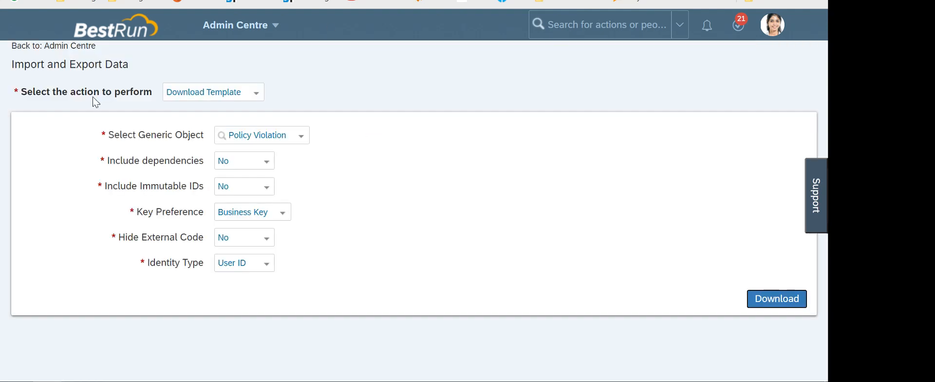
drag(145, 66, 15, 57)
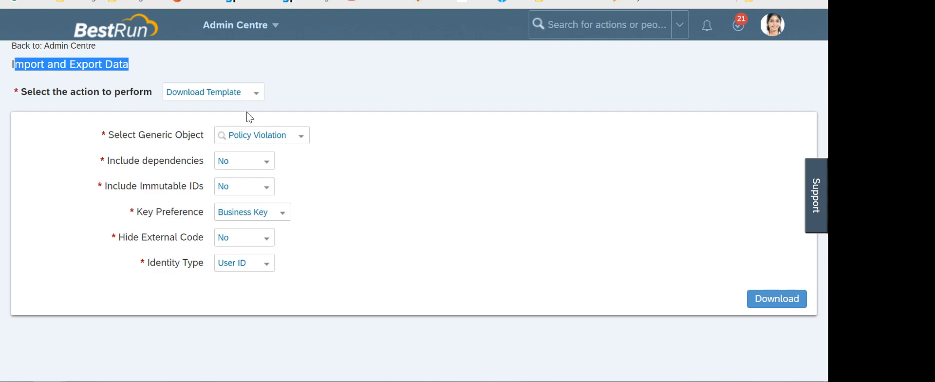
click(460, 100)
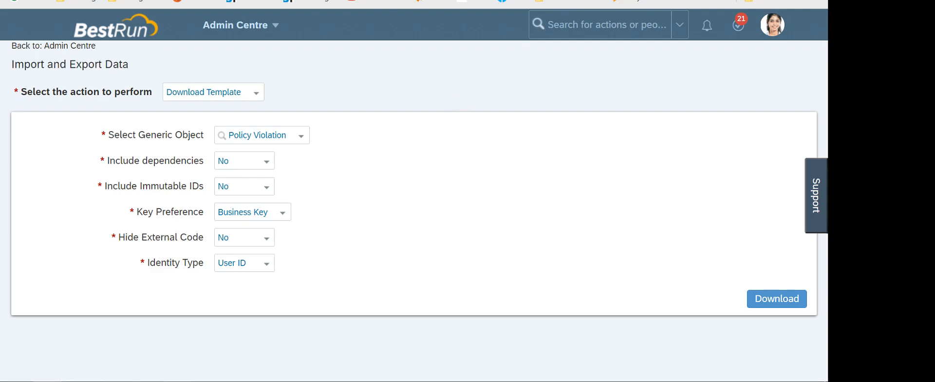
click(317, 350)
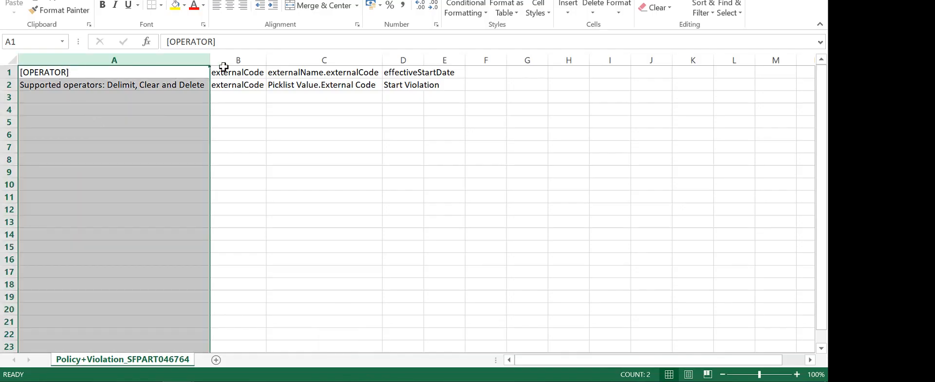
Review the B1–D2 header labels, auto-fit column D to effectiveStartDate, and select B3
click(238, 71)
click(311, 72)
click(410, 72)
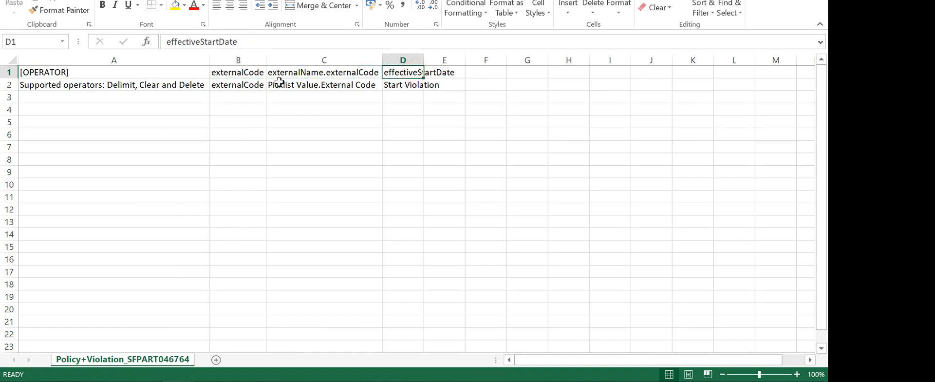
click(248, 84)
click(302, 85)
click(414, 86)
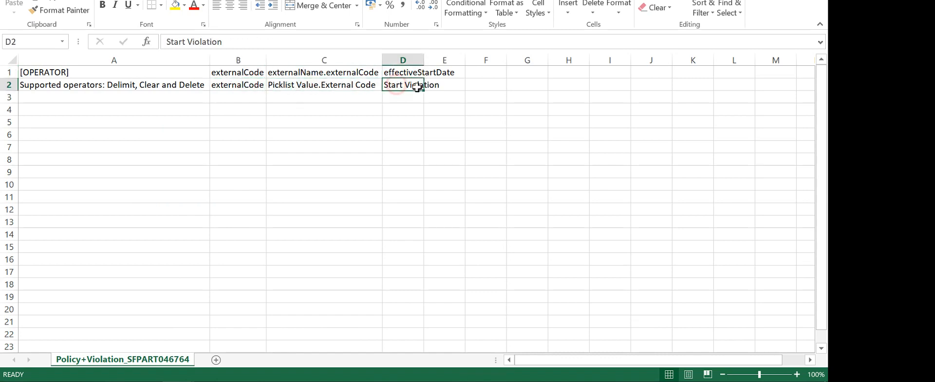
double_click(423, 61)
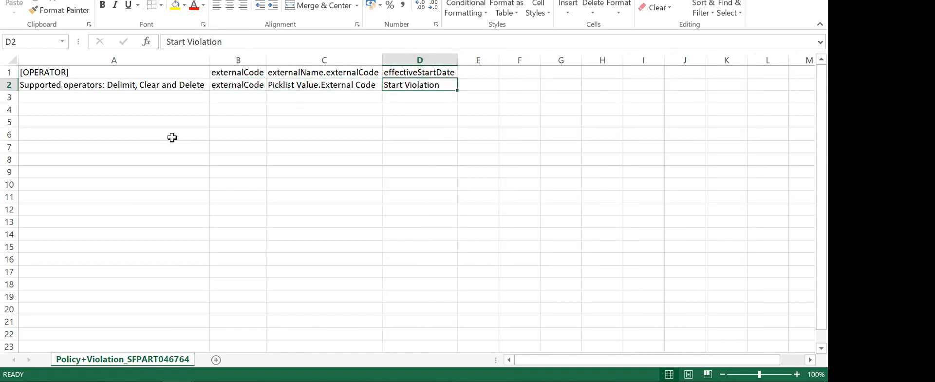
click(237, 97)
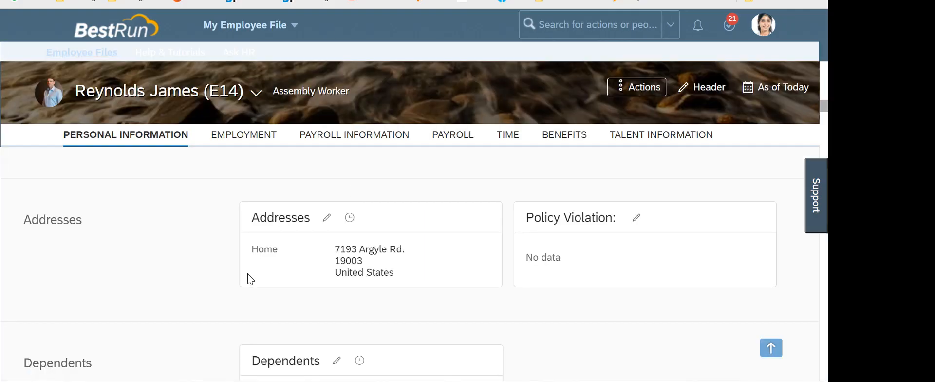
Enter the employee's ID from the profile into cell B3 of the template
scroll(249, 279, up, 10)
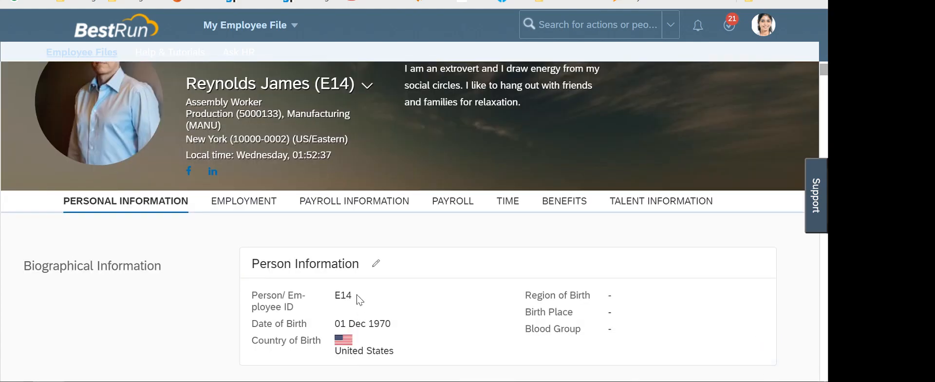
double_click(346, 296)
key(alt+Tab)
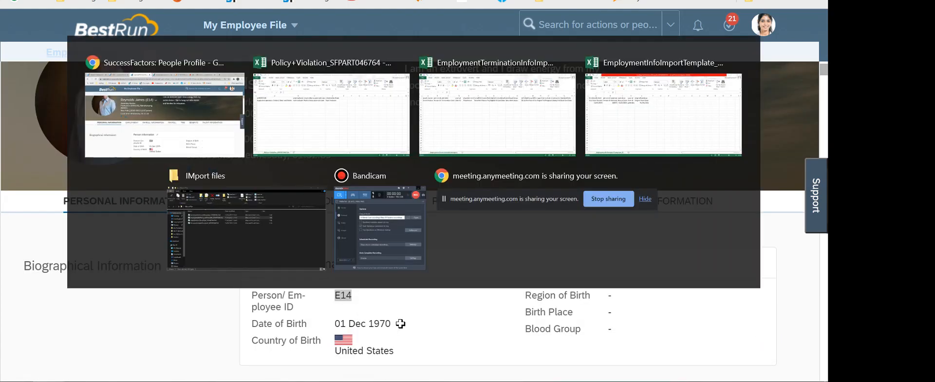
key(Caps_Lock)
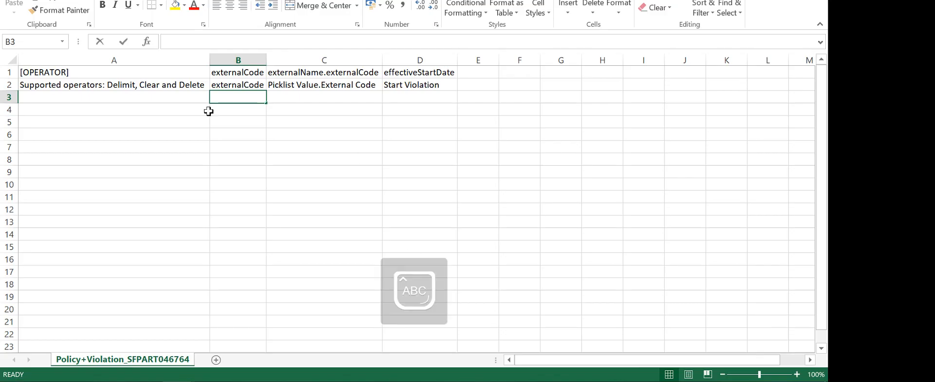
text(E14)
click(338, 183)
click(298, 100)
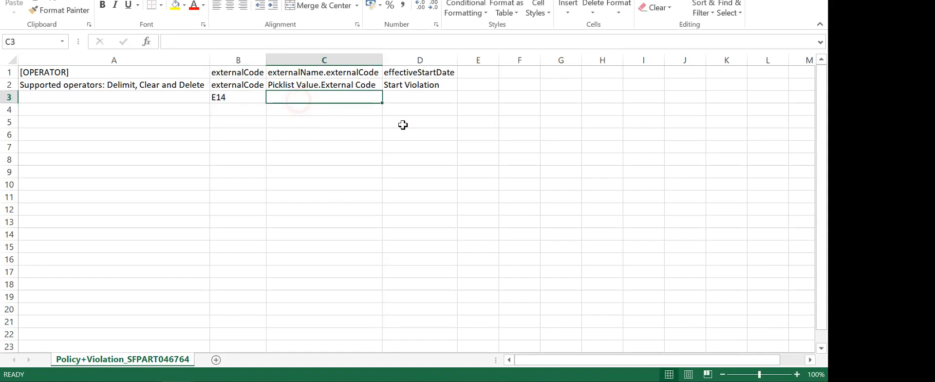
Edit the employee's Policy Violation section and view the Violation Code options
key(alt+Tab)
scroll(453, 253, down, 2)
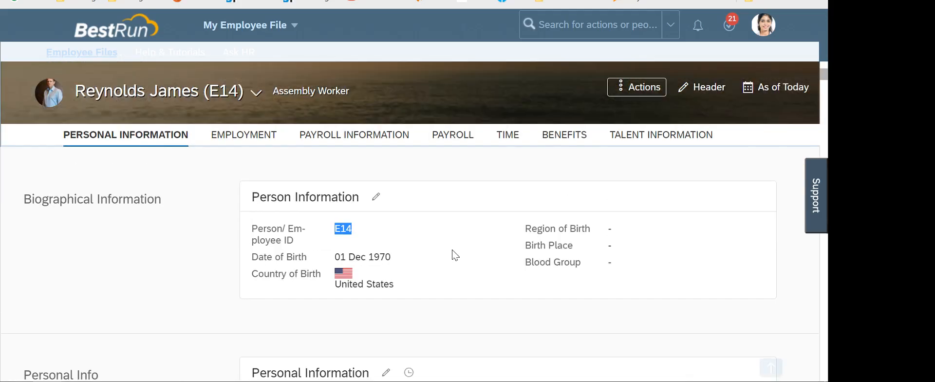
scroll(455, 254, down, 12)
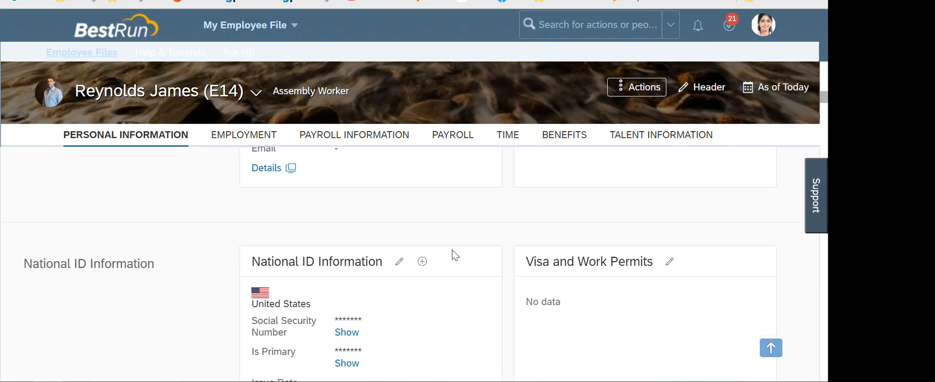
scroll(455, 255, down, 5)
click(642, 222)
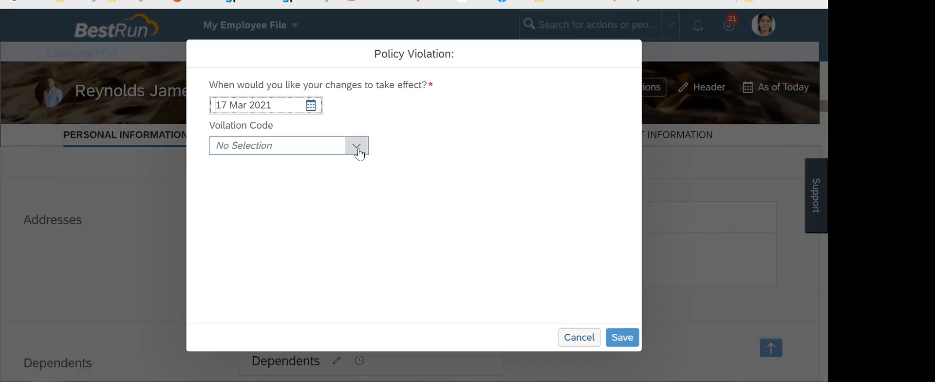
click(358, 152)
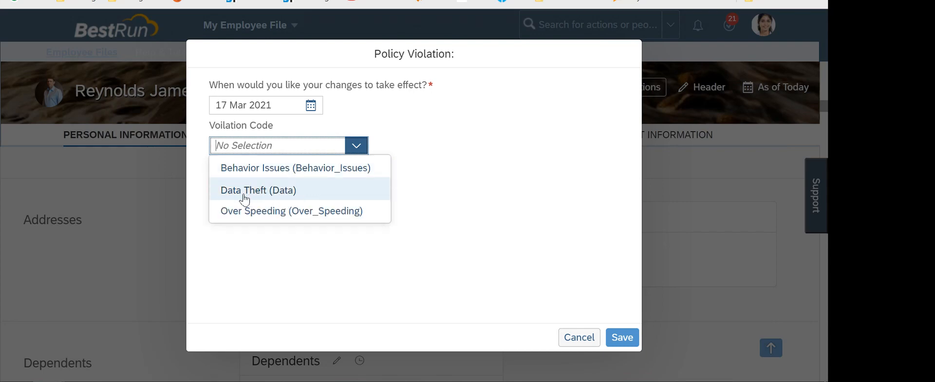
Enter violation code DATA in C3 and start date 01/03/2021 in D3
key(alt+Tab)
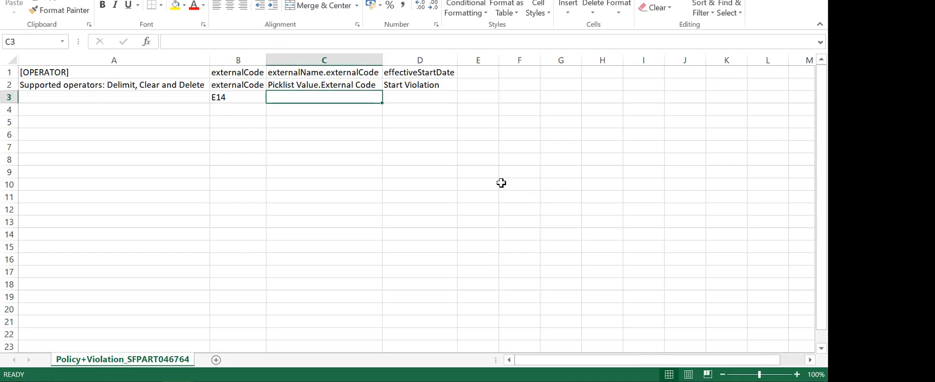
text(DATA)
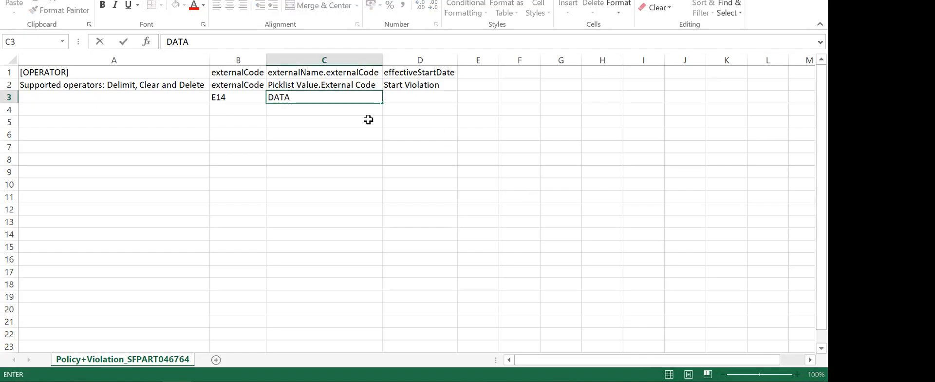
click(385, 173)
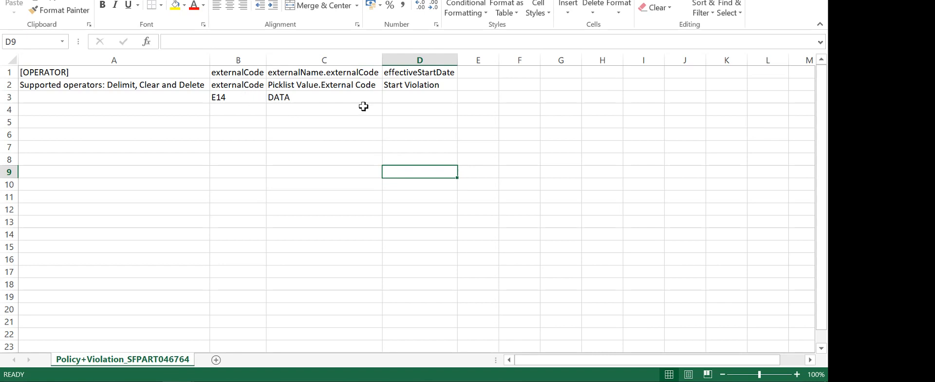
click(415, 96)
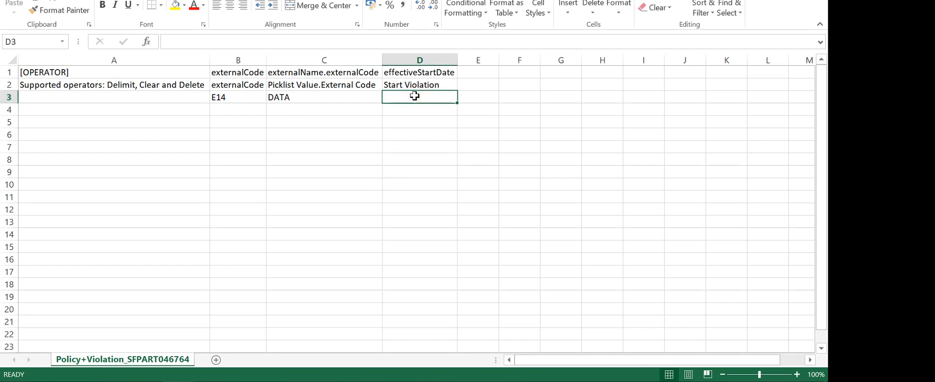
text(01/0)
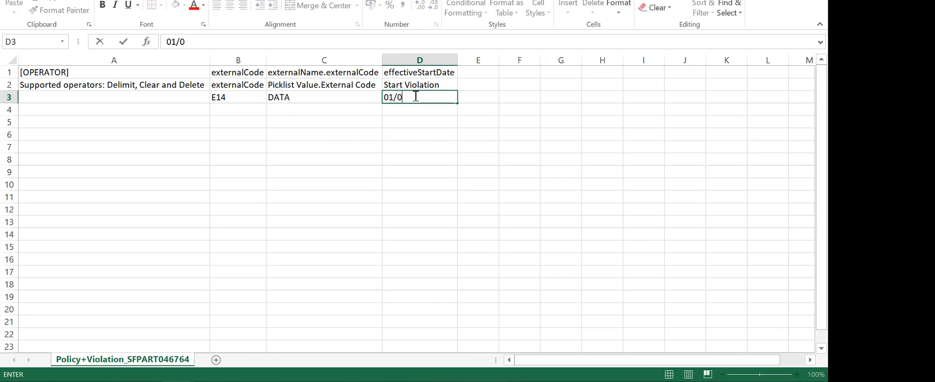
text(3/2021)
click(438, 182)
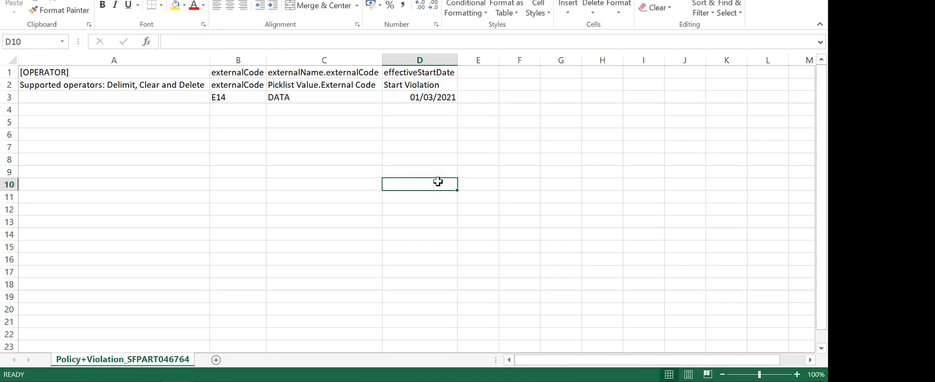
Save the workbook, keeping the CSV format
key(ctrl+s)
click(368, 206)
key(ctrl+s)
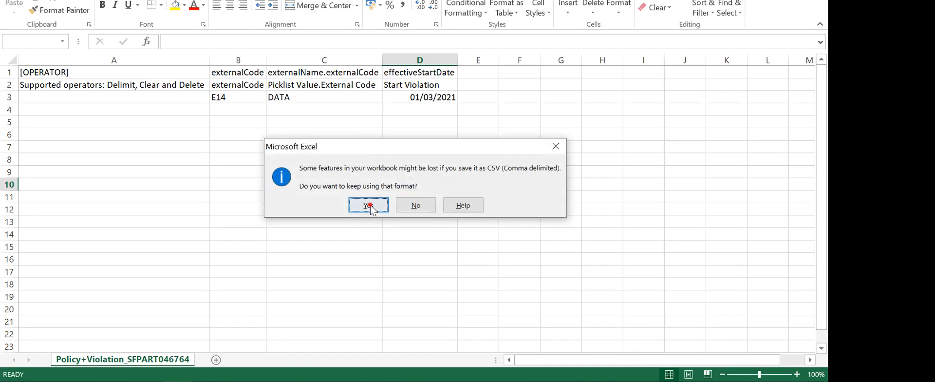
click(367, 205)
key(alt+Tab)
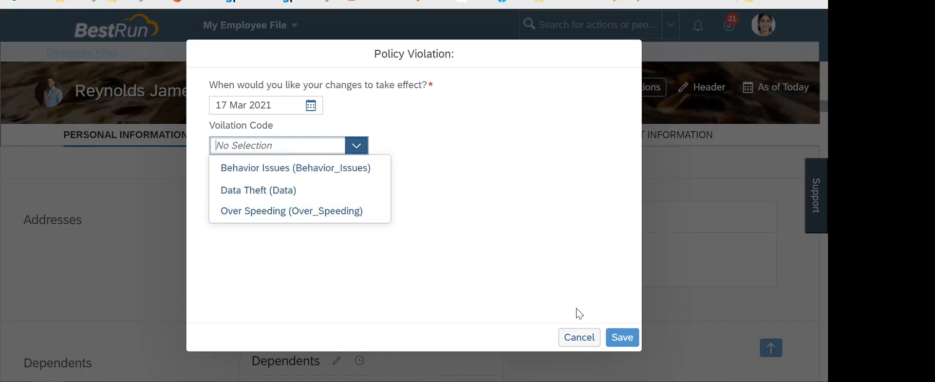
Set the Import and Export Data page to Import Data for the Policy Violation object
click(575, 335)
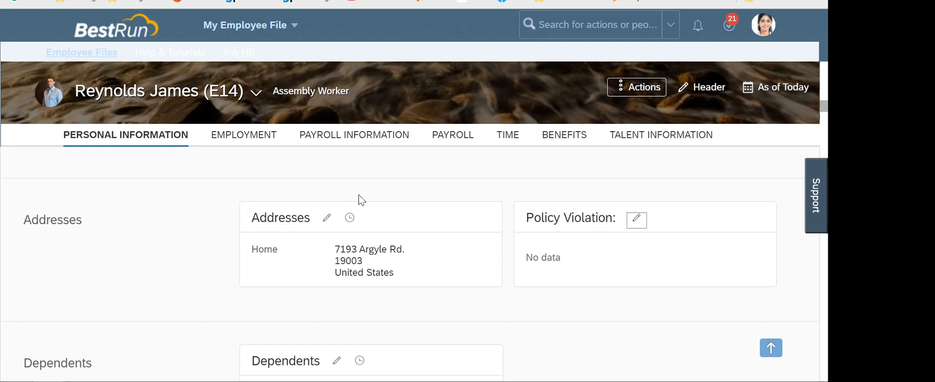
key(ctrl+Tab)
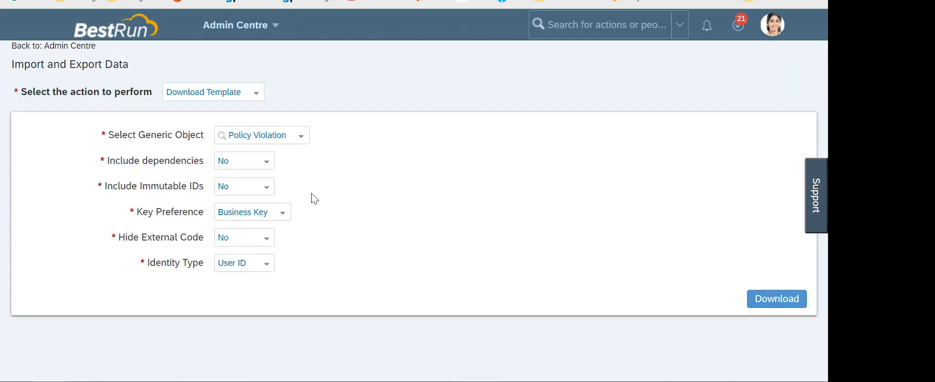
click(256, 93)
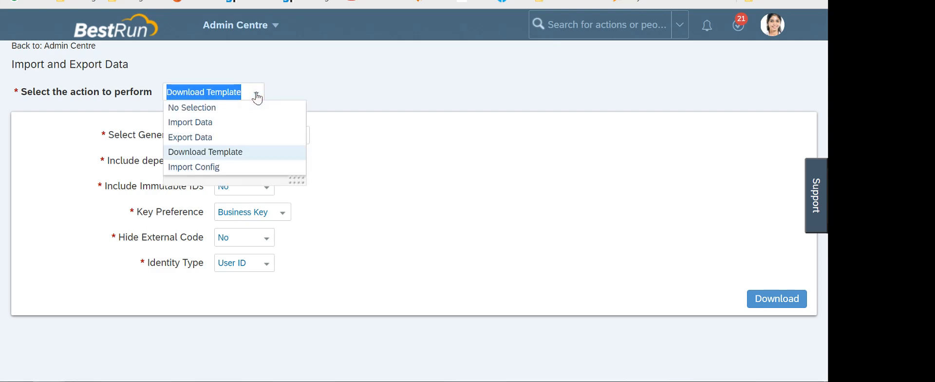
click(206, 124)
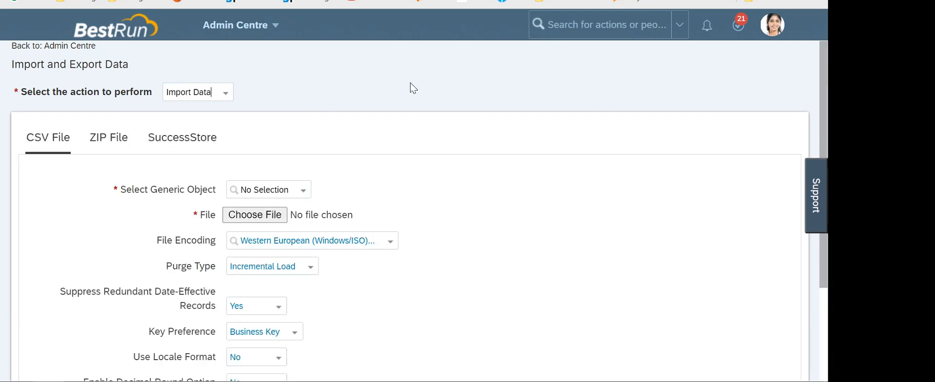
scroll(298, 145, down, 2)
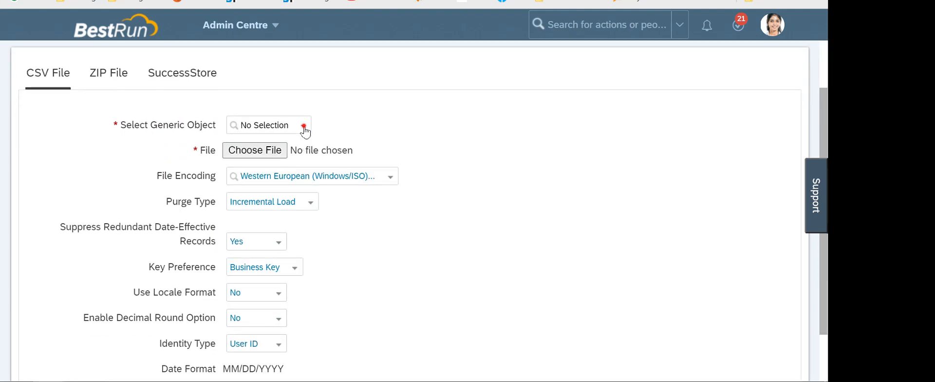
click(304, 127)
text(POLIC)
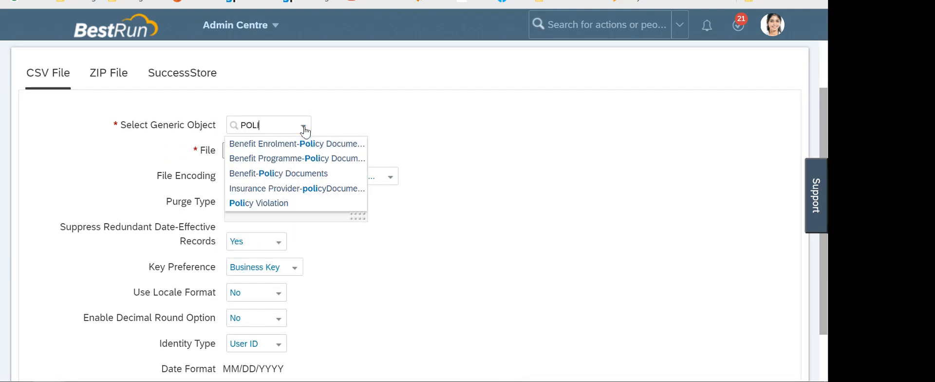
click(289, 201)
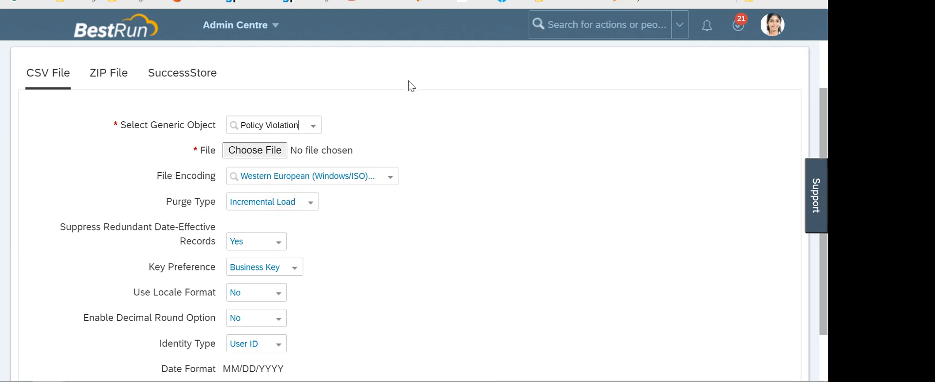
scroll(397, 136, up, 2)
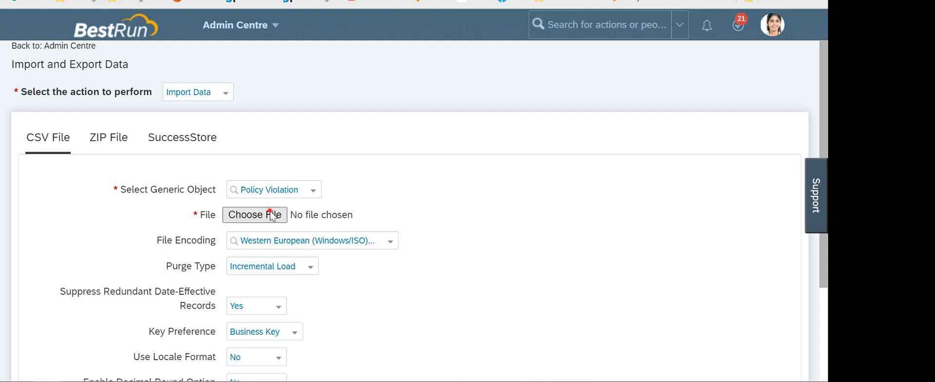
Attach Policy+Violation_SFPART046764 from the Desktop and start the import
click(255, 215)
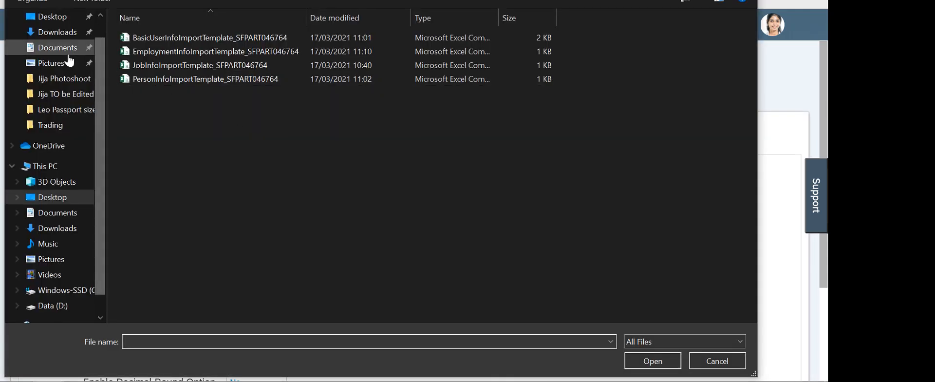
click(51, 197)
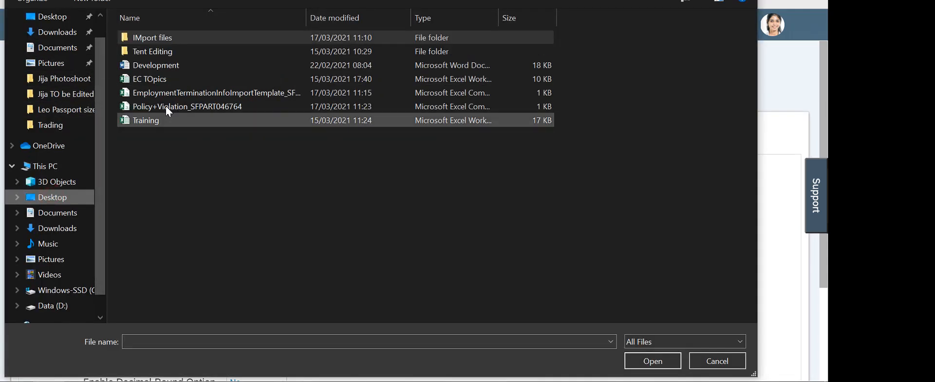
double_click(148, 106)
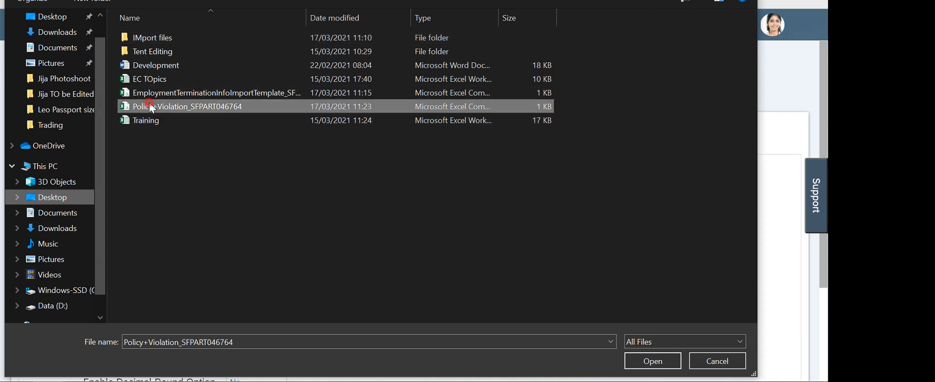
scroll(533, 253, down, 3)
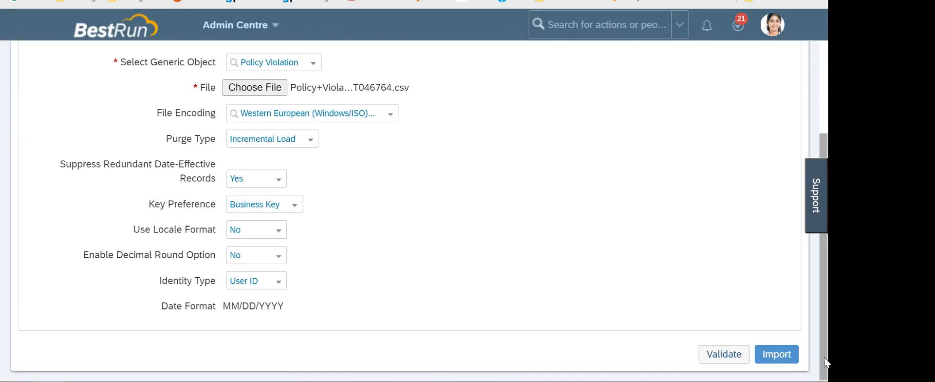
click(784, 355)
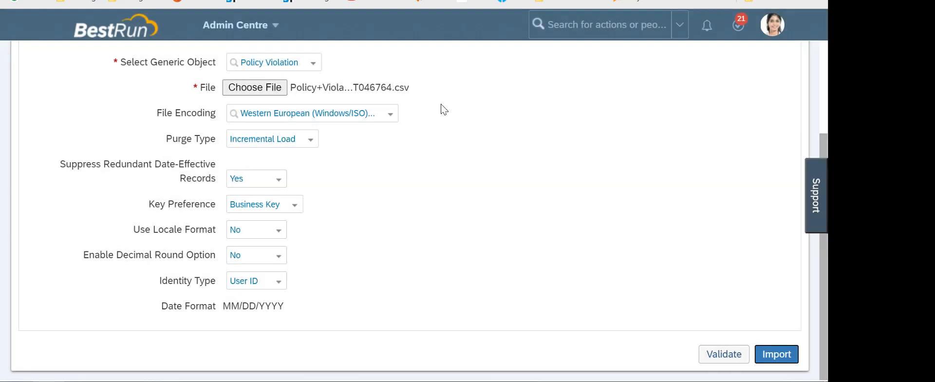
scroll(452, 97, up, 3)
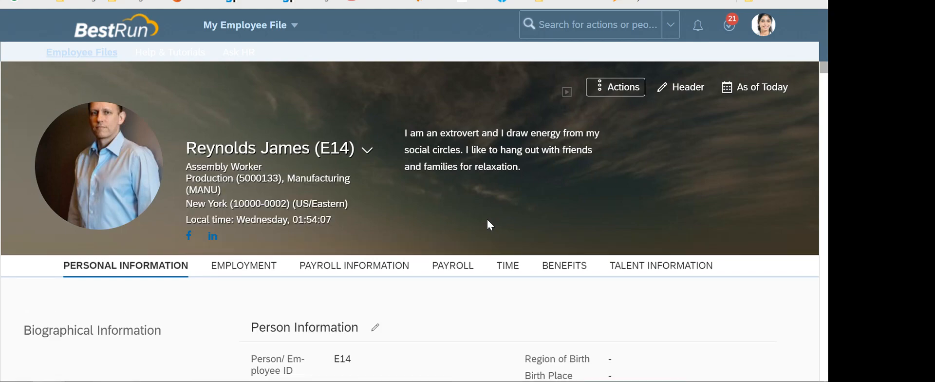
Scroll the employee file past Personal Information to the Addresses and Policy Violation cards, still showing No data
scroll(488, 224, down, 5)
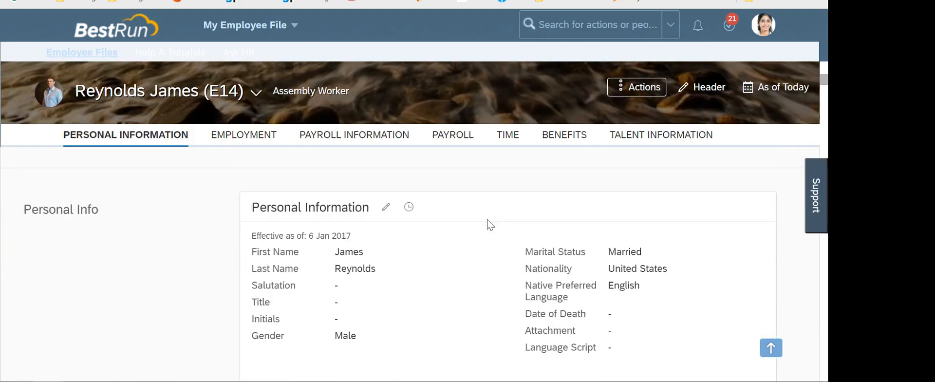
scroll(489, 224, down, 10)
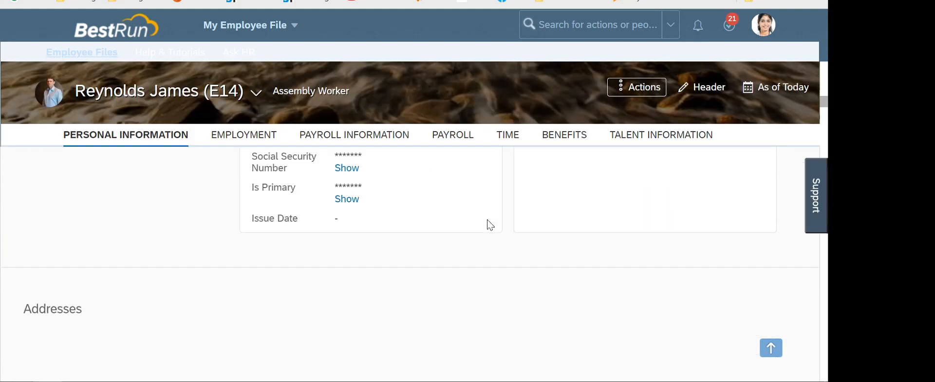
scroll(488, 220, down, 4)
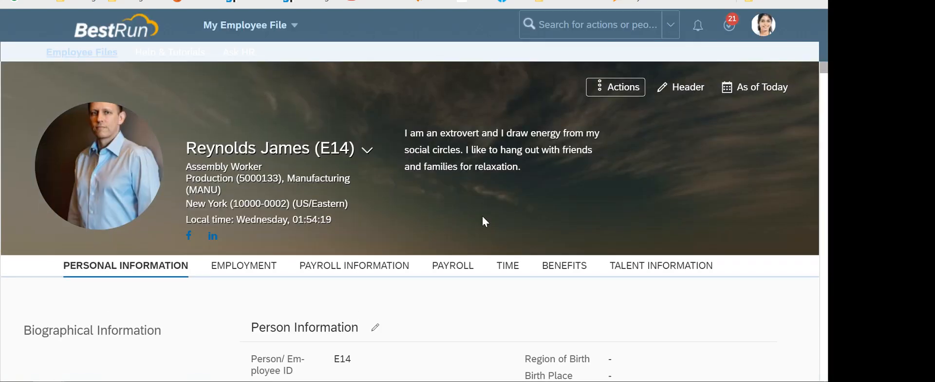
scroll(484, 218, down, 6)
scroll(491, 216, down, 10)
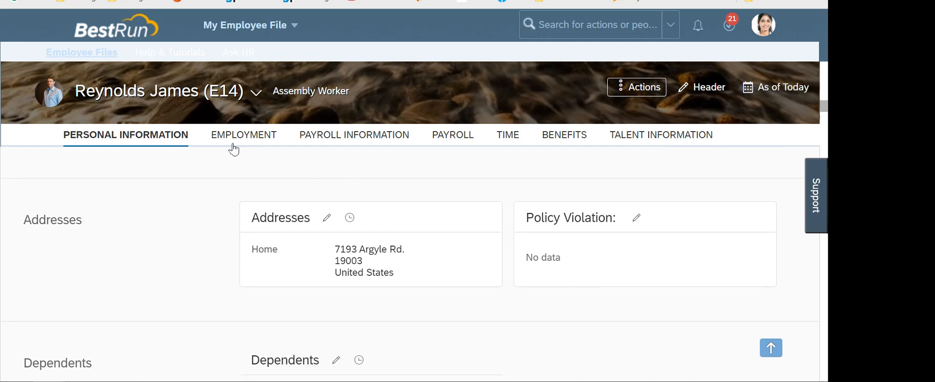
Duplicate the Import and Export Data tab and open Monitor Job via the 'MON' action search
click(393, 0)
right_click(393, 0)
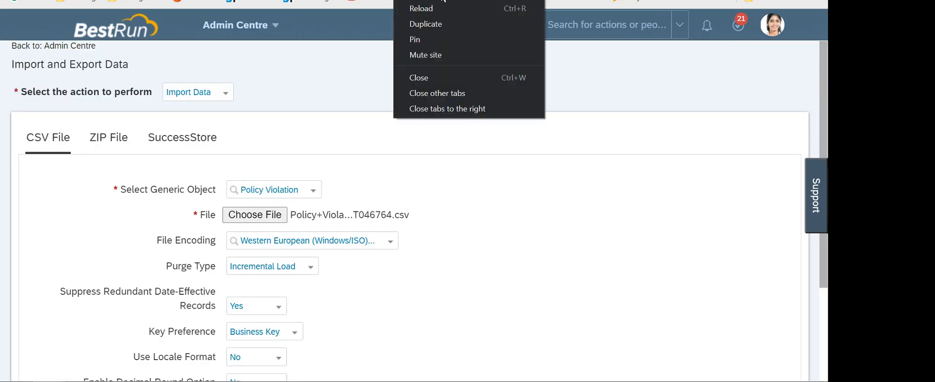
click(430, 23)
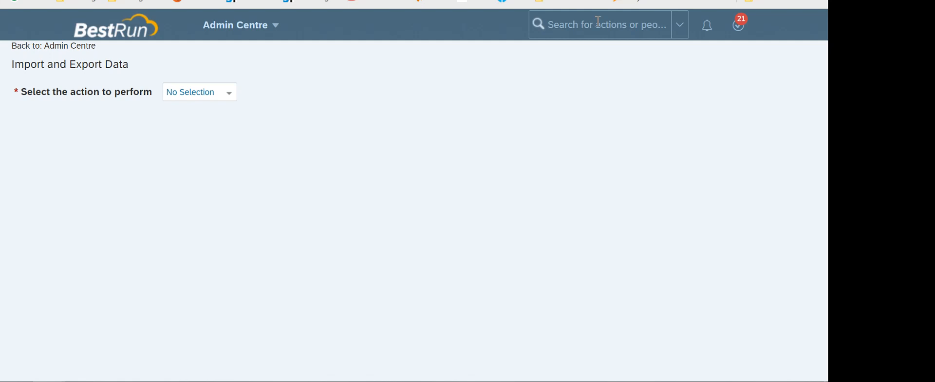
click(598, 21)
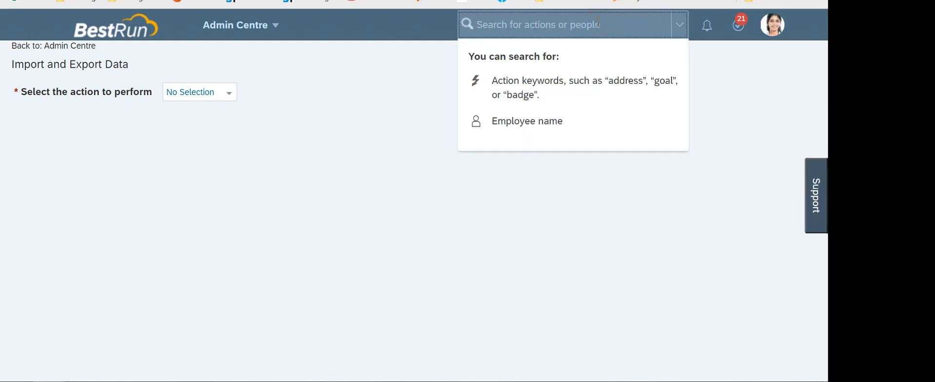
text(MONITOR JOB)
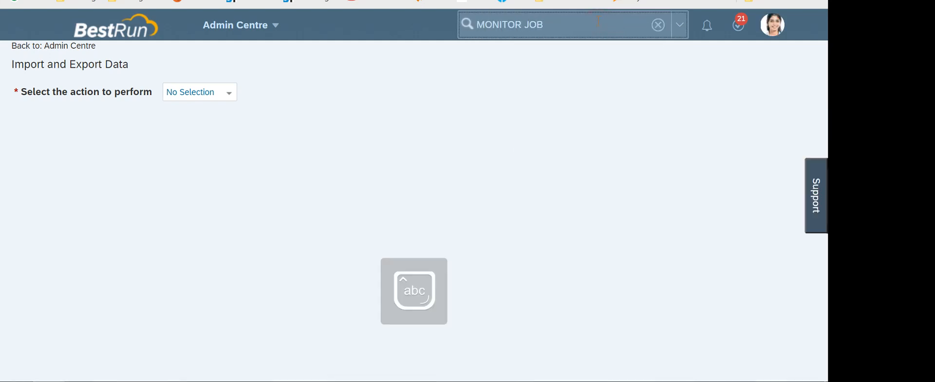
click(513, 51)
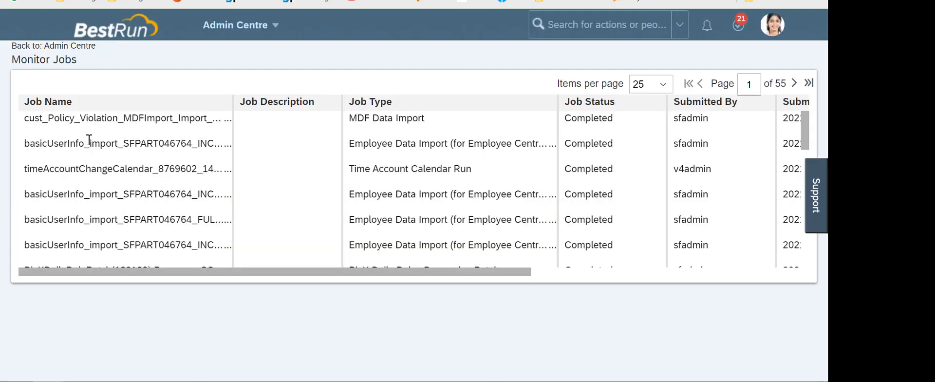
Check the Policy Violation job details (1 processed, 0 passed, 1 failed) and download its status report
click(62, 144)
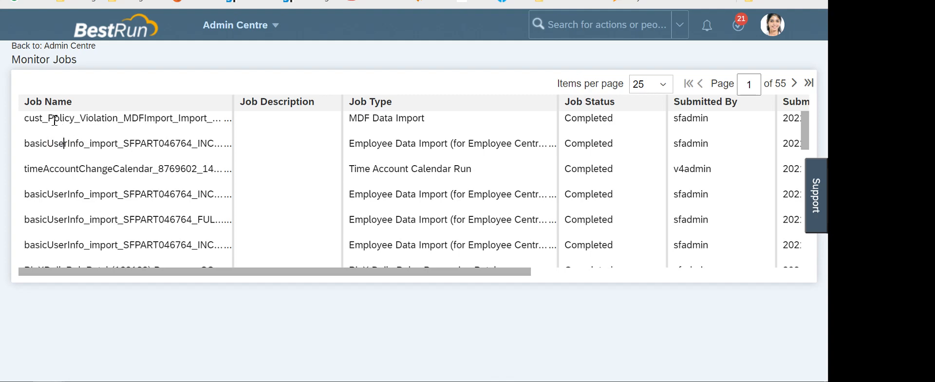
drag(55, 120, 155, 119)
click(287, 164)
scroll(695, 190, right, 3)
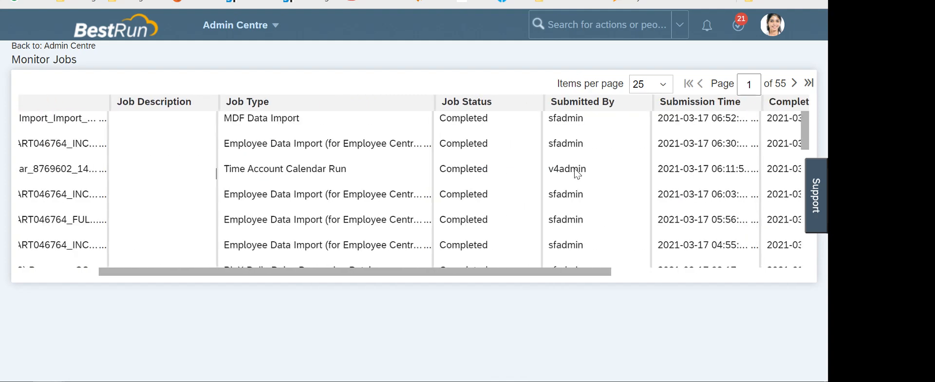
scroll(663, 168, right, 6)
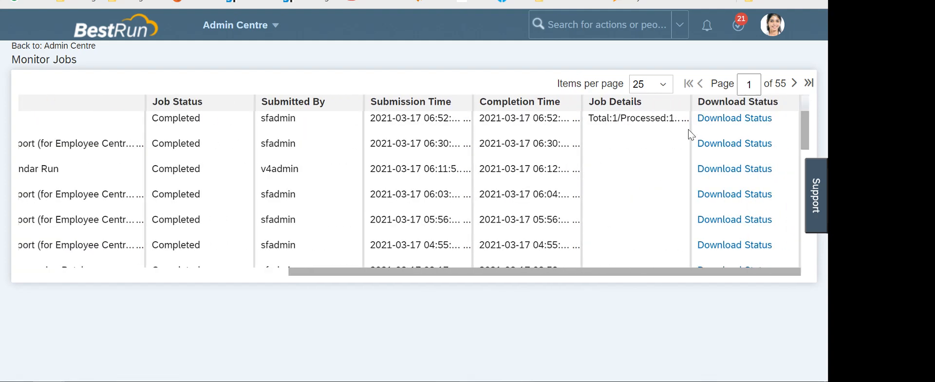
drag(688, 102, 727, 116)
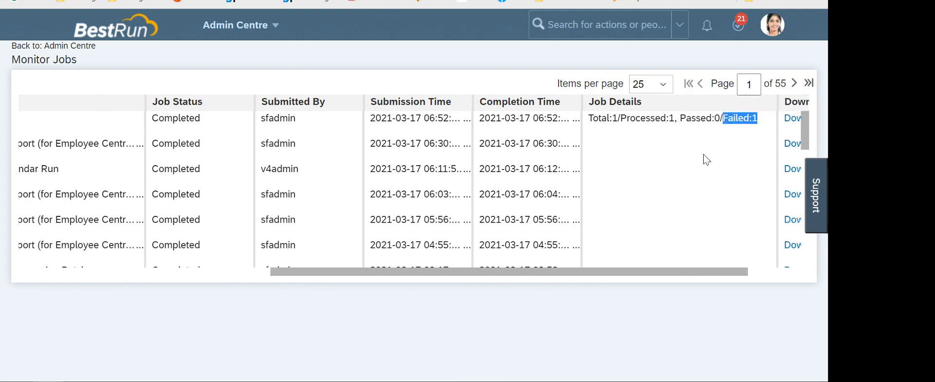
click(623, 132)
drag(612, 120, 668, 119)
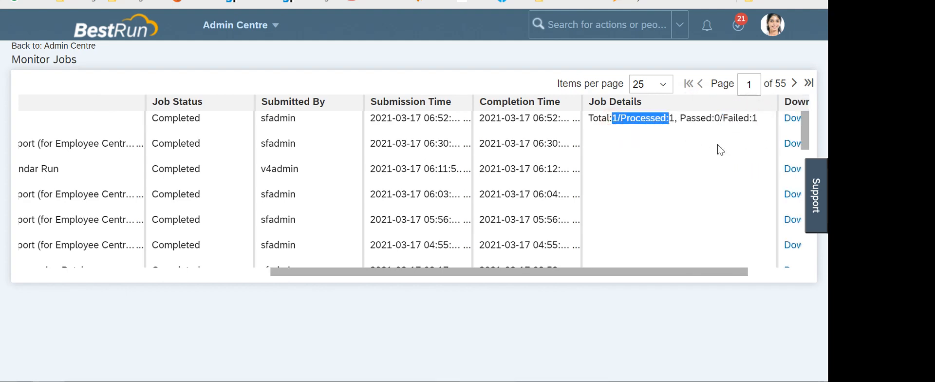
click(721, 146)
double_click(716, 119)
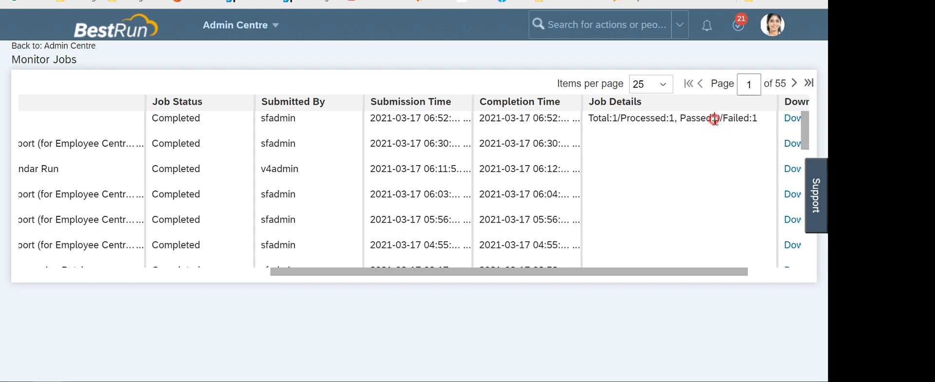
scroll(708, 174, right, 4)
click(743, 119)
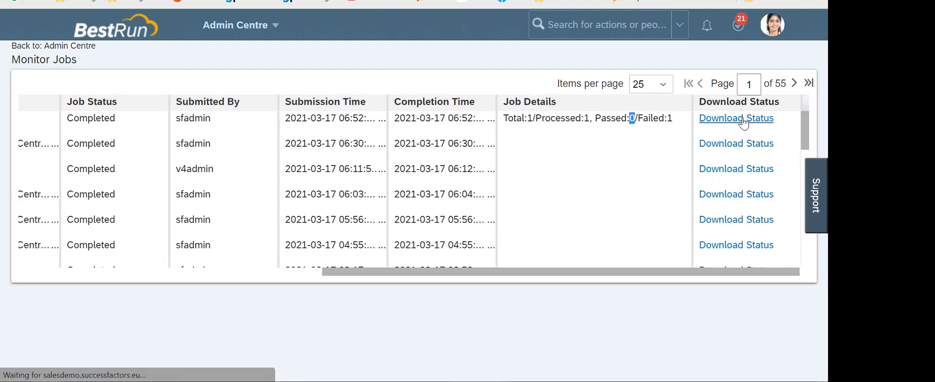
Open the jobResponse CSV, read the E3 error about picklist value DATA, and switch to the Policy+Violation workbook
click(92, 355)
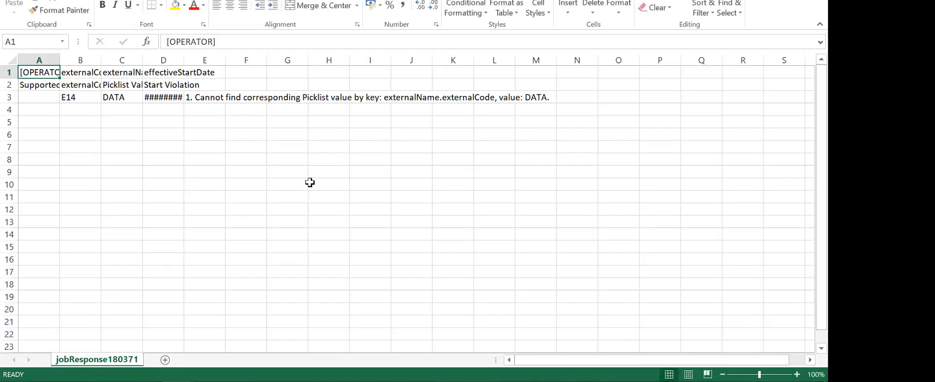
click(208, 98)
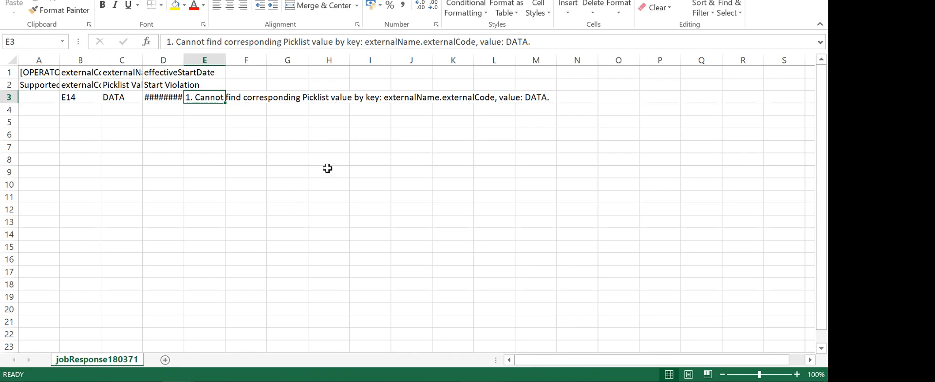
key(alt+Tab)
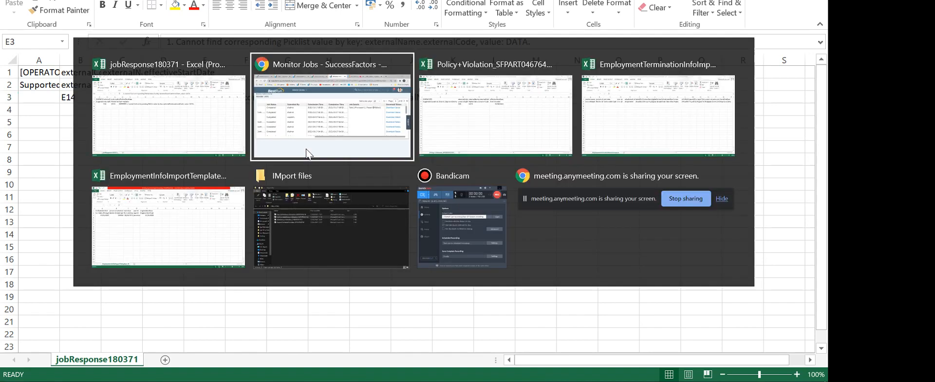
key(alt+Tab)
Change cell C3 from DATA to 'Data', save the file as CSV, and return to SuccessFactors
click(299, 96)
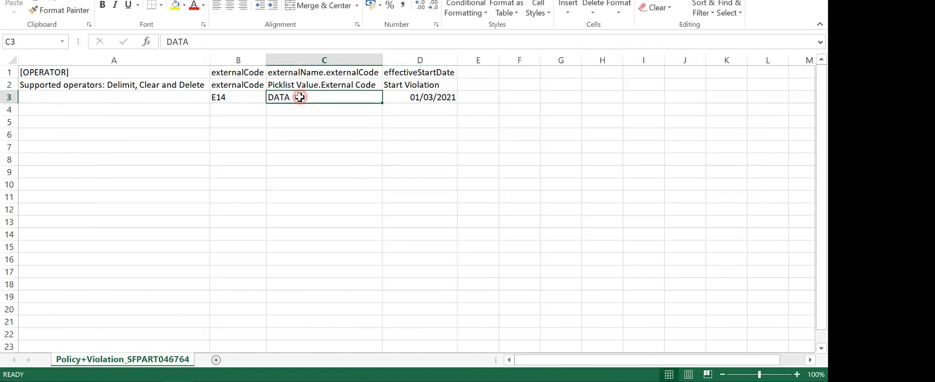
text(data)
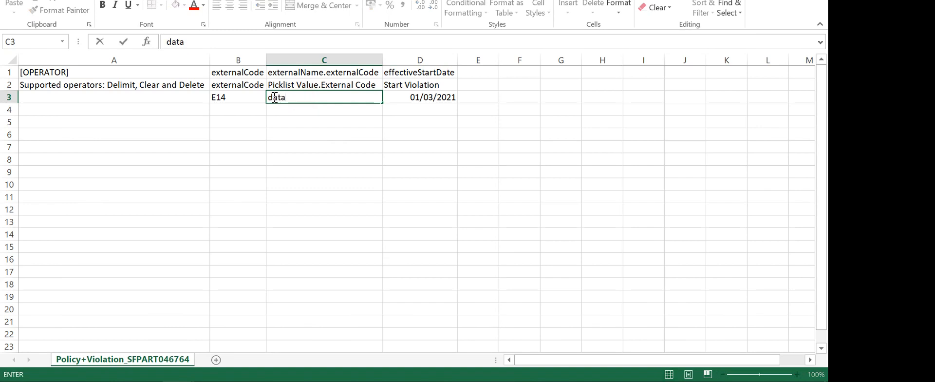
click(275, 97)
key(BackSpace)
text(D)
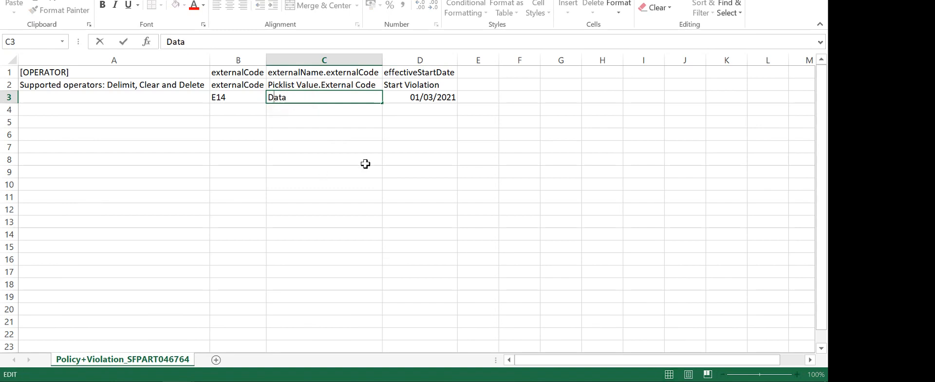
key(ctrl+s)
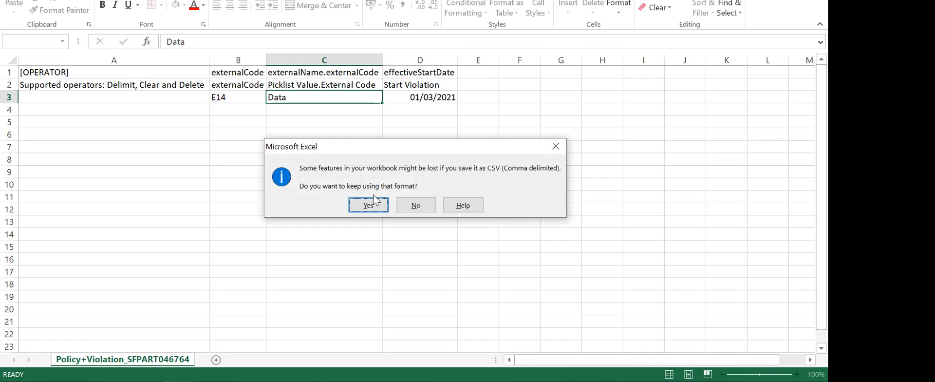
click(370, 202)
key(alt+Tab)
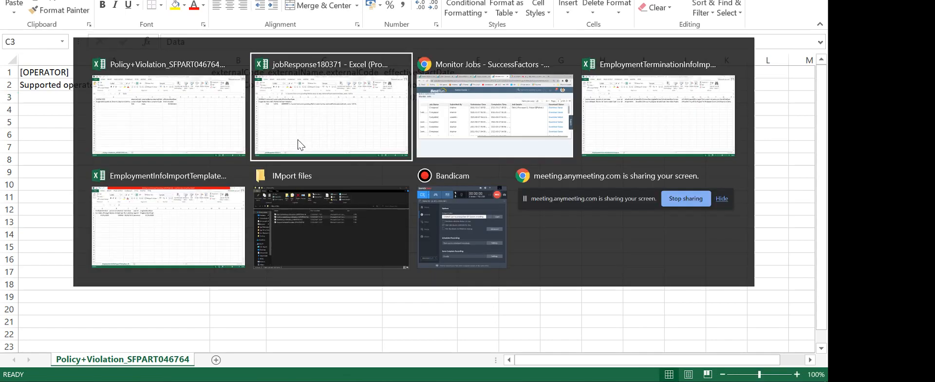
key(alt+Tab)
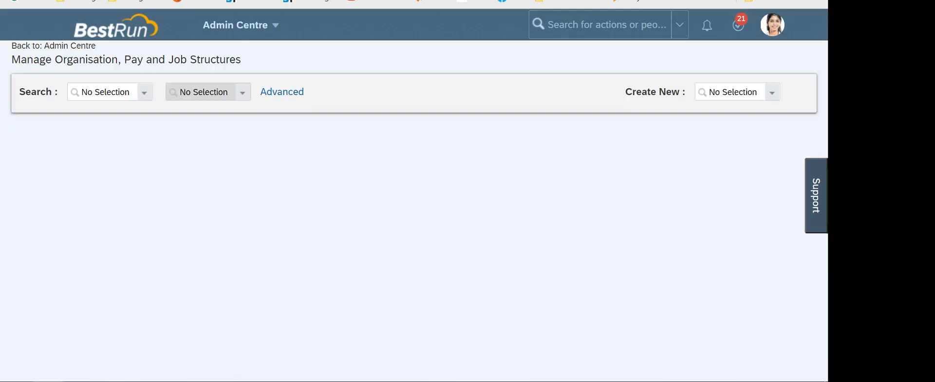
Open the employee's Policy Violation edit dialog and view the Violation Code list without choosing one
key(alt+Tab)
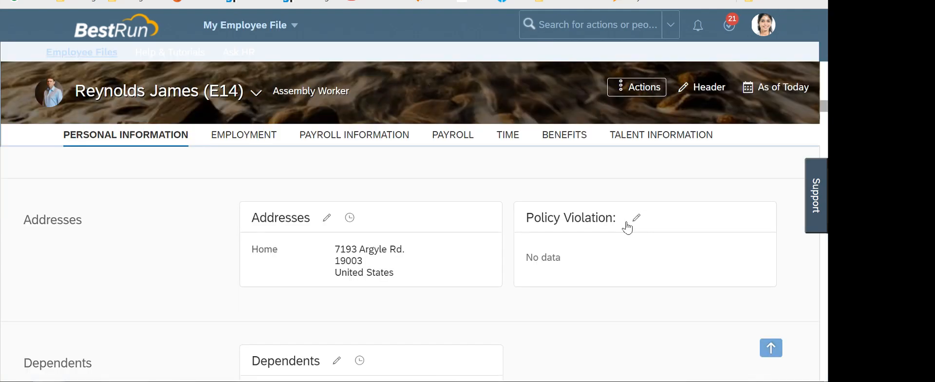
click(635, 217)
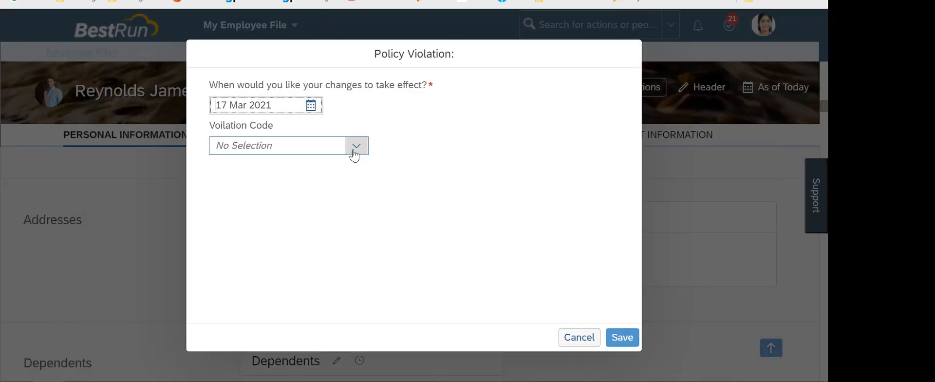
click(353, 152)
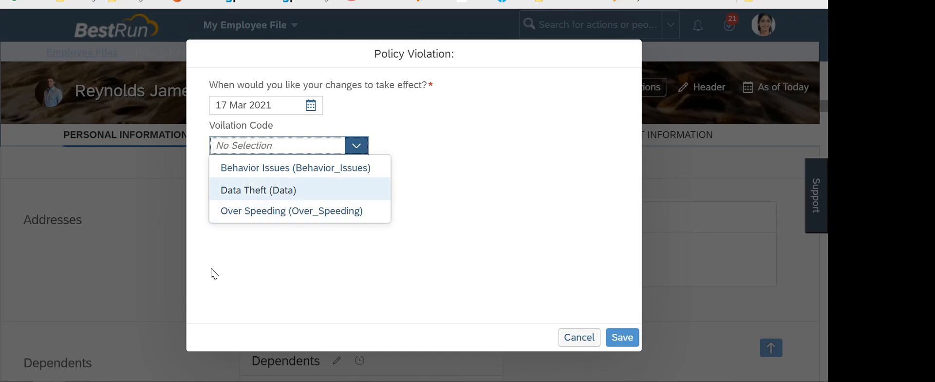
click(128, 236)
Confirm keeping the Policy+Violation file in CSV format in Excel, then return to SuccessFactors
key(alt+Tab)
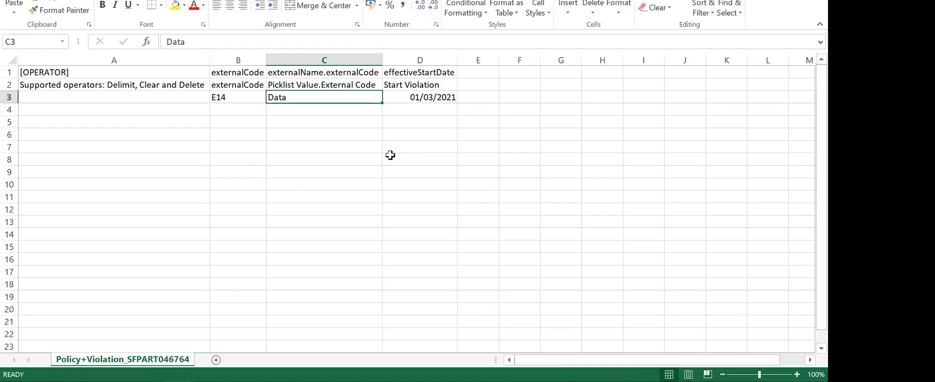
click(360, 205)
key(alt+Tab)
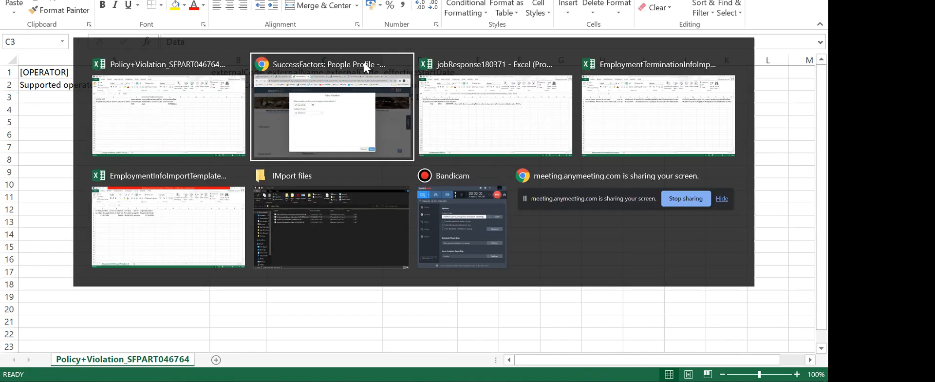
click(364, 62)
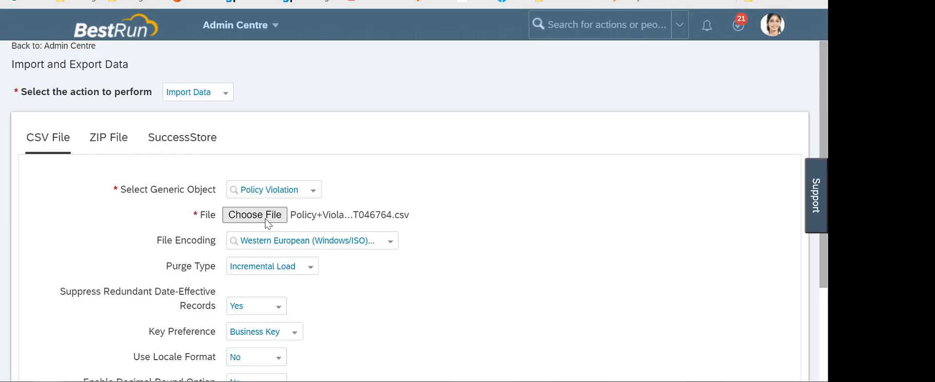
Attempt importing Policy+Violation_SFPART046764 and dismiss the resulting upload error
click(266, 217)
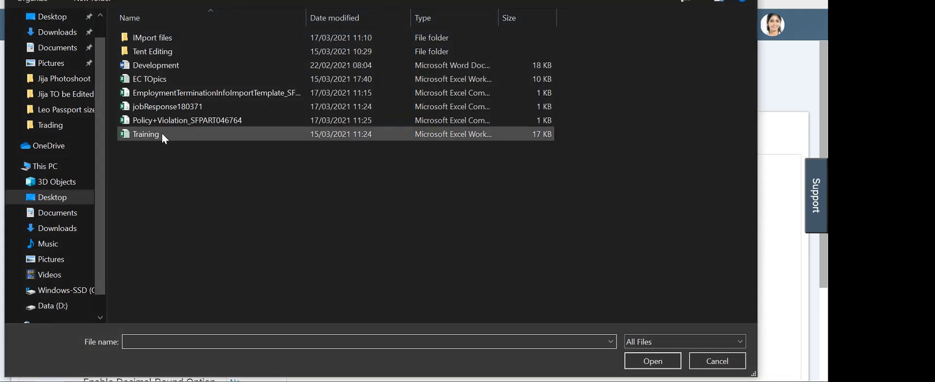
double_click(164, 122)
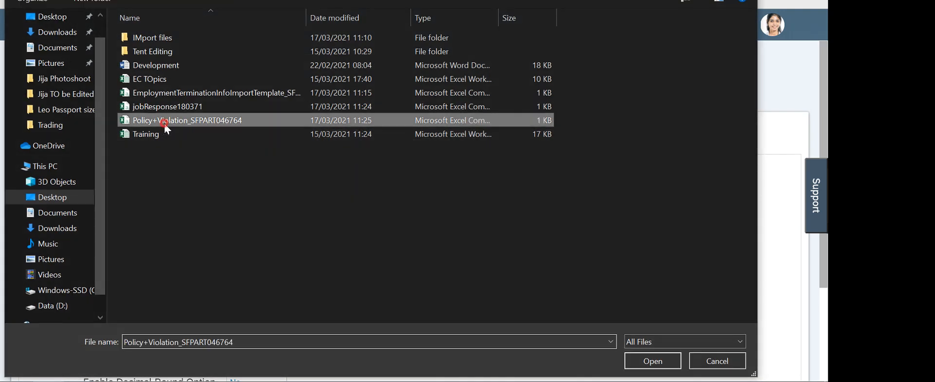
scroll(623, 257, down, 3)
click(780, 354)
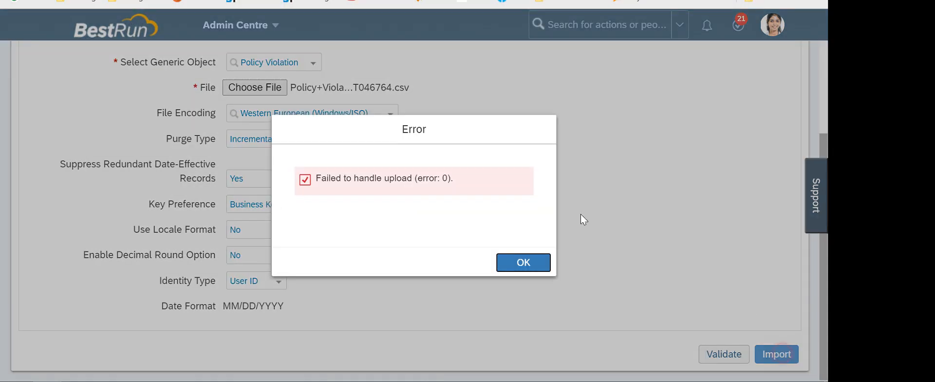
click(497, 258)
Reset the action to Import Data, reattach Policy+Violation_SFPART046764, and import it again
scroll(486, 221, up, 3)
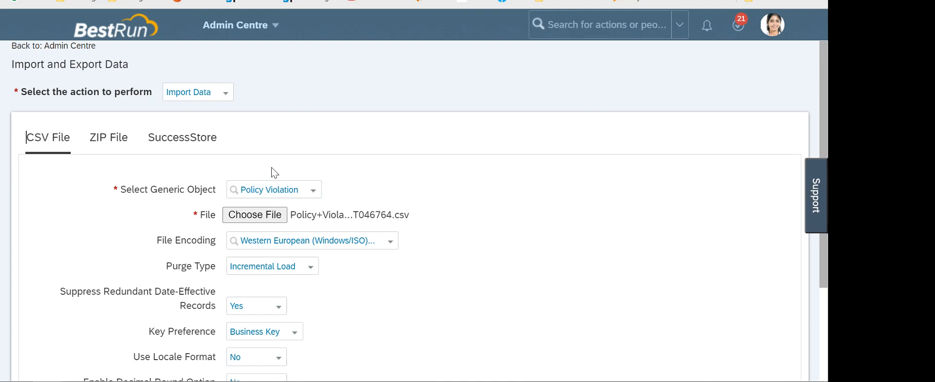
click(229, 95)
click(211, 137)
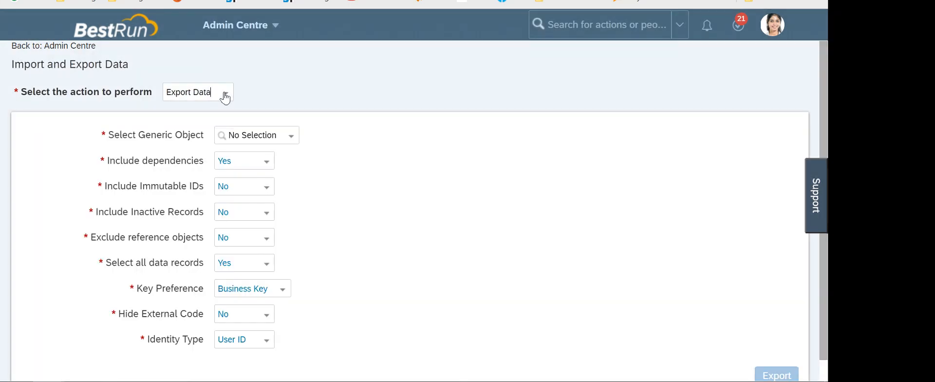
click(225, 95)
click(209, 122)
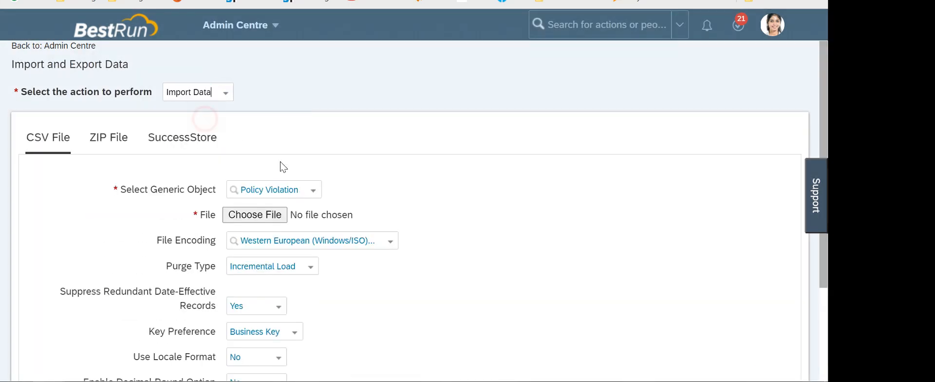
click(263, 215)
double_click(158, 122)
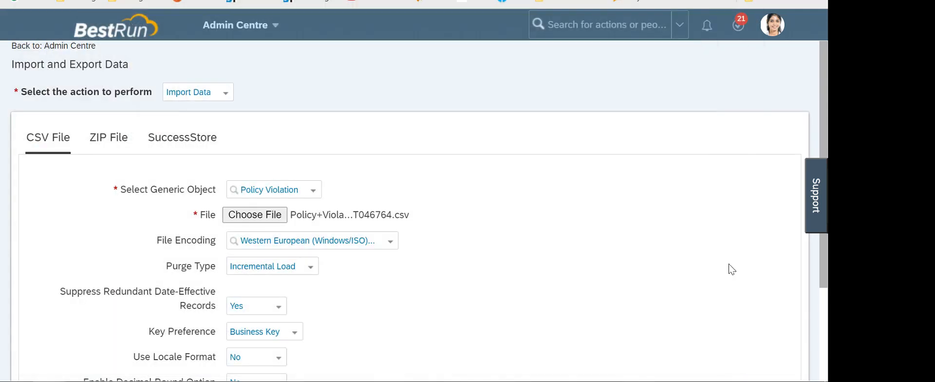
scroll(692, 272, down, 3)
click(786, 355)
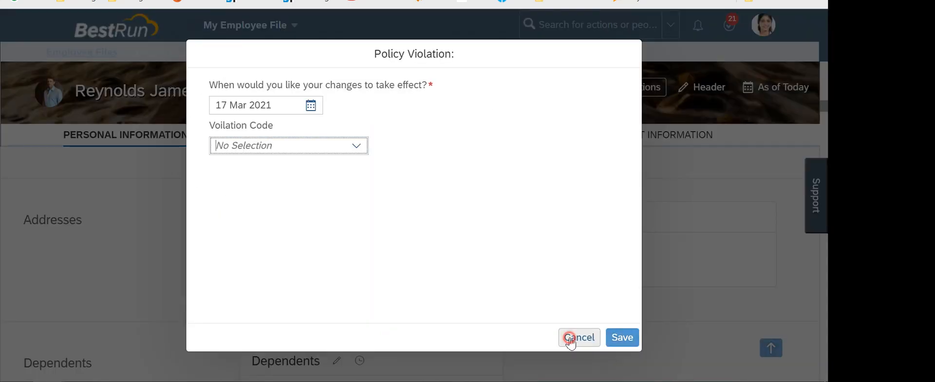
Cancel the Policy Violation dialog and confirm the card shows Data Theft (Data) effective 03 Jan 2021
click(567, 336)
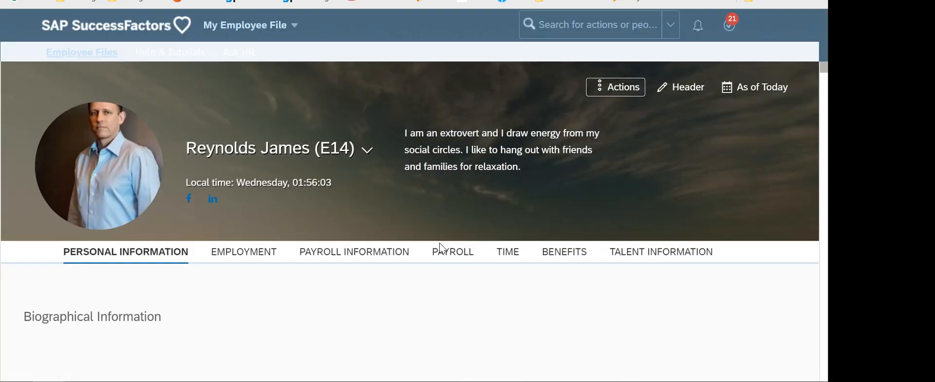
scroll(428, 244, down, 10)
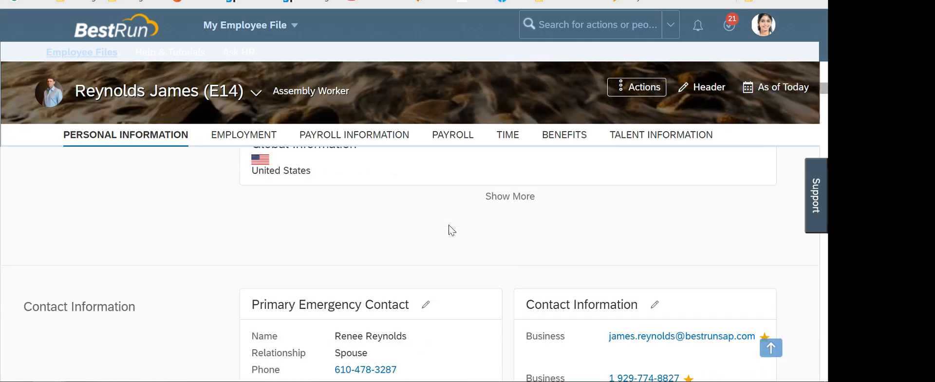
scroll(451, 230, down, 10)
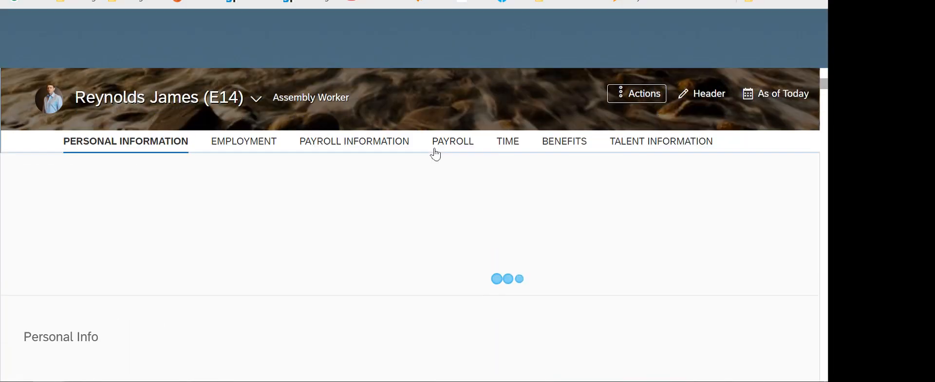
scroll(445, 213, down, 5)
scroll(446, 212, down, 15)
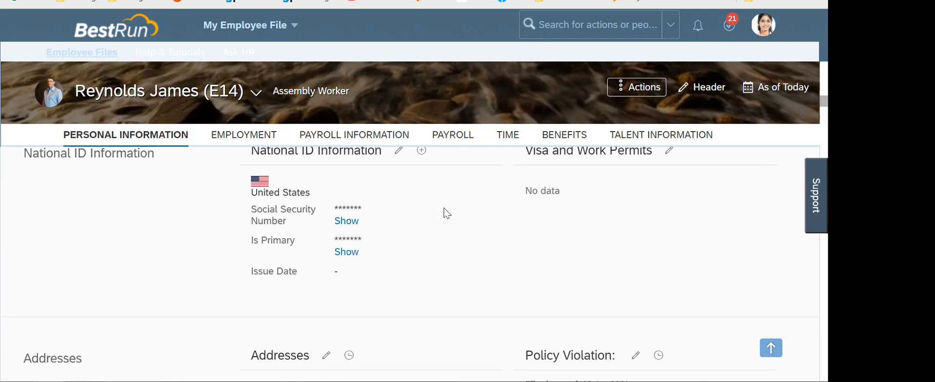
scroll(445, 212, down, 3)
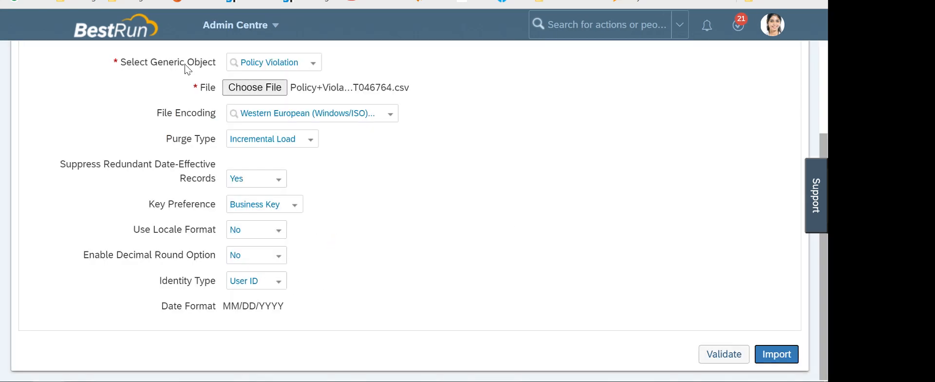
scroll(208, 141, up, 3)
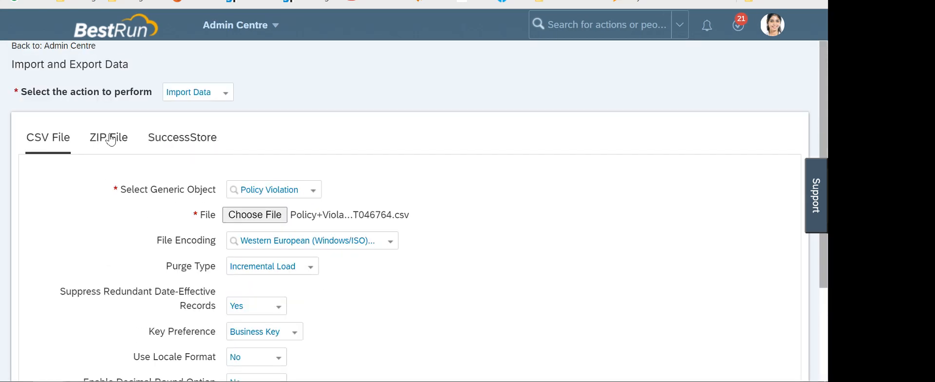
Cycle through the Import Employee Data, Import and Export Data and AnyMeeting tabs to reach Manage Organisation, Pay and Job Structures
click(335, 87)
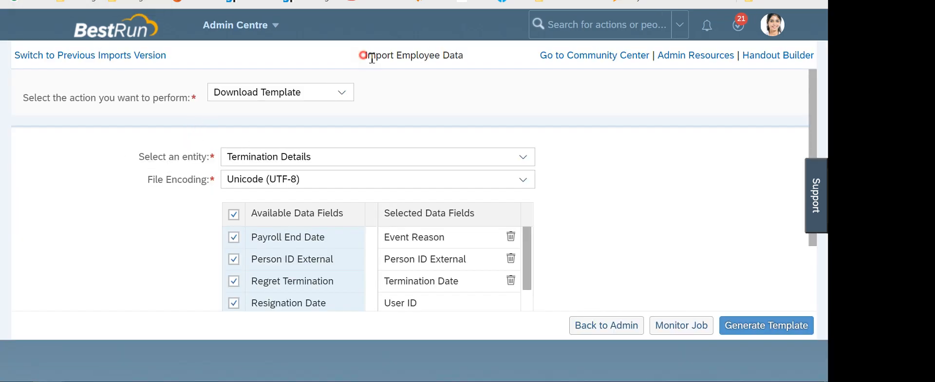
drag(365, 55, 463, 55)
click(479, 58)
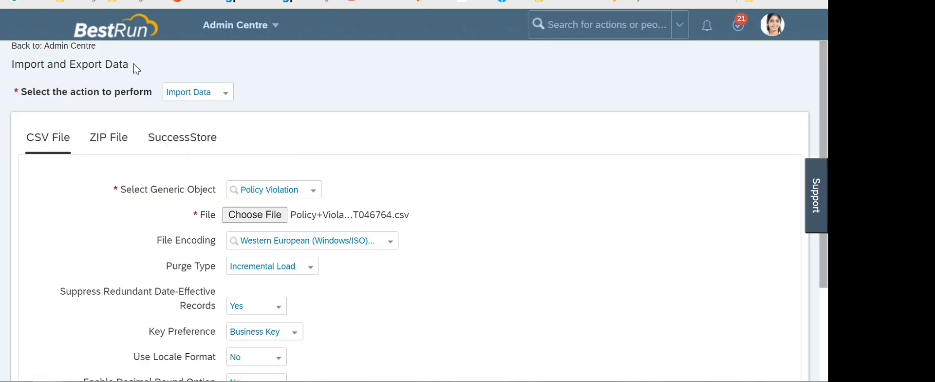
drag(135, 68, 13, 66)
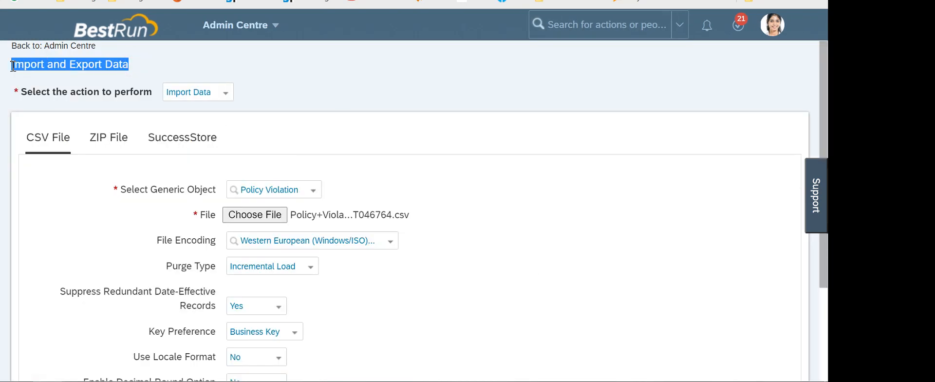
click(346, 82)
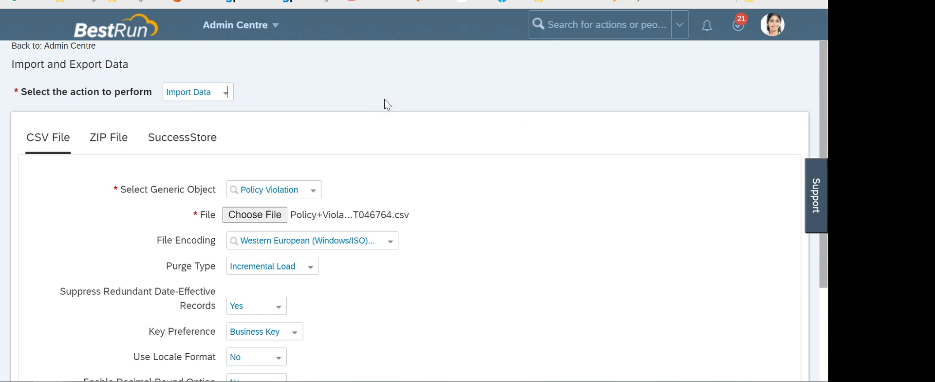
click(328, 92)
key(ctrl+Tab)
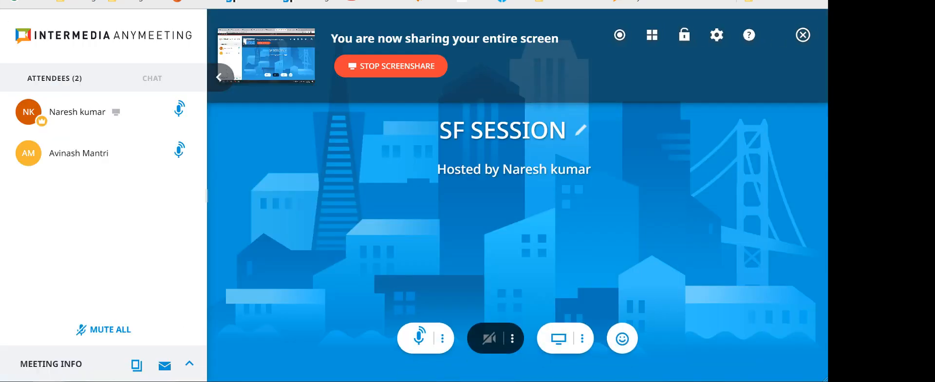
key(ctrl+Tab)
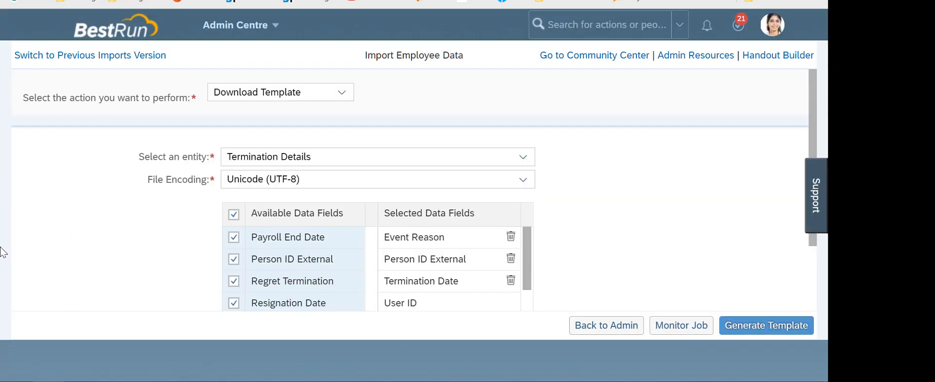
click(37, 204)
click(25, 207)
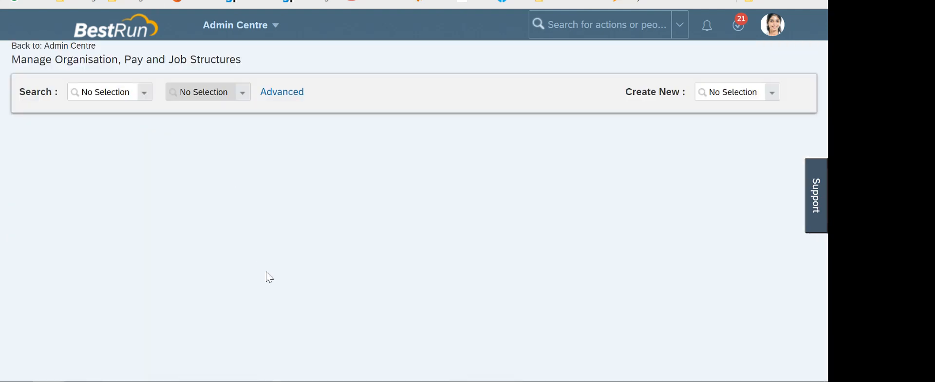
On the desktop, select the three Excel files and permanently delete them with Shift+Delete
key(super+d)
right_click(179, 117)
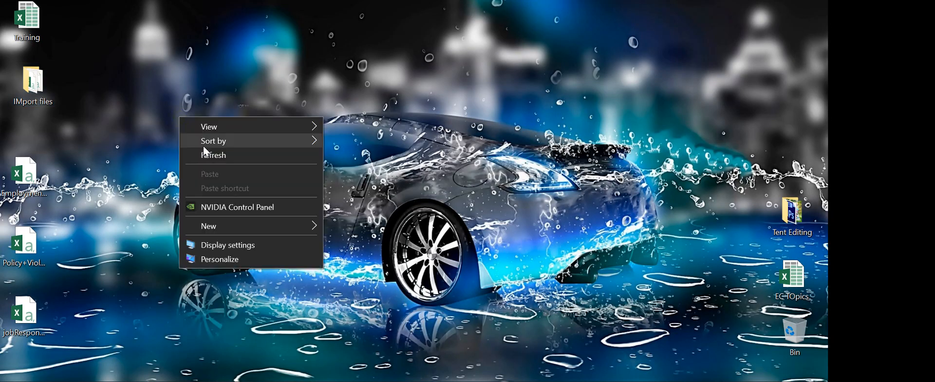
click(203, 151)
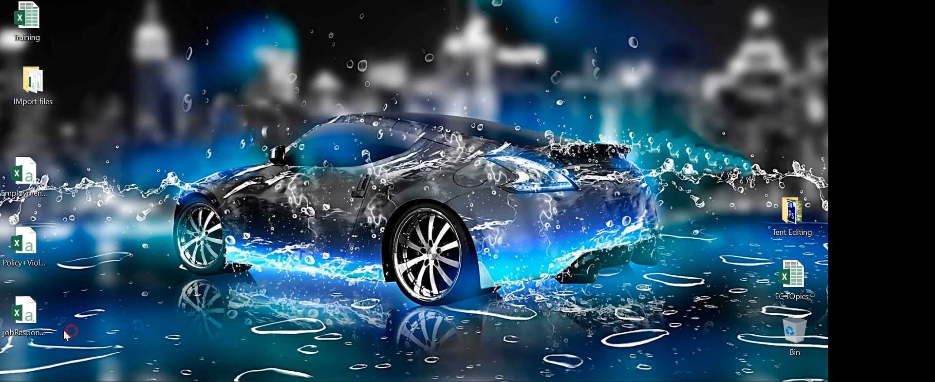
drag(73, 331, 12, 176)
key(shift+Delete)
key(Return)
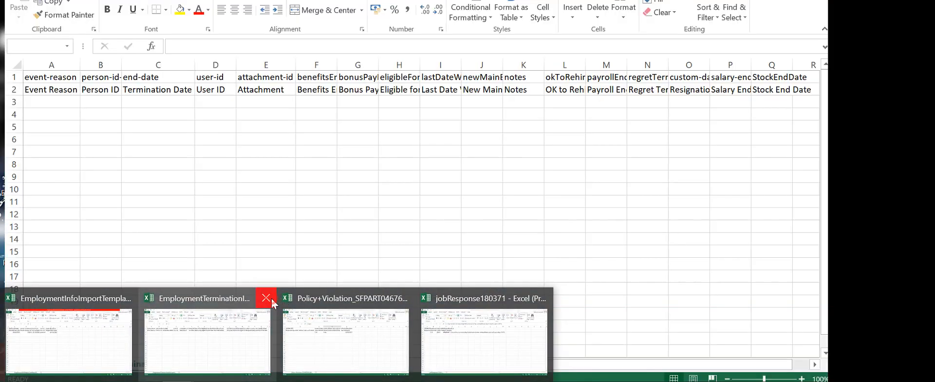
Close the Employment Termination workbook, retry the blocked deletion, and dismiss the file-in-use warning
click(271, 298)
key(alt+F4)
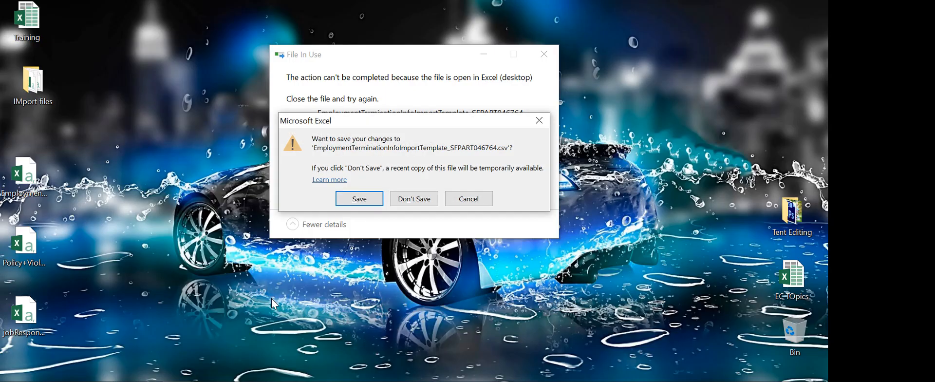
click(414, 198)
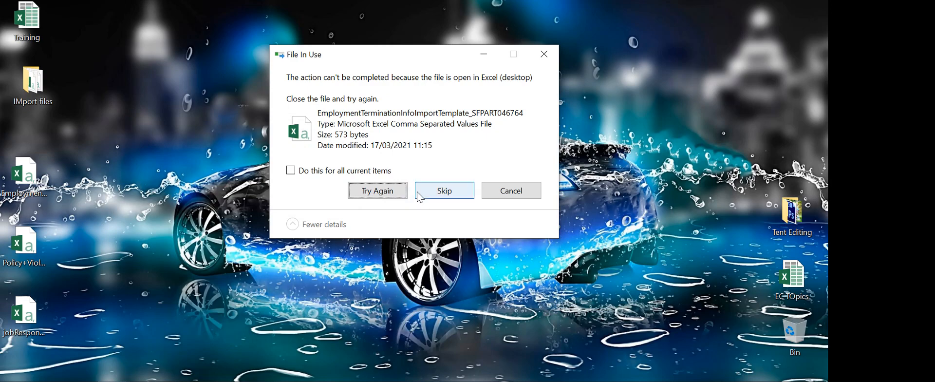
click(382, 192)
click(388, 195)
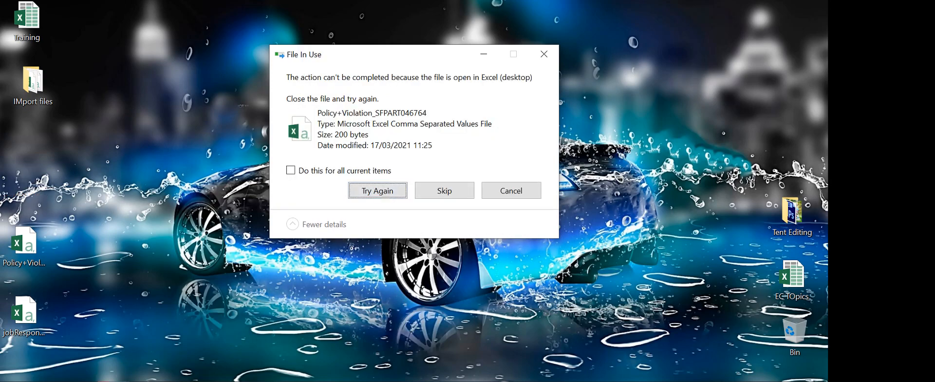
click(544, 54)
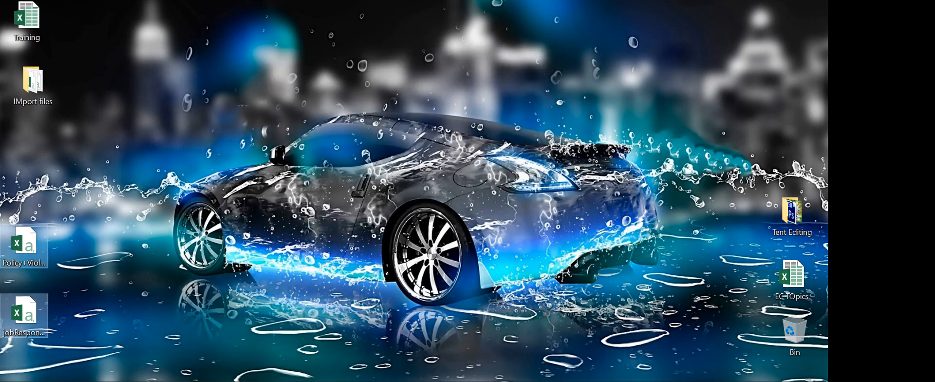
Close the Policy+Violation workbook without saving and close the jobResponse180371 workbook
mouse_move(198, 379)
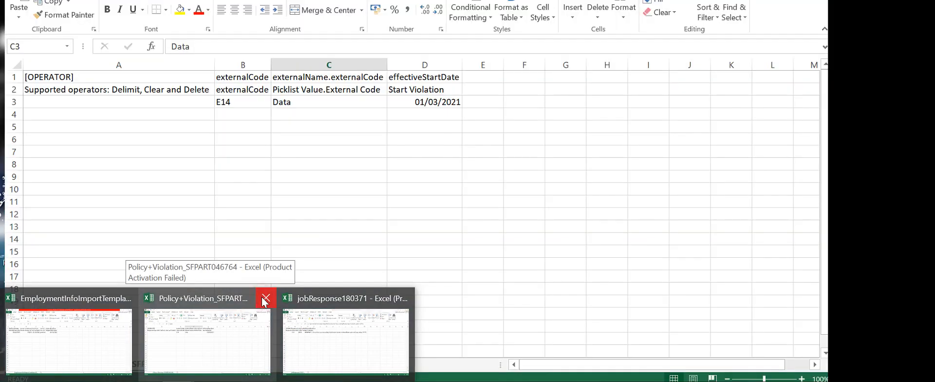
click(265, 302)
key(alt+F4)
click(414, 186)
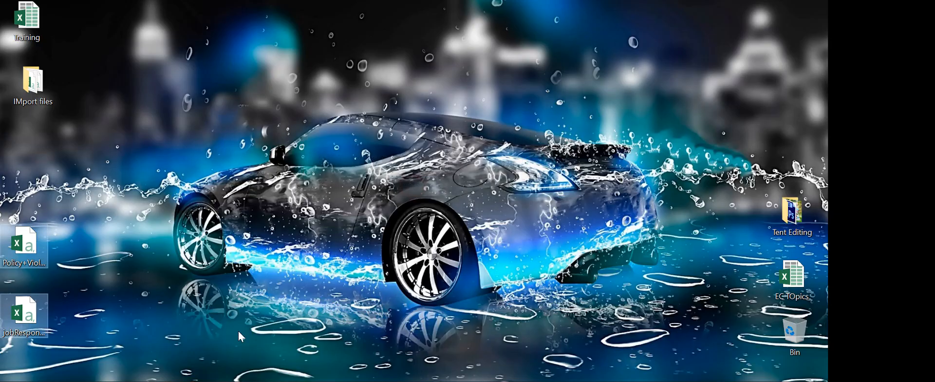
mouse_move(198, 380)
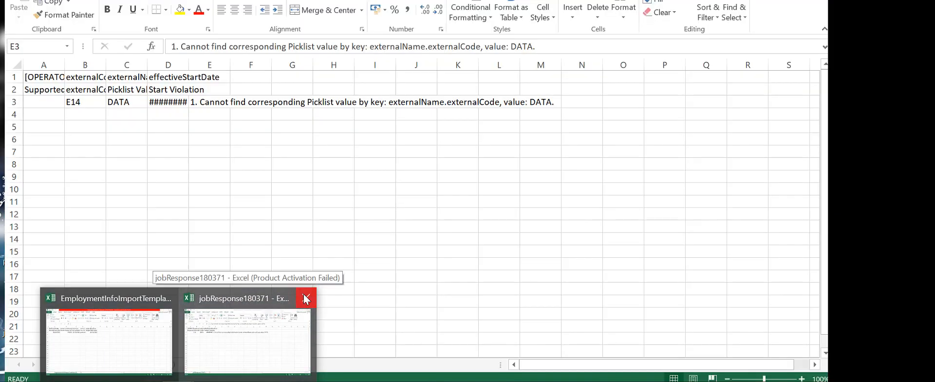
click(305, 294)
Close the employment info template workbook without saving, then delete the remaining desktop files
click(167, 380)
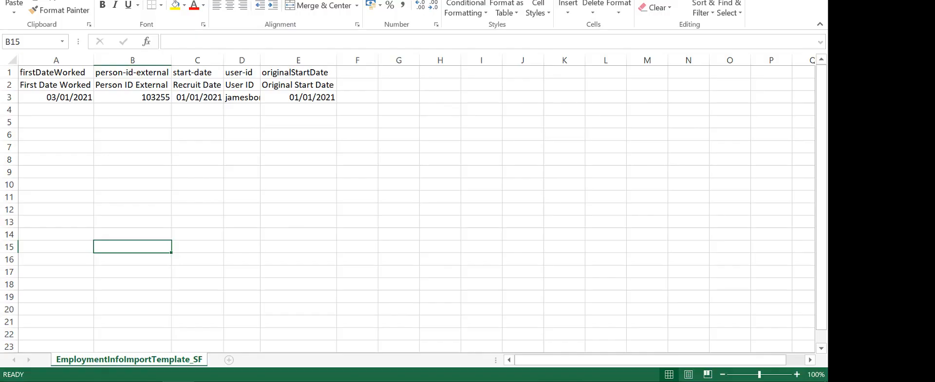
key(alt+F4)
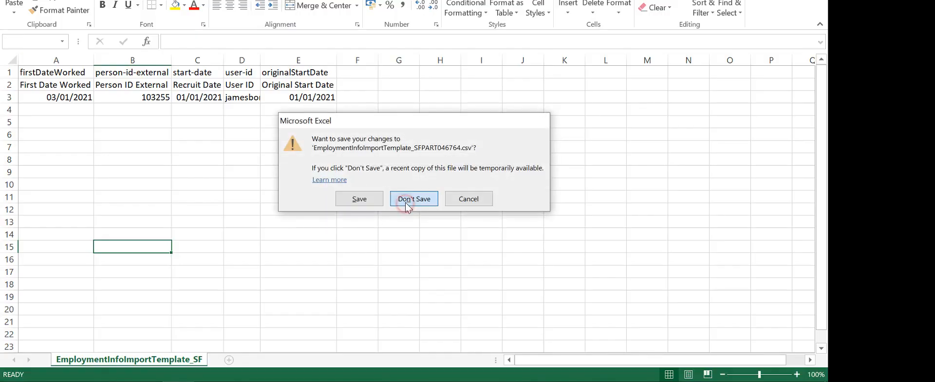
click(406, 202)
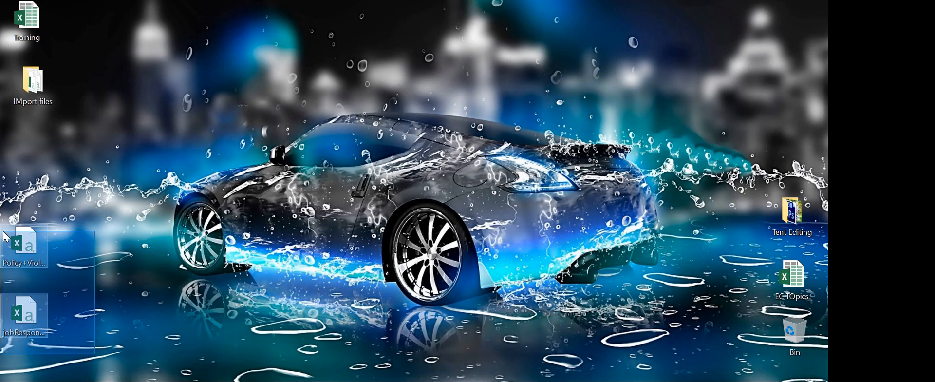
key(Delete)
key(Return)
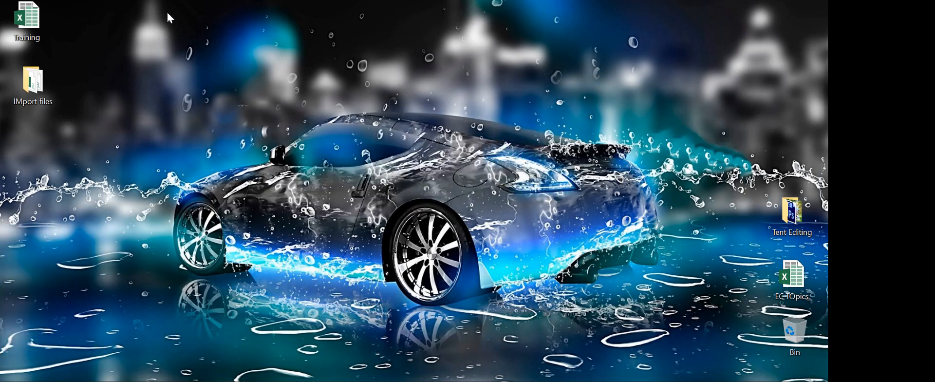
Refresh the desktop until the deleted files disappear, then open the IMport files folder
right_click(161, 83)
click(185, 120)
right_click(162, 86)
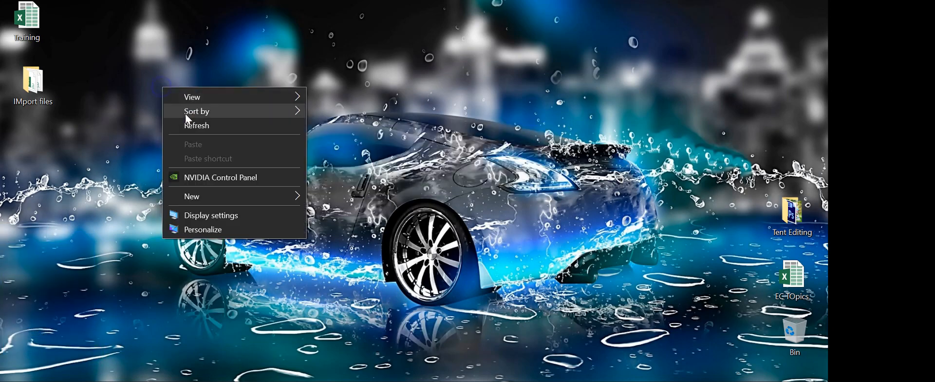
click(188, 123)
right_click(174, 106)
click(181, 125)
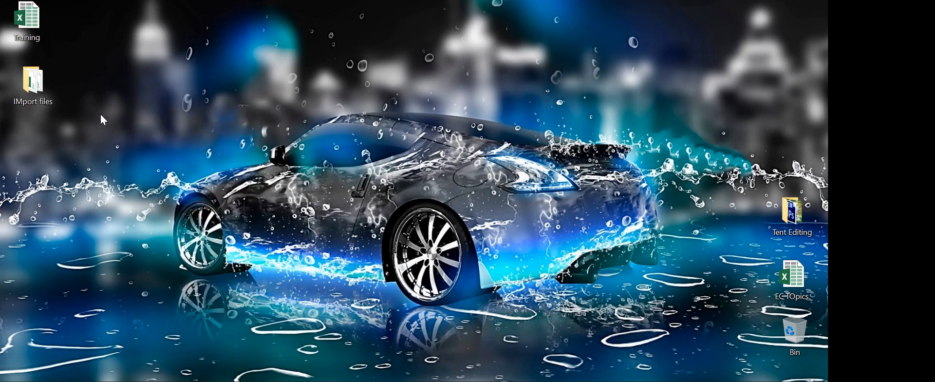
double_click(33, 91)
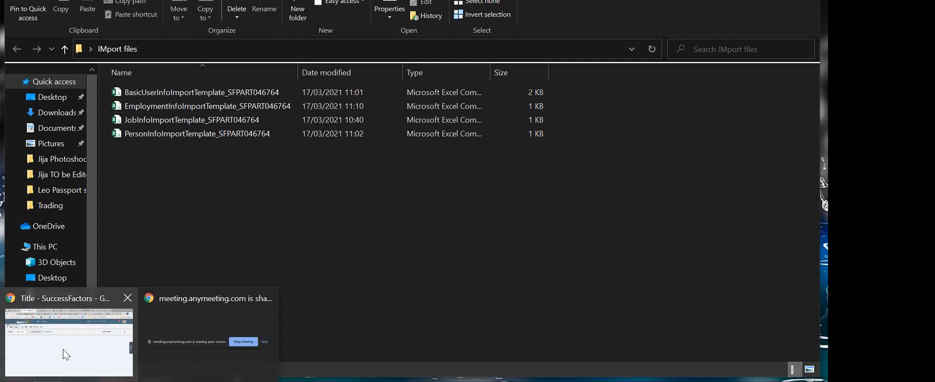
Return to the SuccessFactors Import Data page and show the SuccessStore package list
click(58, 354)
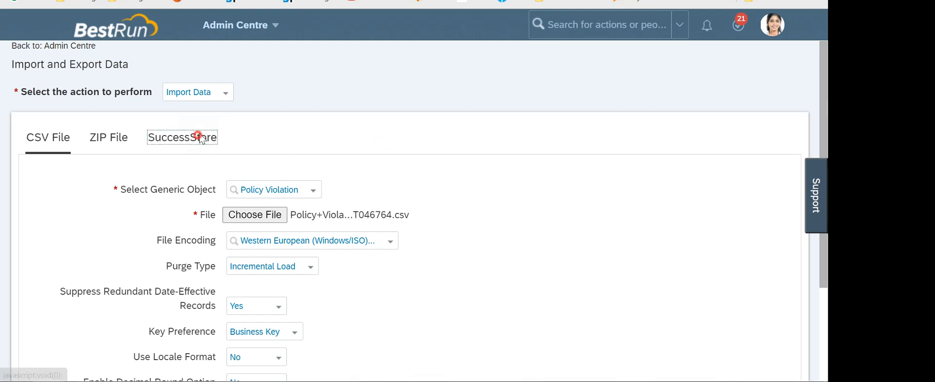
click(182, 136)
Set the action to Download Template and search Select Generic Object for 'address'
click(225, 94)
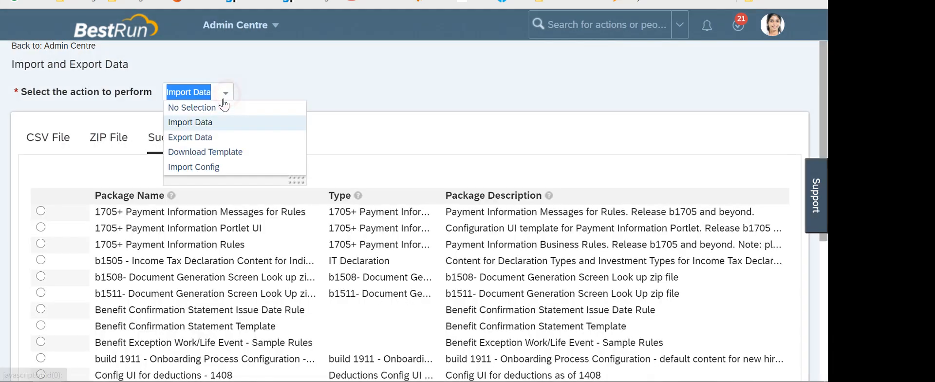
click(200, 152)
click(268, 131)
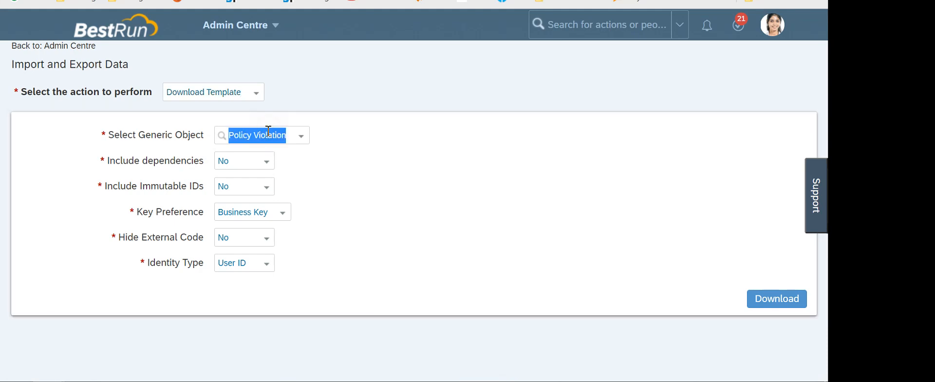
text(address)
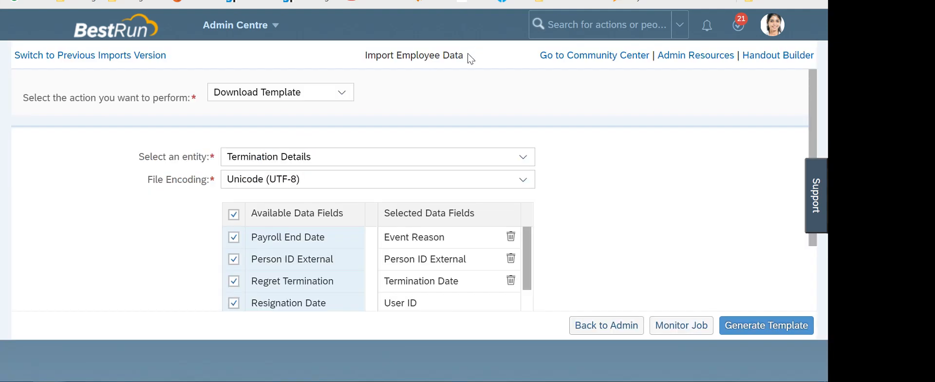
drag(468, 56, 365, 56)
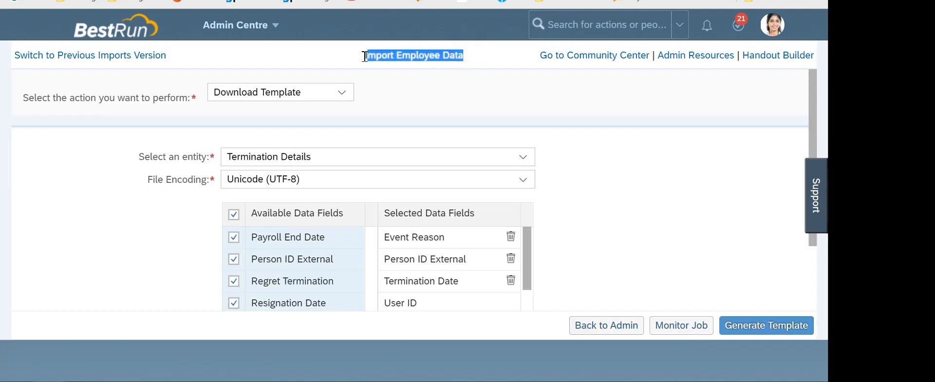
click(421, 92)
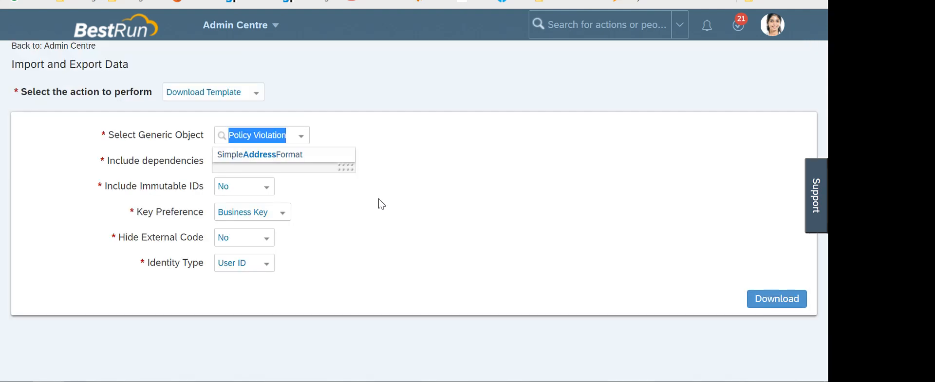
click(379, 202)
Search generic objects for 'bio', then 'person', and type 'al' to narrow the matches
click(269, 135)
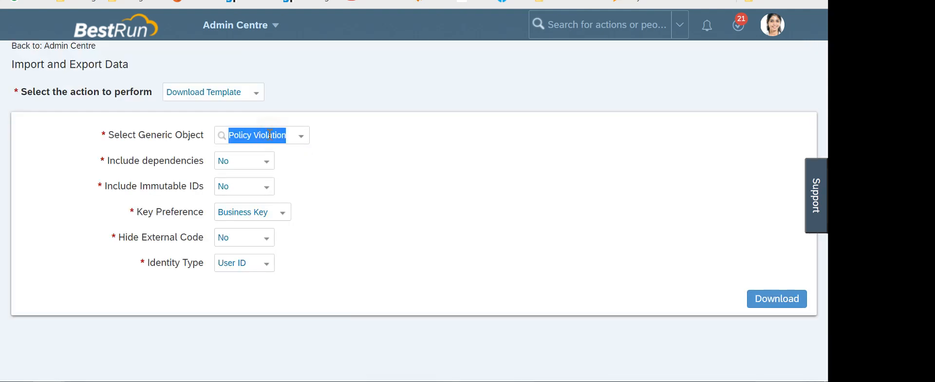
text(bio)
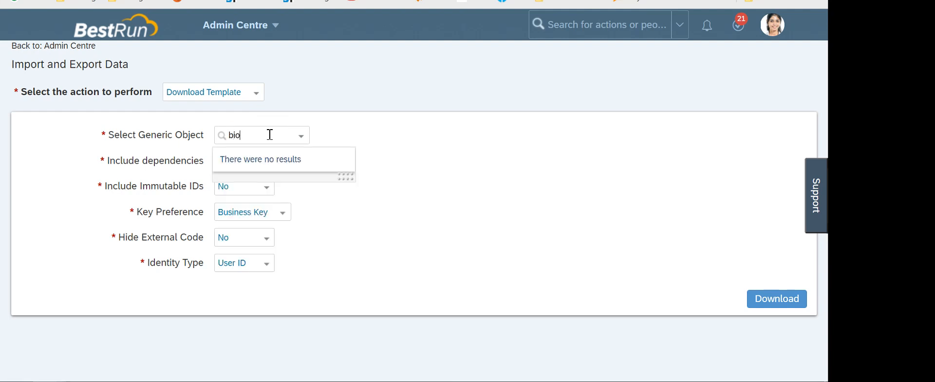
click(270, 135)
text(per)
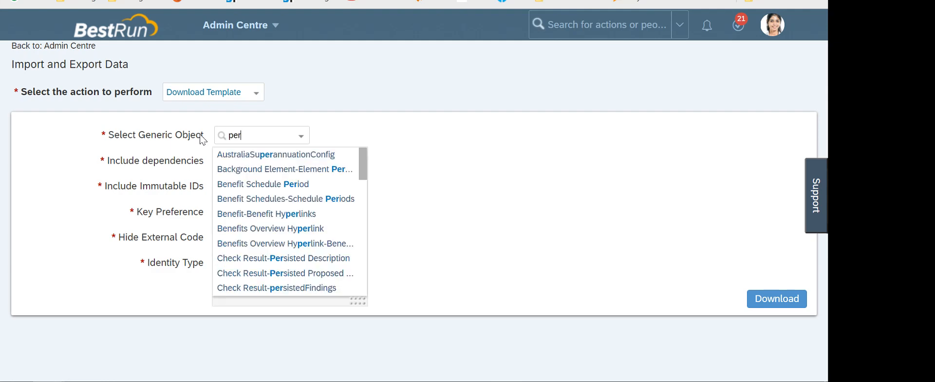
text(sons)
key(BackSpace)
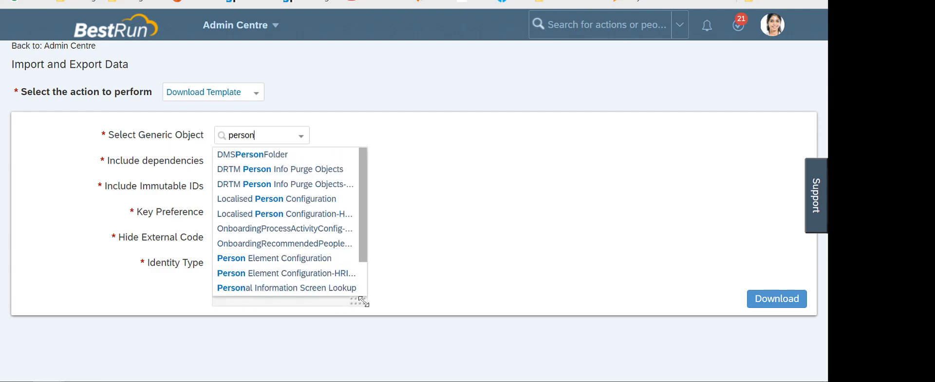
drag(363, 300, 502, 368)
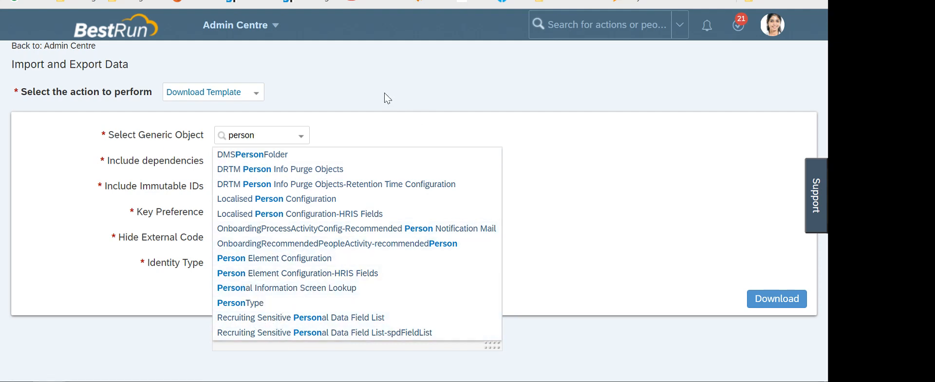
text(al)
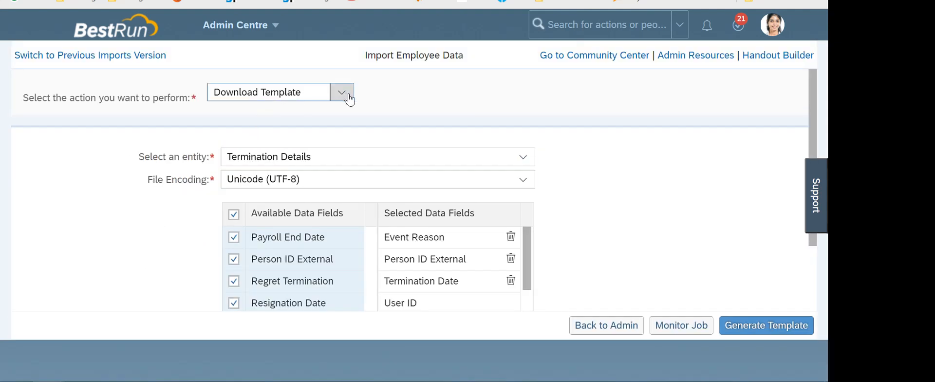
Go from the Import Employee Data page back to Import and Export Data and dismiss the suggestion list
drag(474, 55, 364, 56)
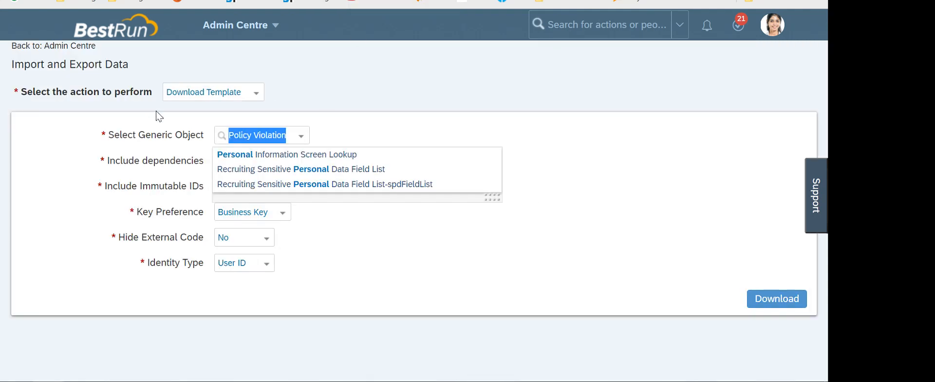
click(412, 84)
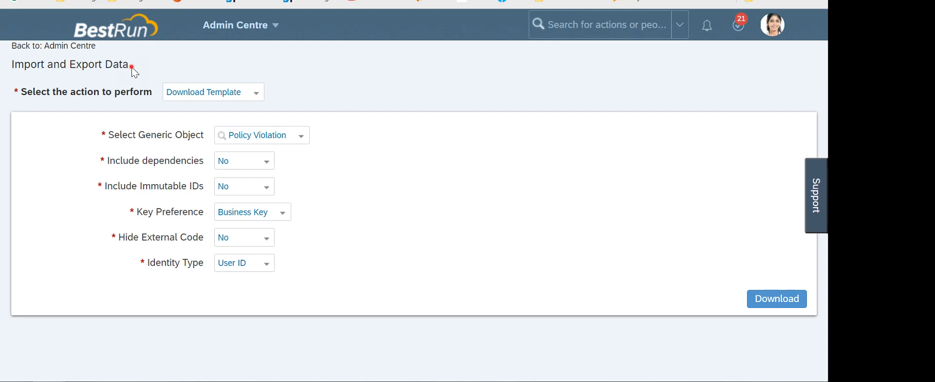
drag(130, 65, 11, 65)
click(442, 98)
Open the Training workbook from the desktop, dismiss the activation notice, and add a new Sheet8
key(super+d)
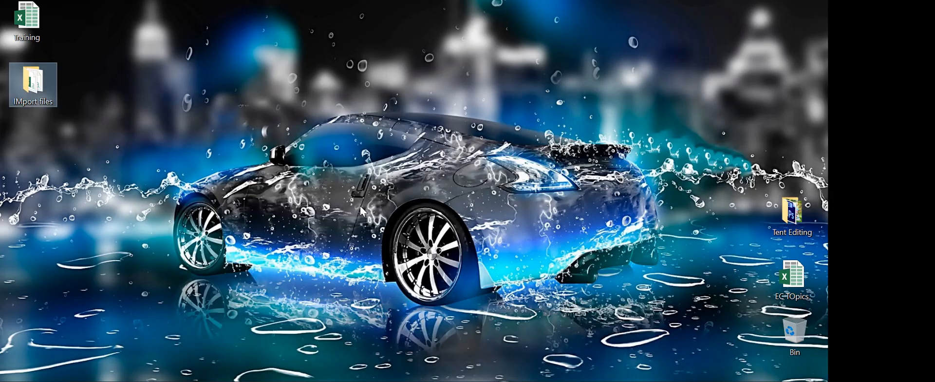
right_click(189, 101)
double_click(30, 29)
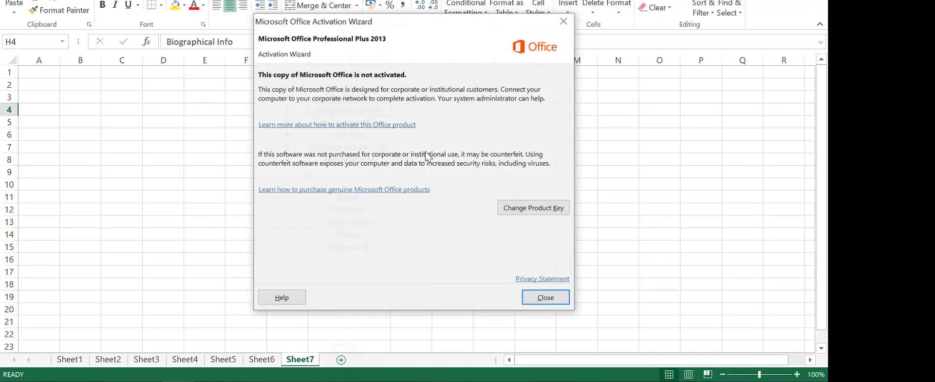
click(545, 297)
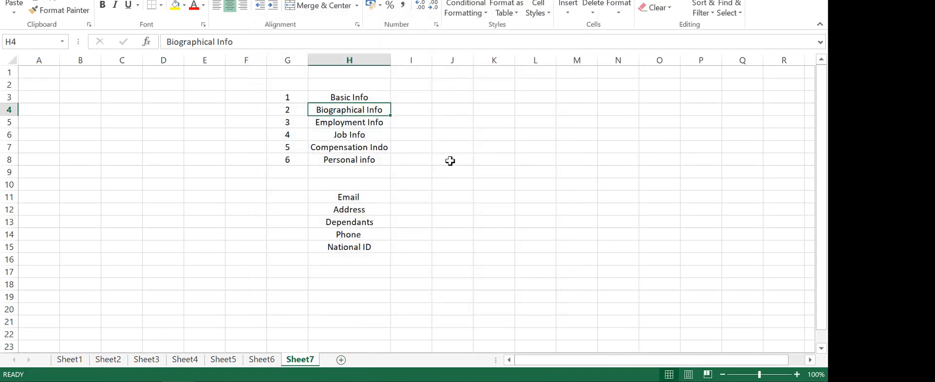
click(341, 359)
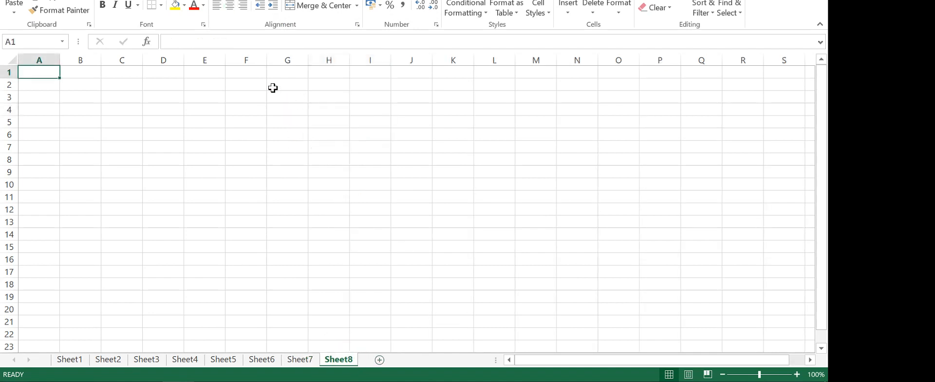
Enter the headings Import in E3 and Export in I3
click(211, 96)
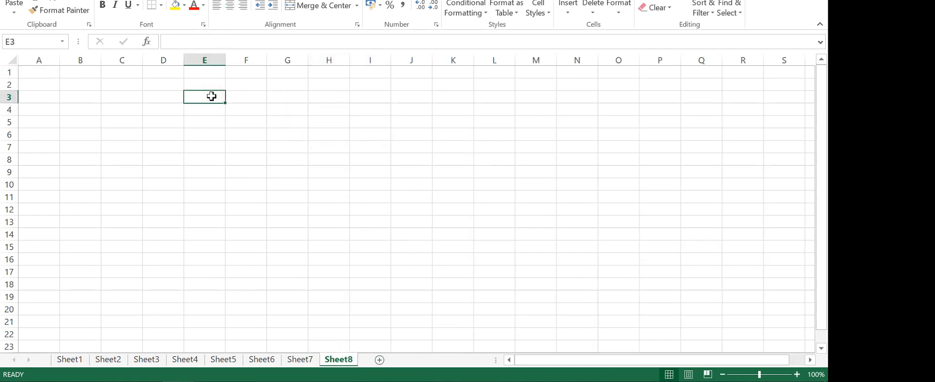
text(Import)
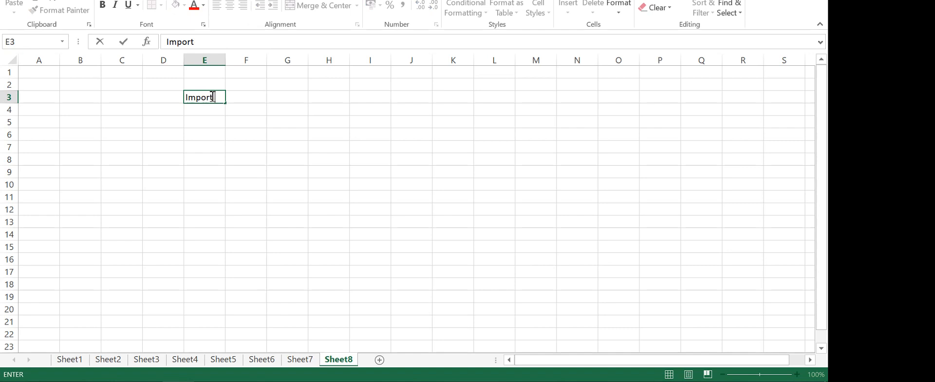
text( a)
key(BackSpace)
key(BackSpace)
key(Right)
key(Right)
key(Right)
key(Right)
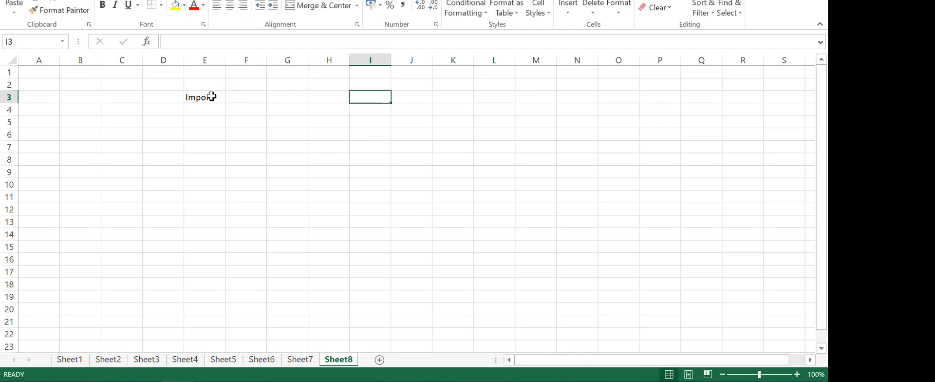
text(Ex[port)
key(BackSpace)
key(BackSpace)
key(BackSpace)
key(BackSpace)
key(BackSpace)
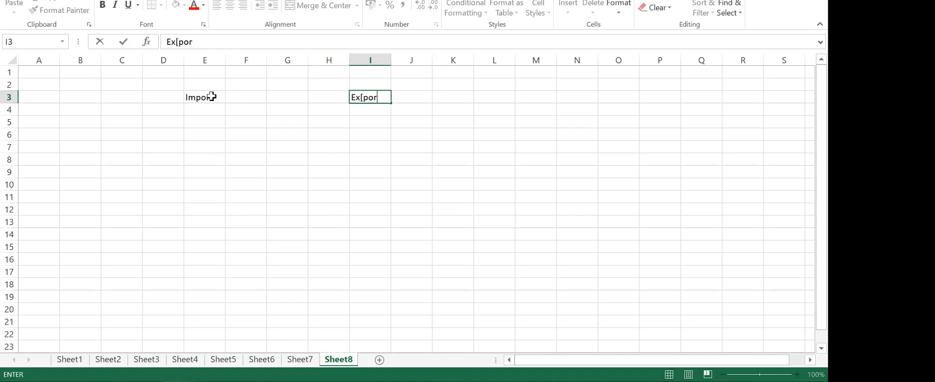
text(port)
key(Return)
click(396, 207)
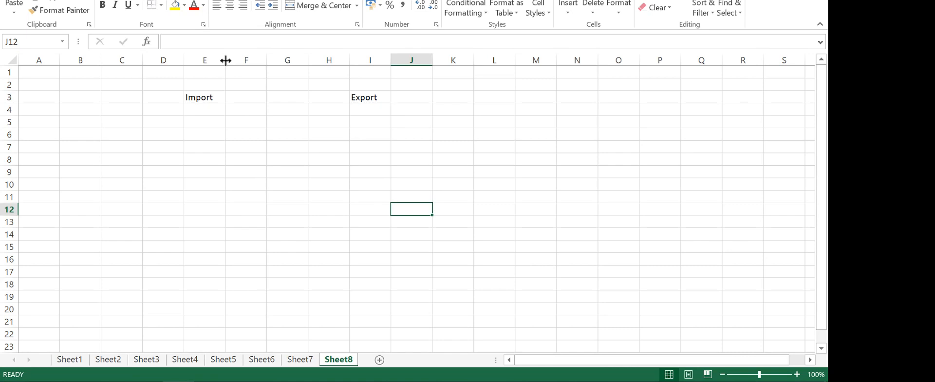
Type Foundation Objects in E5, then cut and paste it into C5
click(178, 122)
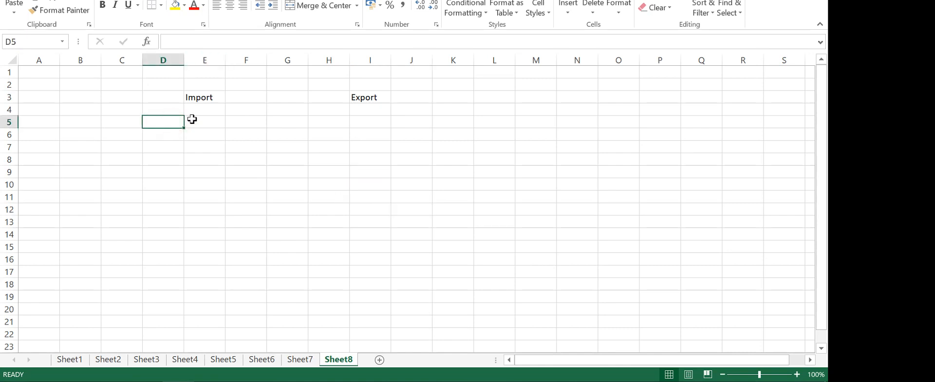
click(192, 120)
text(Fou)
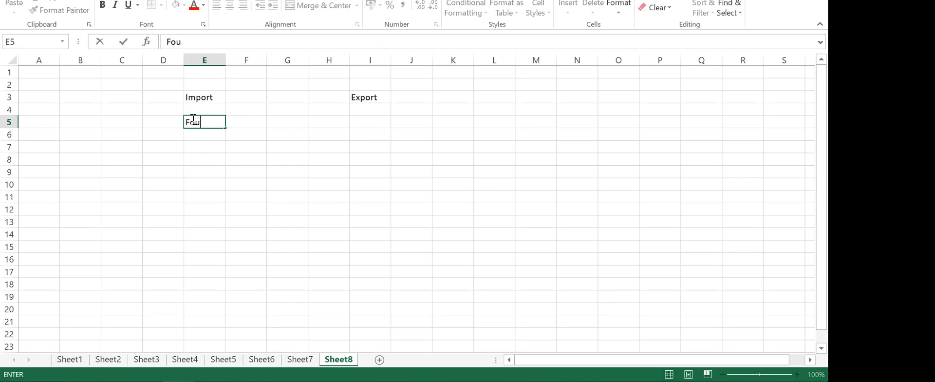
text(ndation Objects)
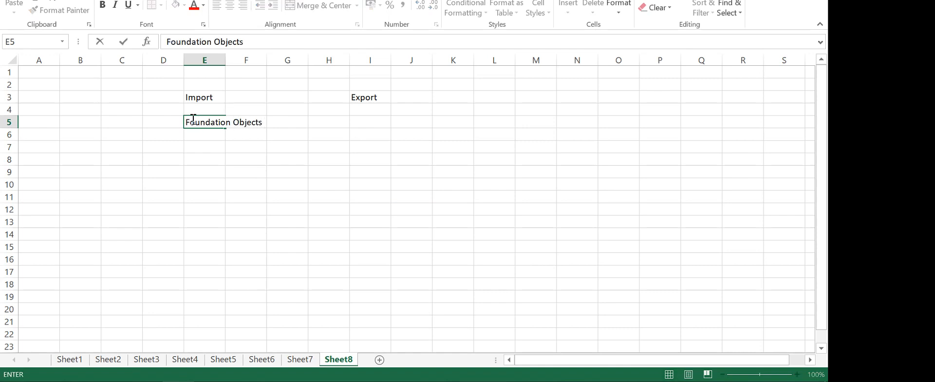
key(Left)
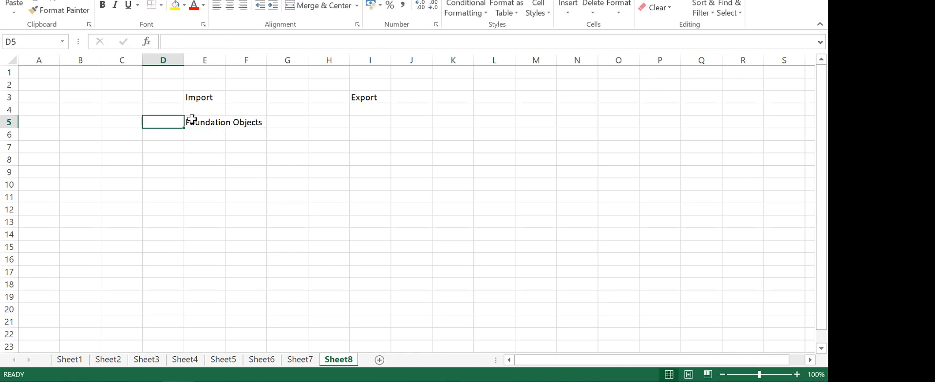
click(192, 119)
key(ctrl+x)
key(Left)
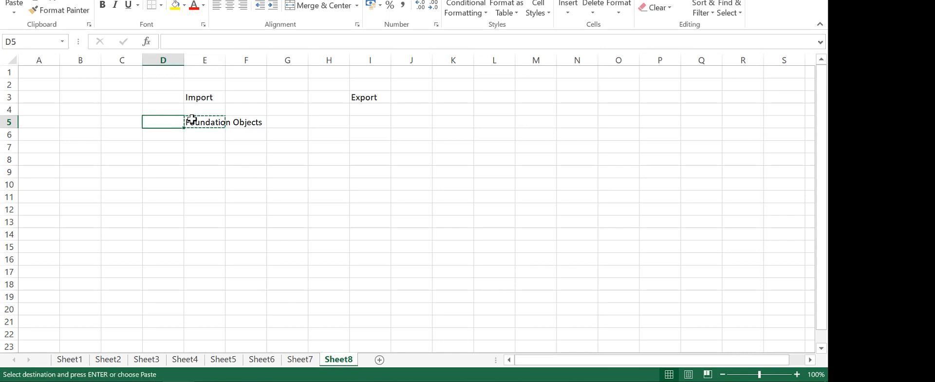
key(Left)
key(ctrl+v)
key(Down)
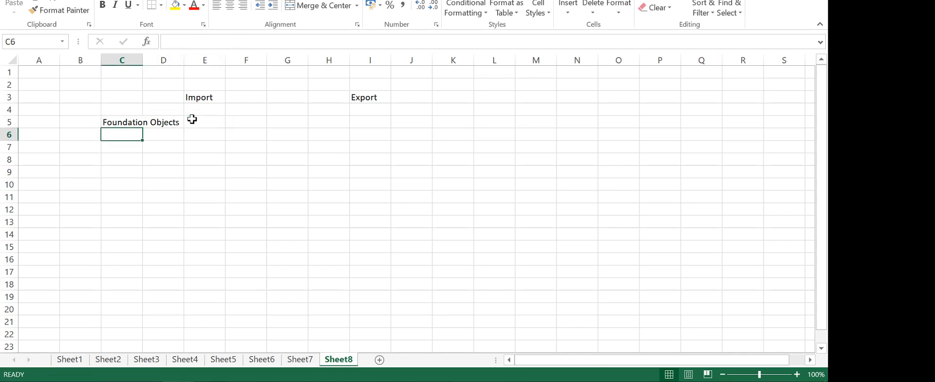
Autofit column C and enter XML in D5 and MDF in D7
double_click(144, 59)
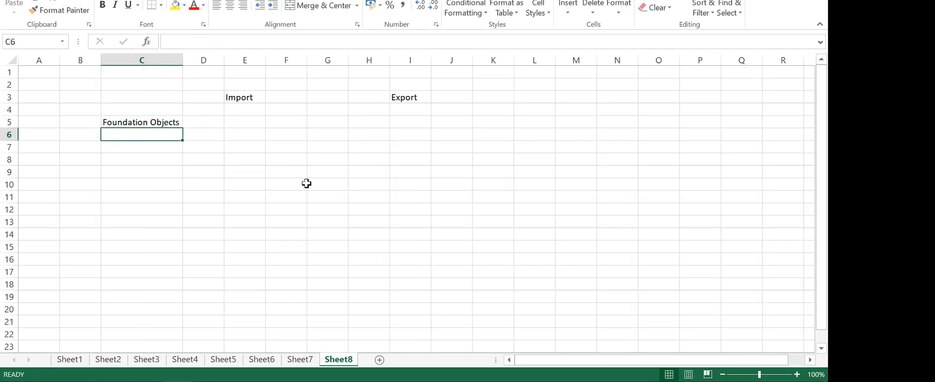
click(210, 125)
text(XML)
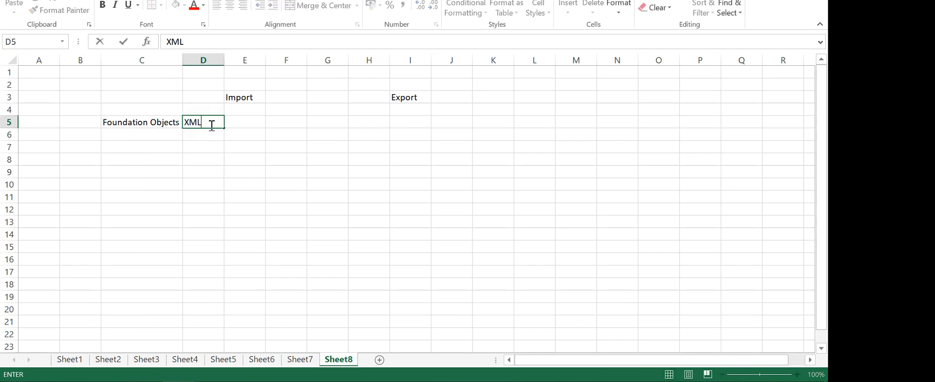
key(Return)
key(Return)
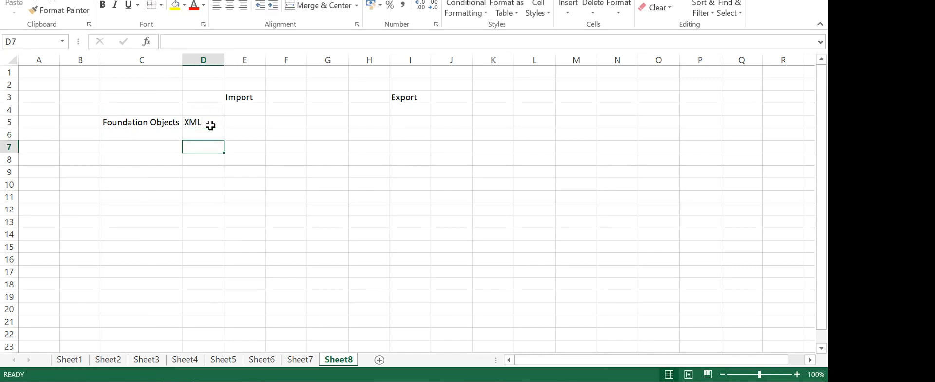
text(MD)
key(Return)
key(Return)
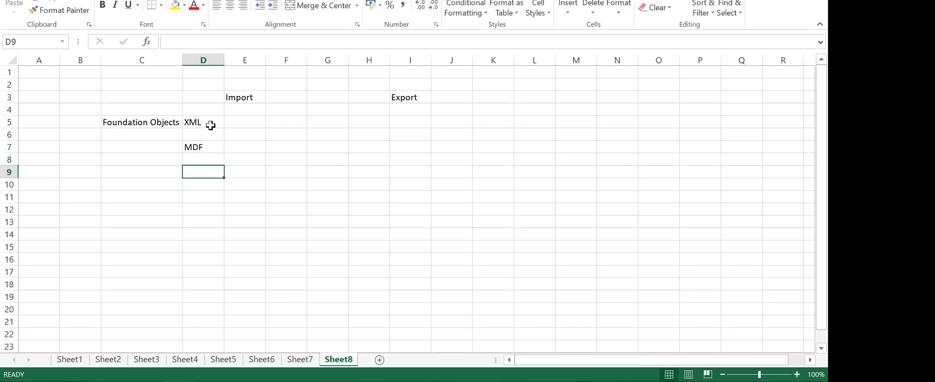
click(302, 198)
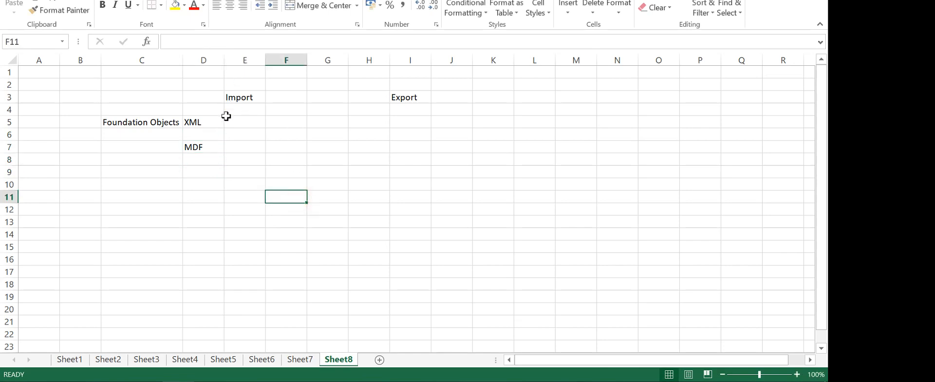
Enter Import Foundation Data in E5 and autofit column E
click(163, 124)
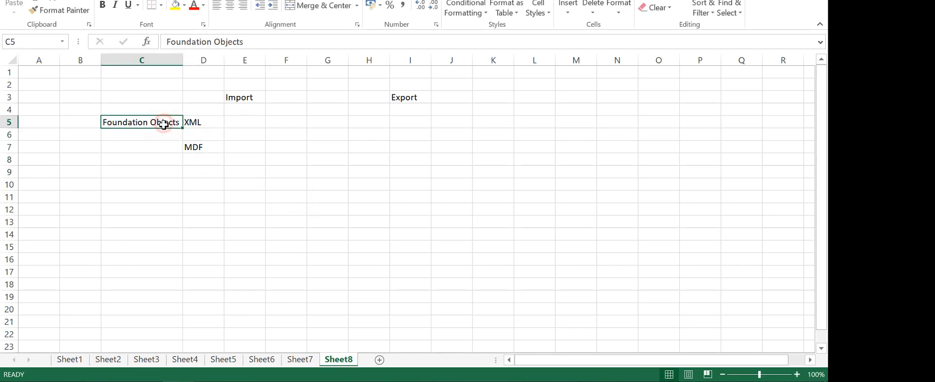
click(206, 125)
click(248, 123)
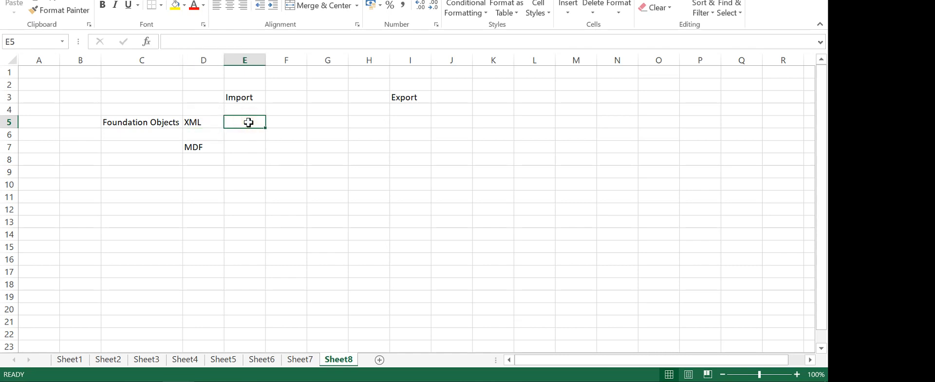
text(Import Fo)
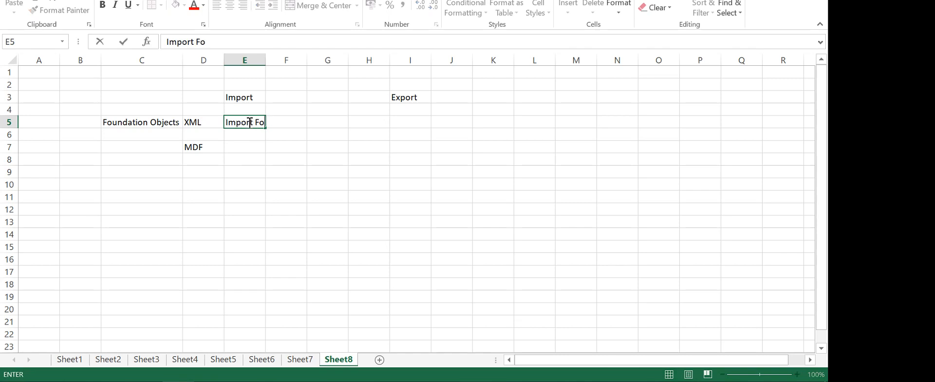
text(undation Data)
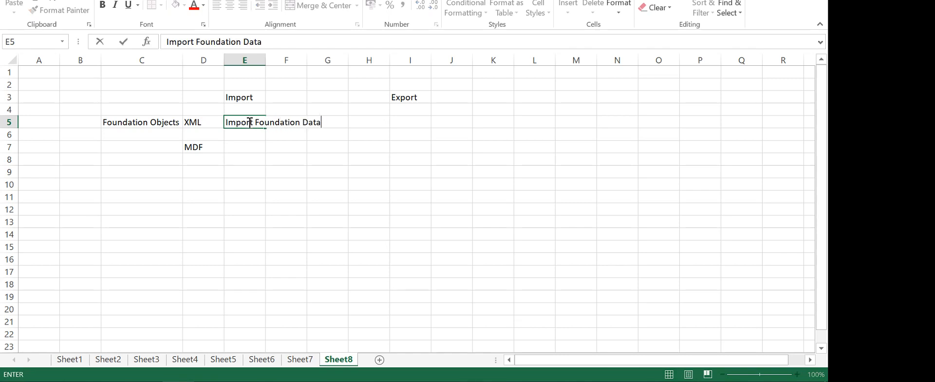
click(354, 183)
double_click(266, 59)
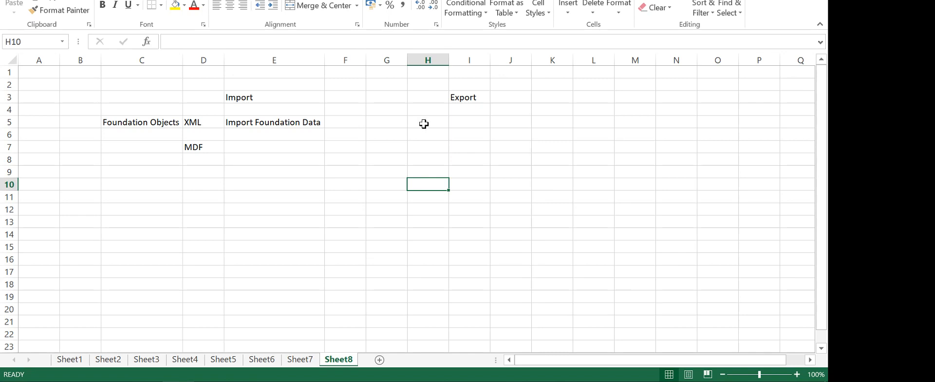
Enter Adhoc Reports in I5 under Export and widen column I
click(467, 123)
text(Ad)
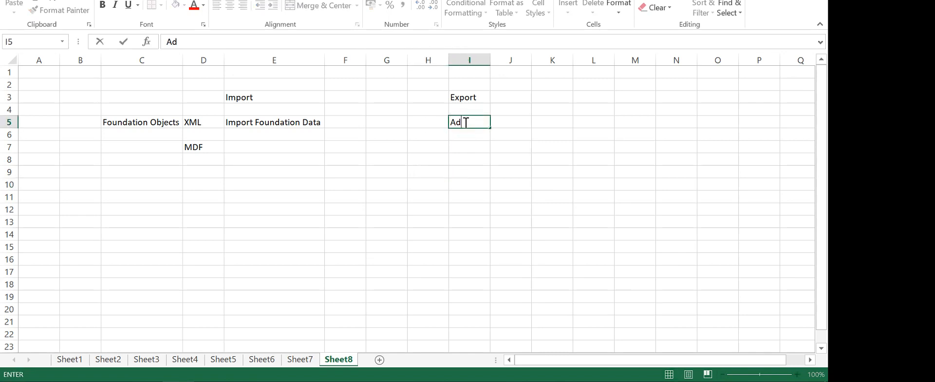
text(hoc Report)
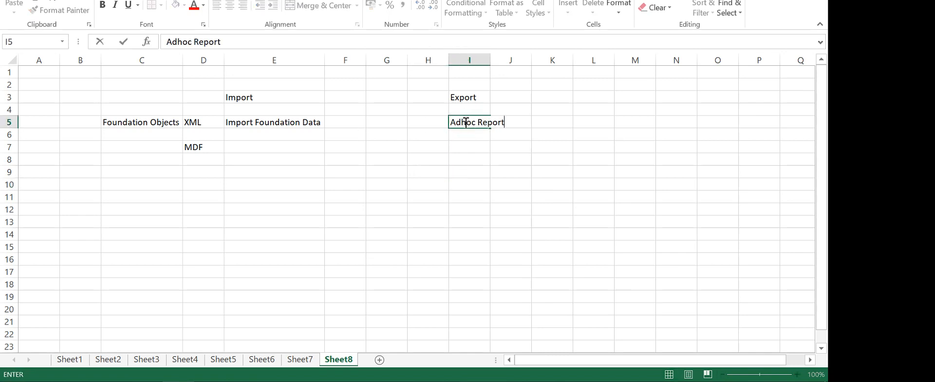
text(s)
click(516, 170)
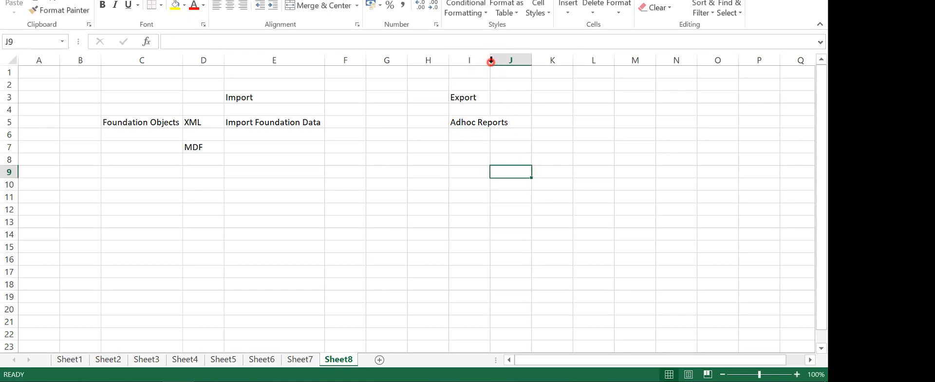
drag(491, 61, 510, 60)
Add the note 'Eg: Location., Pay Component' in K5
click(573, 120)
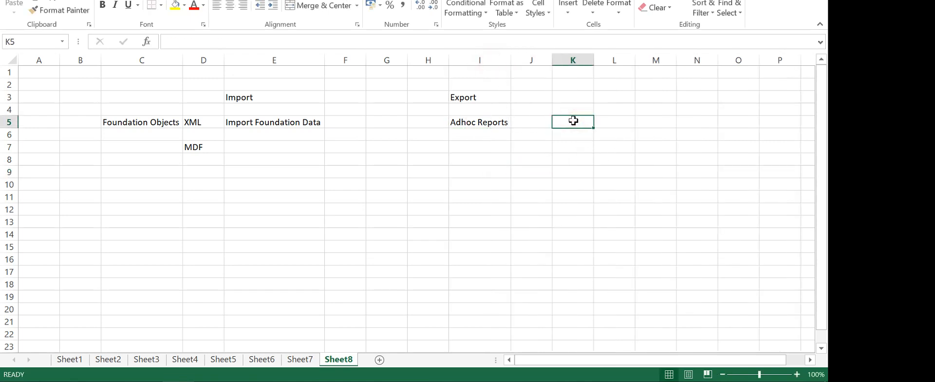
text(Eg)
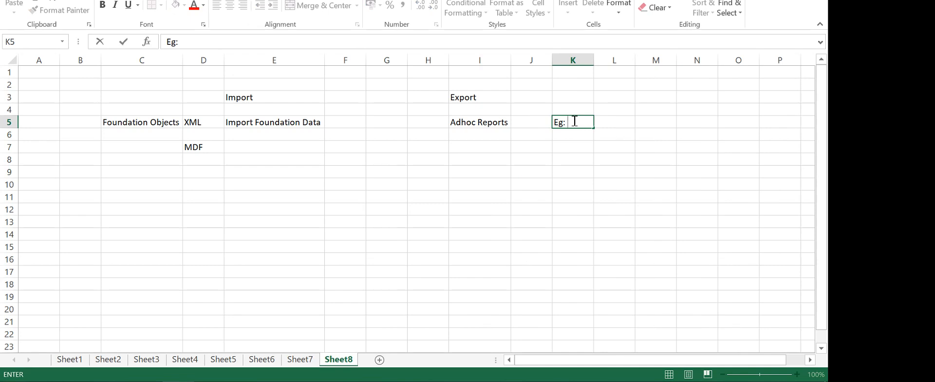
text(: Location)
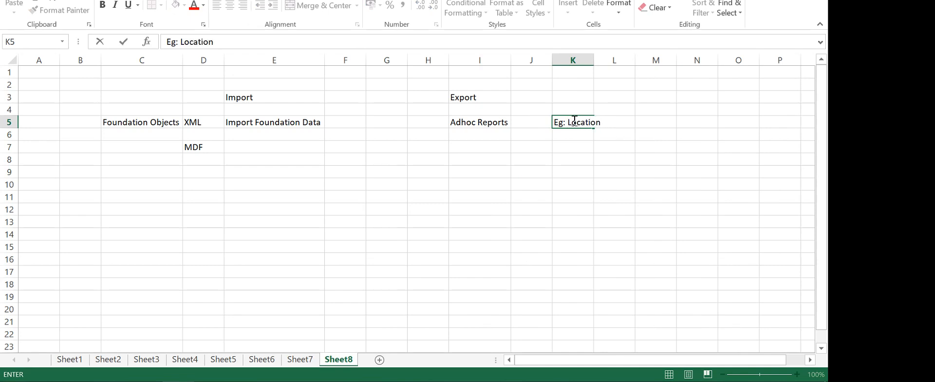
text(., Pay Compomne)
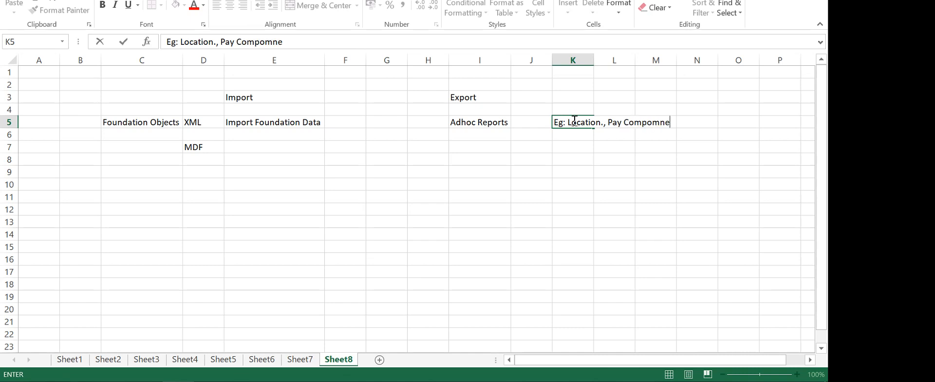
key(BackSpace)
key(BackSpace)
key(BackSpace)
key(BackSpace)
text(nent)
click(558, 172)
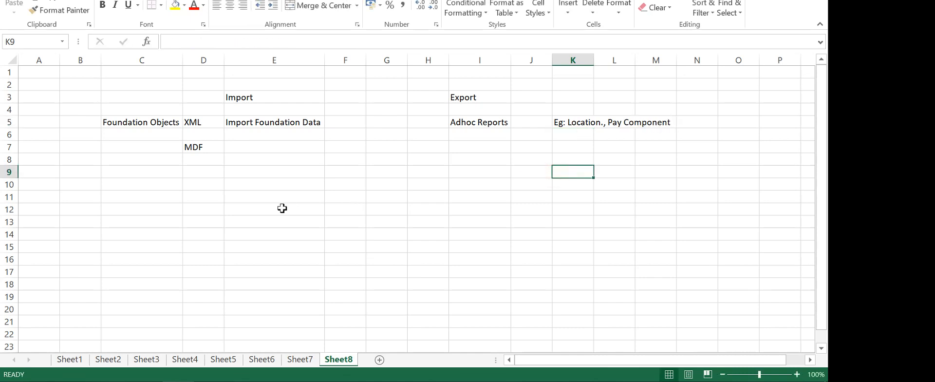
Copy Foundation Objects from C5 into C7
click(153, 125)
key(ctrl+c)
click(146, 147)
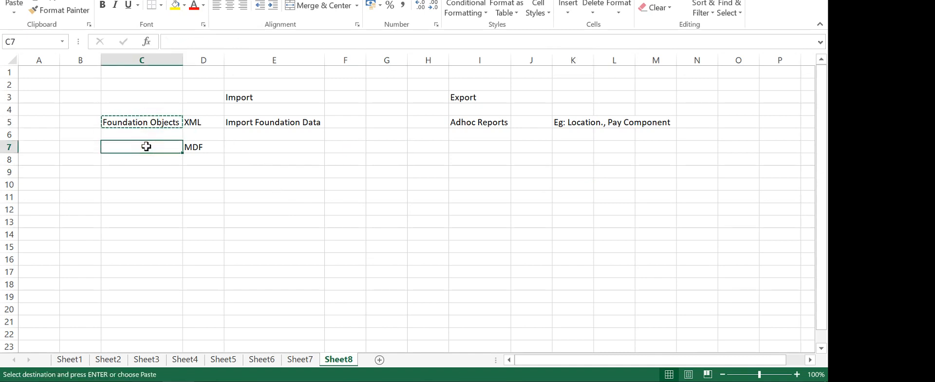
key(ctrl+v)
click(238, 188)
Enter Import and Export data in E7, copy it to I7, and autofit column I
click(248, 149)
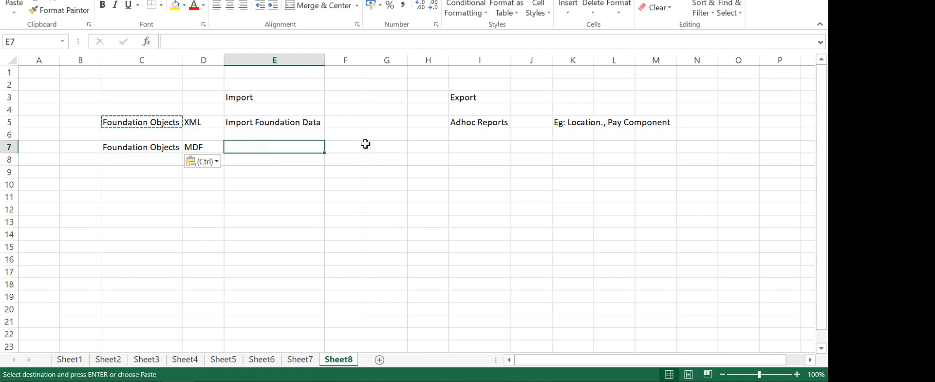
text(Import and )
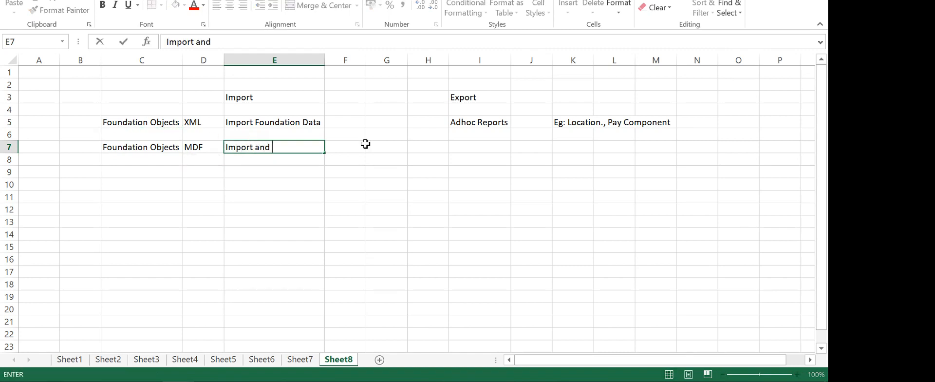
text(Export dat)
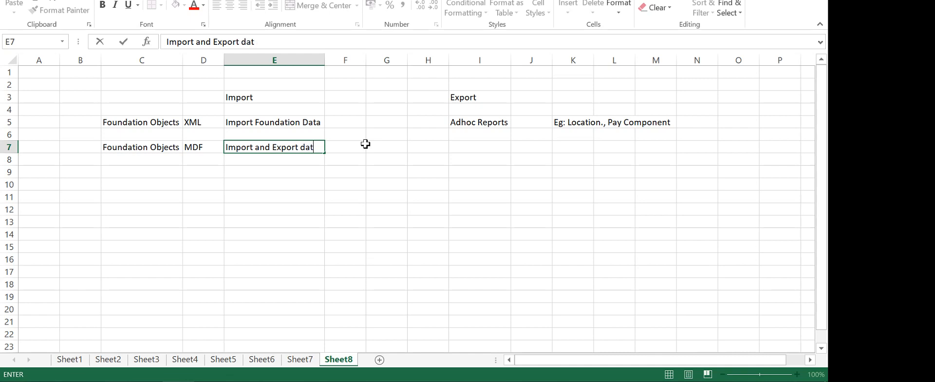
text(a)
click(402, 221)
click(272, 144)
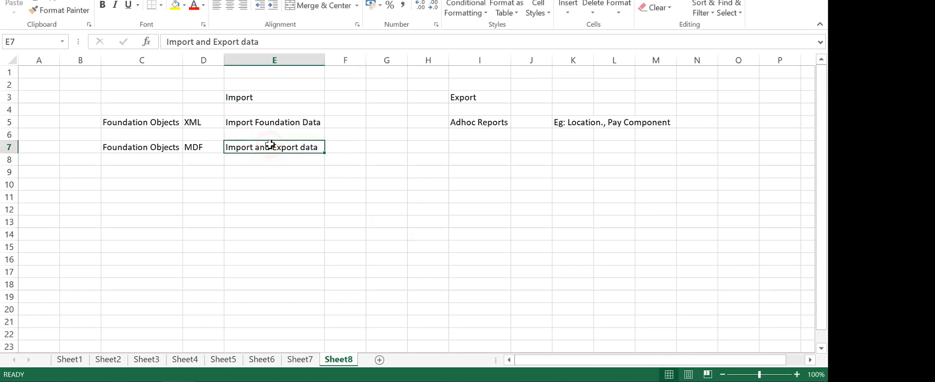
key(ctrl+c)
click(475, 146)
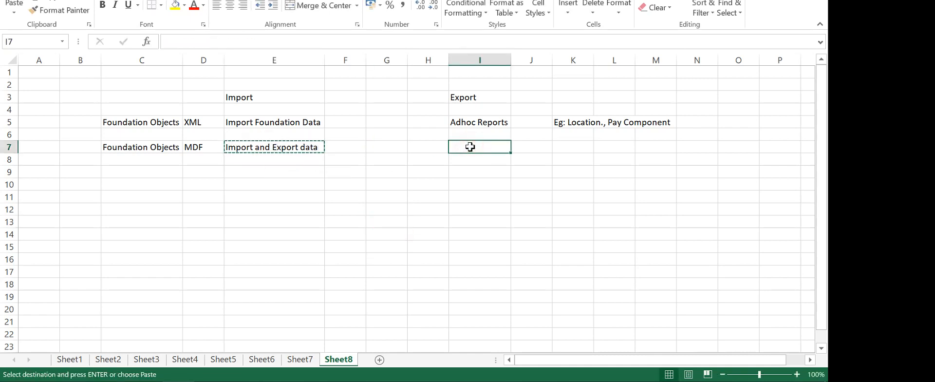
key(ctrl+v)
key(Escape)
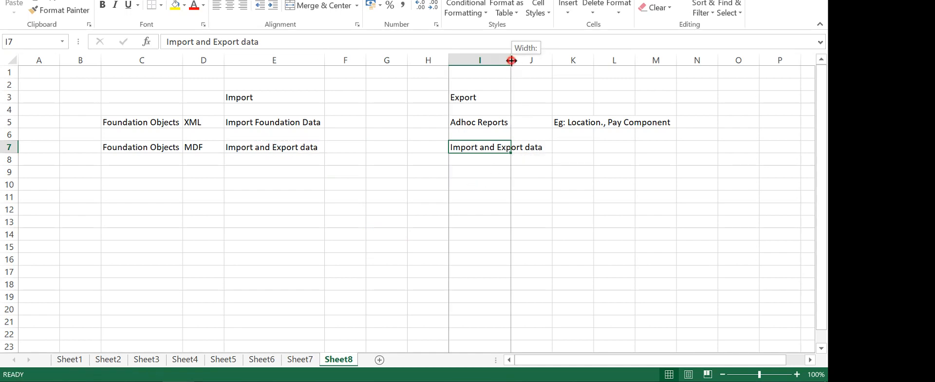
double_click(510, 60)
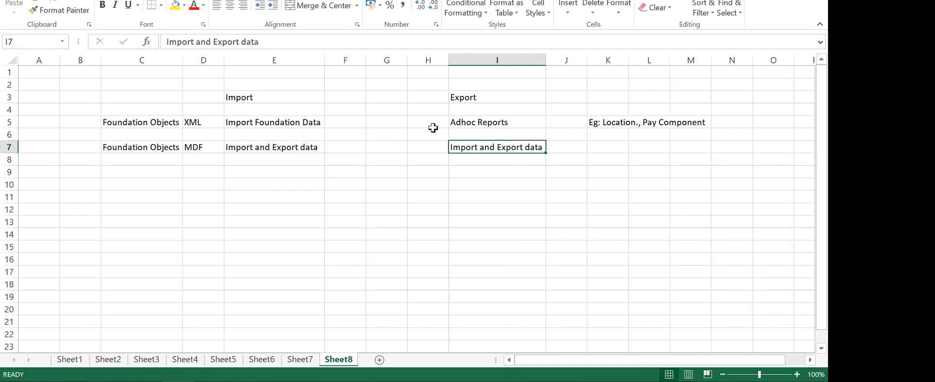
Review the XML, Import Foundation Data and Adhoc Reports entries in row 5
click(203, 122)
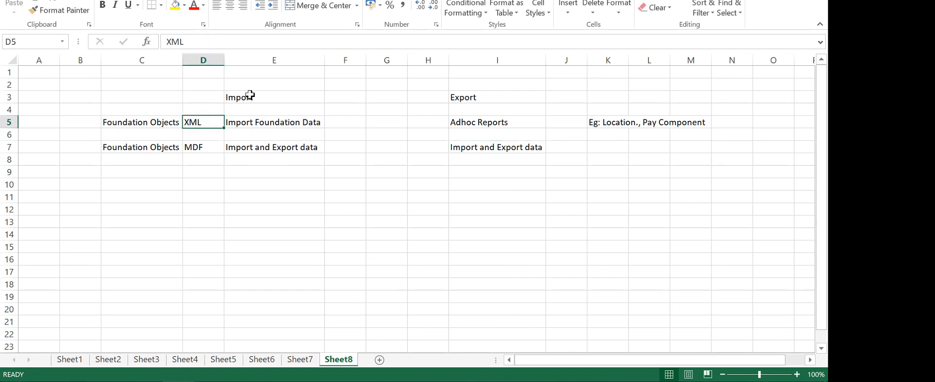
click(275, 124)
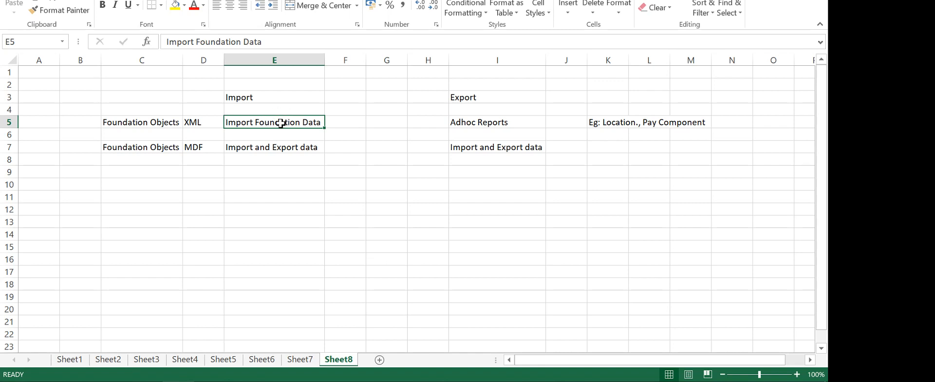
click(474, 122)
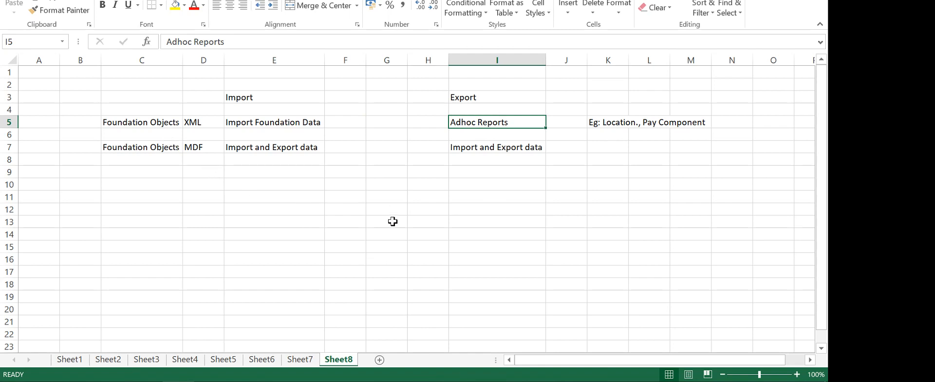
Centre the Import and Export headings across E3:I3
click(361, 234)
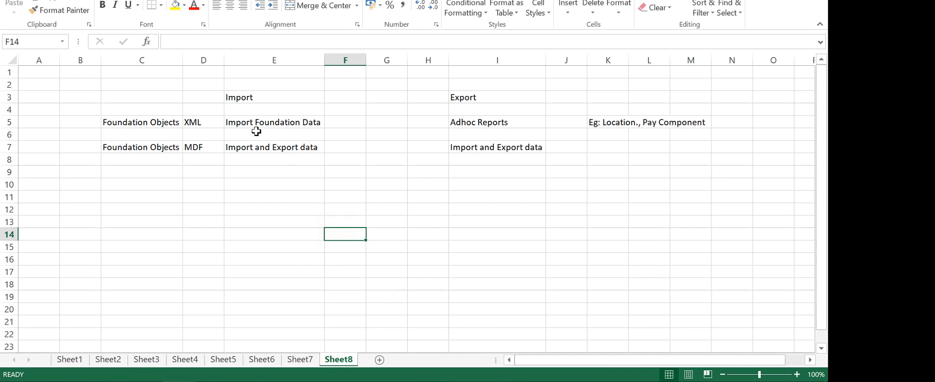
drag(244, 98, 493, 91)
click(229, 6)
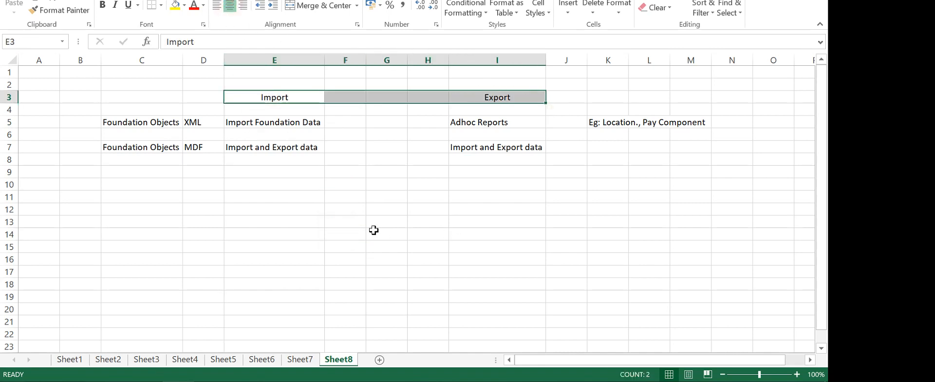
click(312, 209)
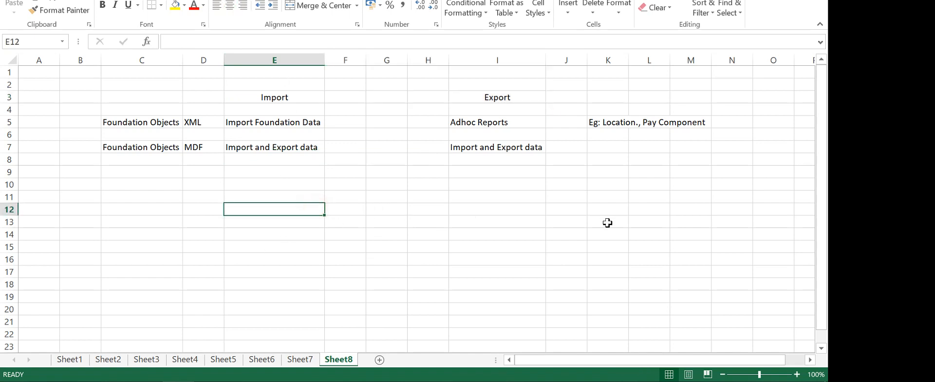
click(378, 209)
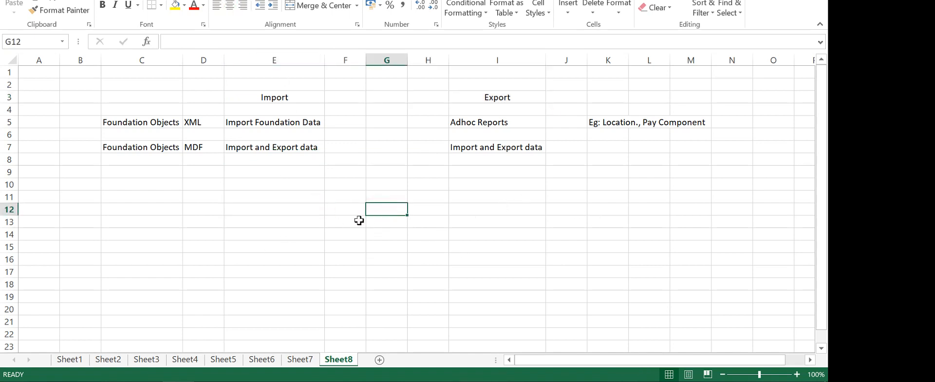
Enter XML Porlets in D9 and autofit column D
click(138, 174)
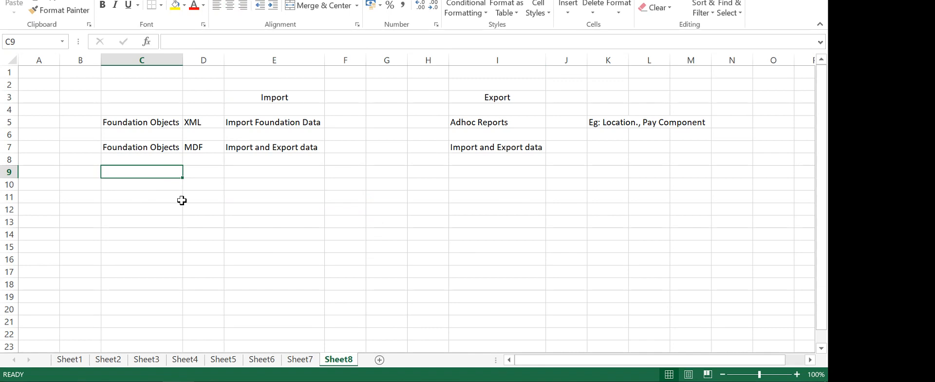
key(Right)
key(Down)
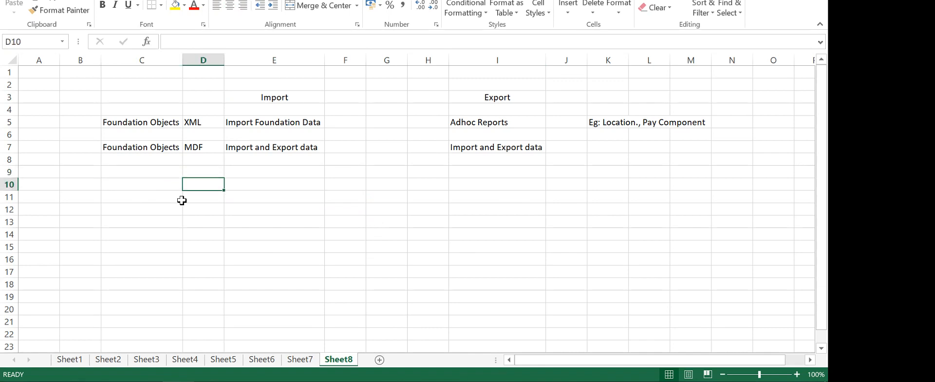
key(Up)
text(XML )
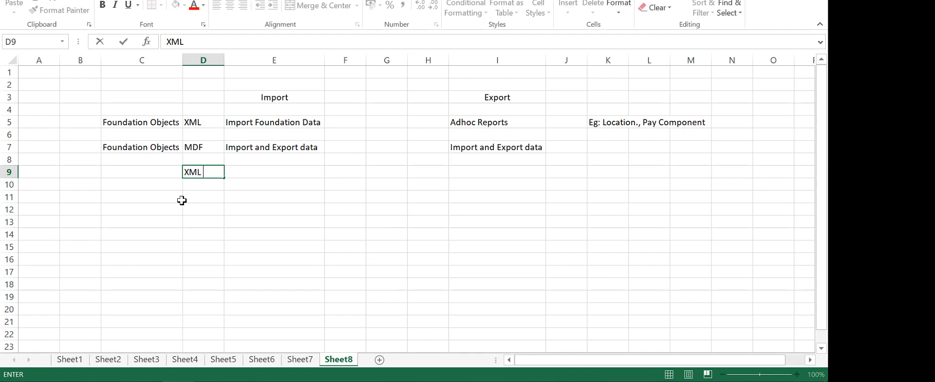
text(POrlets)
click(219, 60)
double_click(224, 60)
click(317, 231)
Enter Import Employee Data in E9, then select I9 under Export
click(274, 173)
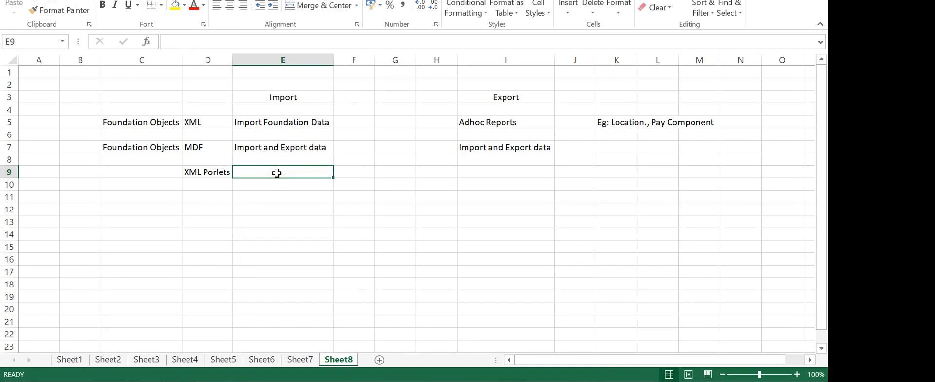
text(Imployee)
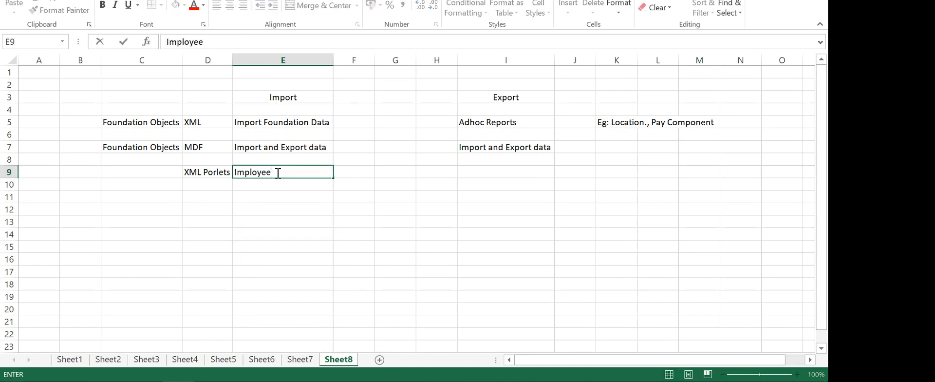
key(BackSpace)
key(BackSpace)
key(BackSpace)
key(BackSpace)
key(BackSpace)
key(BackSpace)
key(BackSpace)
text(mport Employe)
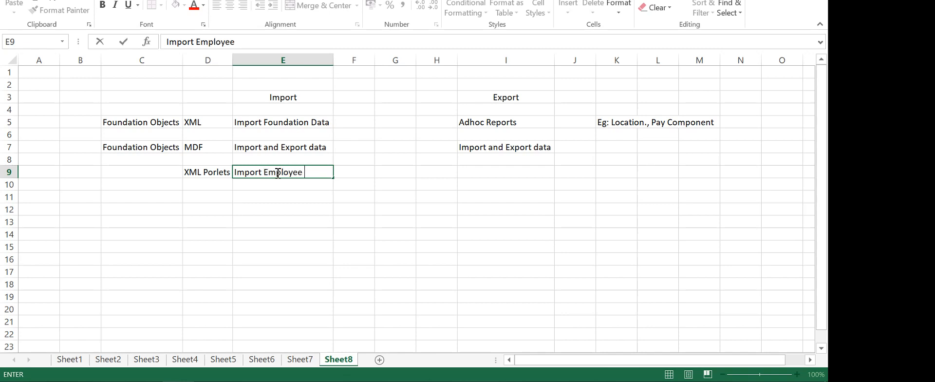
text(e Data)
click(402, 223)
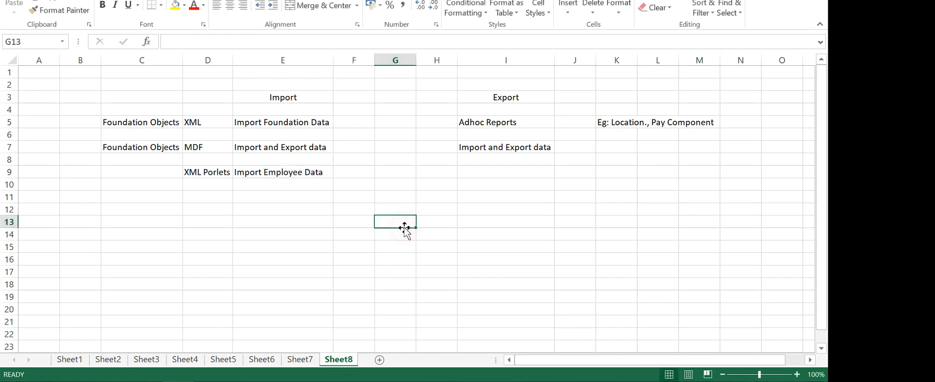
click(305, 174)
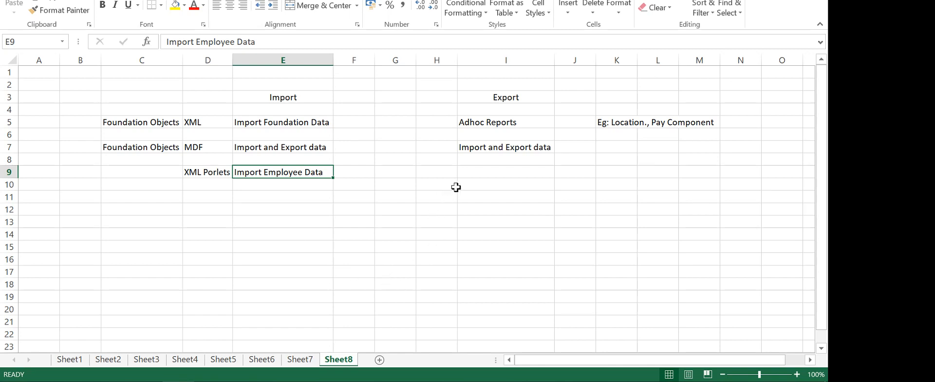
click(485, 173)
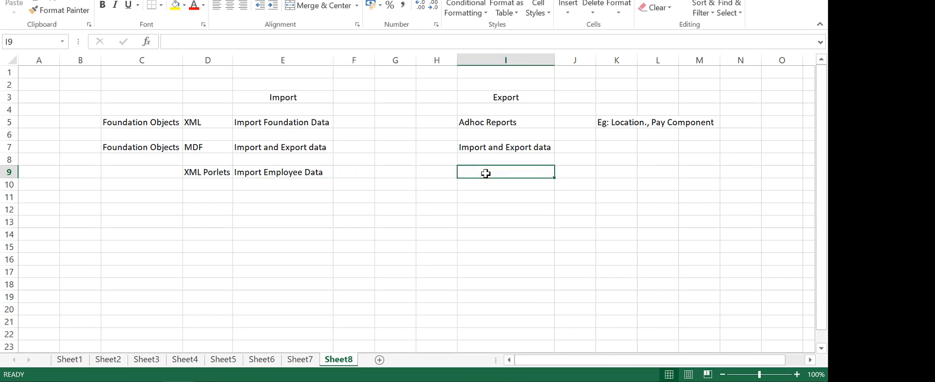
Enter Reporting functionality in I9 and ORD/ Adhoc in J9, autofitting column J
text(Reporting)
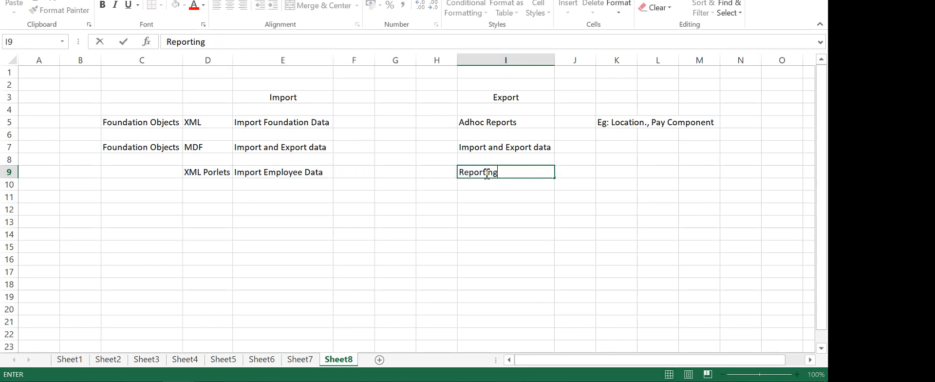
text( funcat)
text(tion)
text(ality)
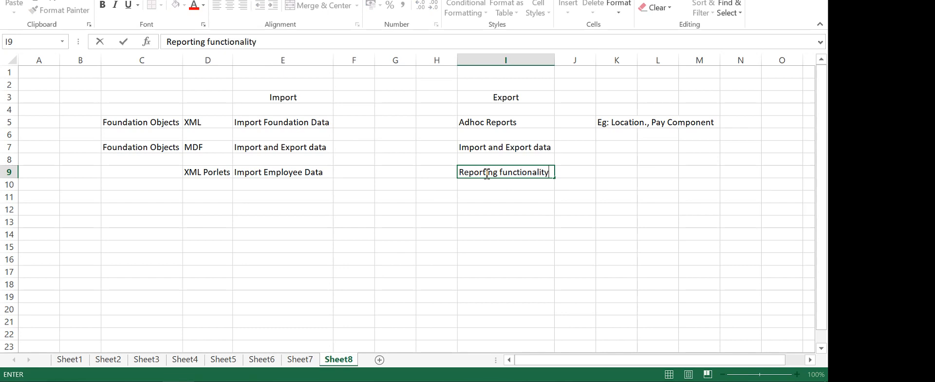
click(534, 222)
click(574, 174)
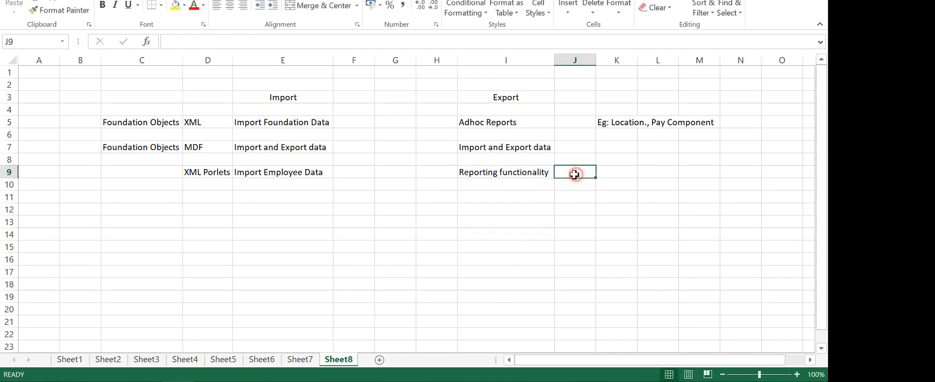
text(ORD/ A)
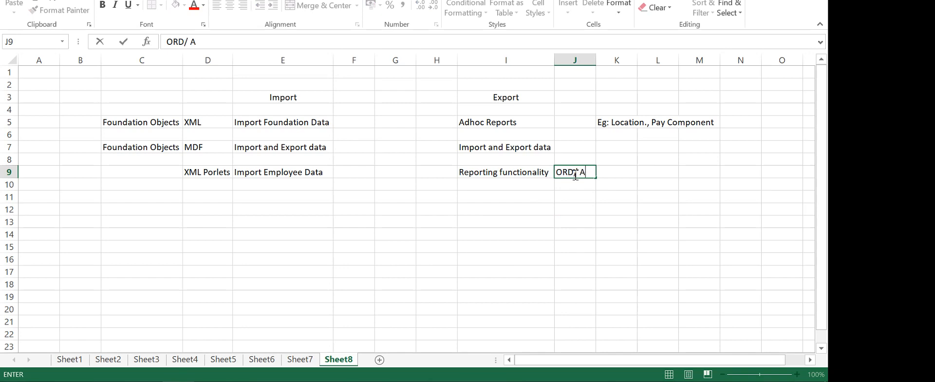
text(dhoc)
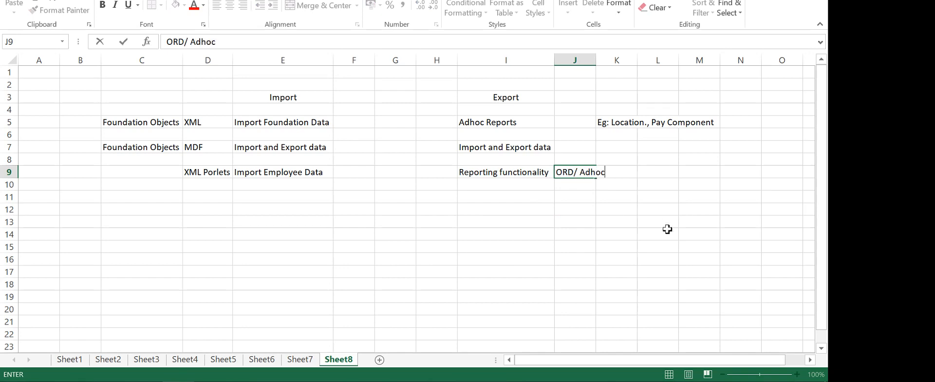
click(666, 230)
double_click(594, 60)
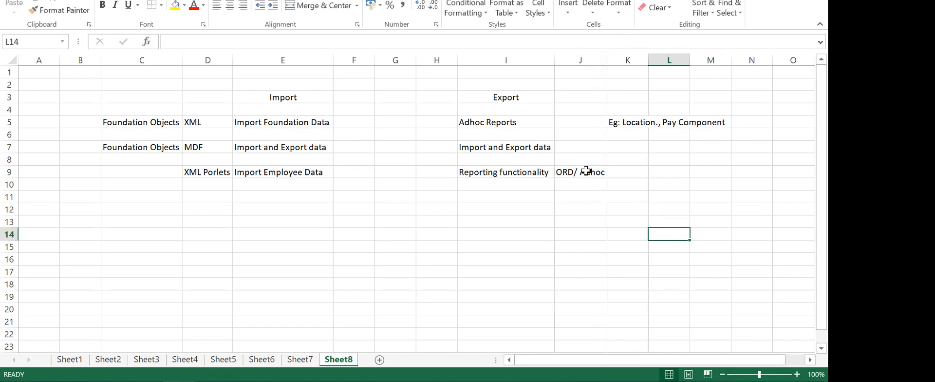
Move the ORD/ Adhoc entry from J9 to K9
click(586, 172)
key(ctrl+c)
click(633, 169)
key(ctrl+v)
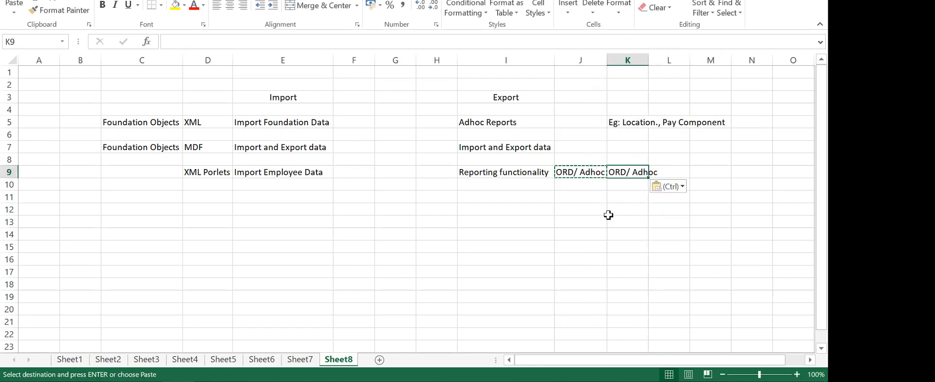
key(Escape)
click(589, 171)
key(Delete)
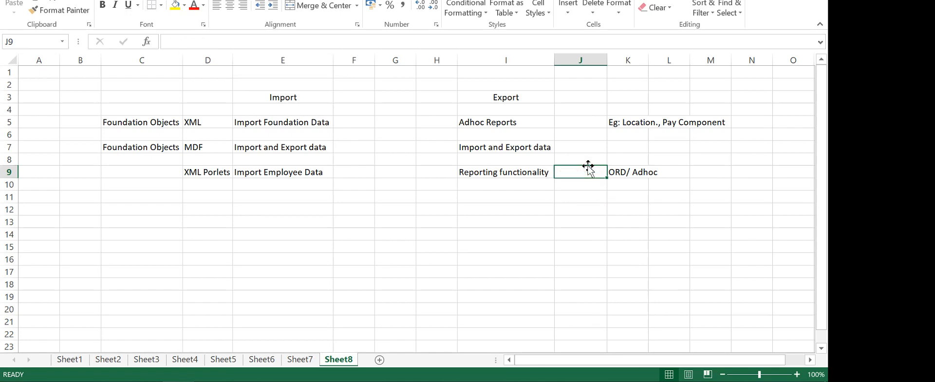
drag(234, 244, 207, 246)
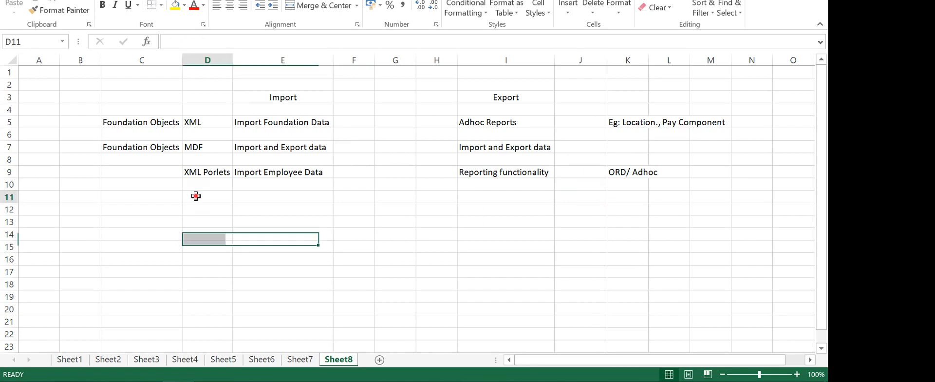
click(194, 195)
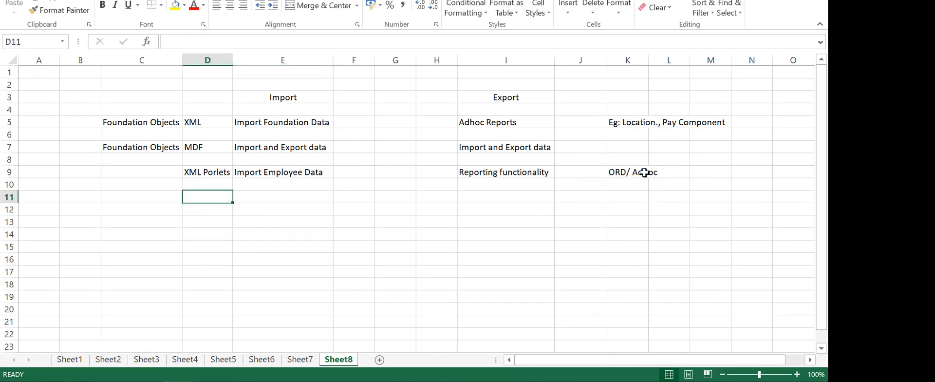
Autofit column K and edit K9 to 'ORD (Online report Designer)/ Adhoc'
double_click(651, 60)
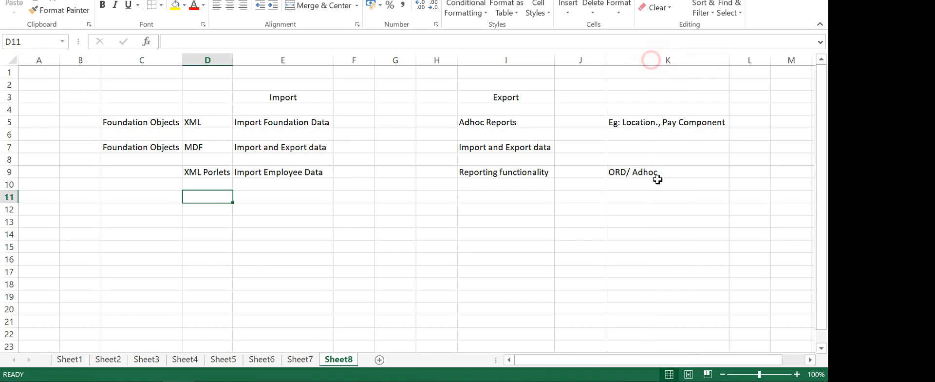
double_click(624, 172)
text(())
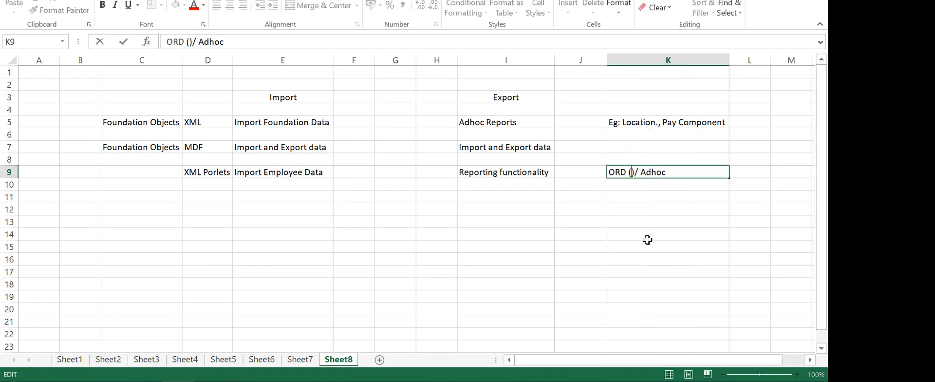
key(Left)
text(Onlin)
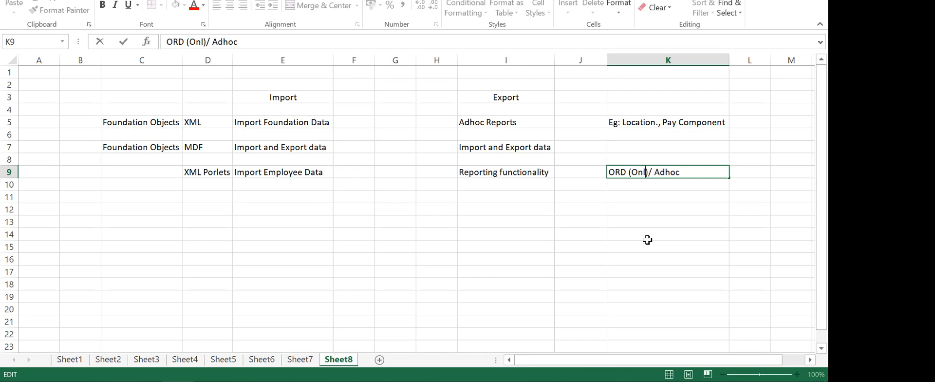
text(e report De)
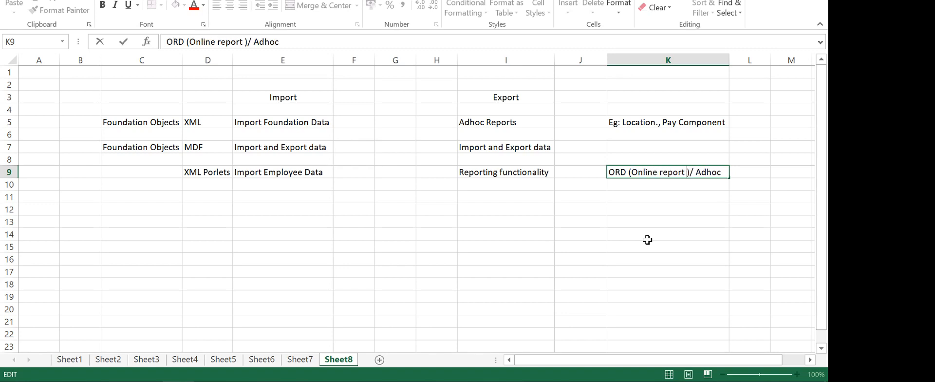
text(signee)
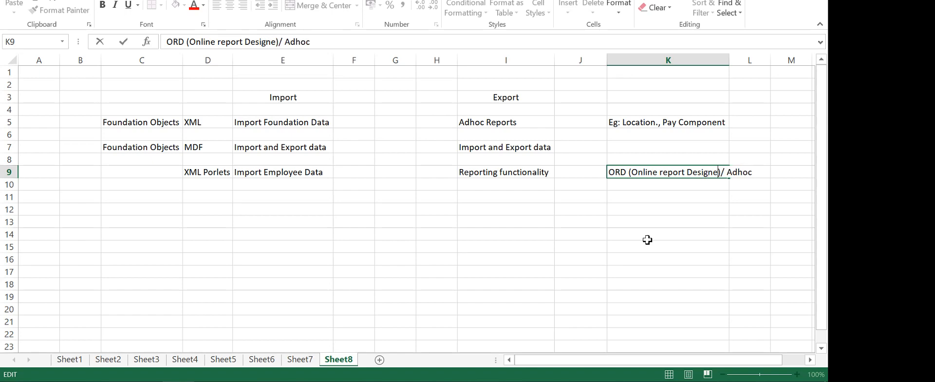
key(BackSpace)
text(r)
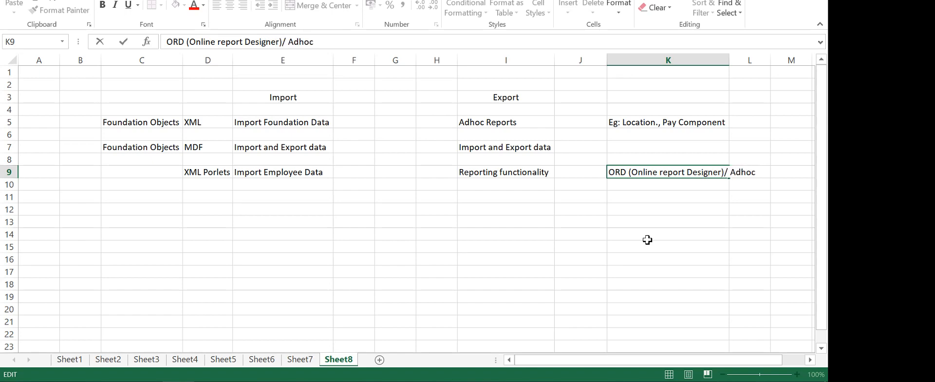
click(727, 60)
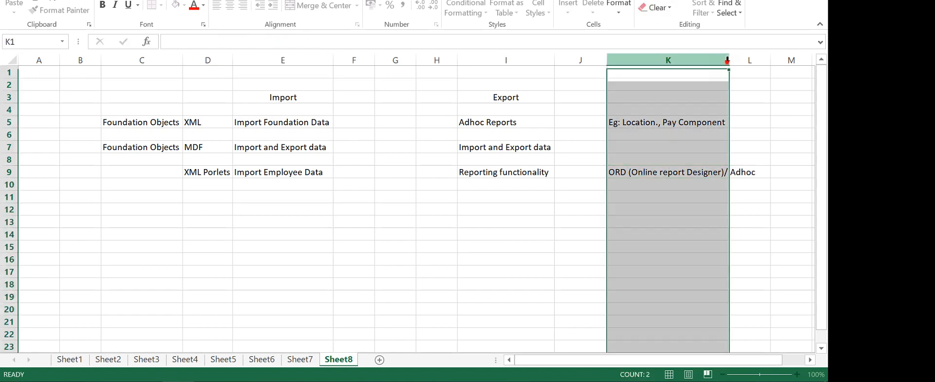
Autofit column K, enter MDF/ Custom Portlets in D11, and autofit column D
double_click(728, 60)
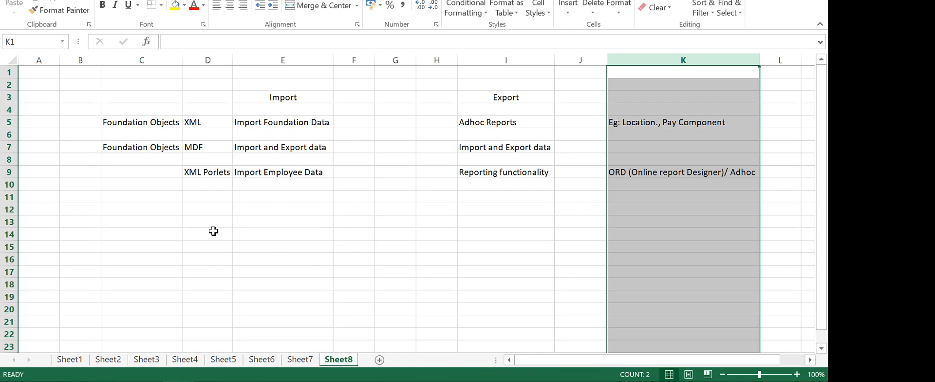
click(204, 198)
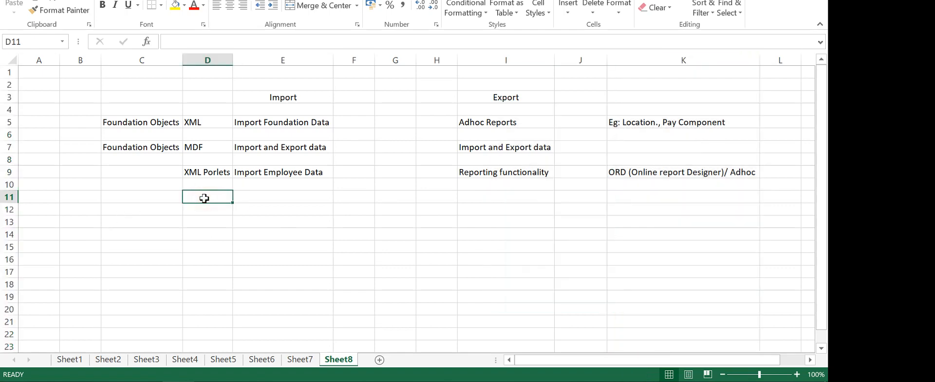
text(M)
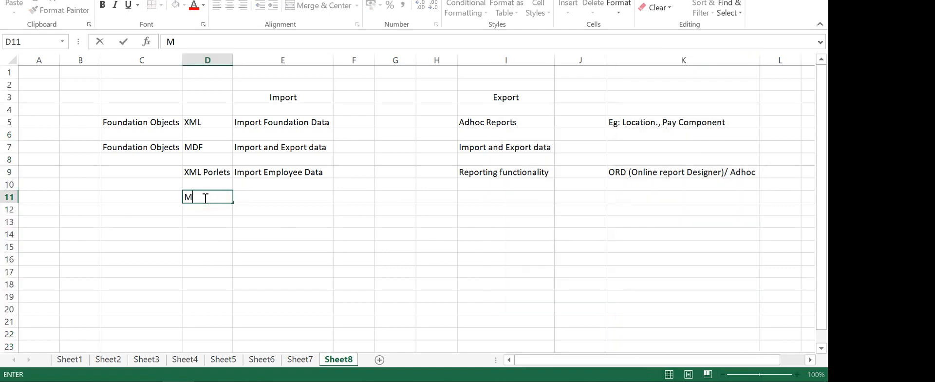
text(DF/ Custom Porl)
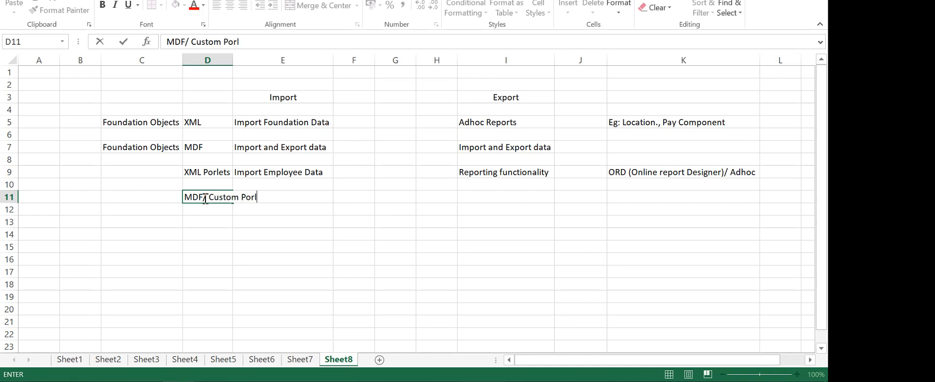
key(BackSpace)
key(BackSpace)
text(ler)
click(380, 274)
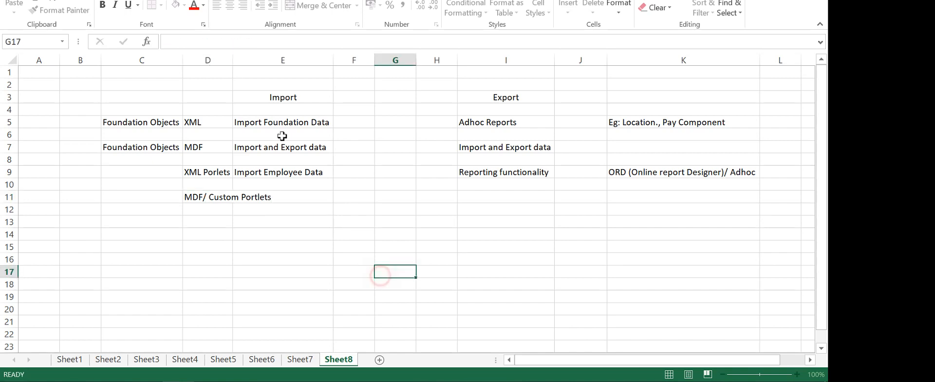
double_click(233, 60)
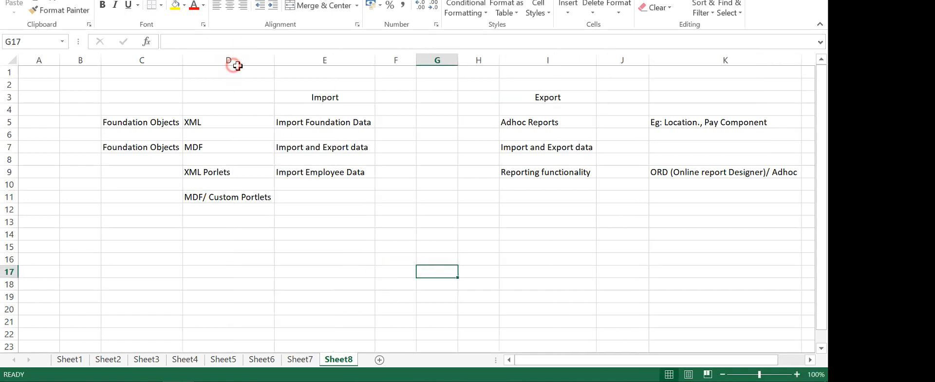
Enter Import and export data in E11 and copy it into I11 under Export
click(313, 198)
text(I)
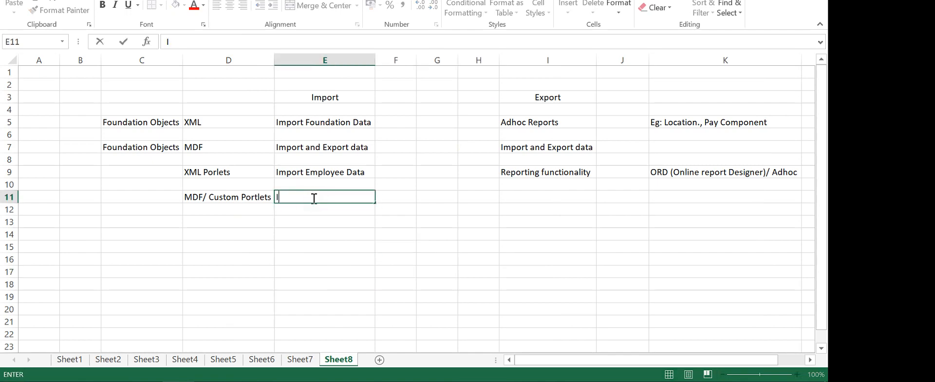
text(mport and )
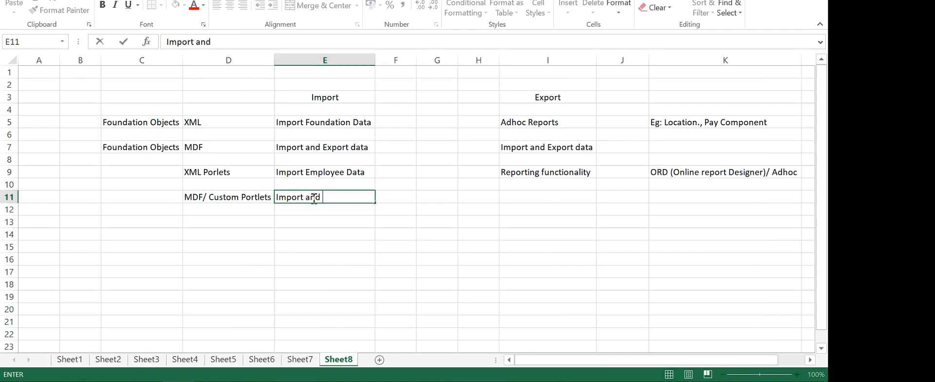
text(erxcpo)
key(BackSpace)
key(BackSpace)
key(BackSpace)
text(port data)
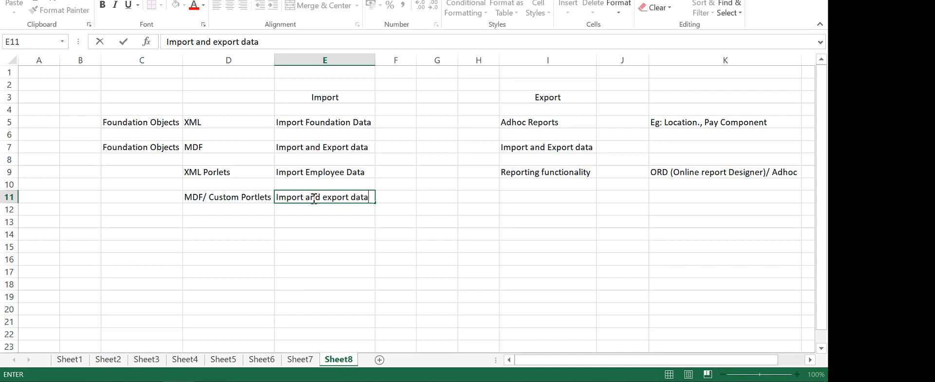
click(454, 281)
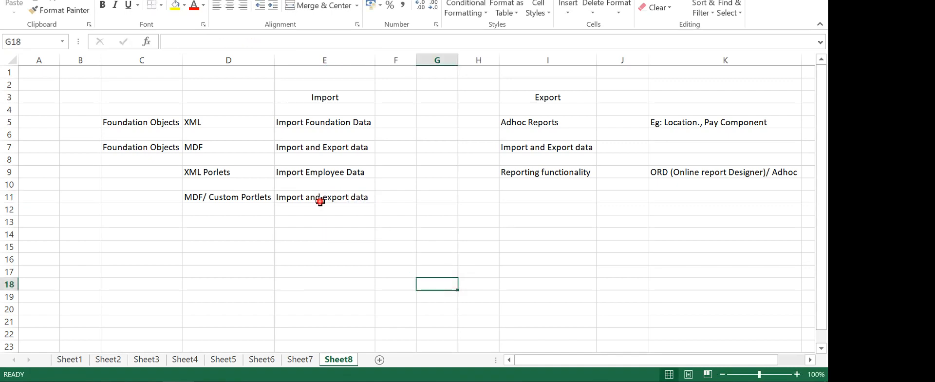
click(320, 200)
key(ctrl+c)
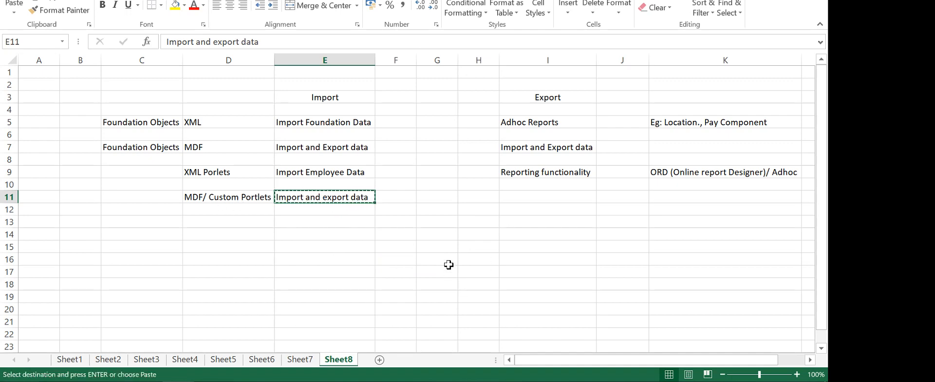
click(531, 196)
key(ctrl+v)
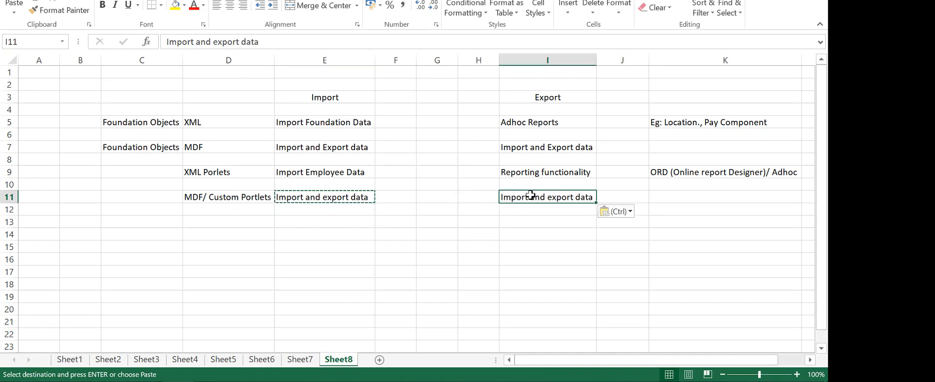
key(Escape)
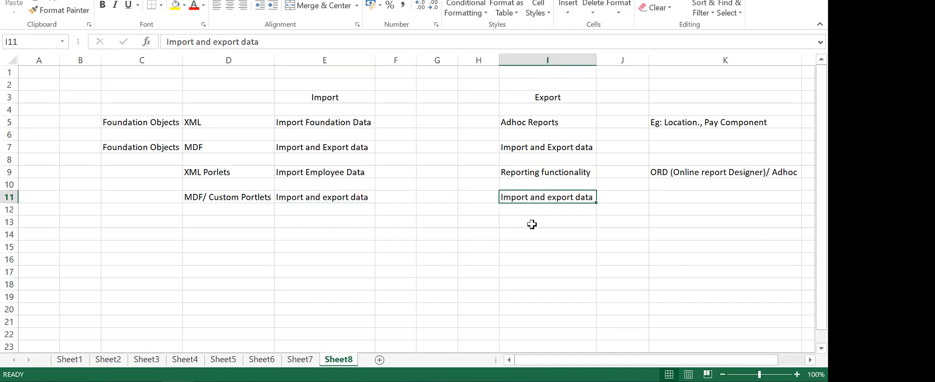
click(219, 145)
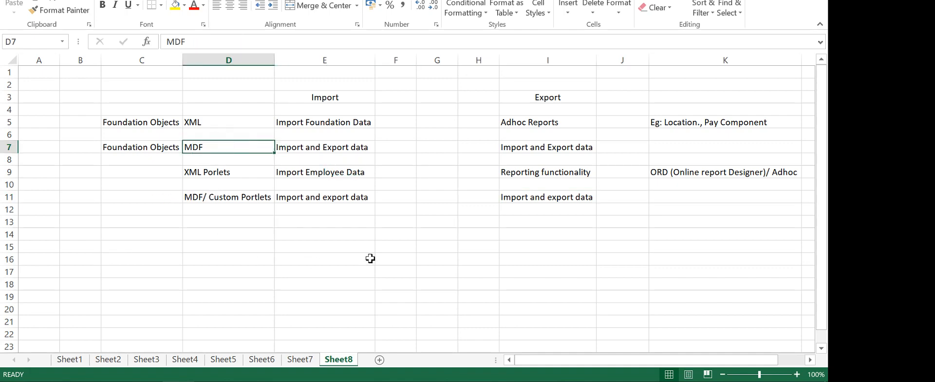
click(325, 149)
click(327, 194)
click(339, 147)
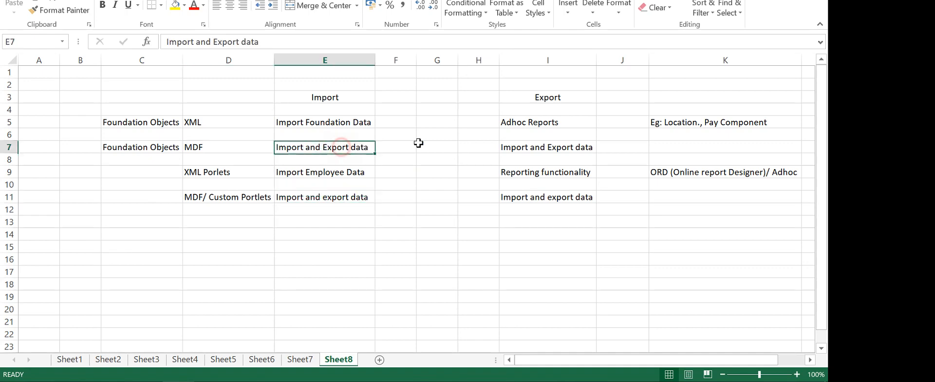
click(516, 143)
click(522, 194)
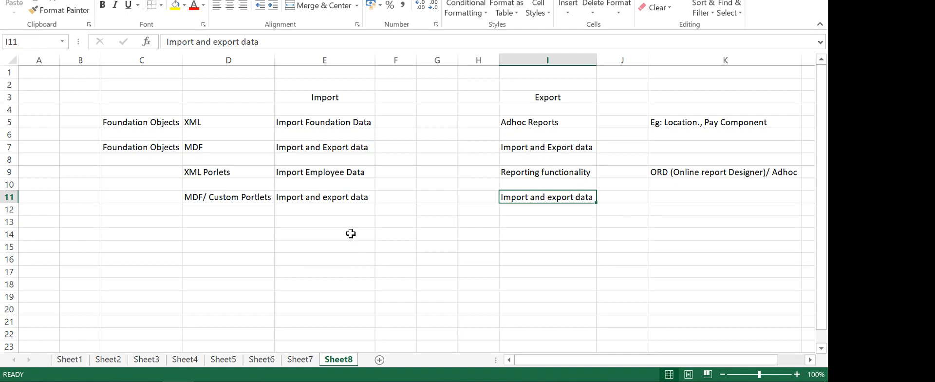
click(322, 121)
click(332, 171)
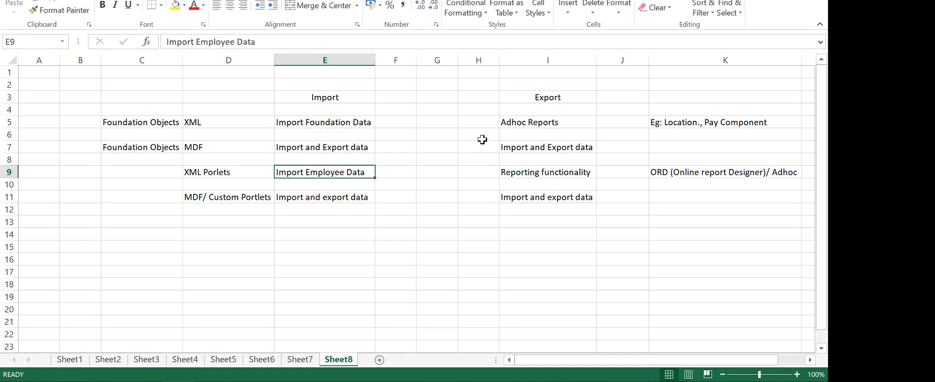
click(516, 171)
click(521, 126)
click(341, 125)
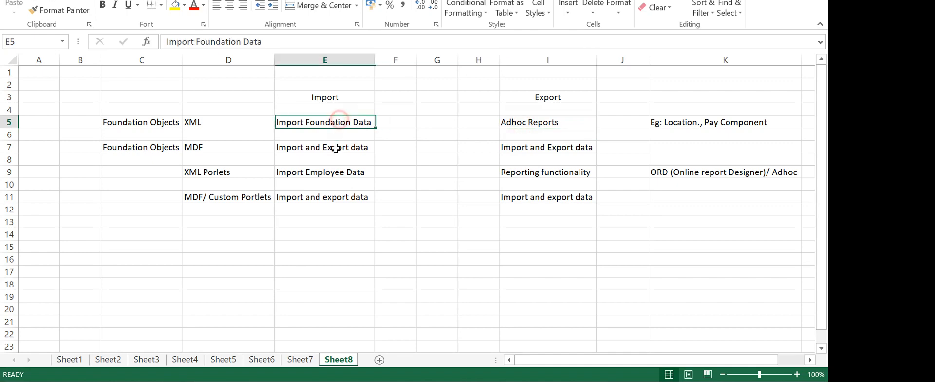
click(337, 171)
click(538, 167)
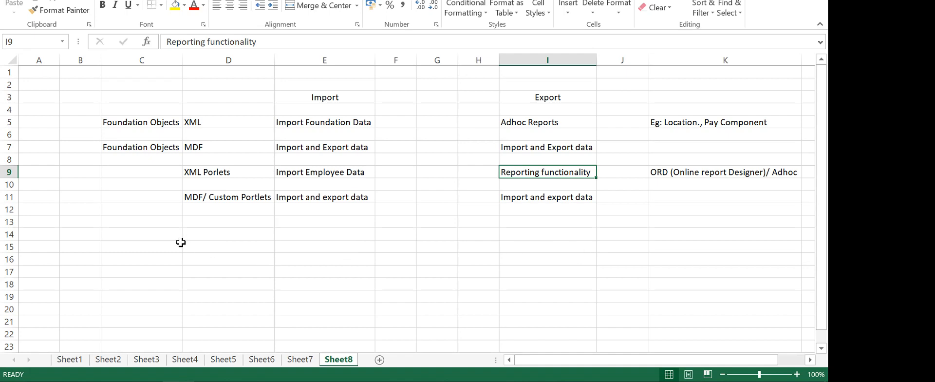
Enter 'Employee Data - Basic Info' in D14 and autofit column D to fit it
click(253, 238)
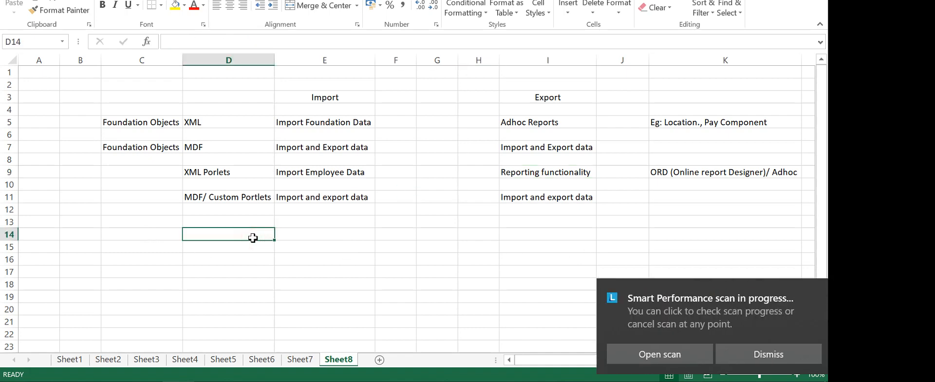
text(Emplo)
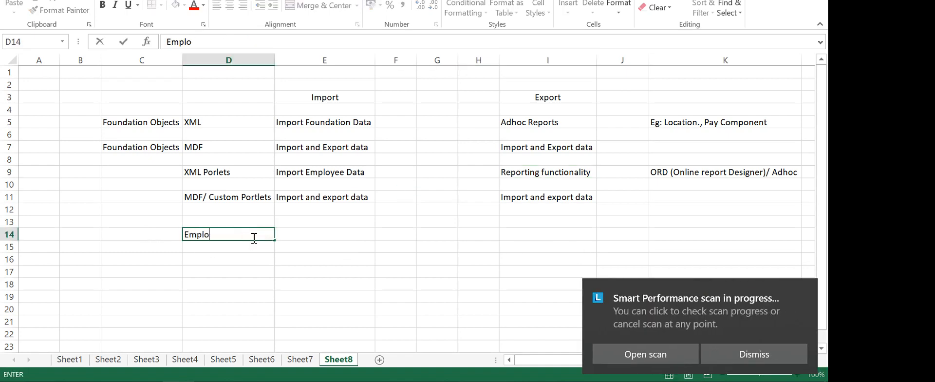
text(yee)
key(BackSpace)
key(BackSpace)
key(BackSpace)
key(BackSpace)
key(BackSpace)
key(BackSpace)
key(BackSpace)
key(BackSpace)
key(Escape)
key(Tab)
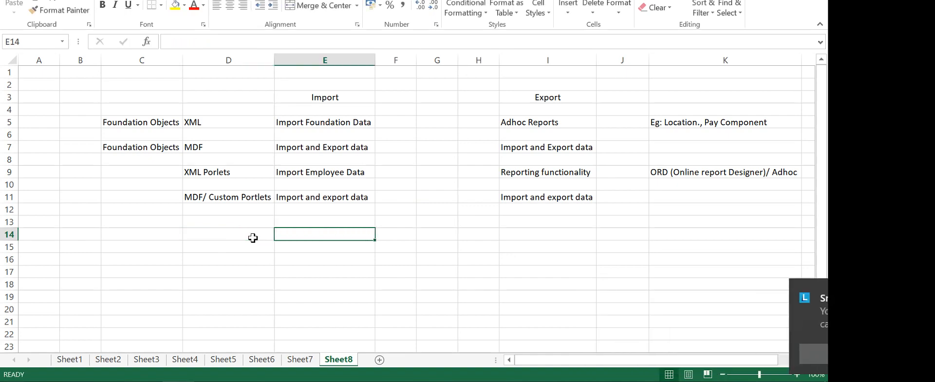
key(Tab)
key(Tab)
key(Tab)
key(Tab)
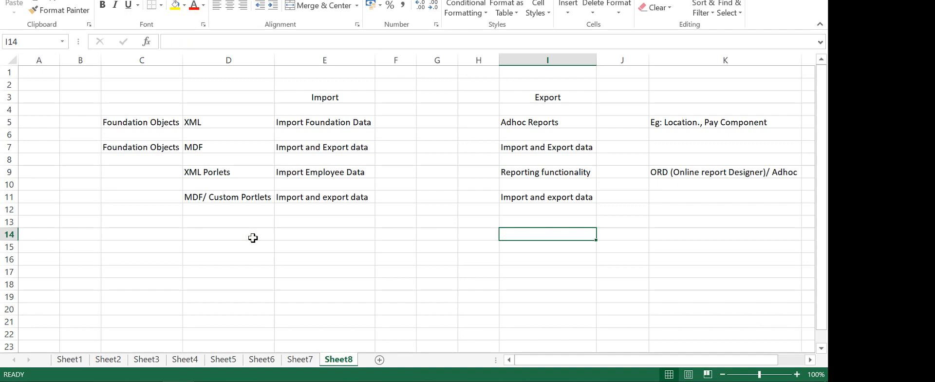
click(228, 234)
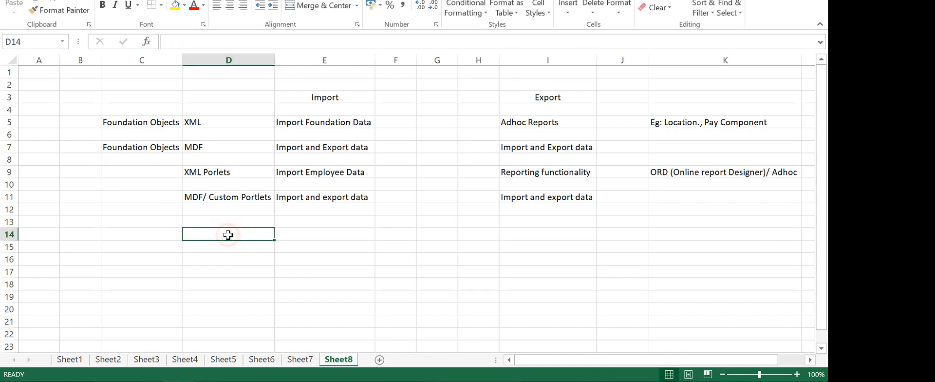
text(Employee Data)
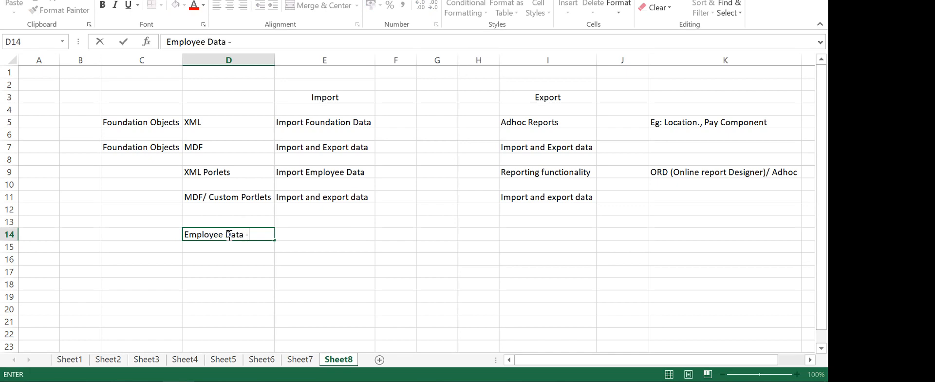
text( - Basic Info)
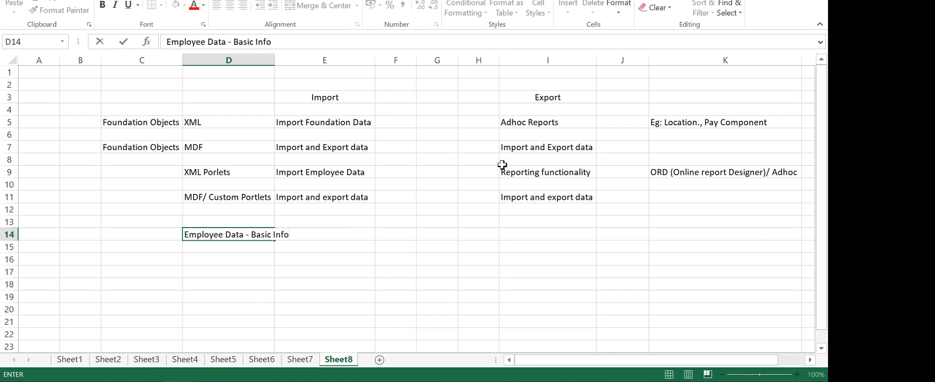
click(311, 260)
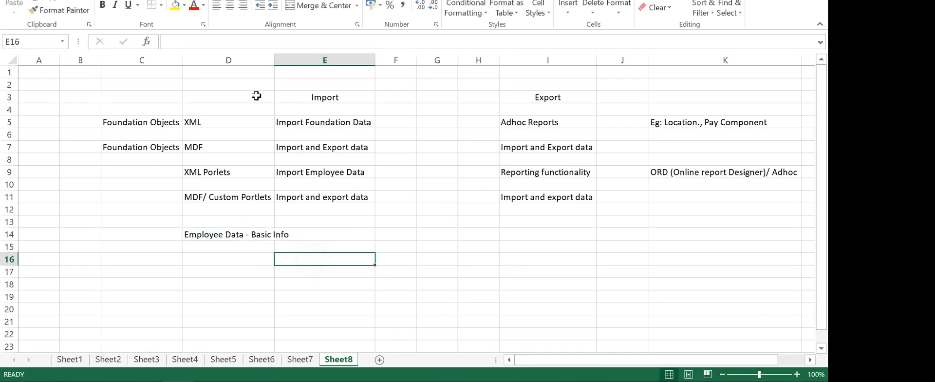
double_click(274, 59)
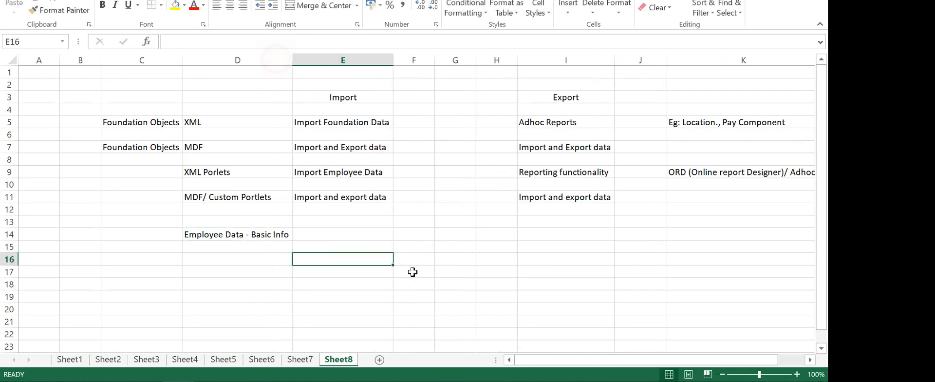
Enter 'Employee Export' in I14, removing the stray bracket typo
click(543, 234)
text(Em)
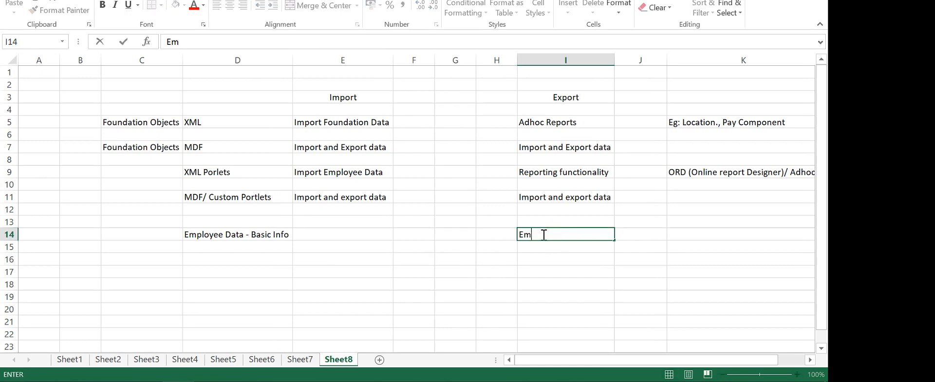
text(ployee Ex[por)
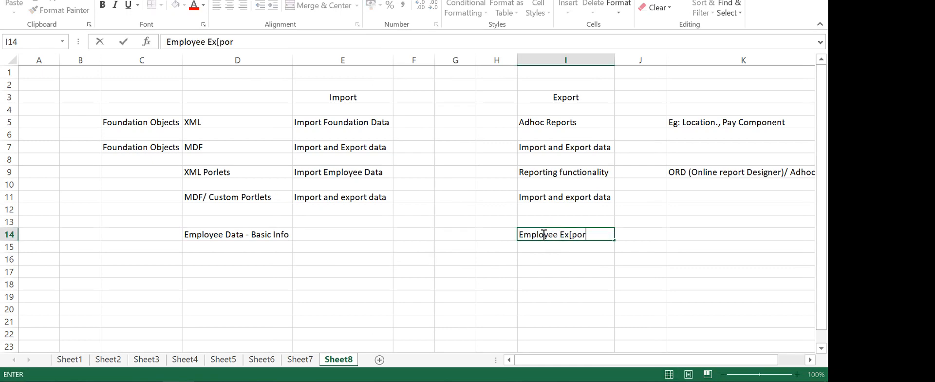
text(t)
click(575, 231)
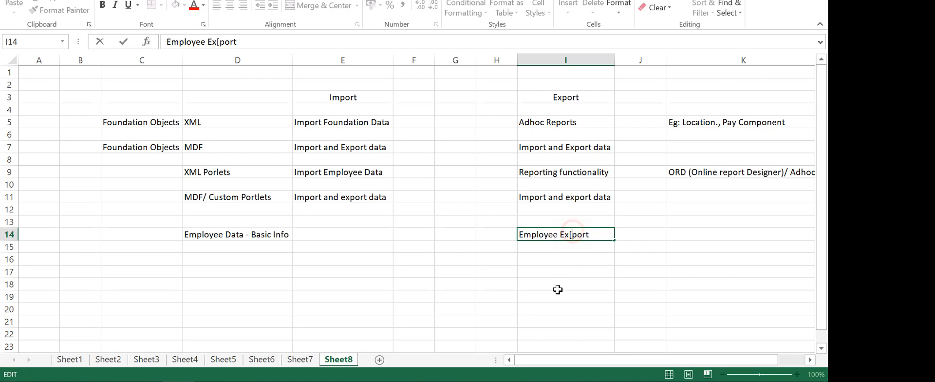
key(BackSpace)
click(558, 290)
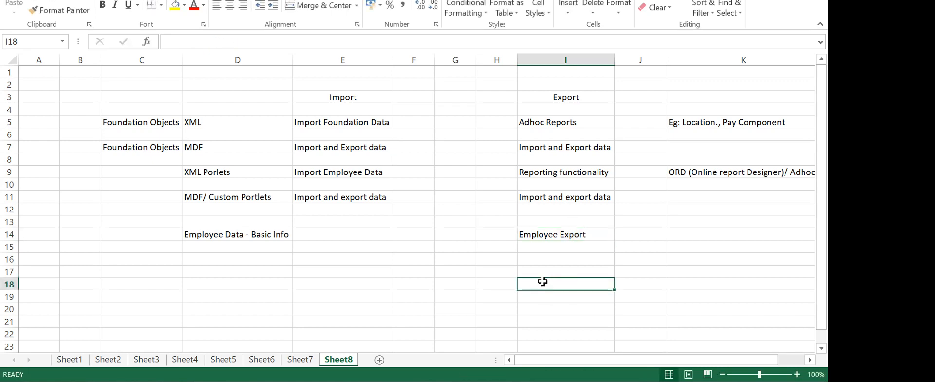
Apply All Borders to the Import entries in E5:E11
drag(345, 120, 346, 197)
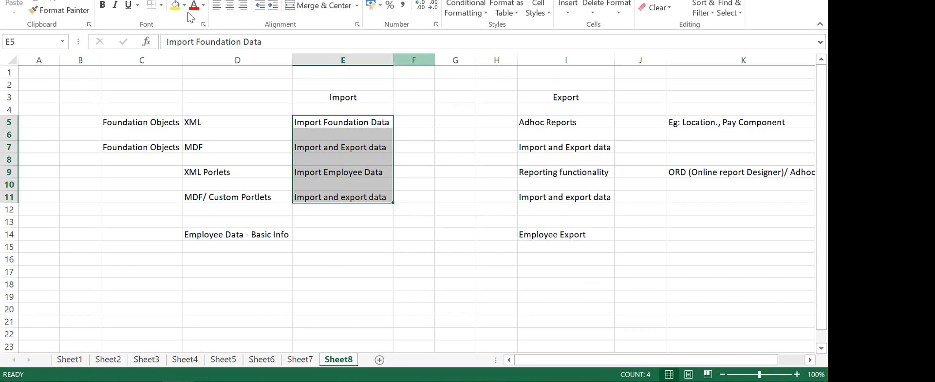
click(162, 7)
click(168, 110)
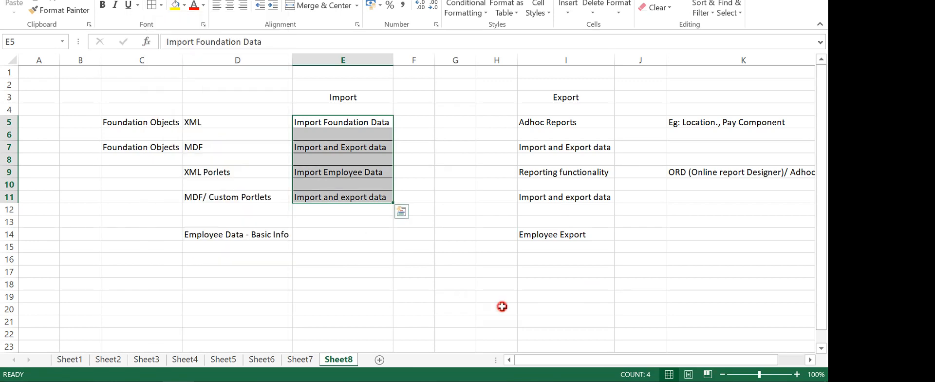
click(501, 306)
Apply All Borders to the Export entries I5:I14, then dismiss the performance scan notification
drag(555, 122, 554, 238)
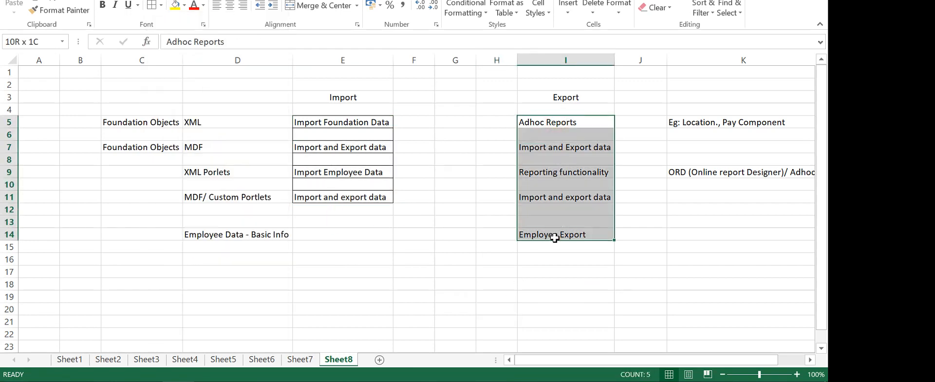
click(152, 5)
click(557, 284)
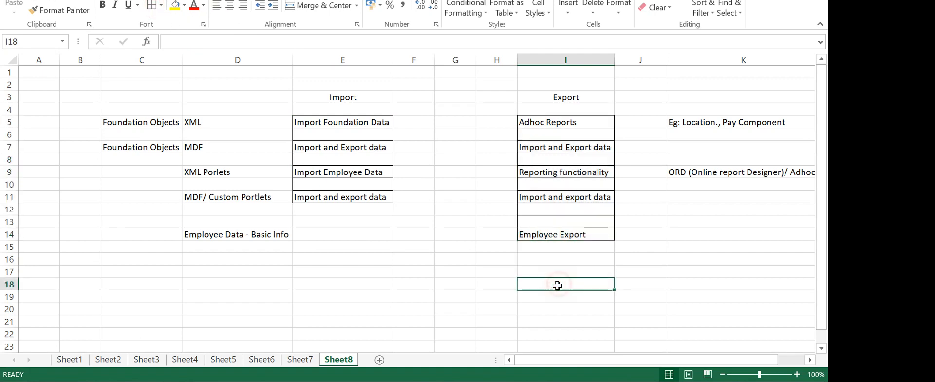
click(273, 297)
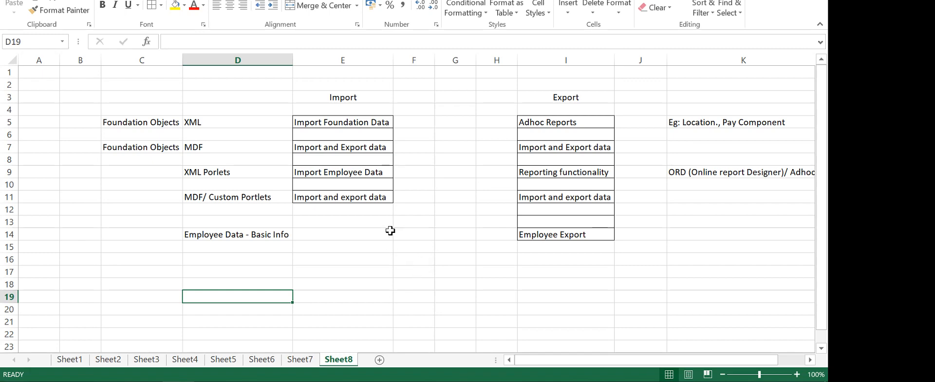
click(349, 171)
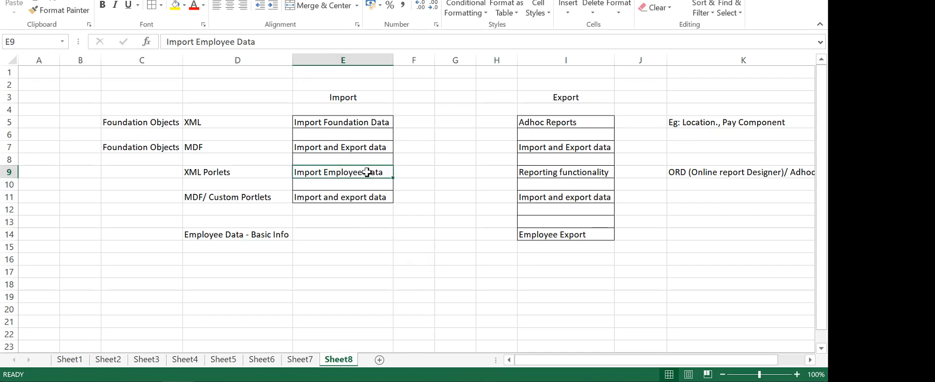
click(244, 173)
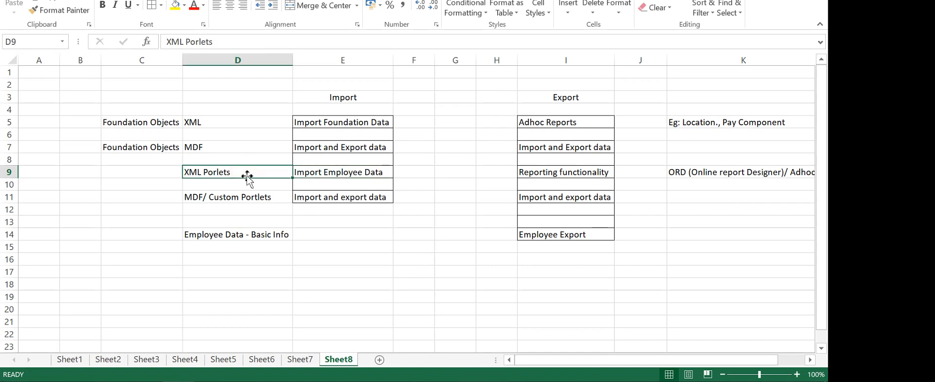
click(334, 174)
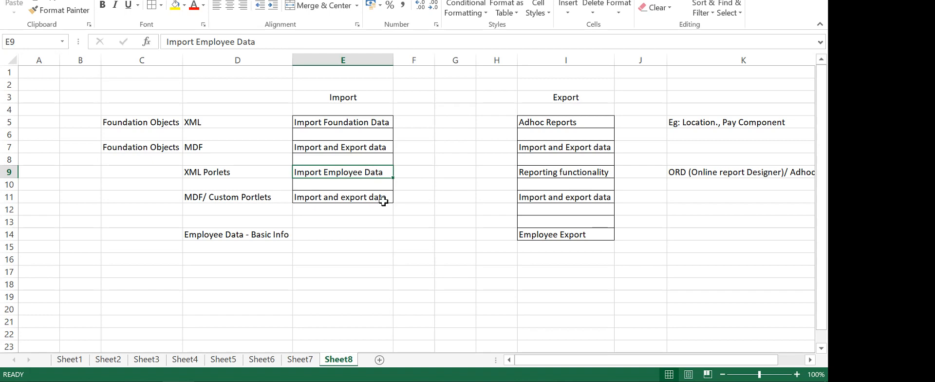
click(540, 235)
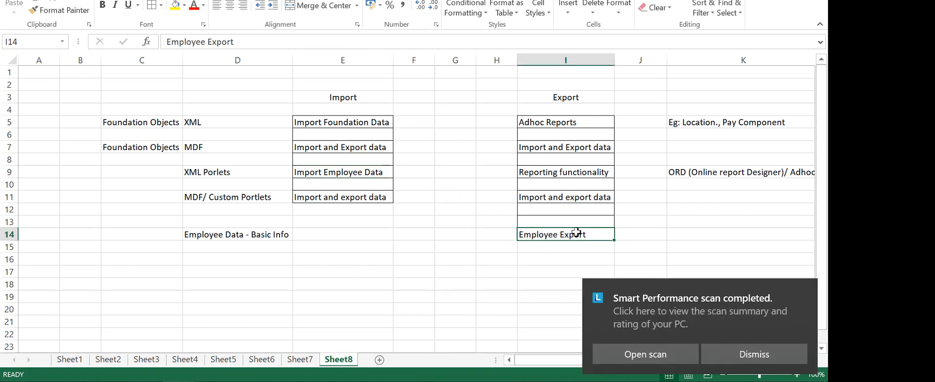
click(799, 292)
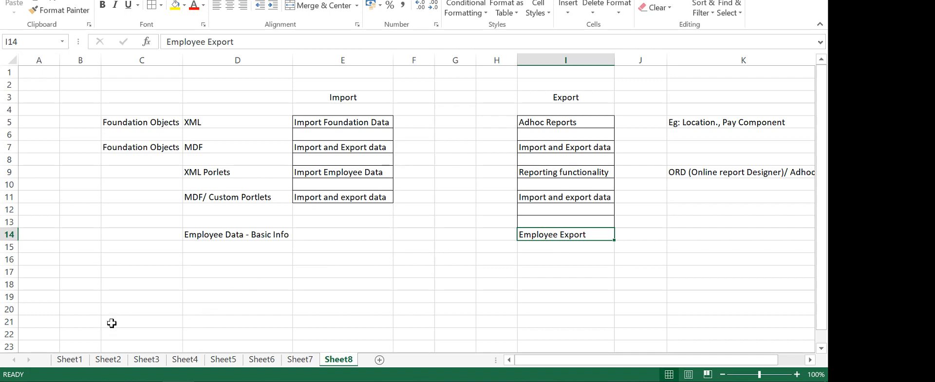
Search SuccessFactors actions for 'export employee' and open Employee Export
mouse_move(69, 377)
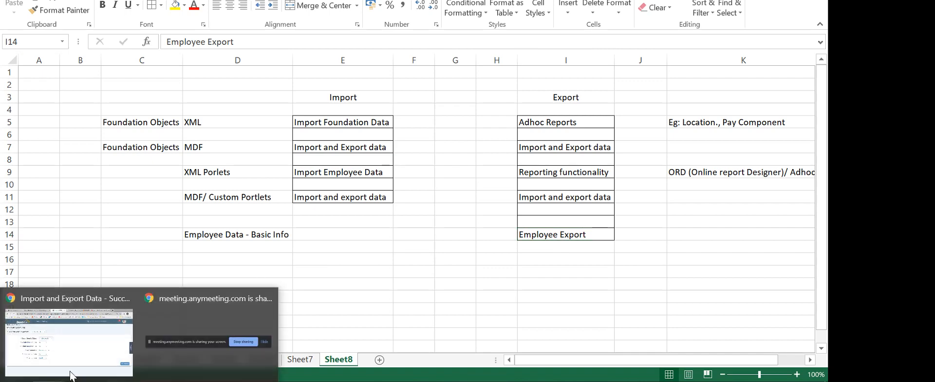
click(84, 355)
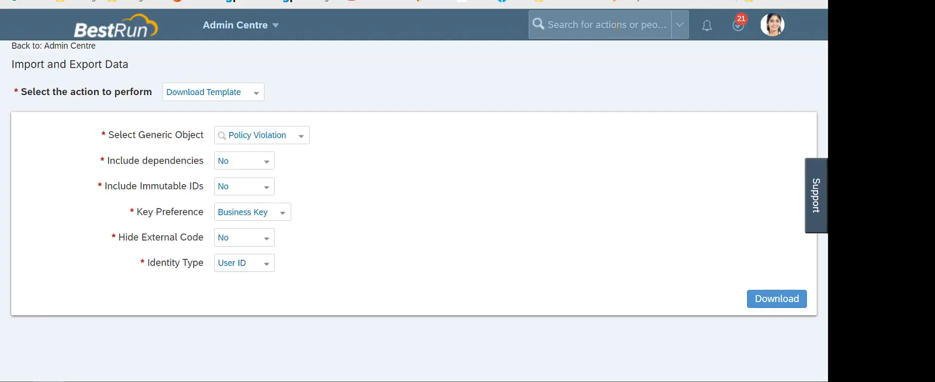
click(613, 25)
text(export)
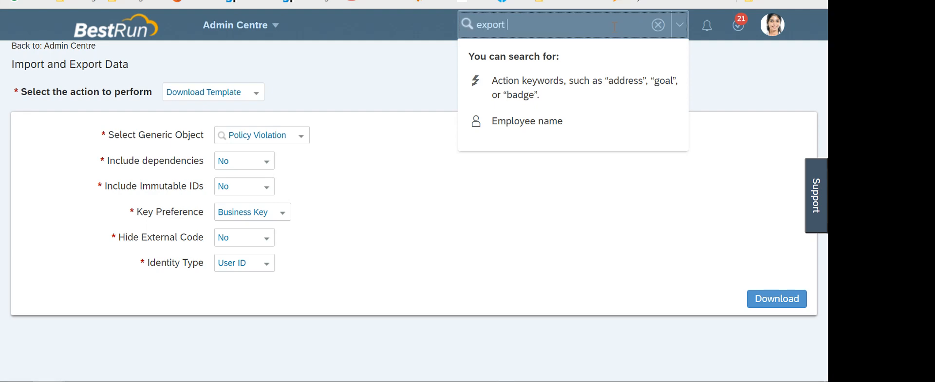
text( e)
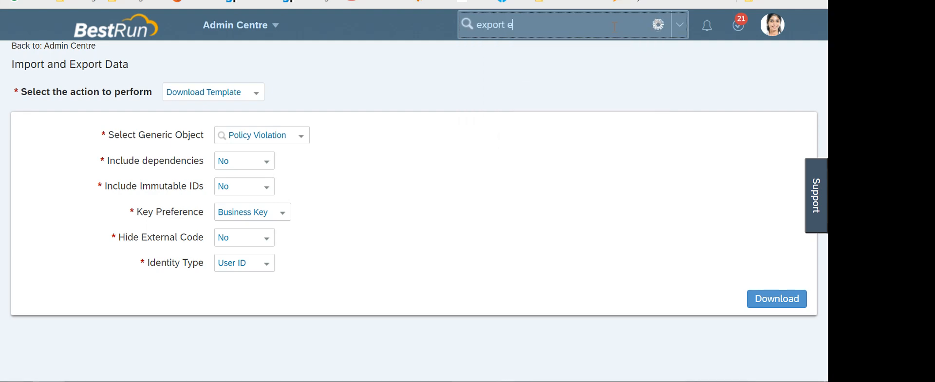
text(mployee)
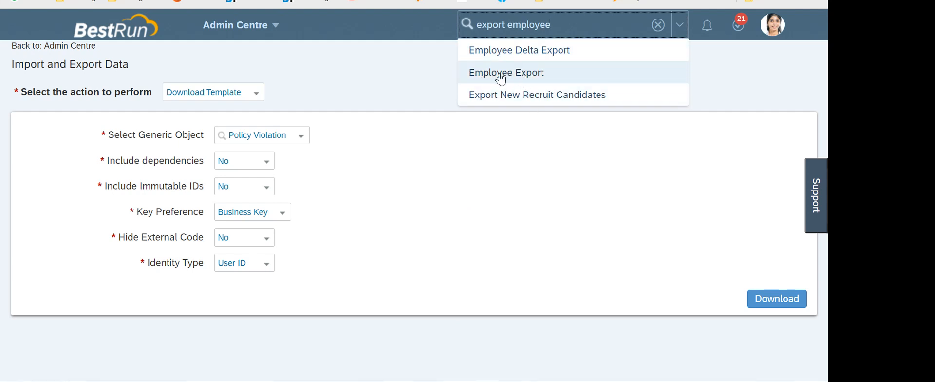
click(519, 78)
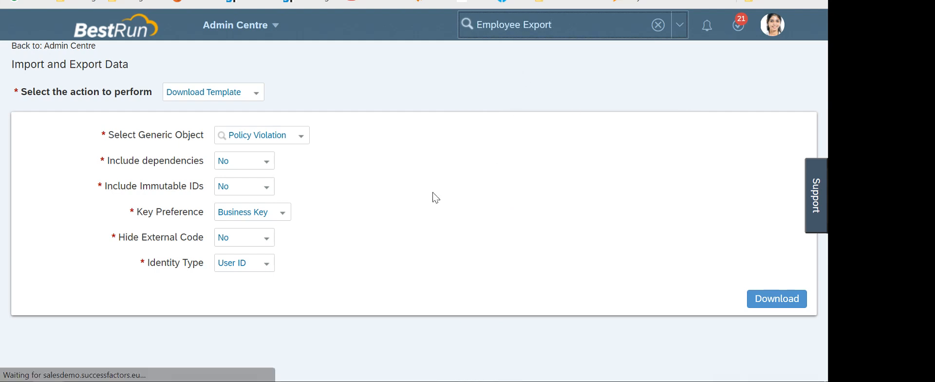
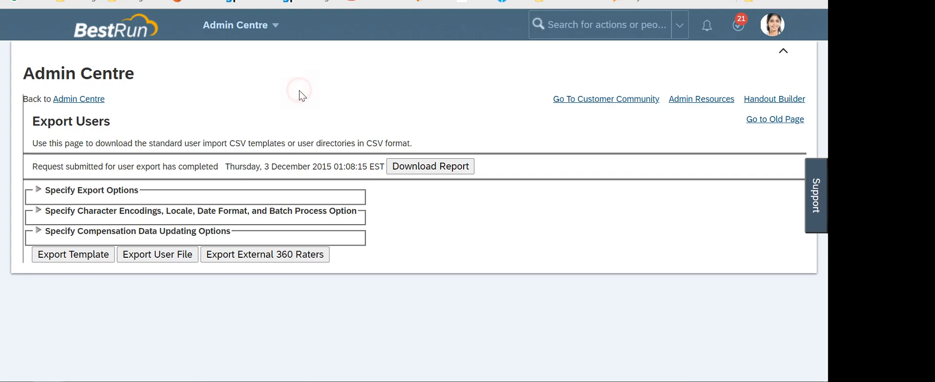
Go to Reporting from the module list and start a New report in Report Centre
click(263, 34)
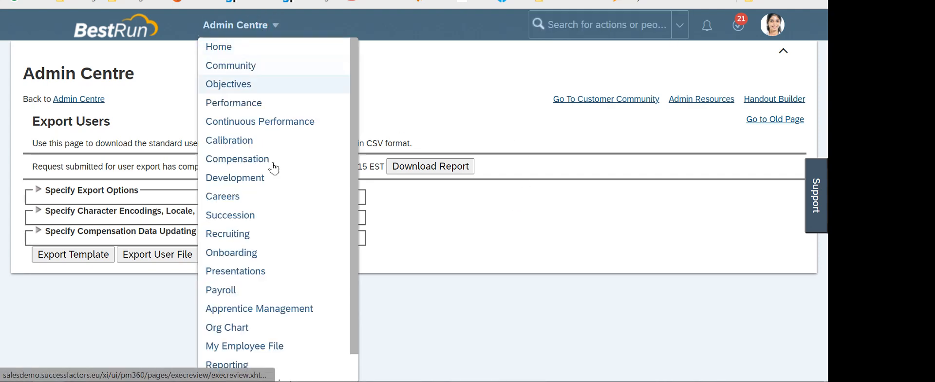
scroll(236, 317, down, 1)
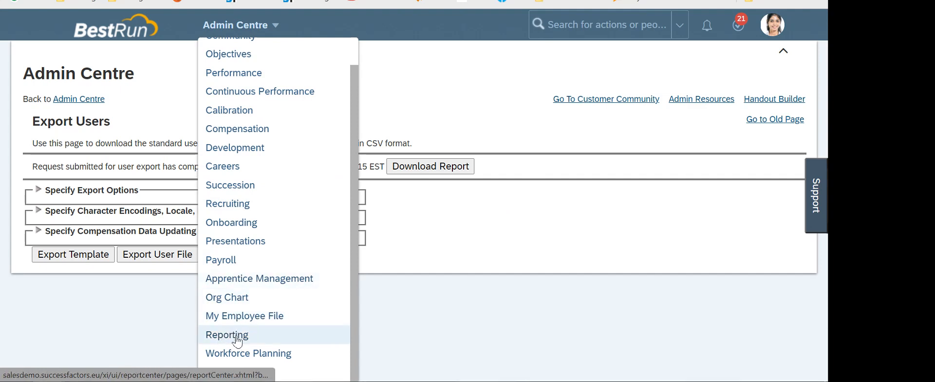
click(229, 336)
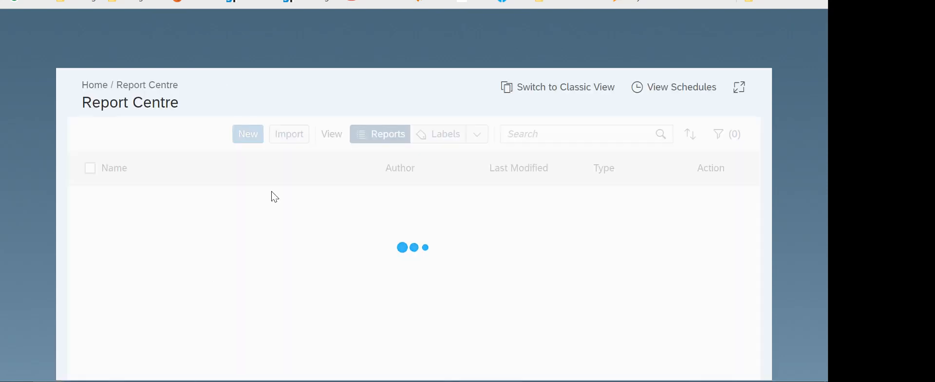
click(269, 162)
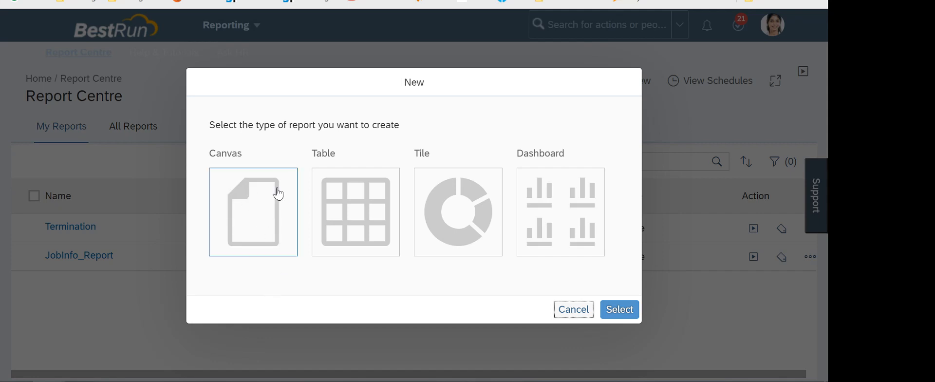
Create a Table report on the Job Information (Date Range) domain
click(346, 202)
click(618, 307)
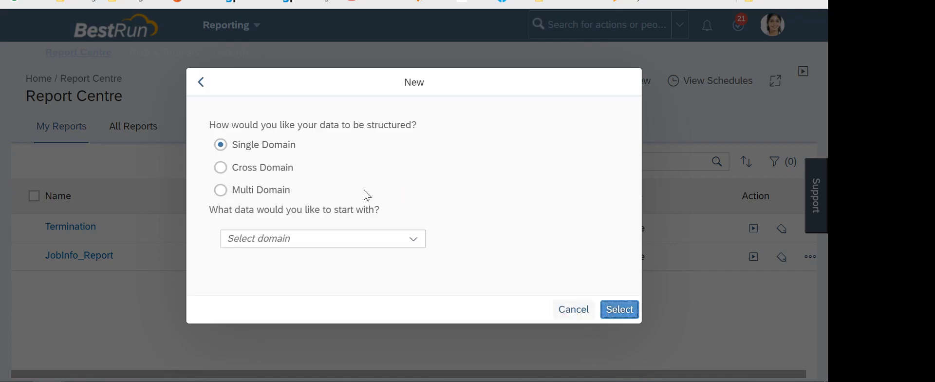
click(423, 243)
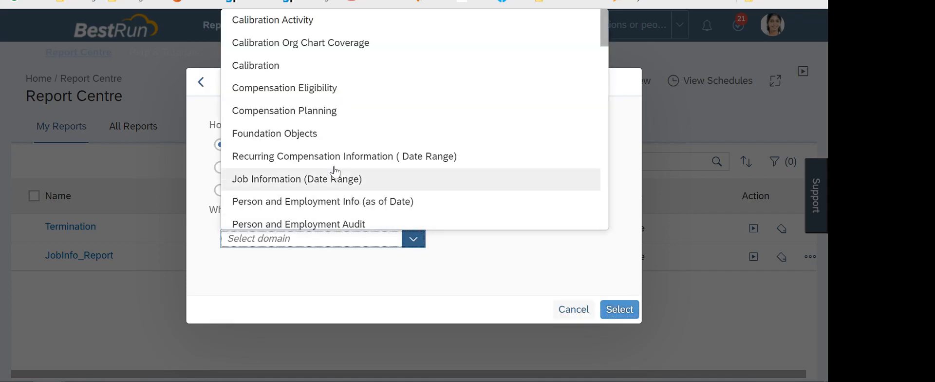
scroll(311, 125, down, 2)
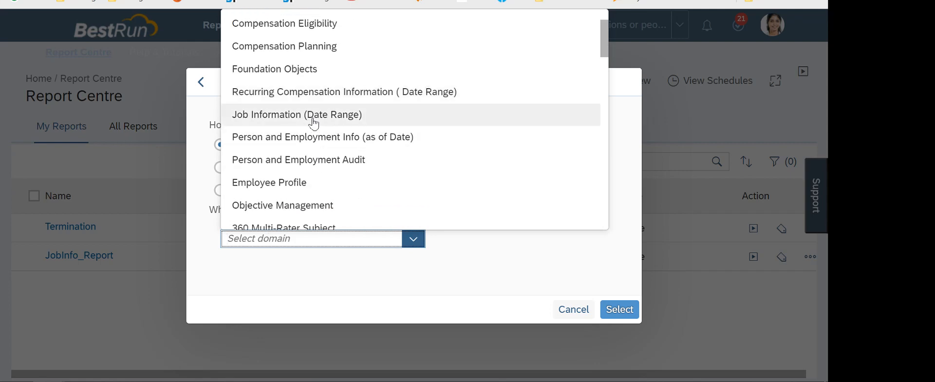
scroll(326, 124, down, 2)
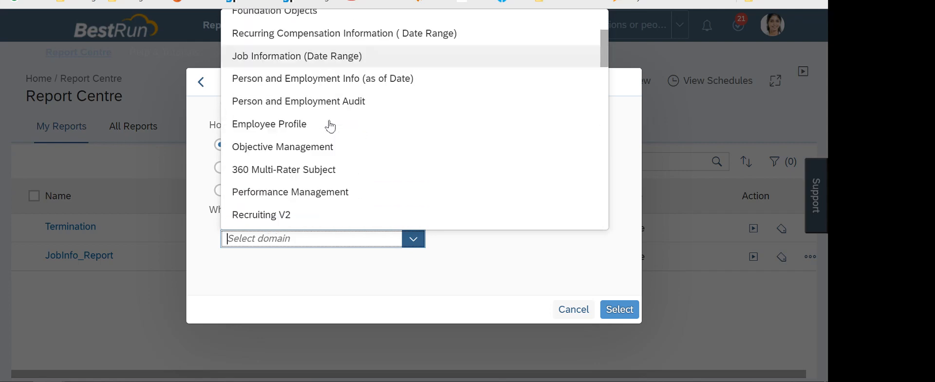
scroll(330, 141, up, 2)
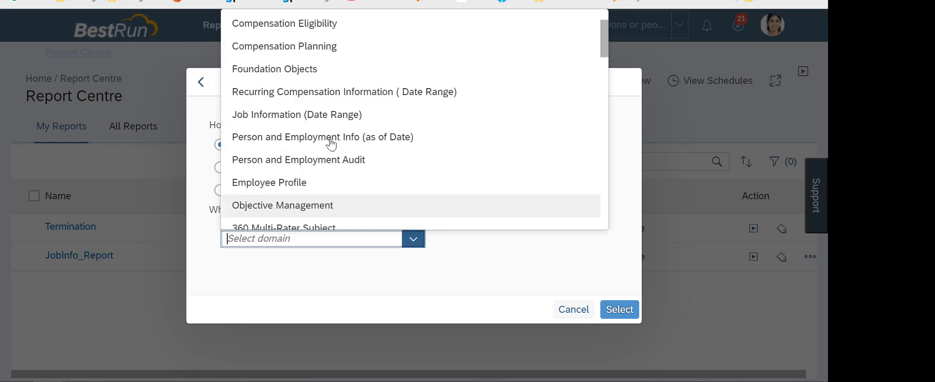
click(330, 114)
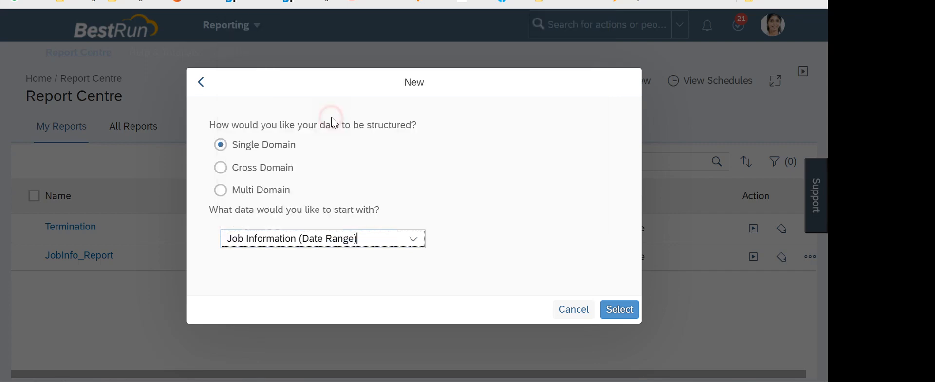
click(621, 309)
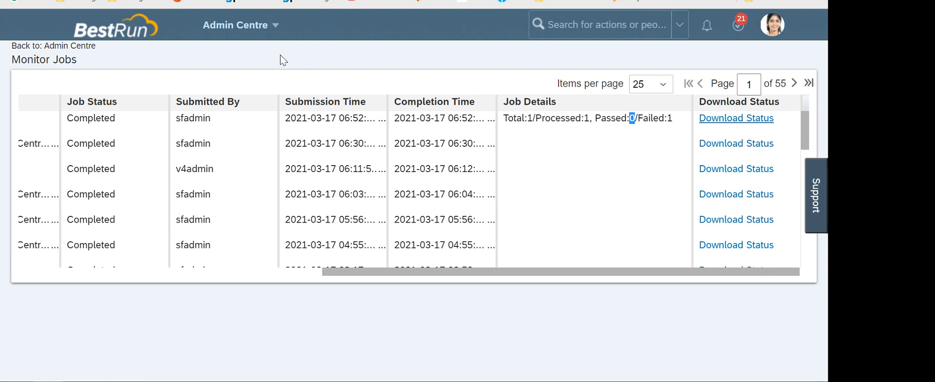
Review the Untitled Report's General Info fields: name, description and Medium priority
click(392, 62)
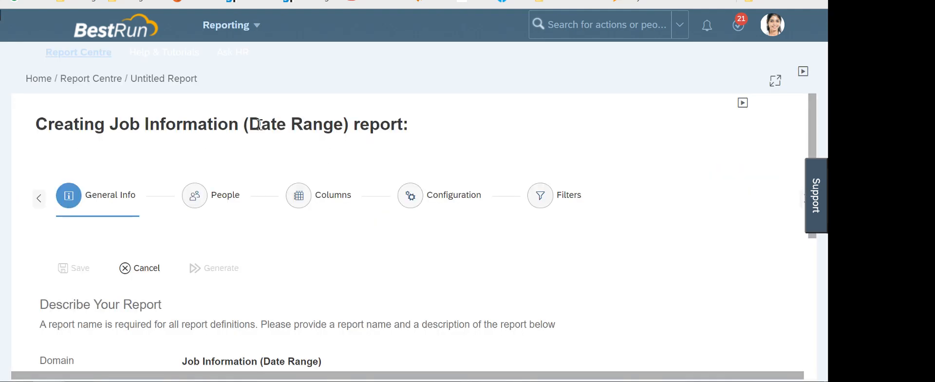
scroll(194, 153, down, 2)
scroll(199, 177, up, 2)
scroll(294, 153, down, 3)
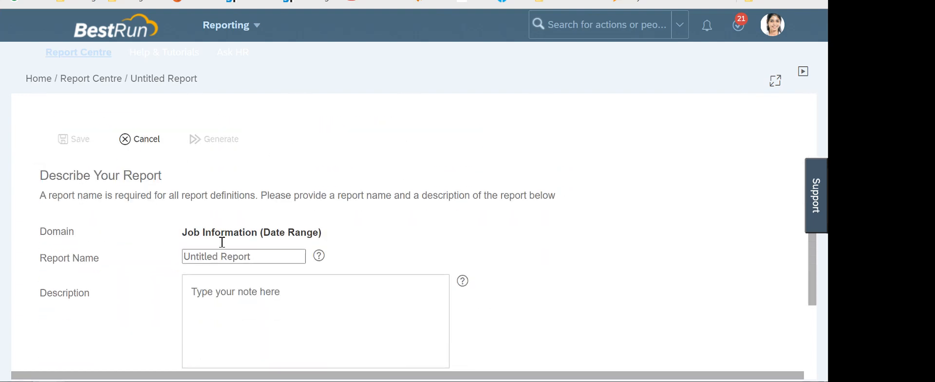
scroll(328, 132, down, 3)
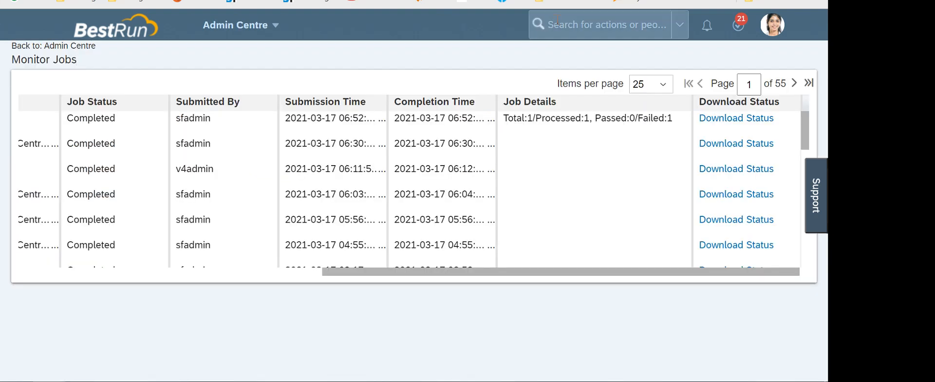
Find Employee Export via an 'export employee' search and download the user file
click(557, 19)
text(e)
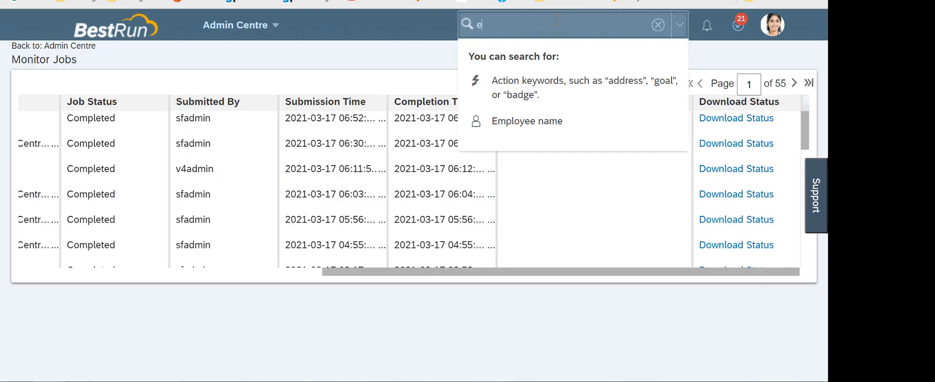
text(x[port)
key(BackSpace)
key(BackSpace)
key(BackSpace)
key(BackSpace)
key(BackSpace)
key(BackSpace)
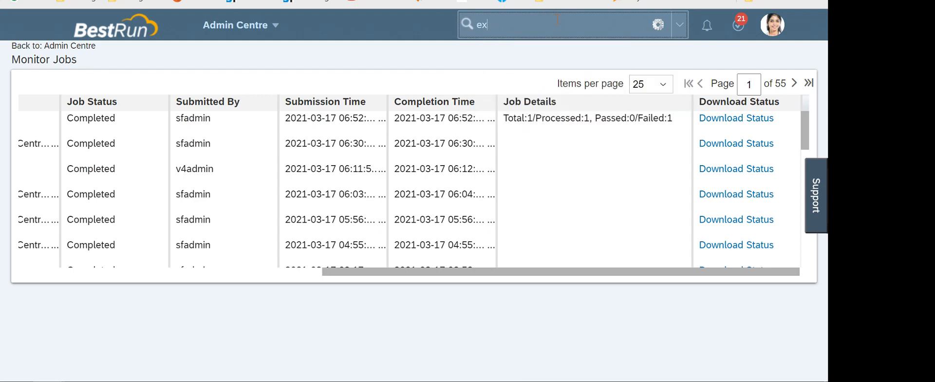
text(port empl)
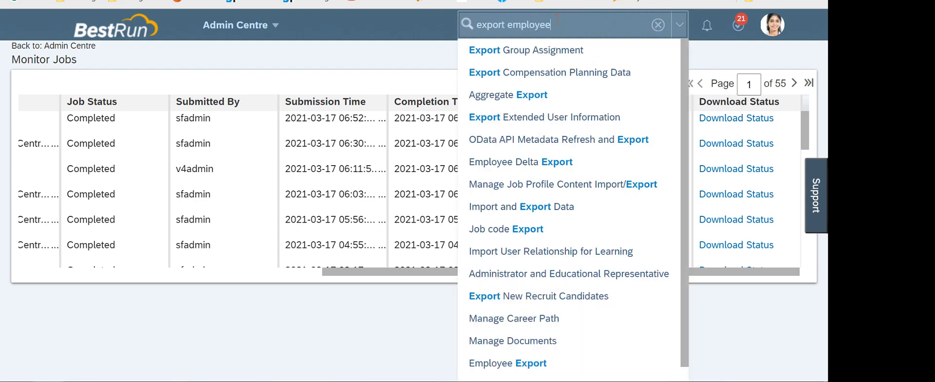
text(oyee)
click(516, 71)
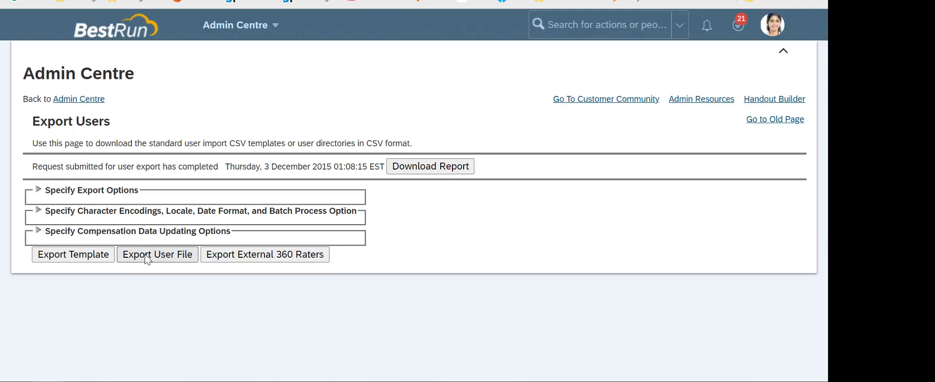
click(170, 258)
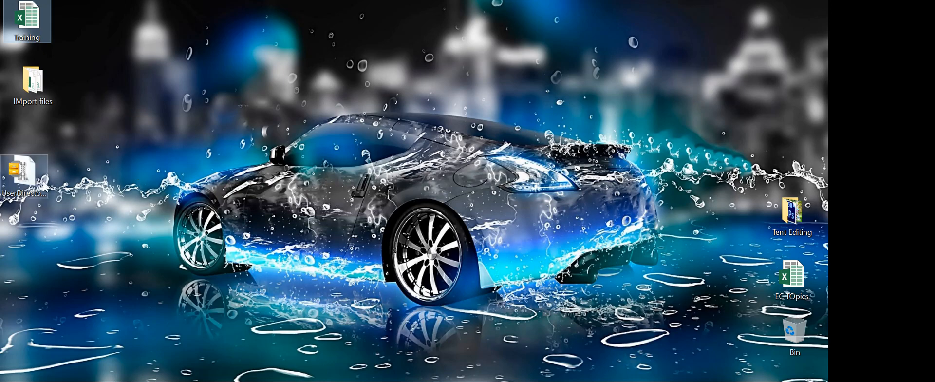
Extract the UserDirectory CSV from the zip onto the desktop and open it in Excel
click(59, 185)
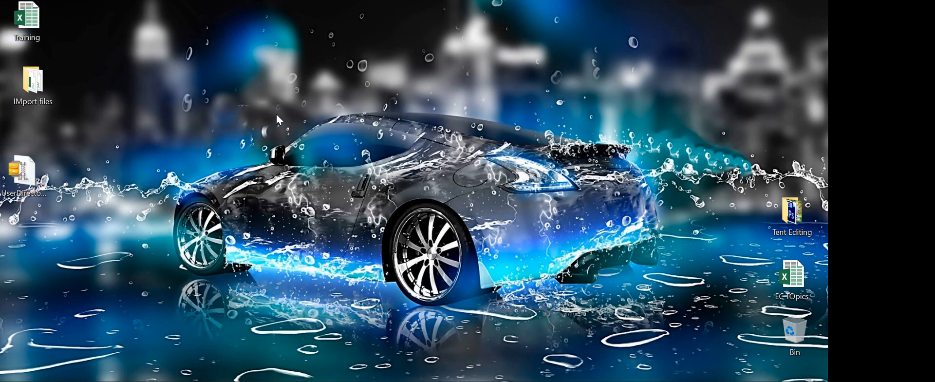
double_click(22, 173)
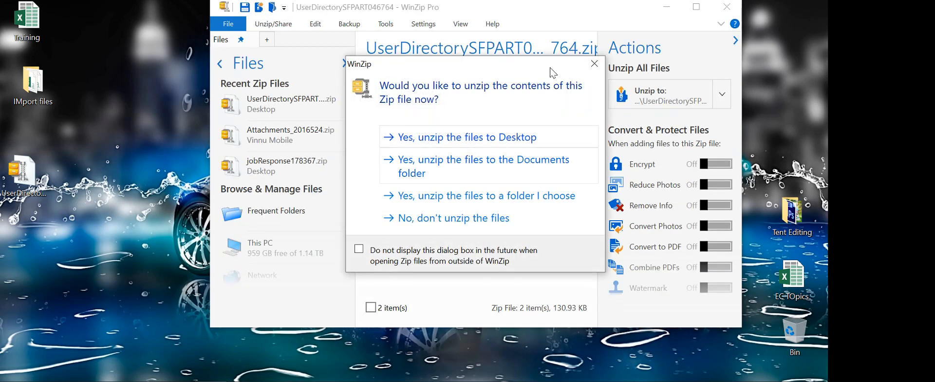
click(595, 65)
drag(452, 128, 98, 236)
click(99, 235)
drag(468, 130, 113, 239)
click(727, 7)
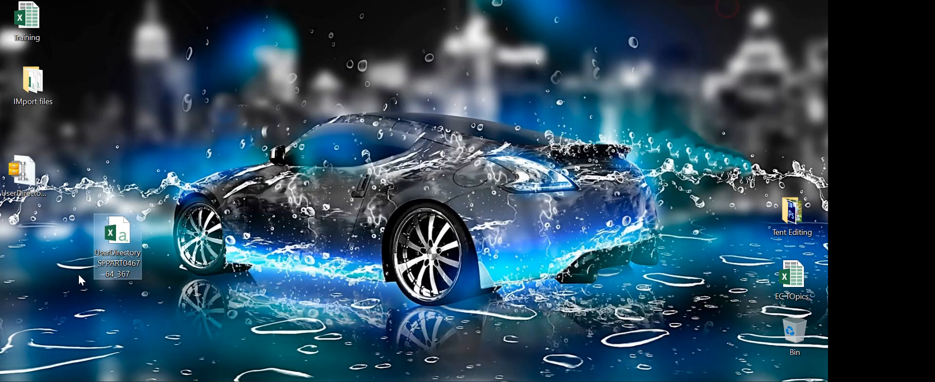
double_click(134, 245)
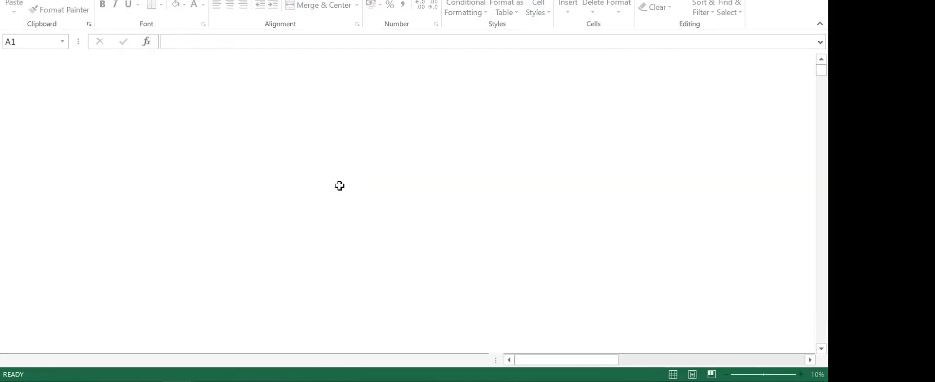
Browse the UserDirectory sheet, select rows 188–200, then return to the Export Users page
scroll(185, 182, down, 13)
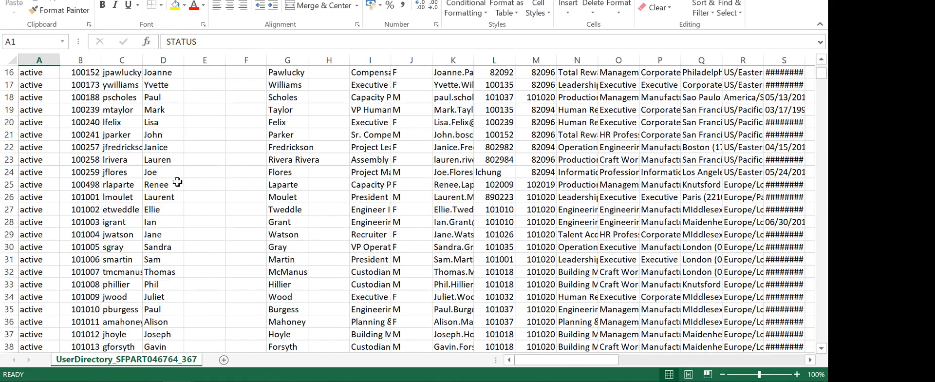
scroll(178, 181, down, 20)
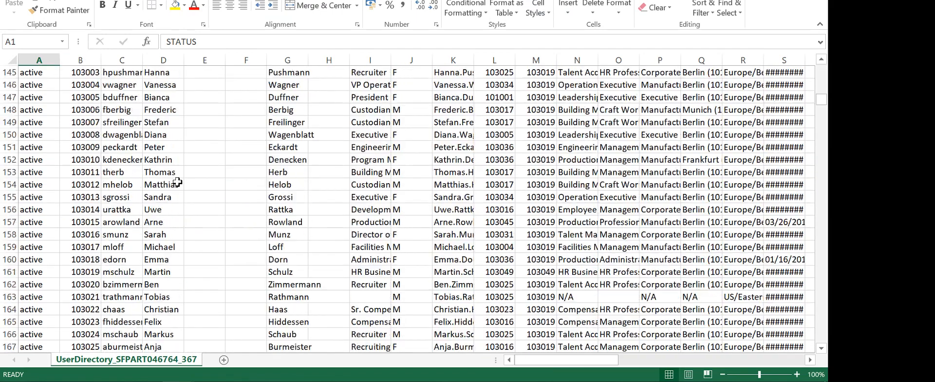
scroll(177, 182, down, 4)
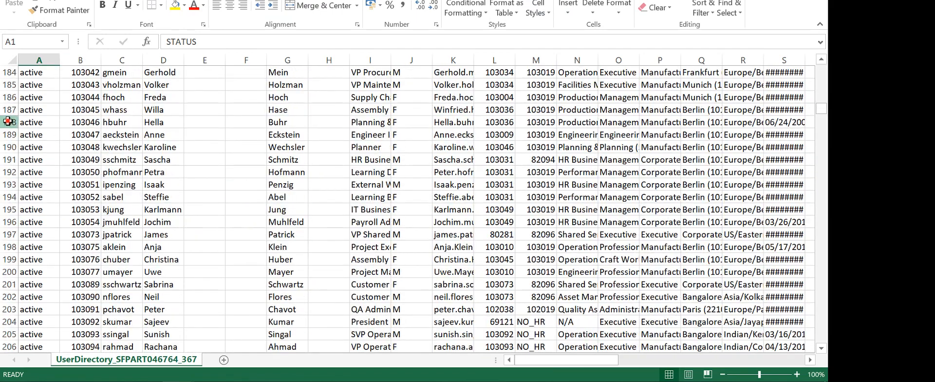
drag(9, 122, 7, 271)
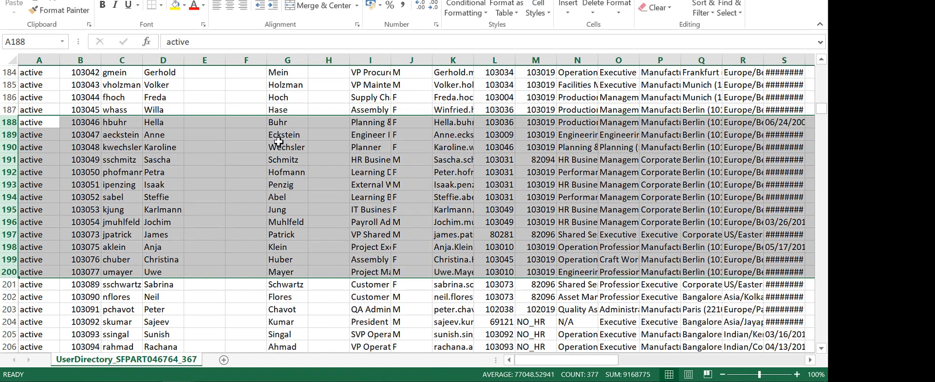
key(alt+Tab)
key(alt+Tab)
key(Tab)
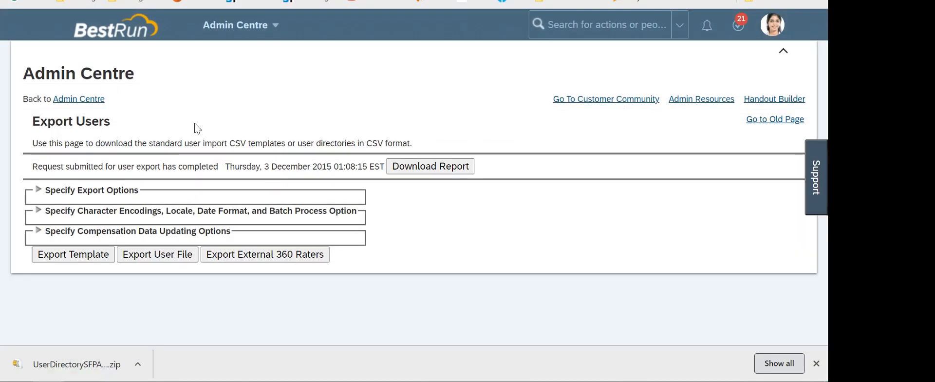
Close the downloads bar and return to the Untitled Report tab in Report Centre
drag(122, 122, 31, 122)
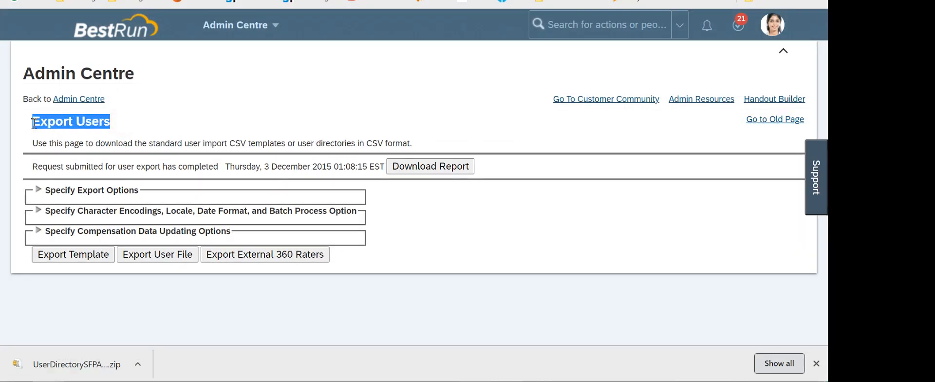
click(343, 108)
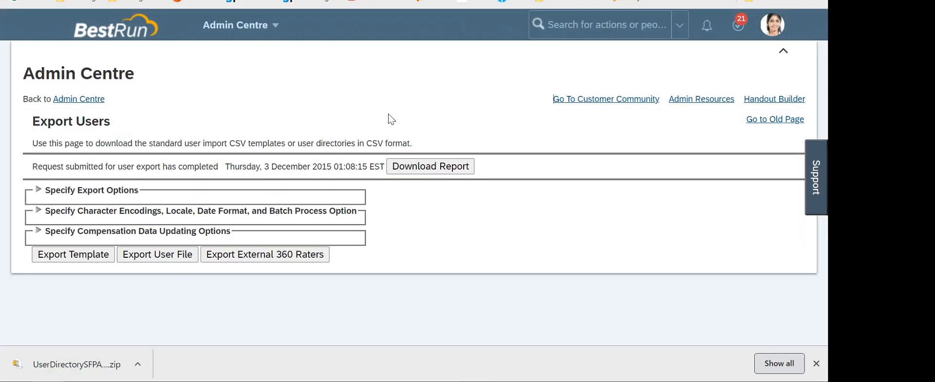
click(816, 364)
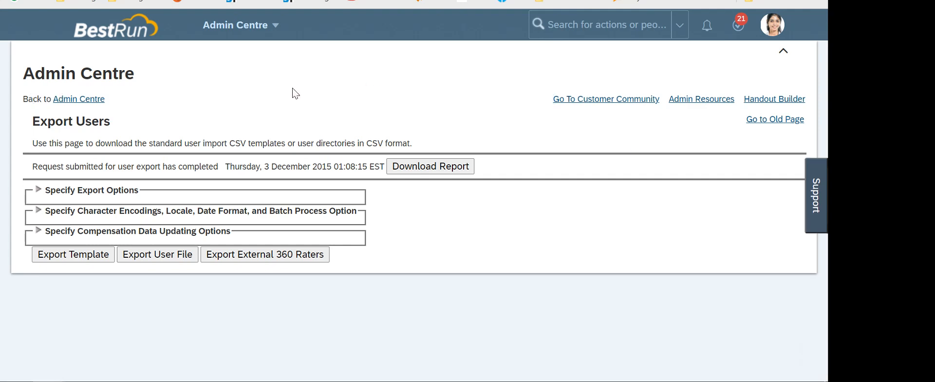
key(alt+Tab)
key(alt+Tab)
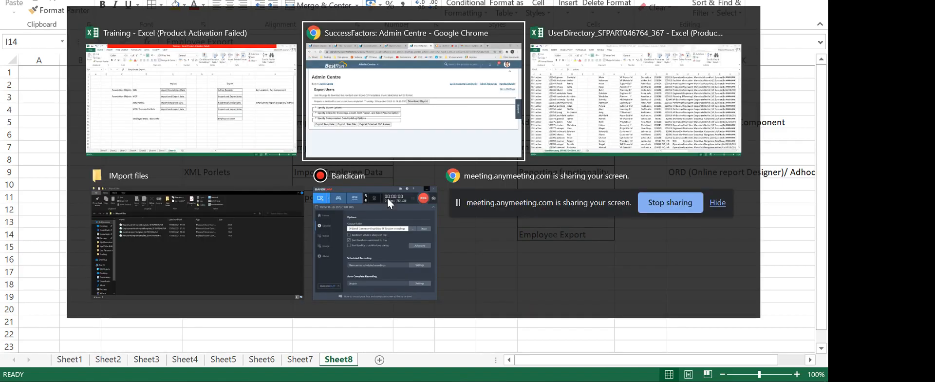
key(alt+Tab)
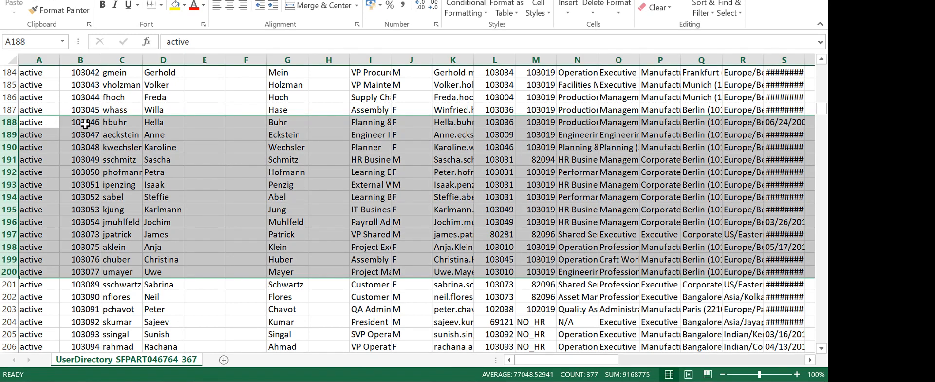
key(alt+Tab)
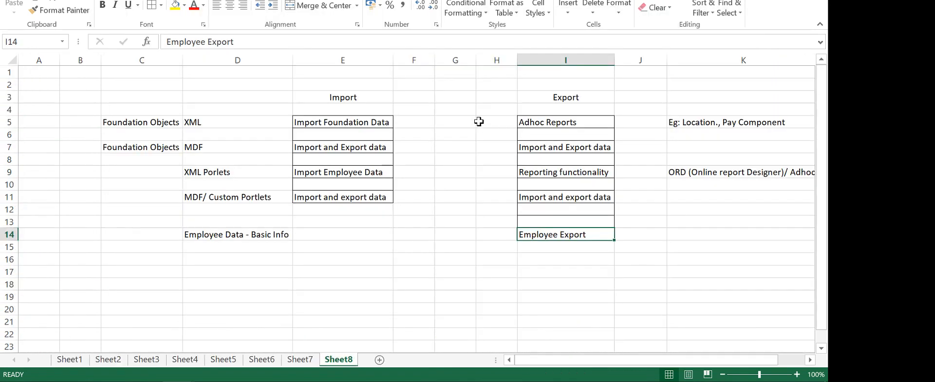
key(alt+Tab)
key(alt+Tab)
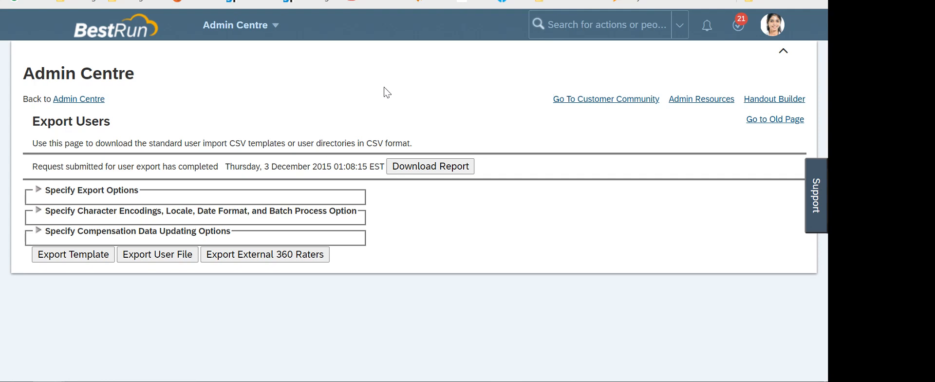
key(ctrl+Tab)
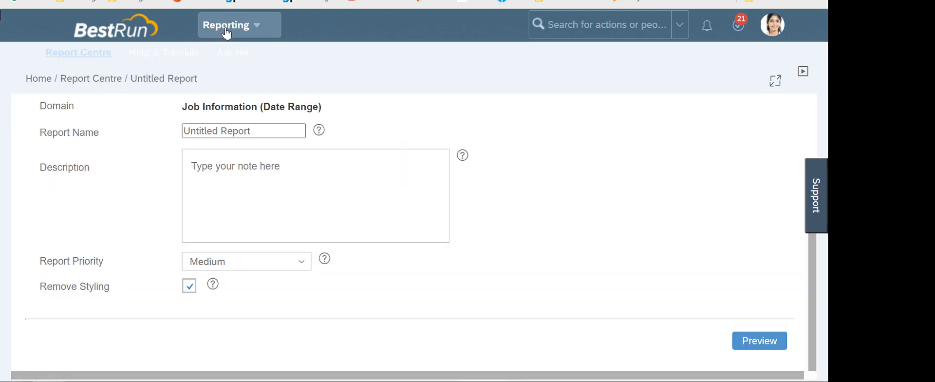
Rename the report from Untitled Report to 'Employee Report'
scroll(217, 125, up, 4)
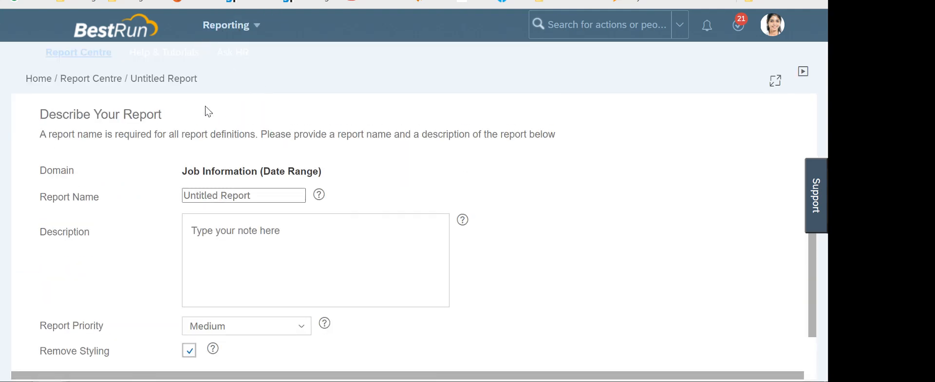
scroll(260, 179, down, 2)
scroll(390, 202, down, 2)
scroll(390, 202, up, 2)
click(276, 191)
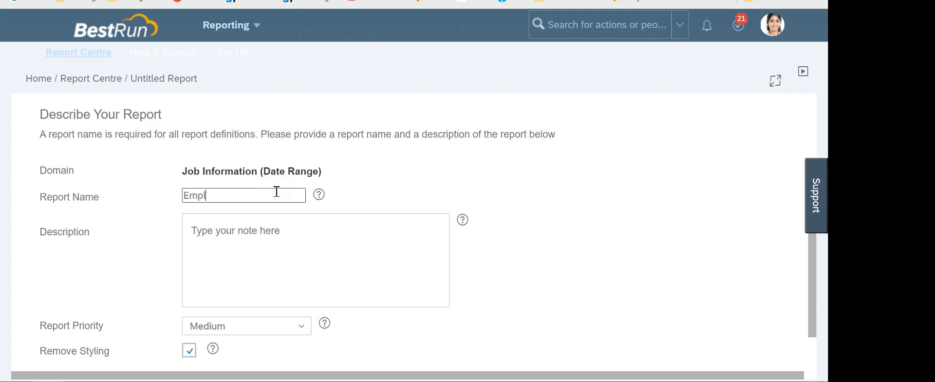
text(Employee Re[ort)
click(341, 163)
scroll(342, 164, down, 2)
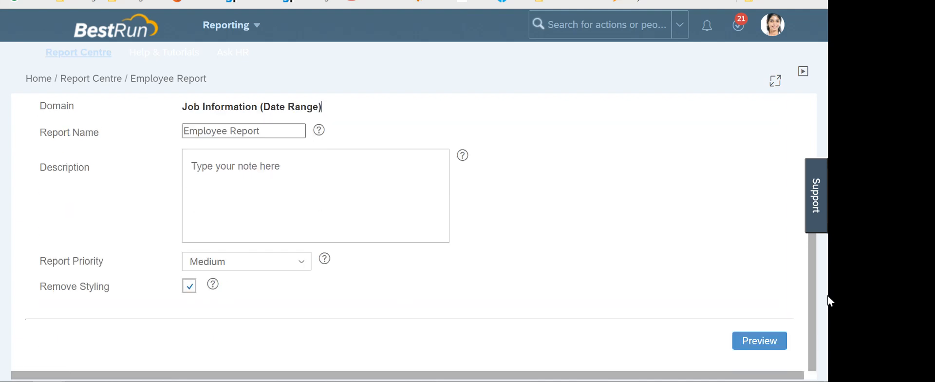
scroll(246, 226, up, 4)
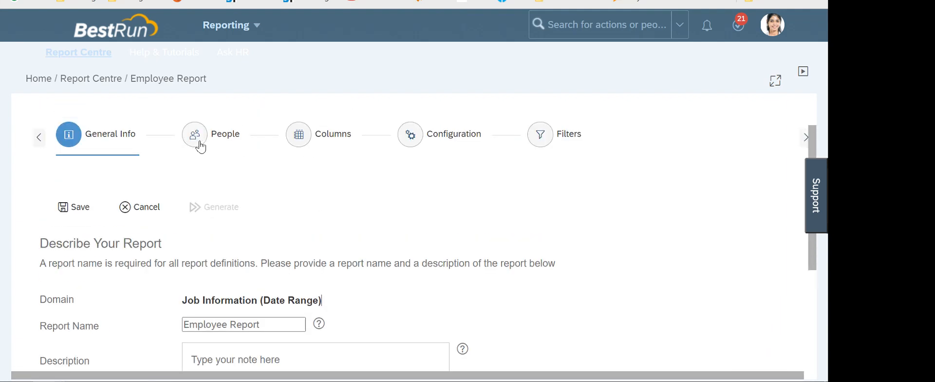
In the People step, set the team reporting type to Other Filters
click(200, 146)
scroll(268, 227, down, 1)
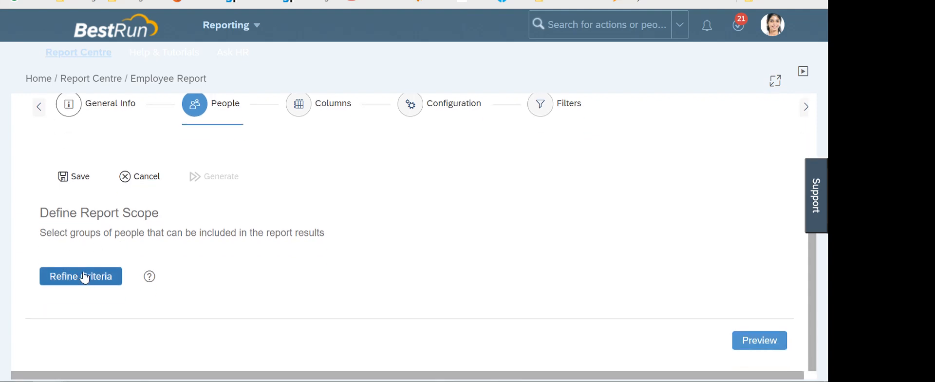
click(85, 277)
scroll(495, 215, down, 2)
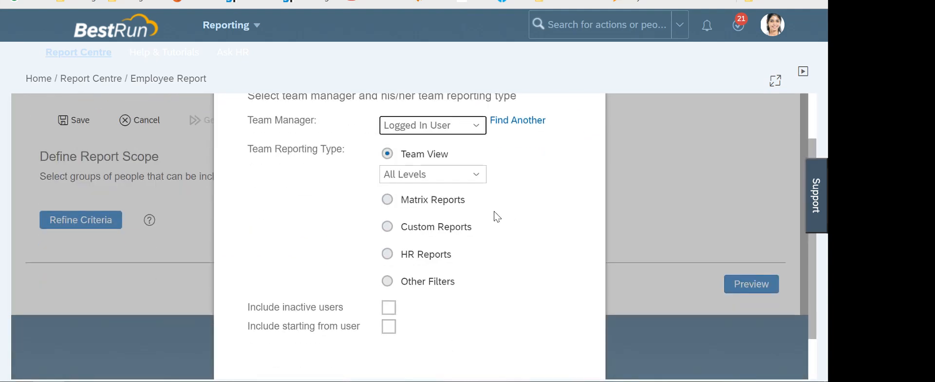
click(476, 177)
click(609, 275)
click(418, 281)
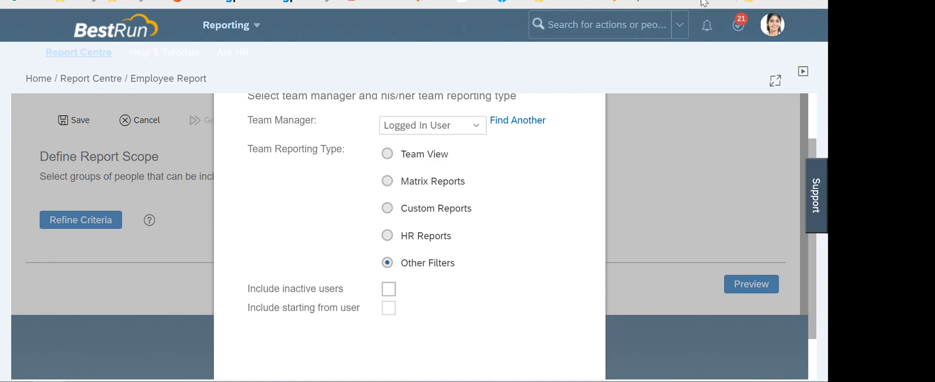
Switch to another browser tab and leave the report page without saving
drag(648, 1, 568, 1)
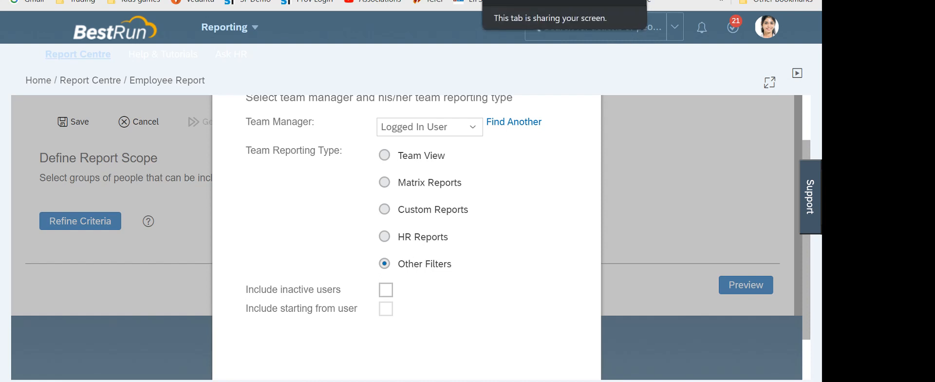
click(586, 0)
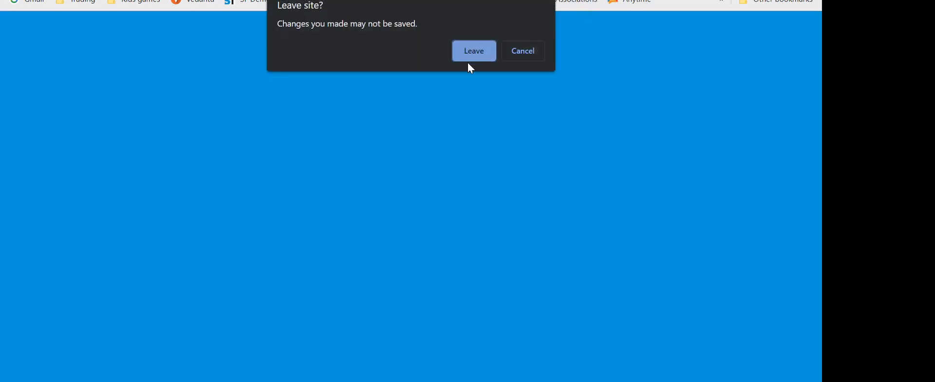
click(471, 48)
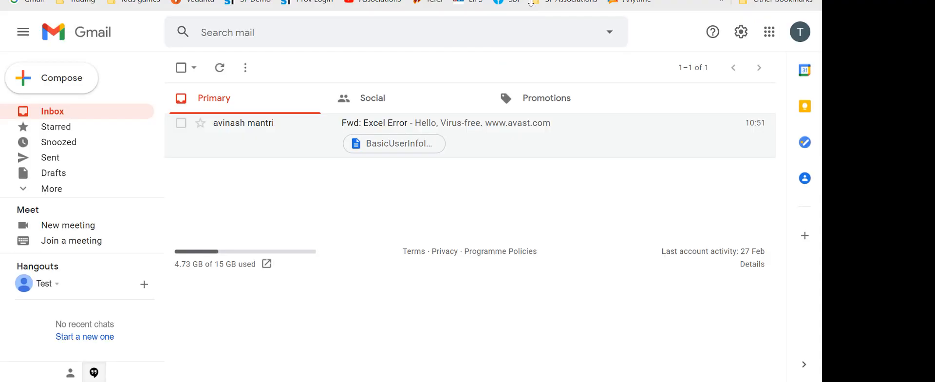